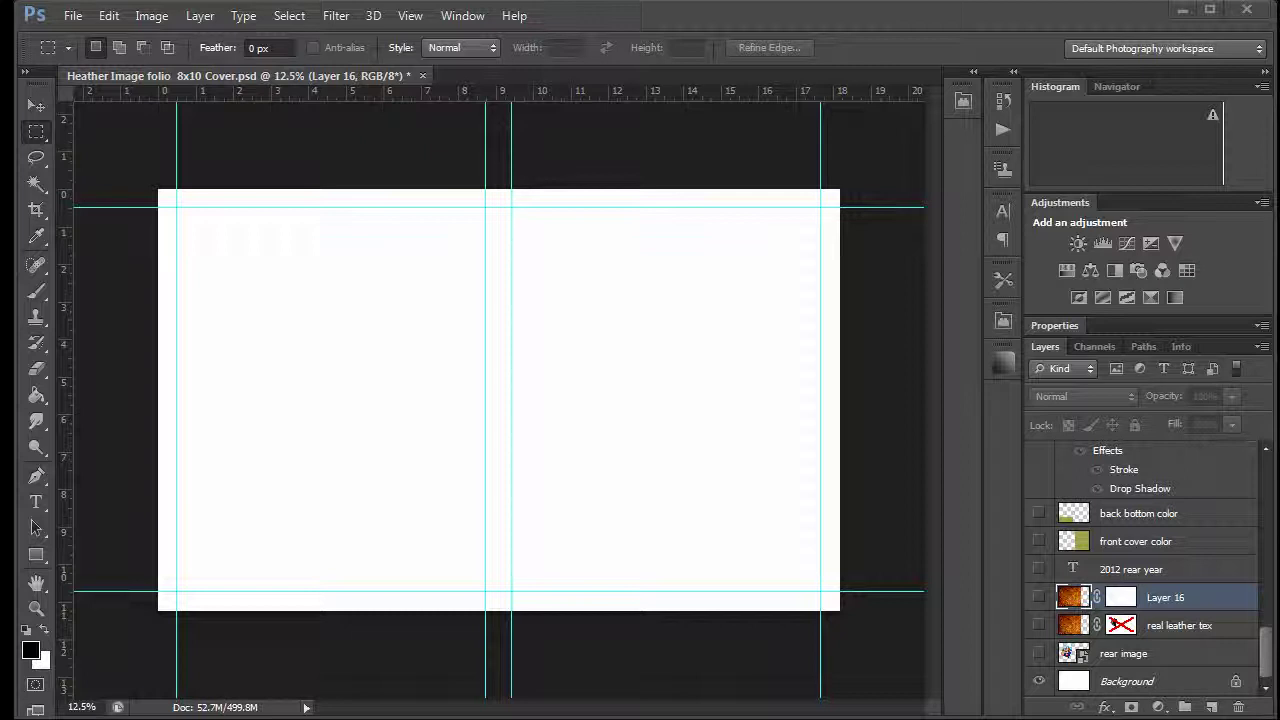
Preview the rear image and front image layers on the blank cover and hide both again
{"action": "left_click", "coordinate": [1039, 654]}
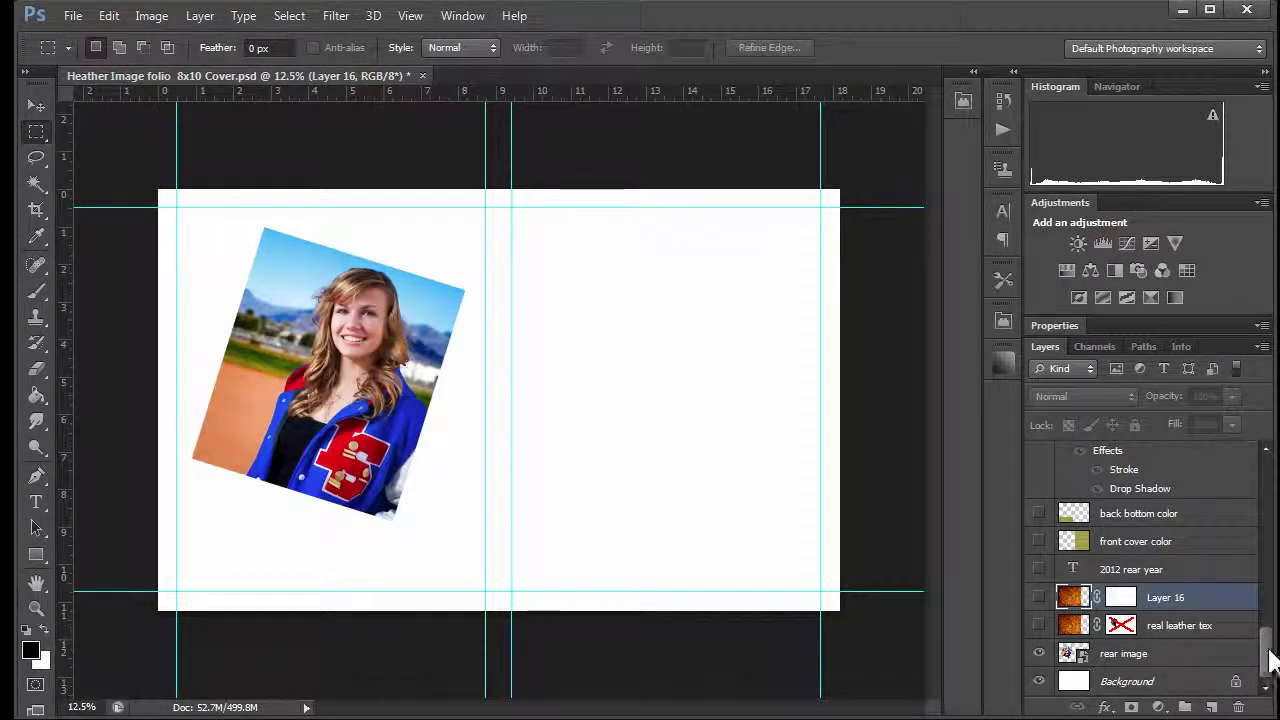
{"action": "left_click_drag", "start_coordinate": [1265, 668], "coordinate": [1264, 565]}
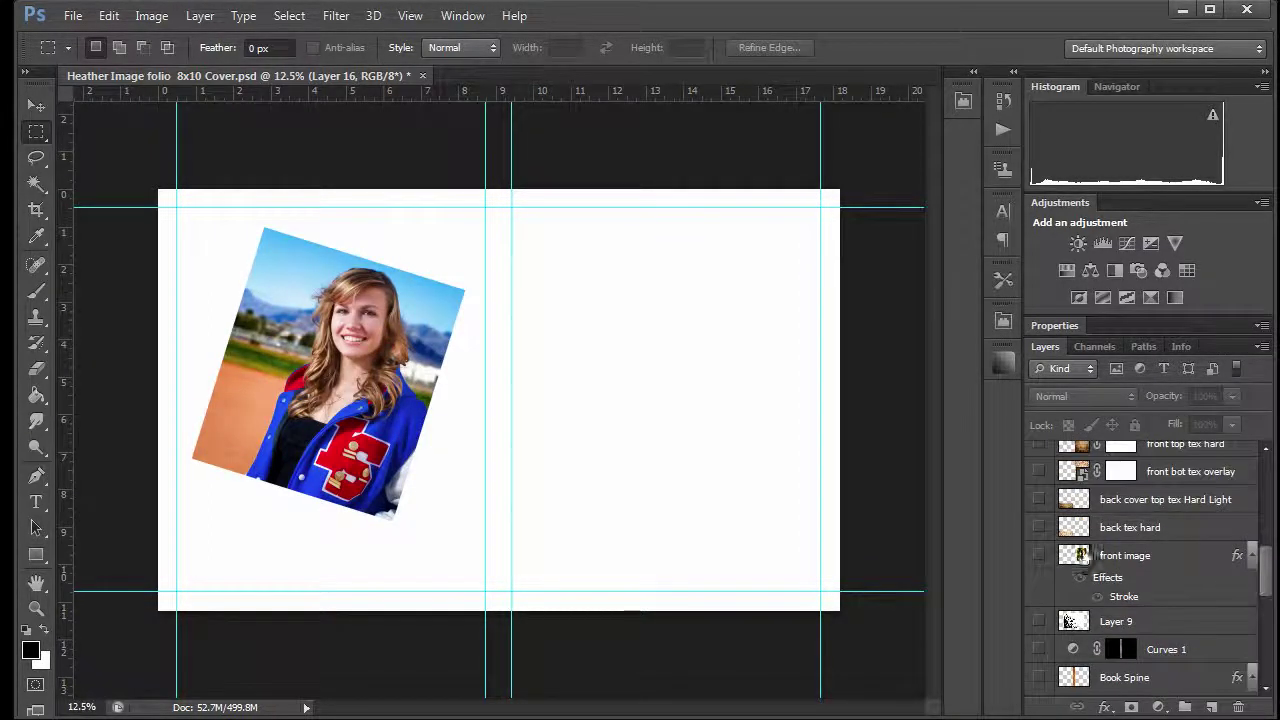
{"action": "left_click", "coordinate": [1040, 556]}
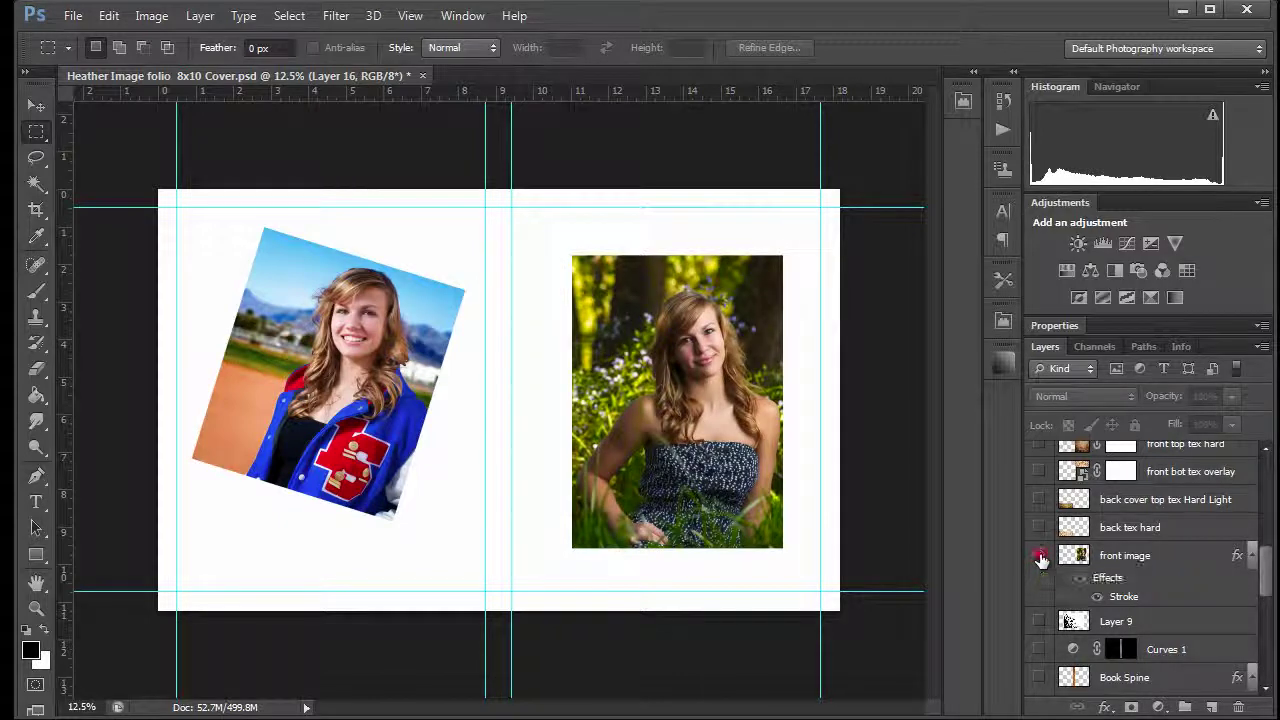
{"action": "left_click", "coordinate": [1040, 556]}
{"action": "left_click_drag", "start_coordinate": [1265, 580], "coordinate": [1267, 668]}
{"action": "left_click", "coordinate": [1040, 654]}
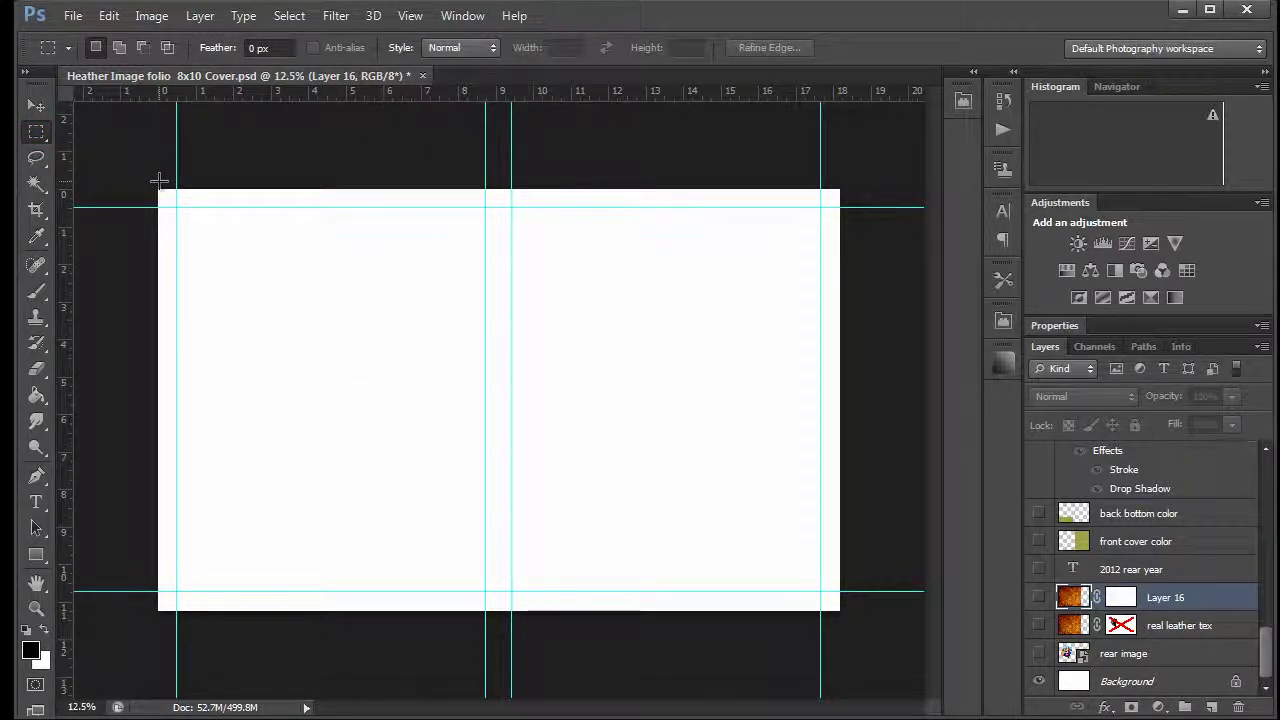
{"action": "left_click_drag", "start_coordinate": [159, 182], "coordinate": [547, 517]}
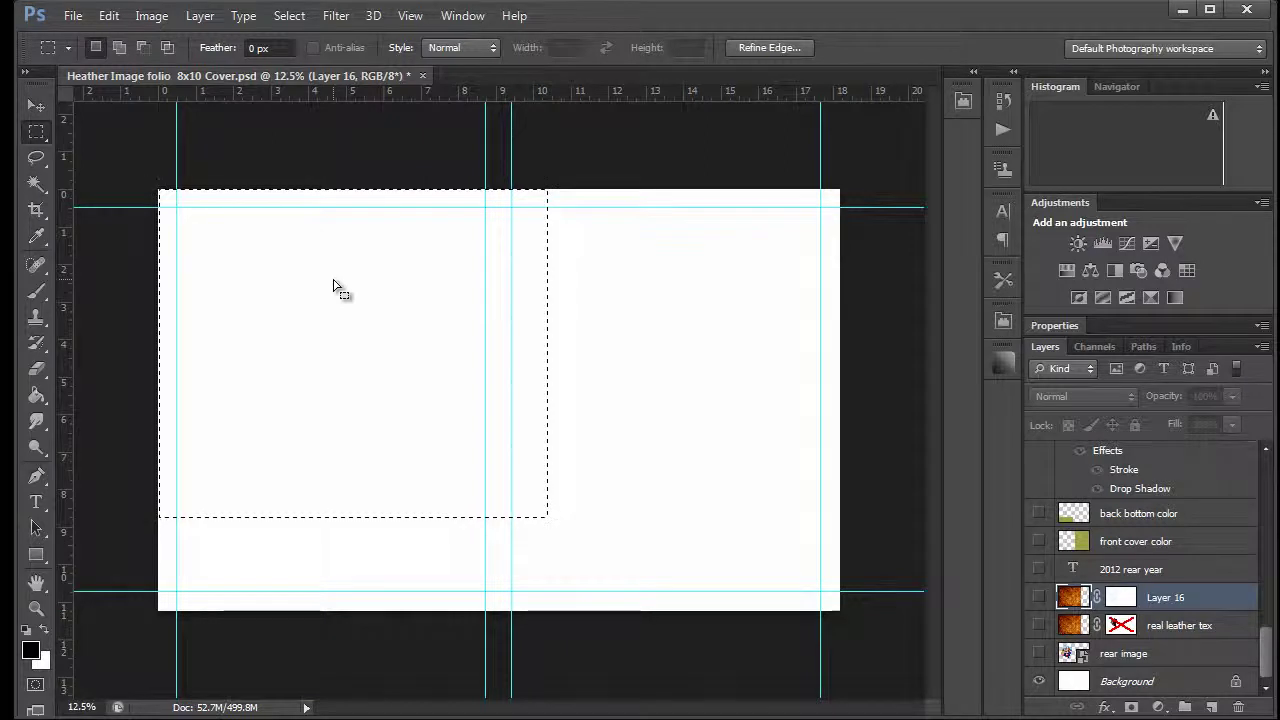
{"action": "left_click", "coordinate": [308, 483]}
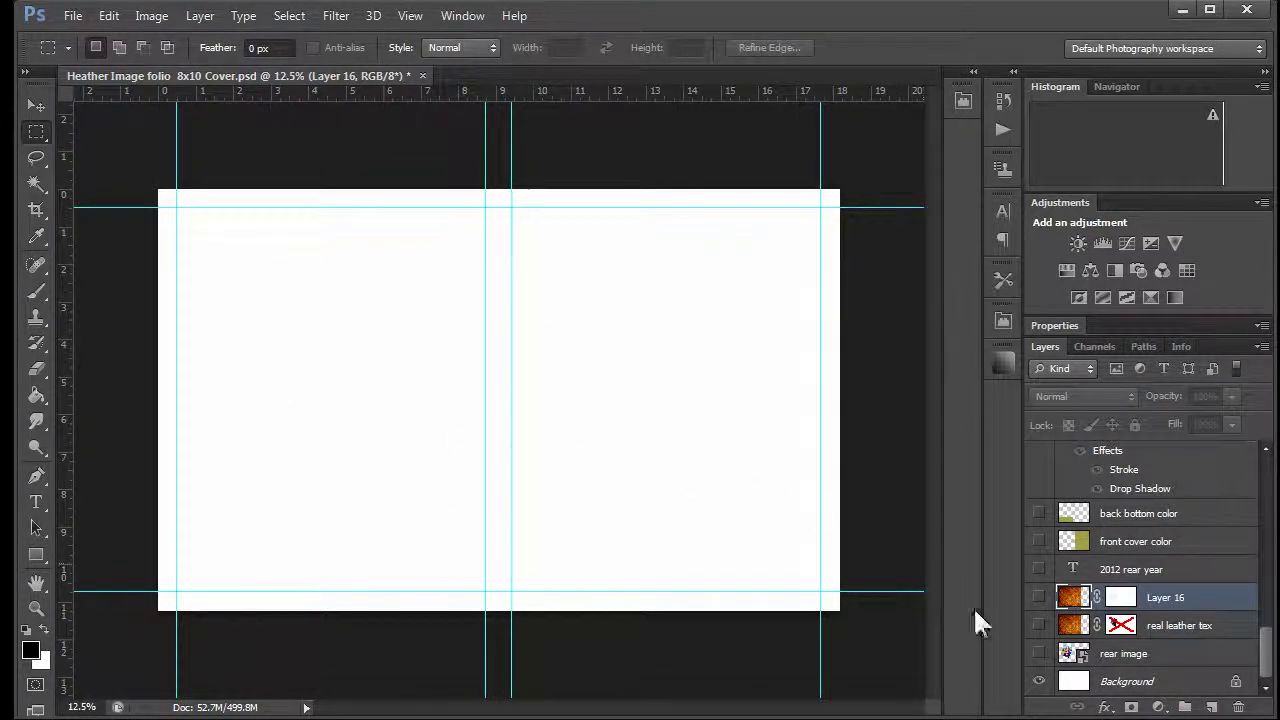
Show the real leather tex, front cover color and back bottom color layers to build the cover's background
{"action": "left_click", "coordinate": [1038, 623]}
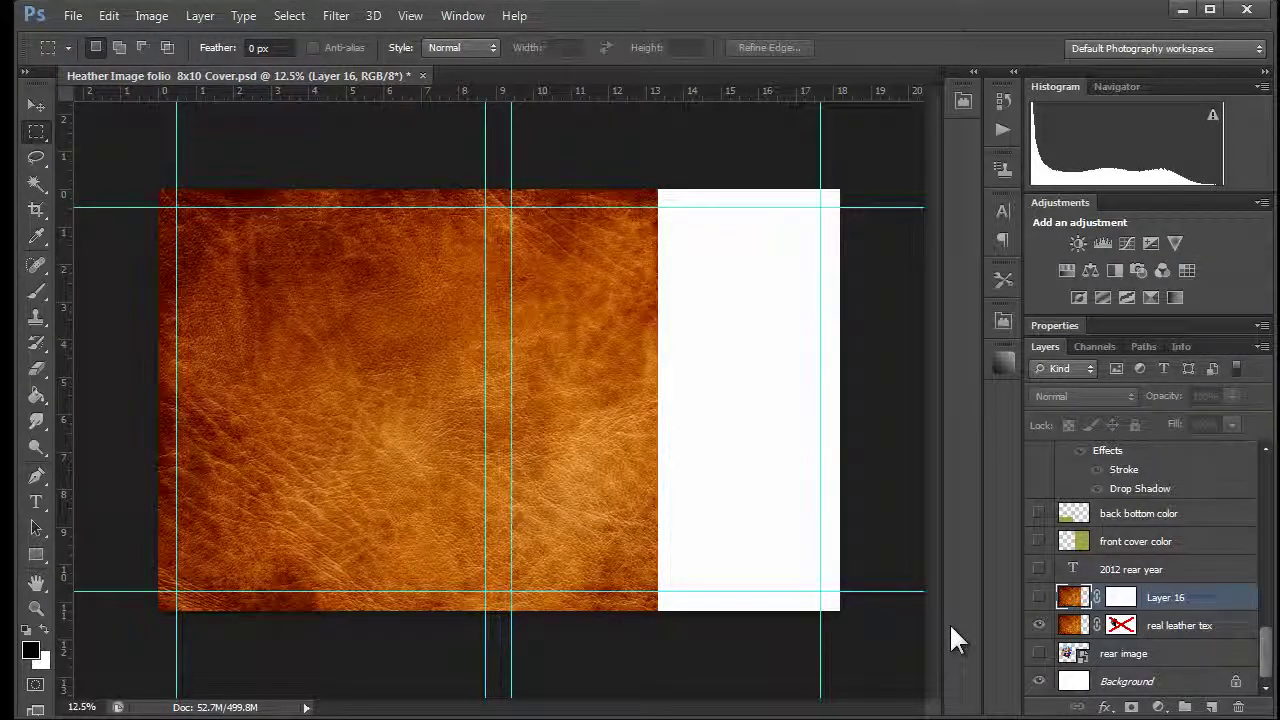
{"action": "left_click", "coordinate": [1039, 541]}
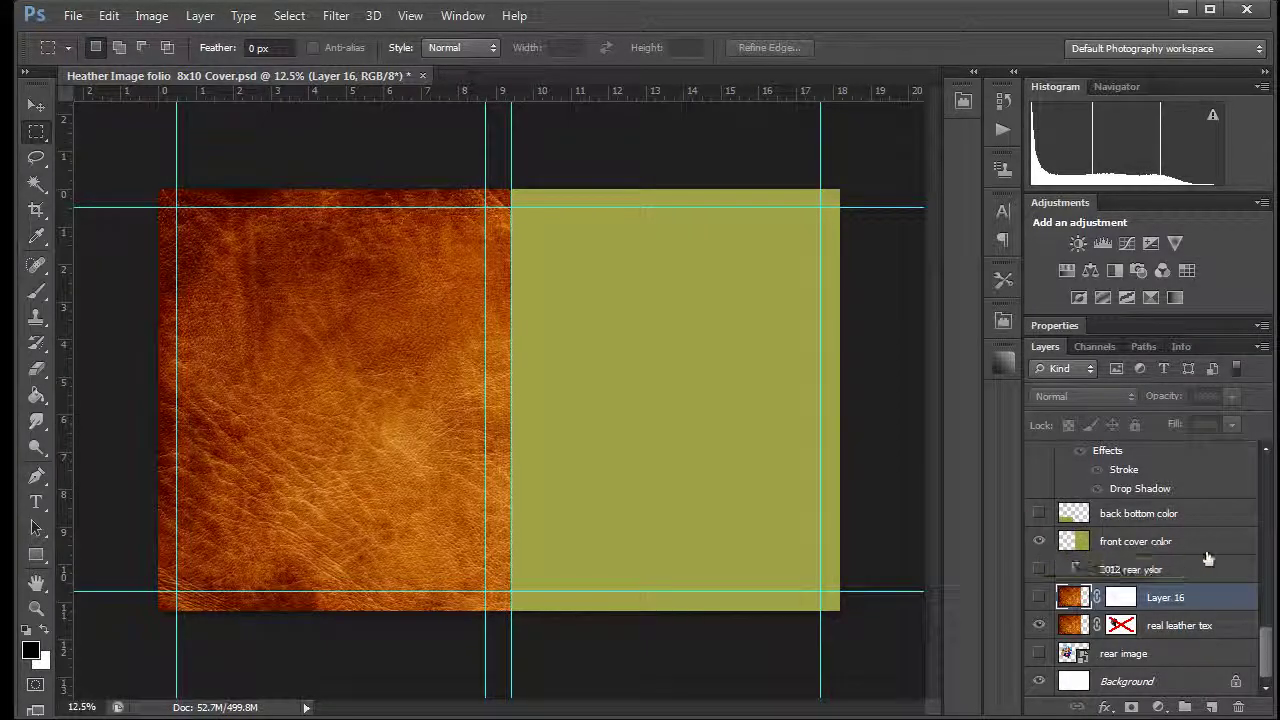
{"action": "left_click_drag", "start_coordinate": [1206, 557], "coordinate": [1124, 543]}
{"action": "left_click", "coordinate": [1039, 514]}
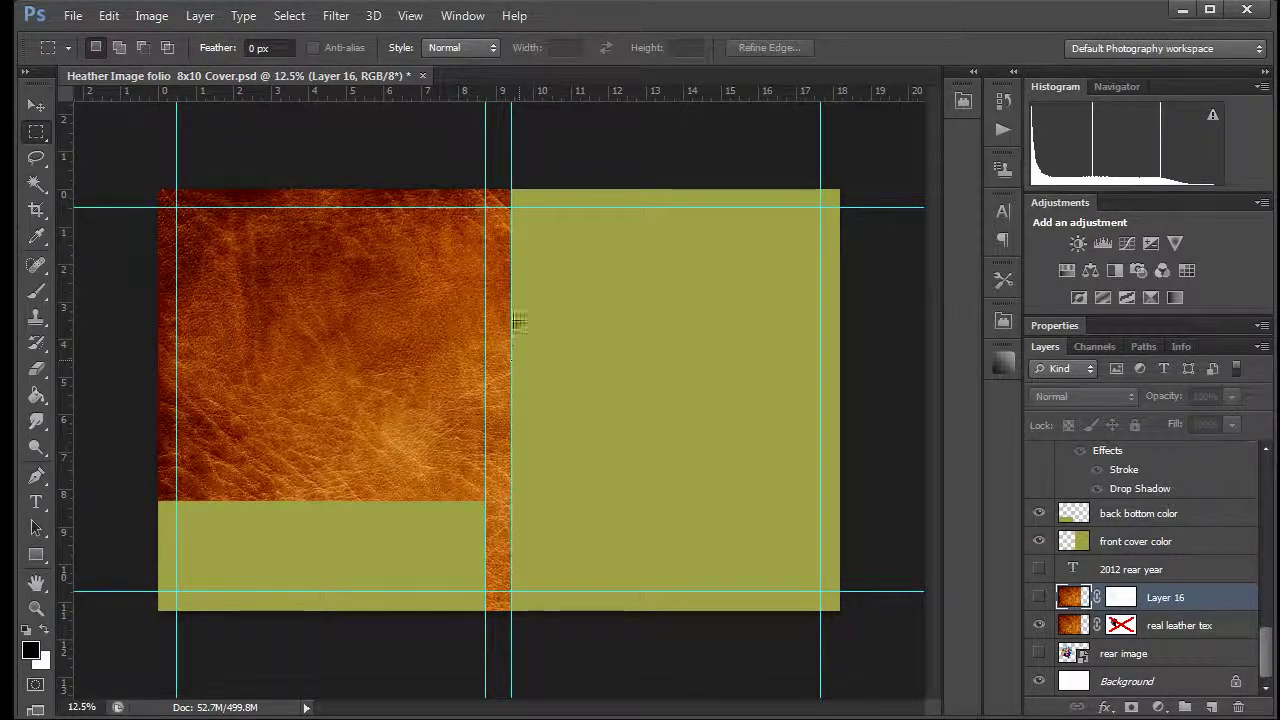
Show the Book Spine layer and the Curves 1 adjustment that shades the spine
{"action": "left_click_drag", "start_coordinate": [1266, 655], "coordinate": [1007, 577]}
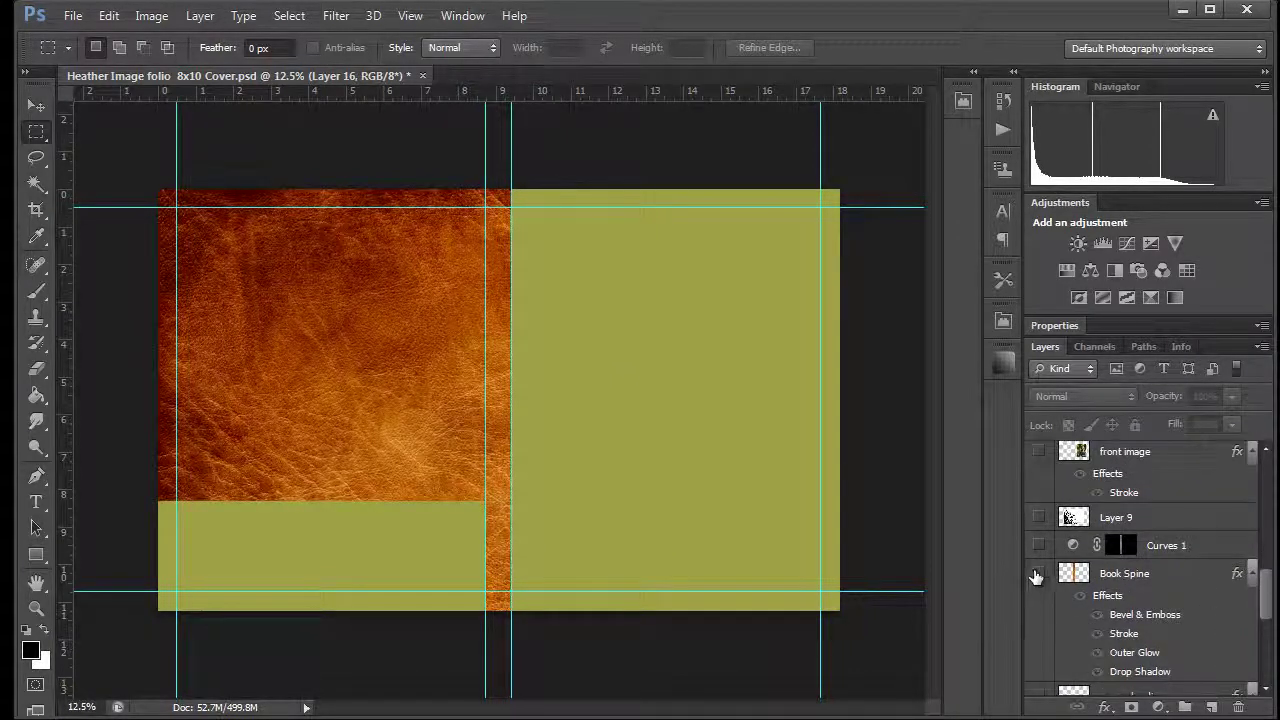
{"action": "left_click", "coordinate": [1038, 573]}
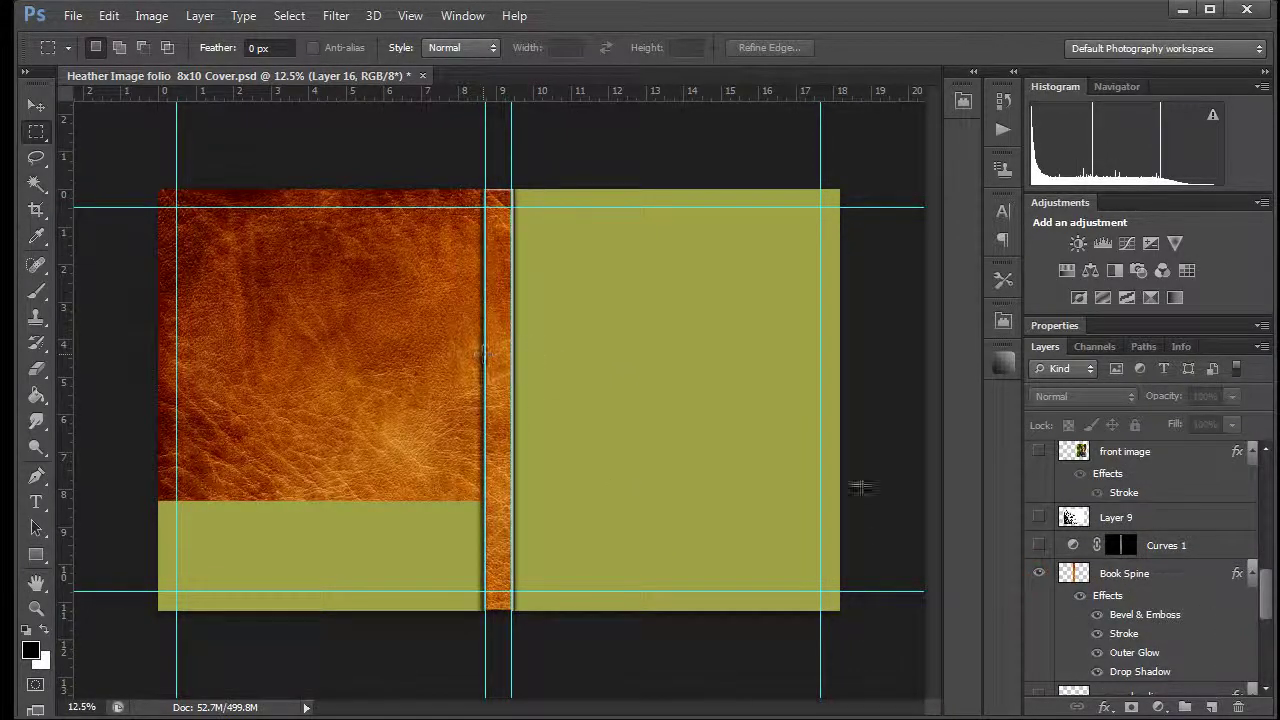
{"action": "left_click", "coordinate": [1039, 545]}
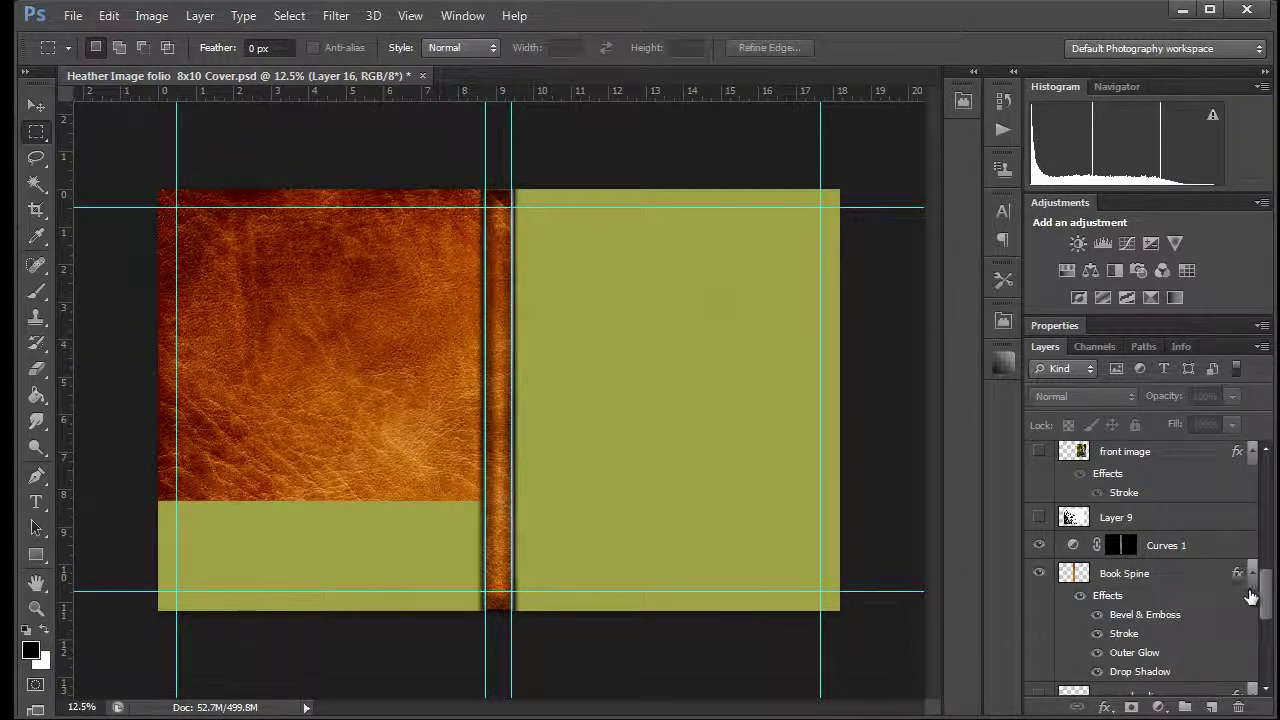
Enable the layer mask on the real leather tex layer and show the rear image through it
{"action": "left_click_drag", "start_coordinate": [1265, 592], "coordinate": [1262, 677]}
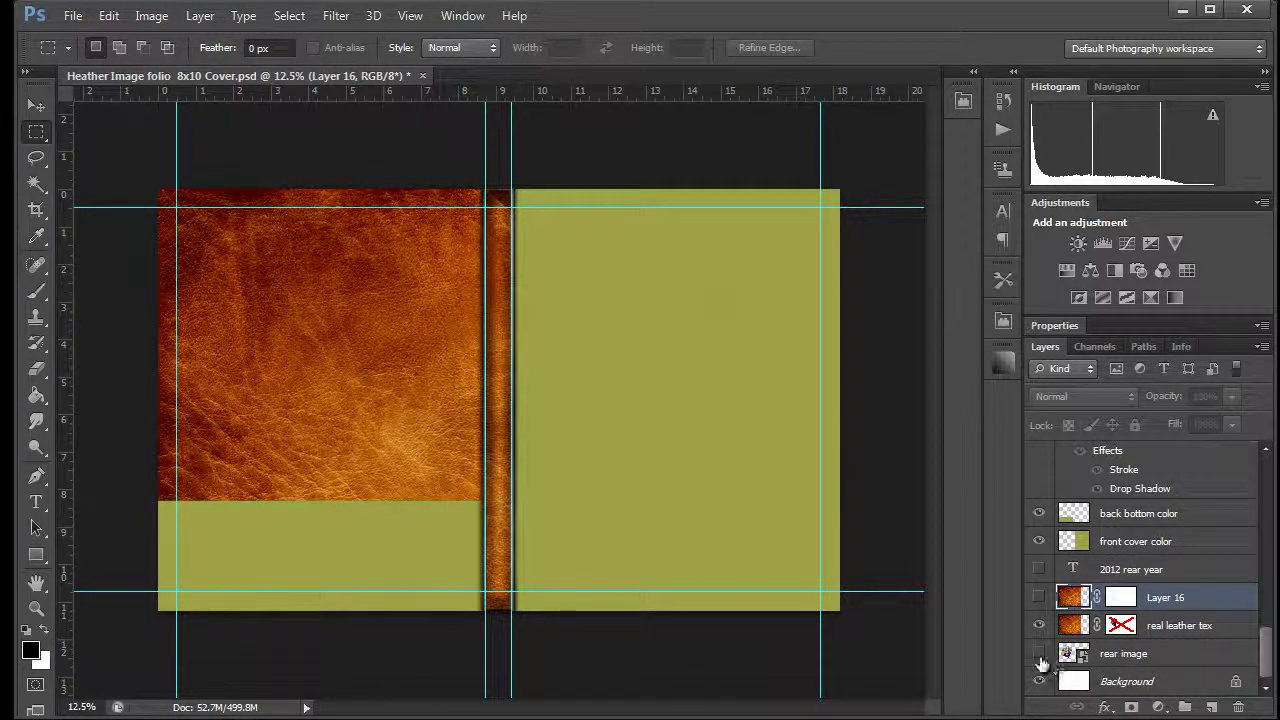
{"action": "right_click", "coordinate": [1123, 621]}
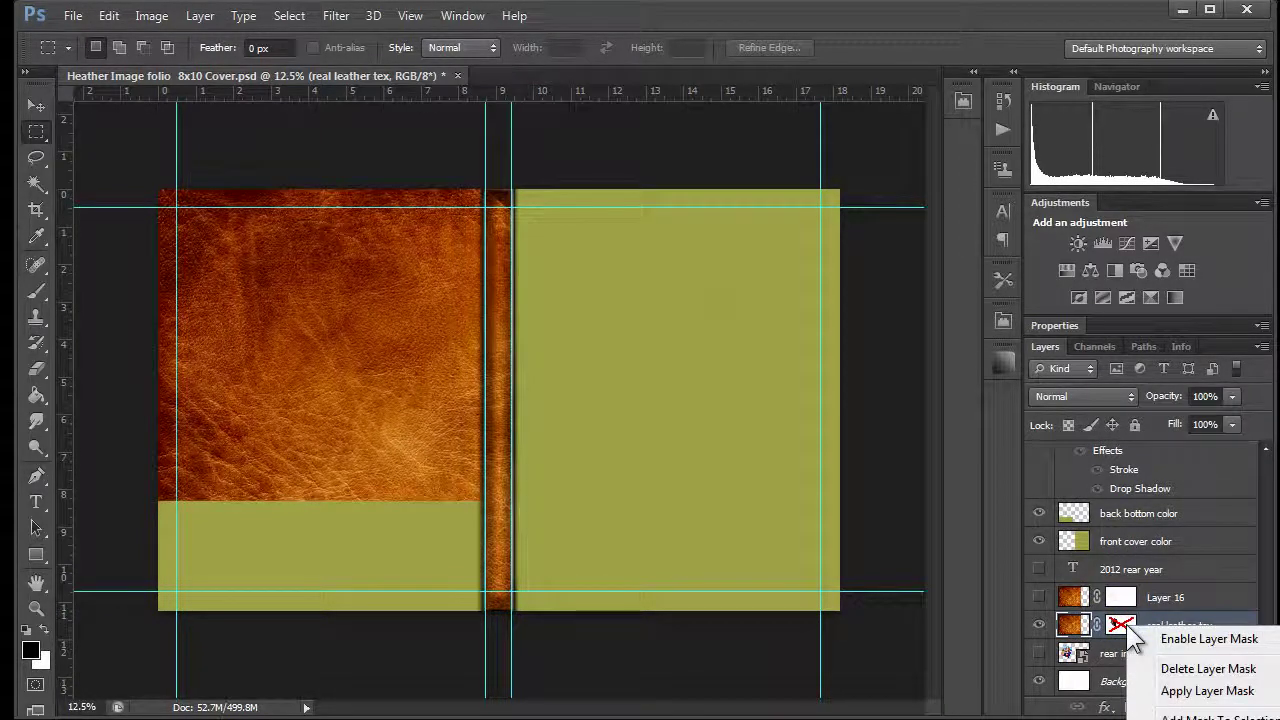
{"action": "left_click", "coordinate": [1190, 639]}
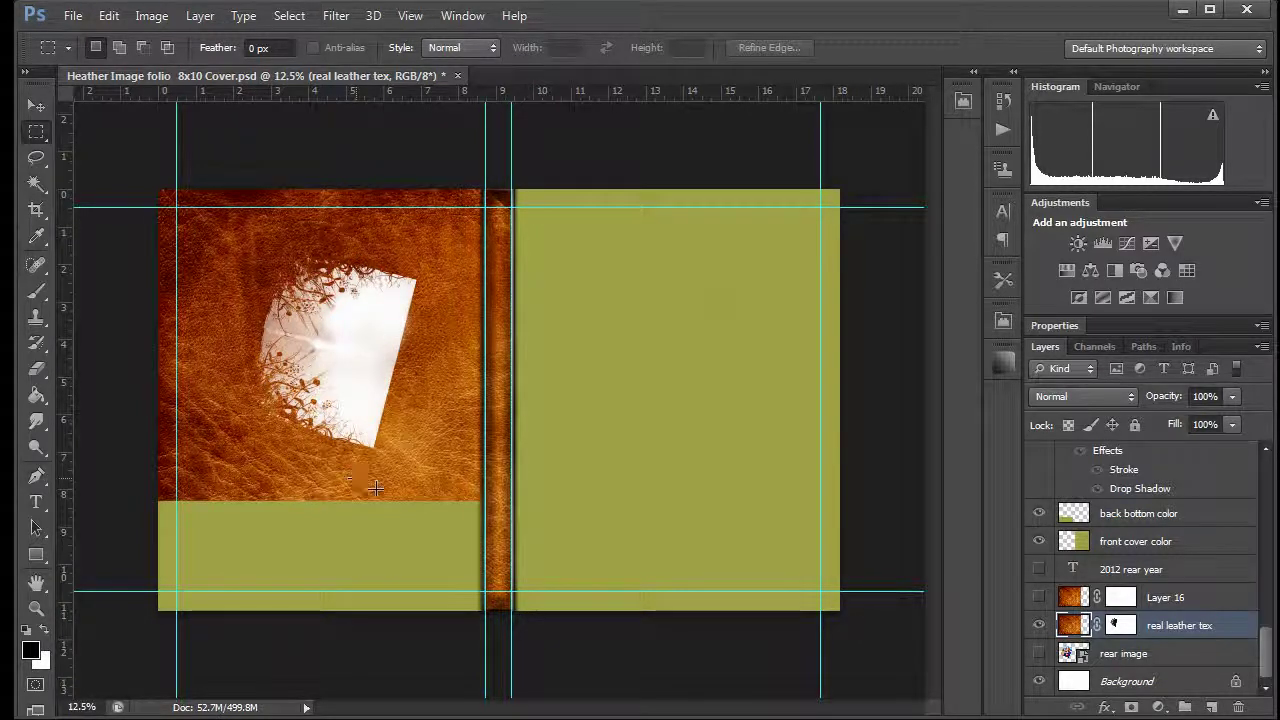
{"action": "left_click", "coordinate": [1039, 653]}
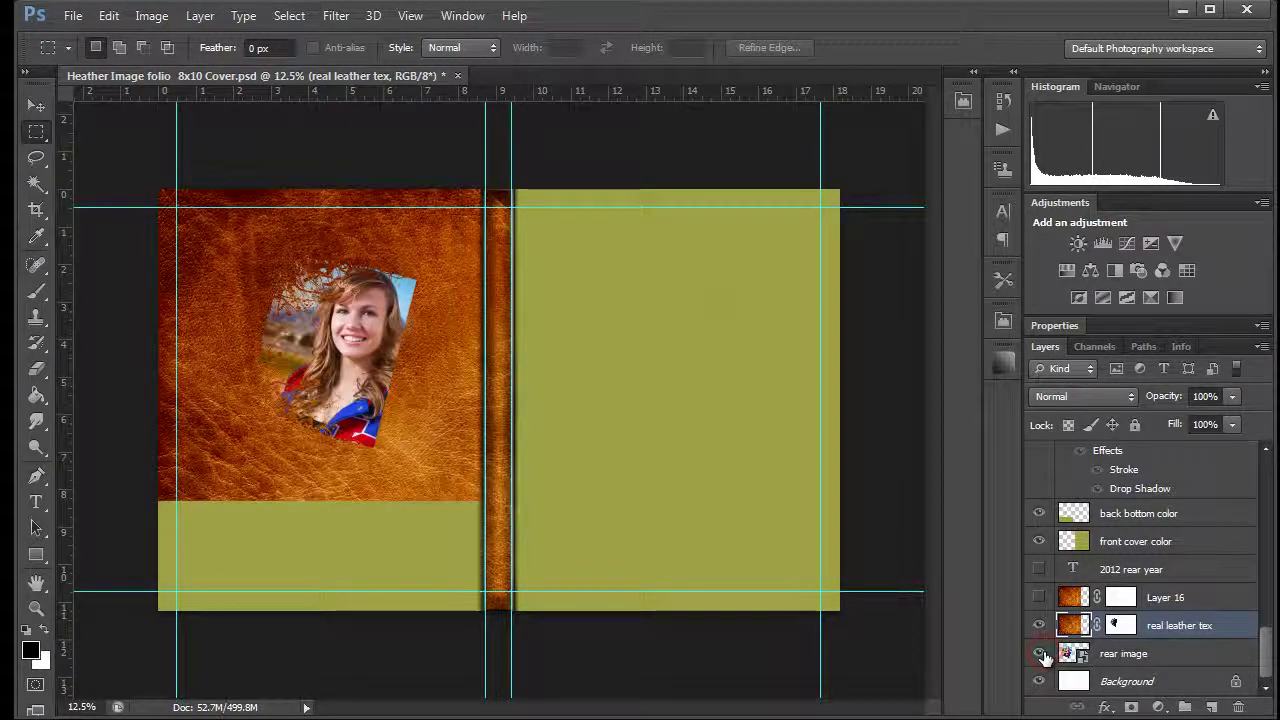
{"action": "left_click", "coordinate": [1039, 653]}
{"action": "left_click", "coordinate": [1039, 653]}
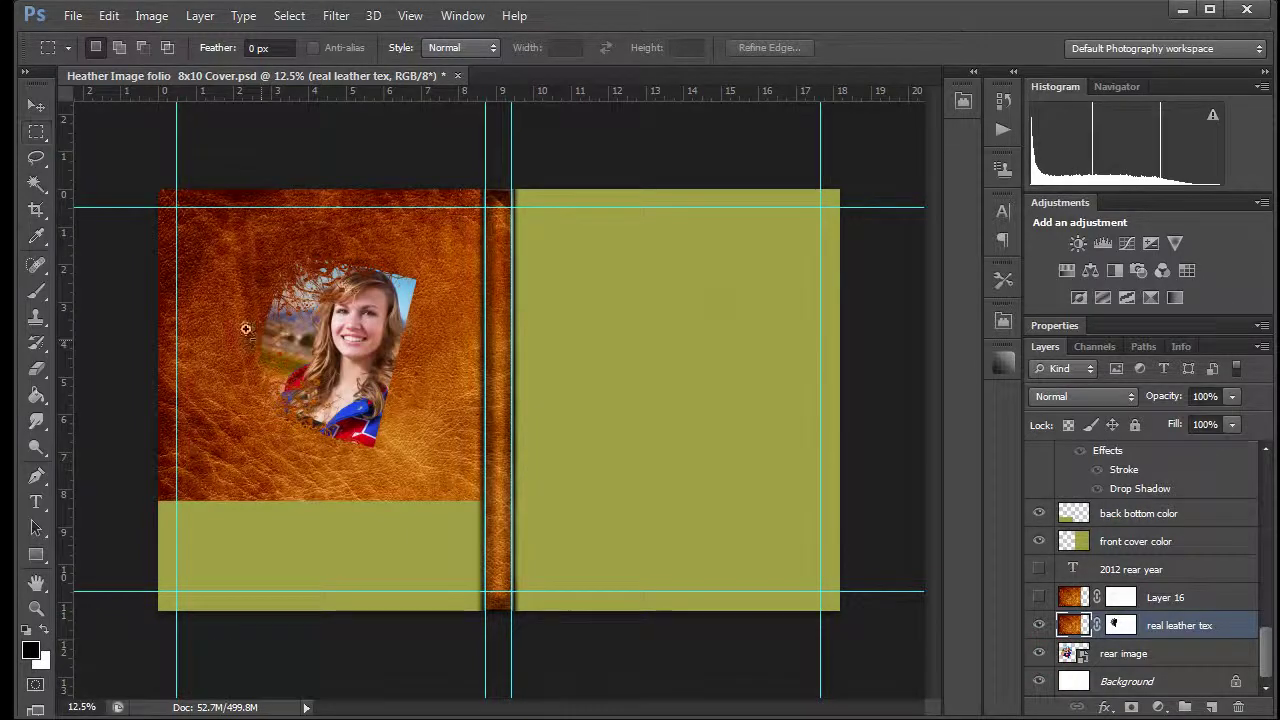
Examine the leather mask's floral edges up close with the rear image layer hidden and shown
{"action": "key", "text": "z"}
{"action": "left_click", "coordinate": [338, 339]}
{"action": "key", "text": "m"}
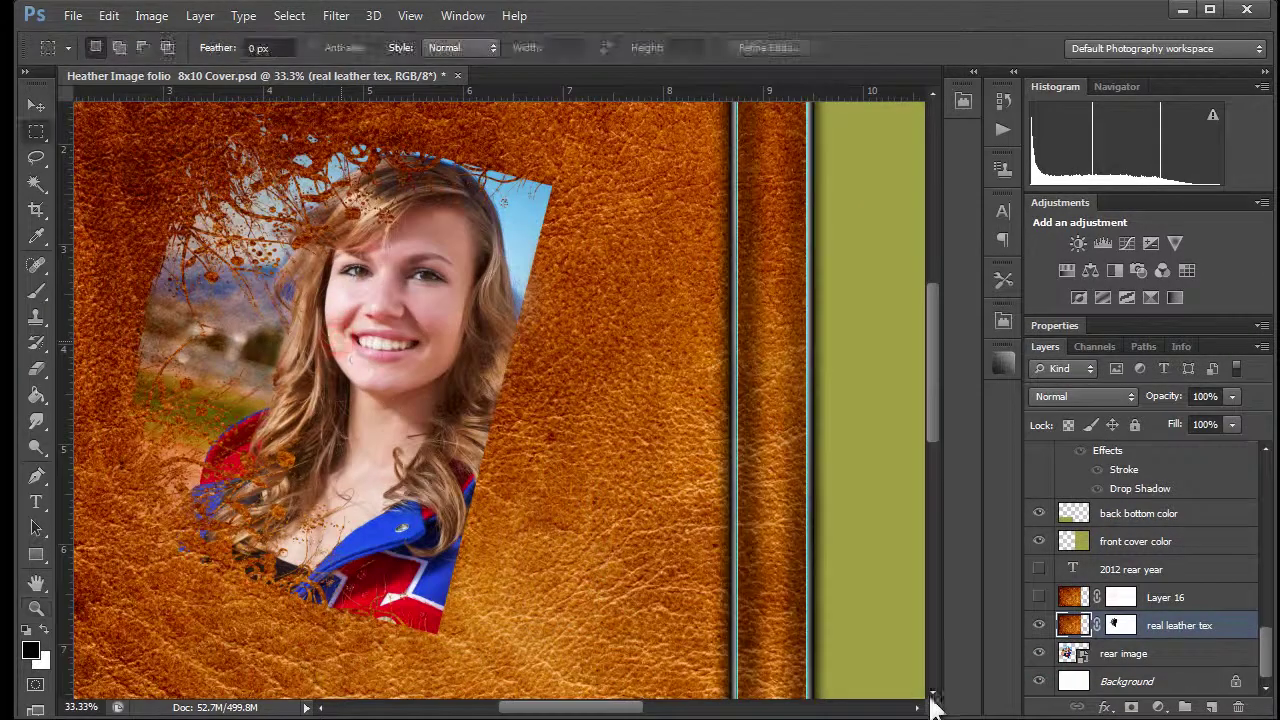
{"action": "left_click", "coordinate": [1039, 653]}
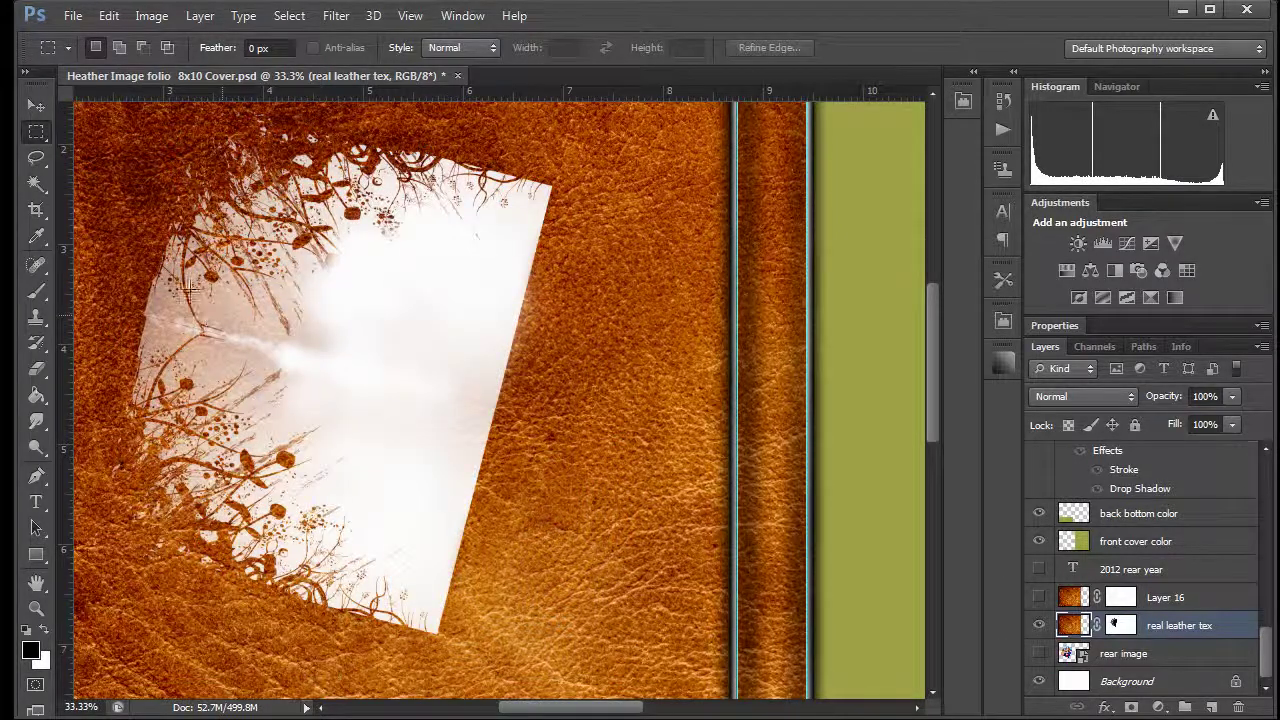
{"action": "left_click", "coordinate": [1039, 653]}
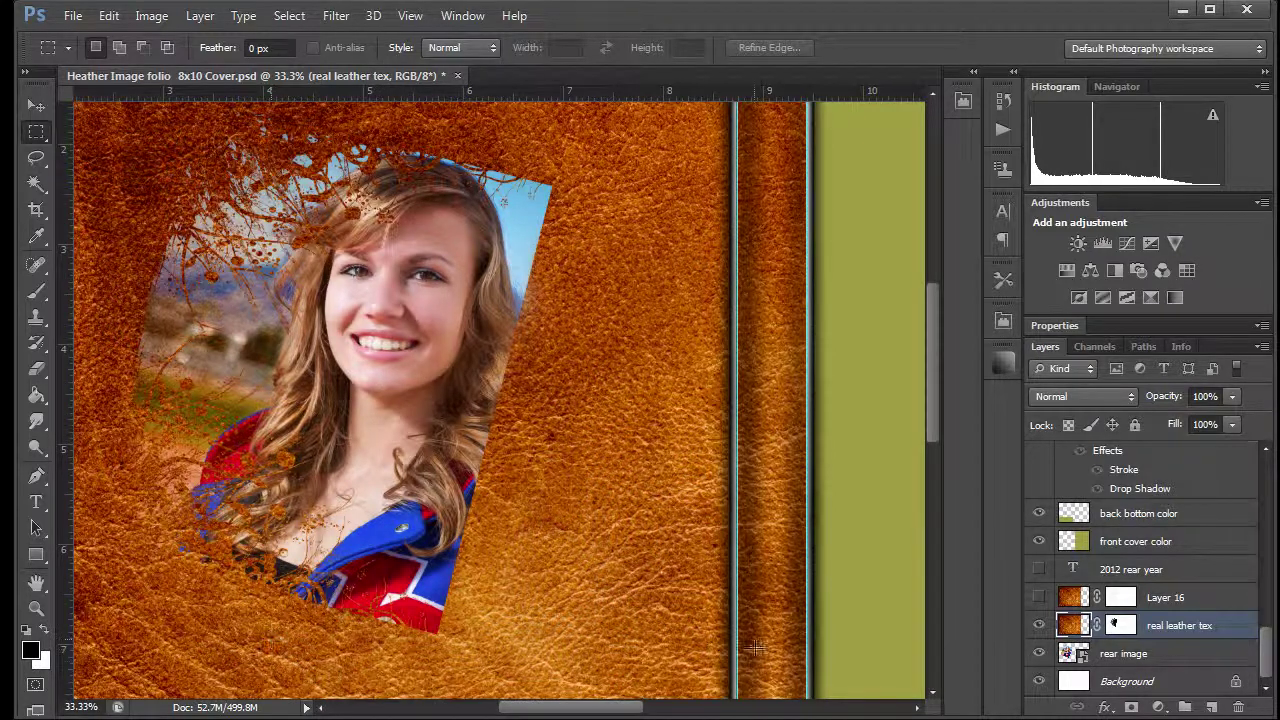
Show the rear color div layer to place the blue strip above the back cover's bottom color panel
{"action": "left_click", "coordinate": [1267, 651]}
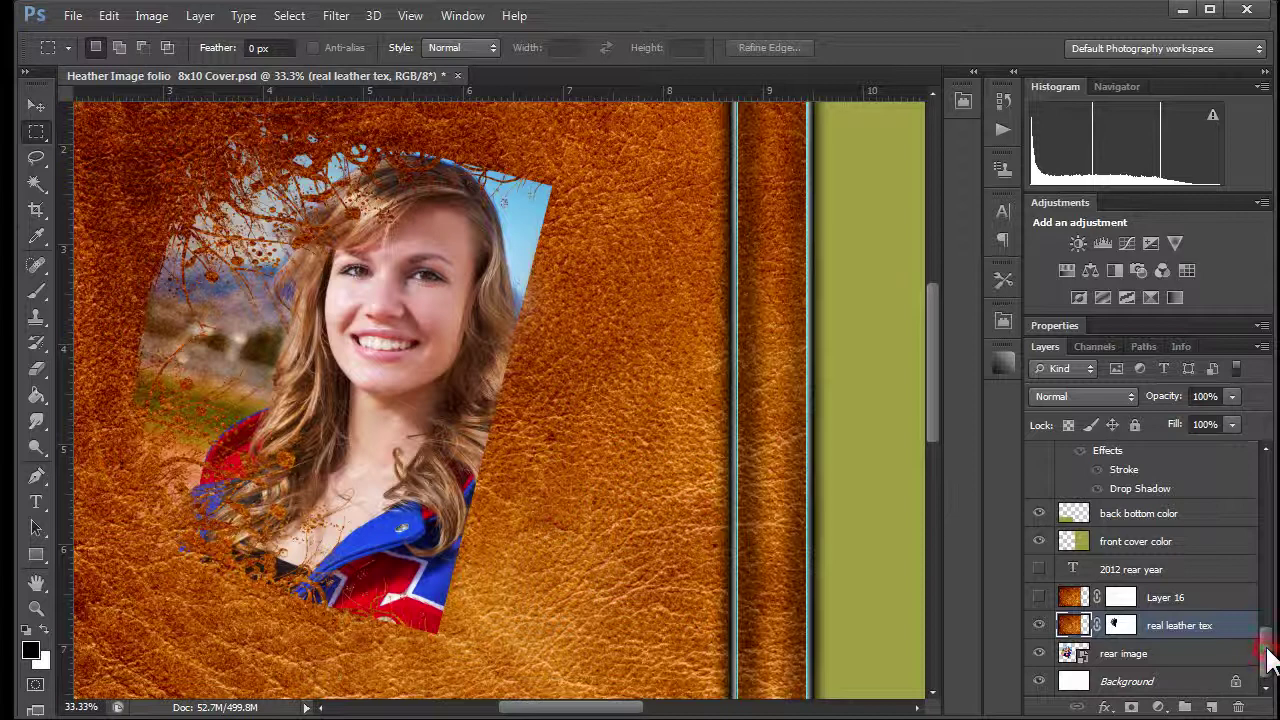
{"action": "left_click", "coordinate": [1040, 570]}
{"action": "left_click", "coordinate": [1040, 570]}
{"action": "scroll", "coordinate": [1266, 651], "scroll_direction": "up", "scroll_amount": 3}
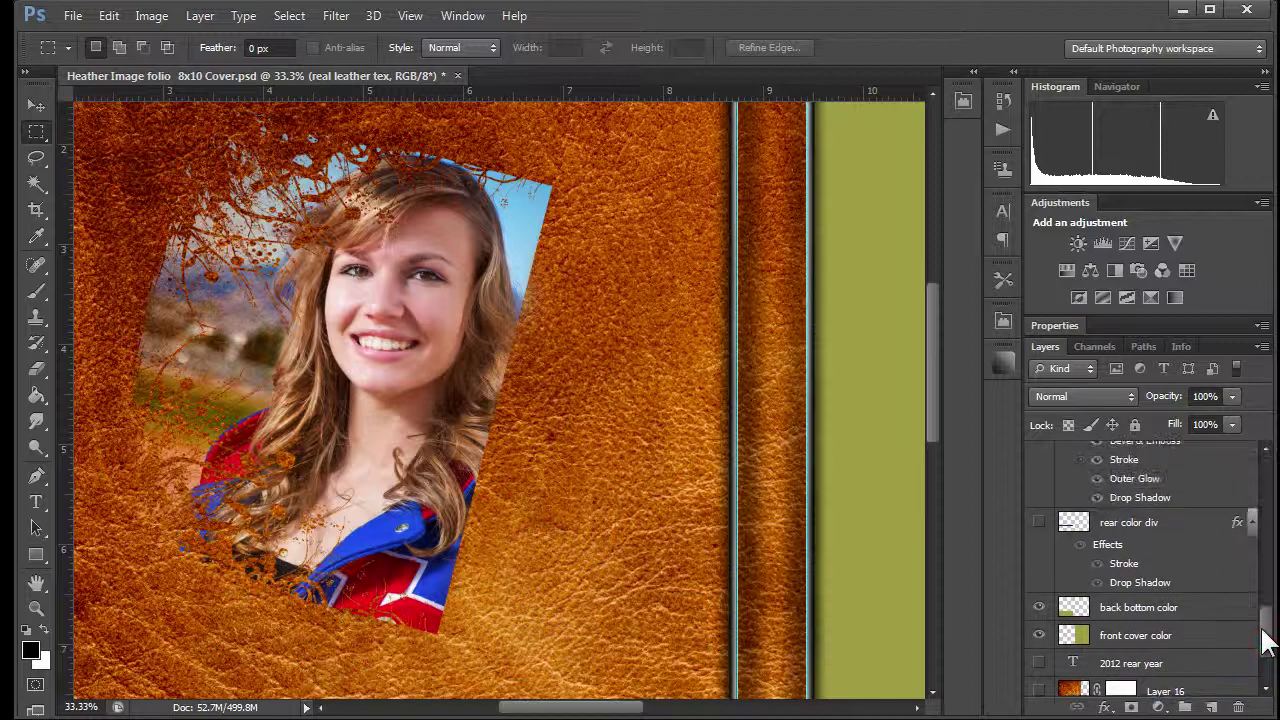
{"action": "scroll", "coordinate": [1262, 651], "scroll_direction": "down", "scroll_amount": 1}
{"action": "key", "text": "z"}
{"action": "left_click", "coordinate": [623, 580], "text": "alt"}
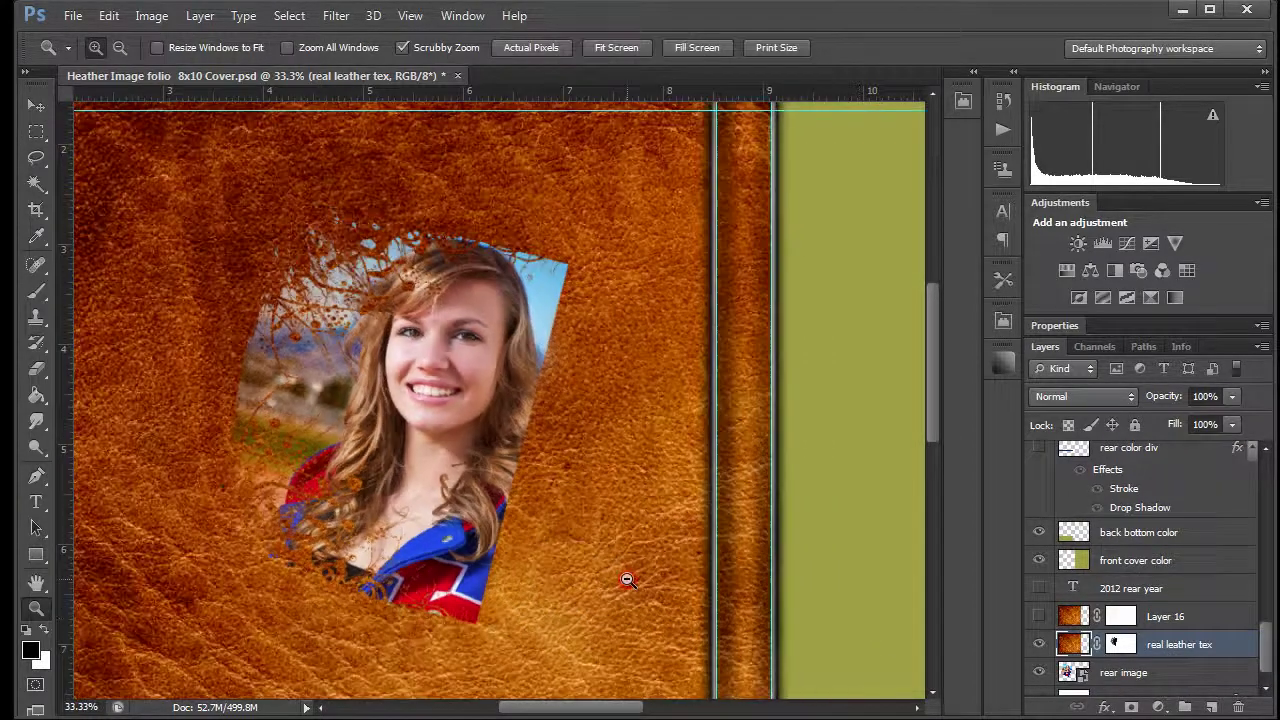
{"action": "left_click", "coordinate": [627, 580], "text": "alt"}
{"action": "left_click", "coordinate": [627, 580], "text": "alt"}
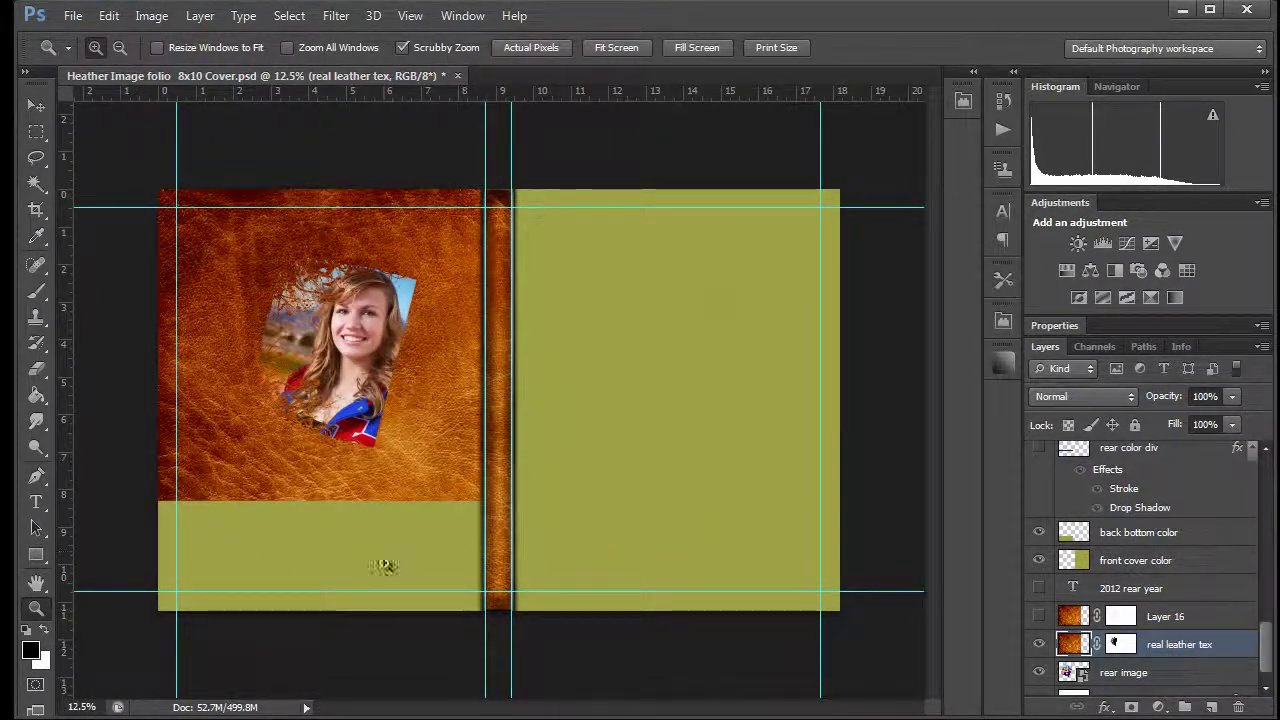
{"action": "left_click", "coordinate": [1038, 450]}
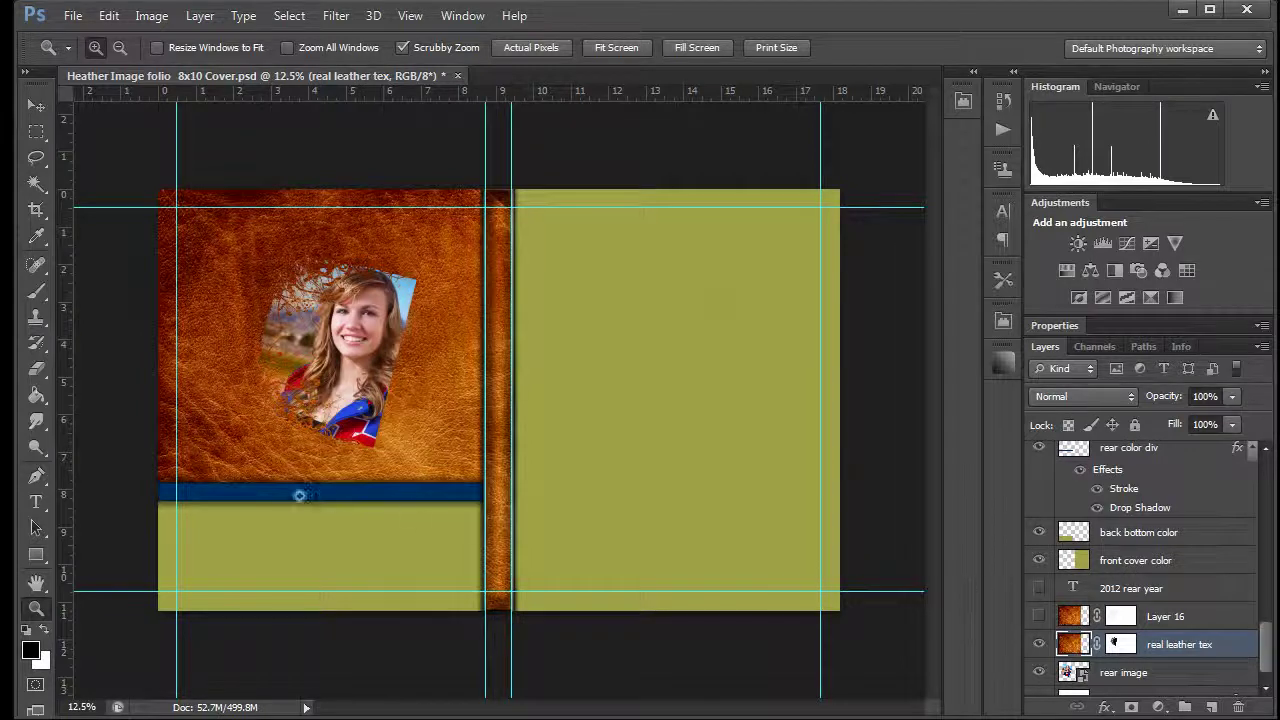
Preview the black floral artwork on Layer 9 and hide it again
{"action": "scroll", "coordinate": [1262, 638], "scroll_direction": "up", "scroll_amount": 2}
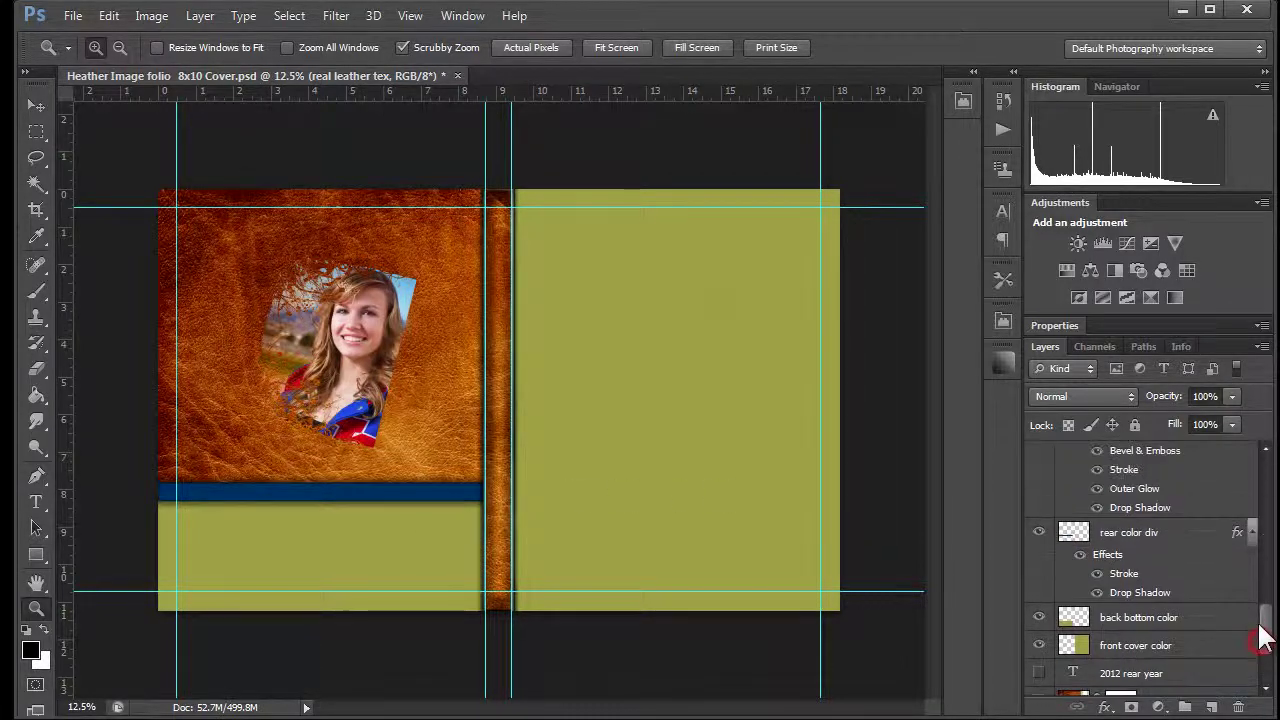
{"action": "scroll", "coordinate": [1262, 638], "scroll_direction": "up", "scroll_amount": 3}
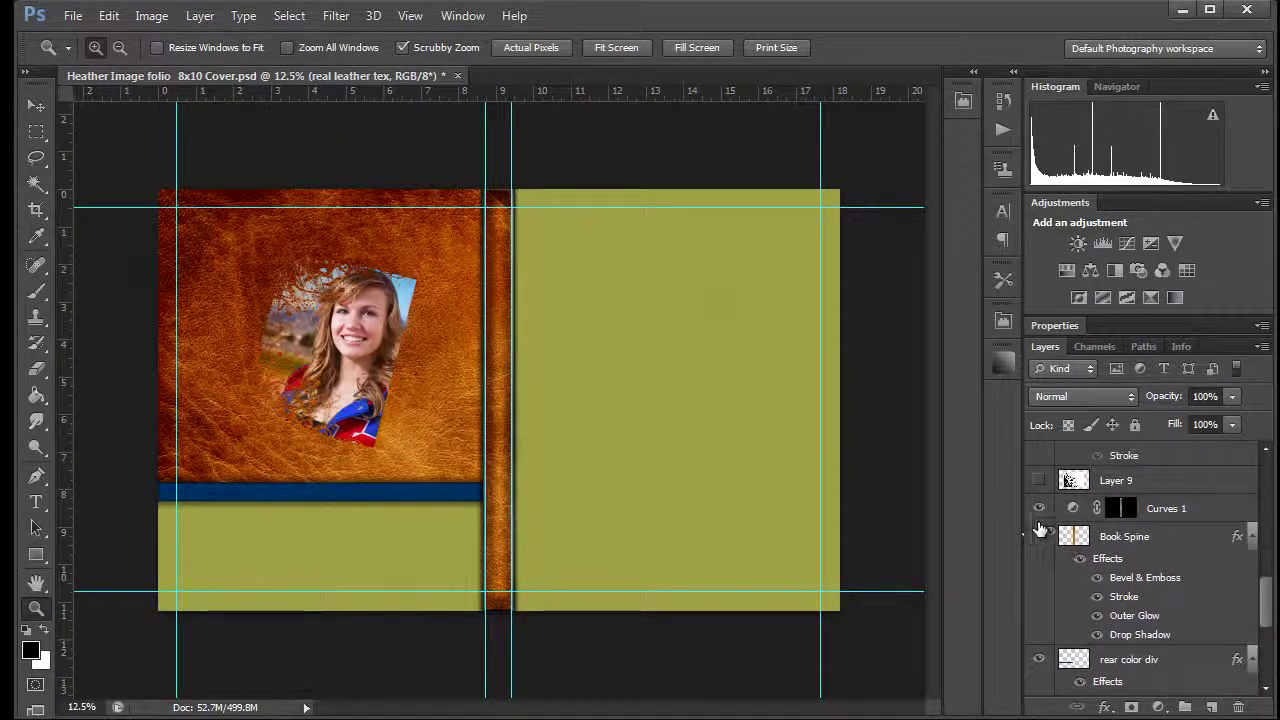
{"action": "left_click_drag", "start_coordinate": [1264, 604], "coordinate": [1265, 580]}
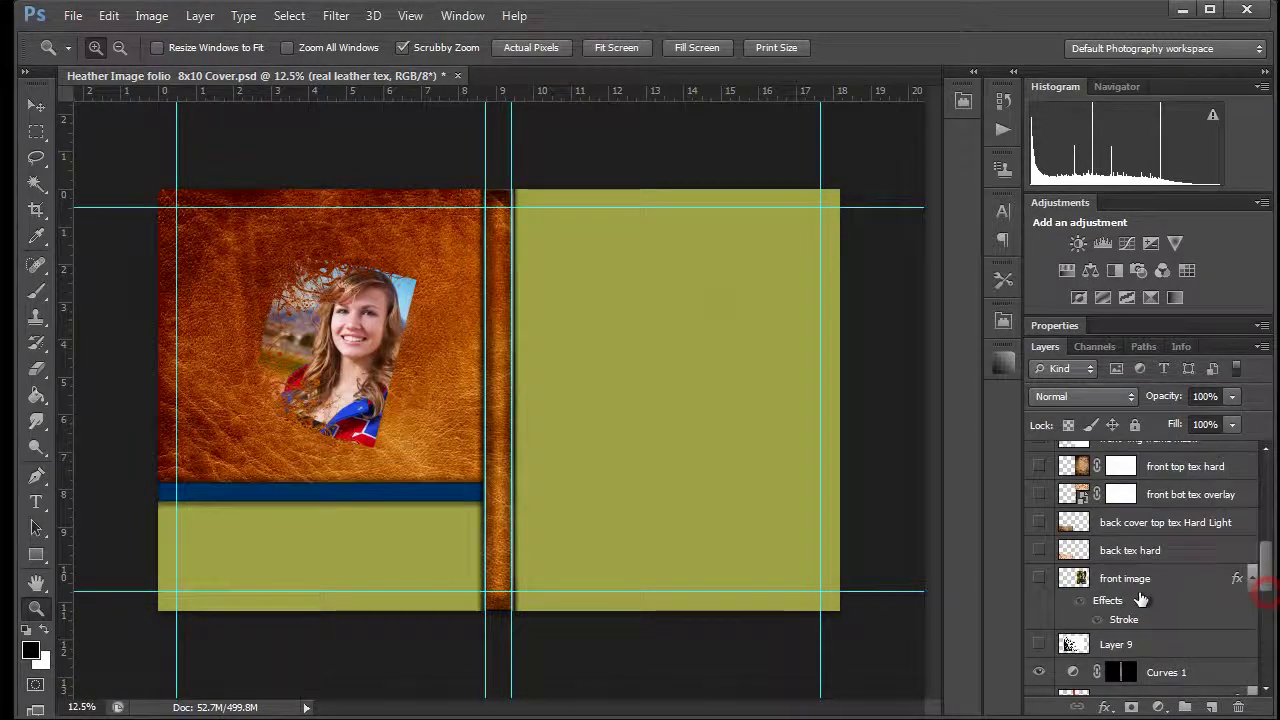
{"action": "left_click", "coordinate": [1039, 644]}
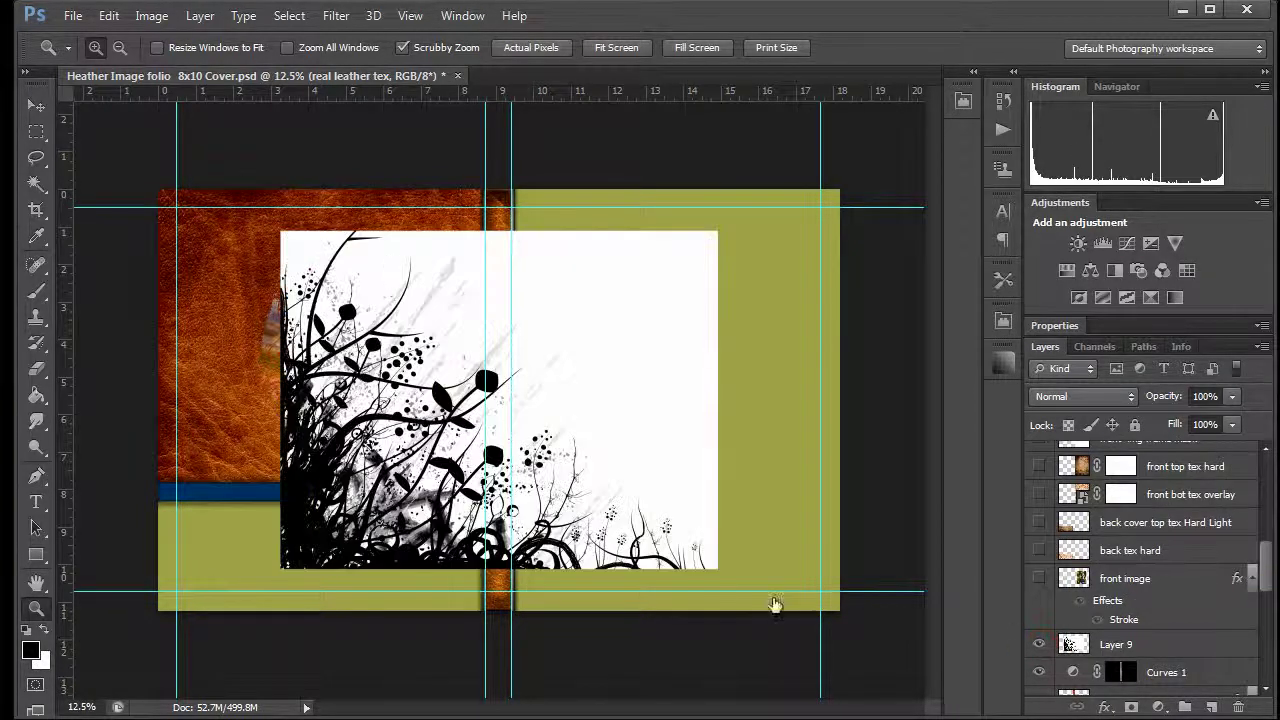
{"action": "left_click", "coordinate": [1039, 648]}
Show the back tex hard layer to put the floral texture over the back cover's bottom panel
{"action": "left_click_drag", "start_coordinate": [1265, 586], "coordinate": [1264, 578]}
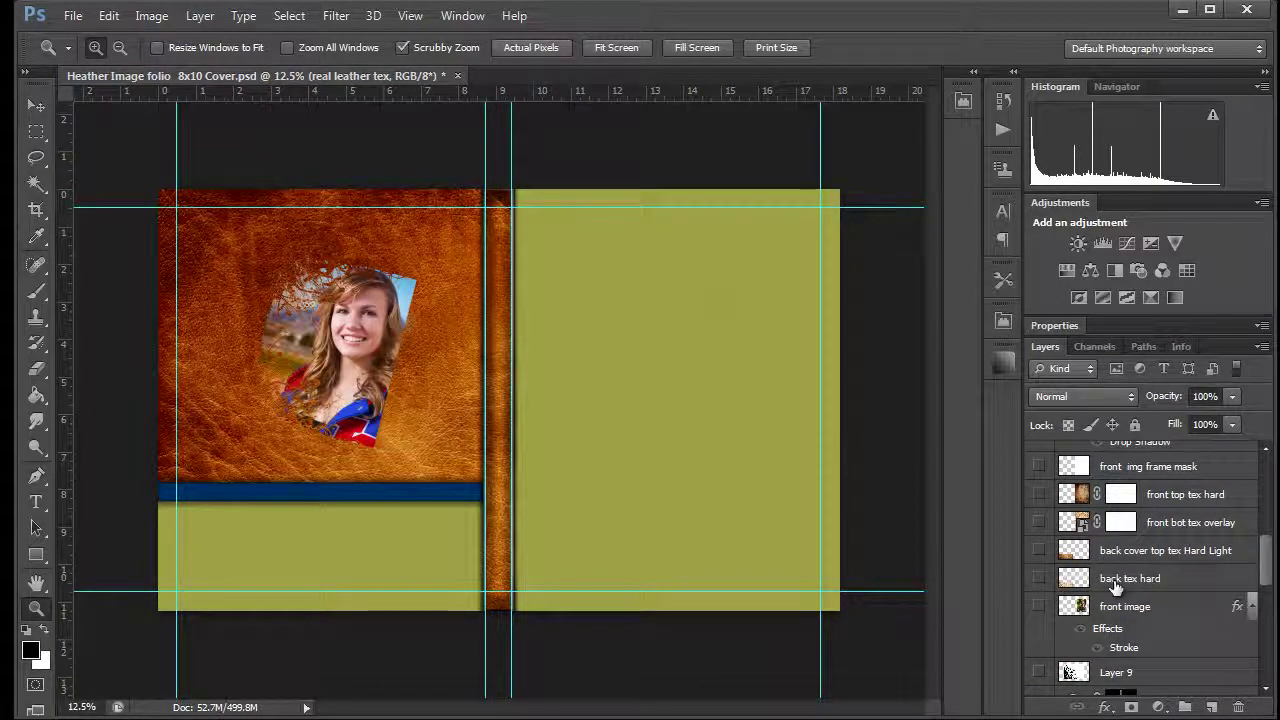
{"action": "left_click", "coordinate": [1038, 578]}
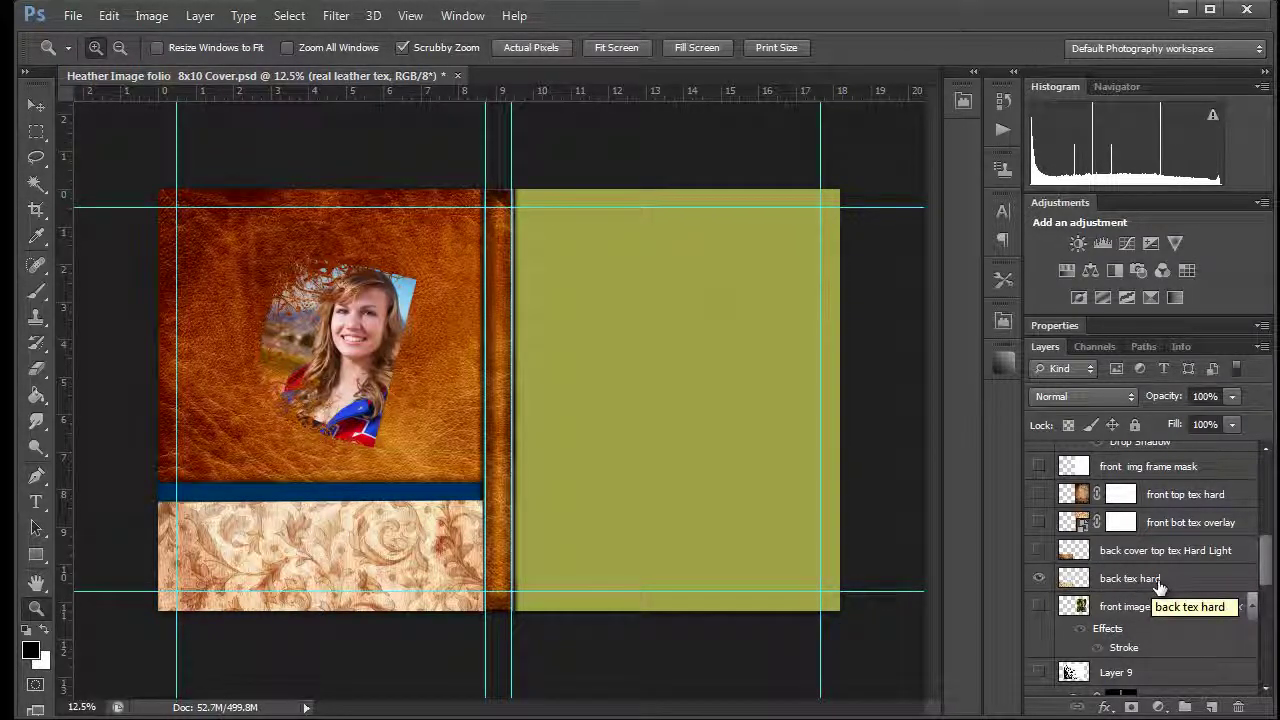
Try the Hard Light blend mode on the real leather tex layer and return it to Normal
{"action": "left_click", "coordinate": [1128, 397]}
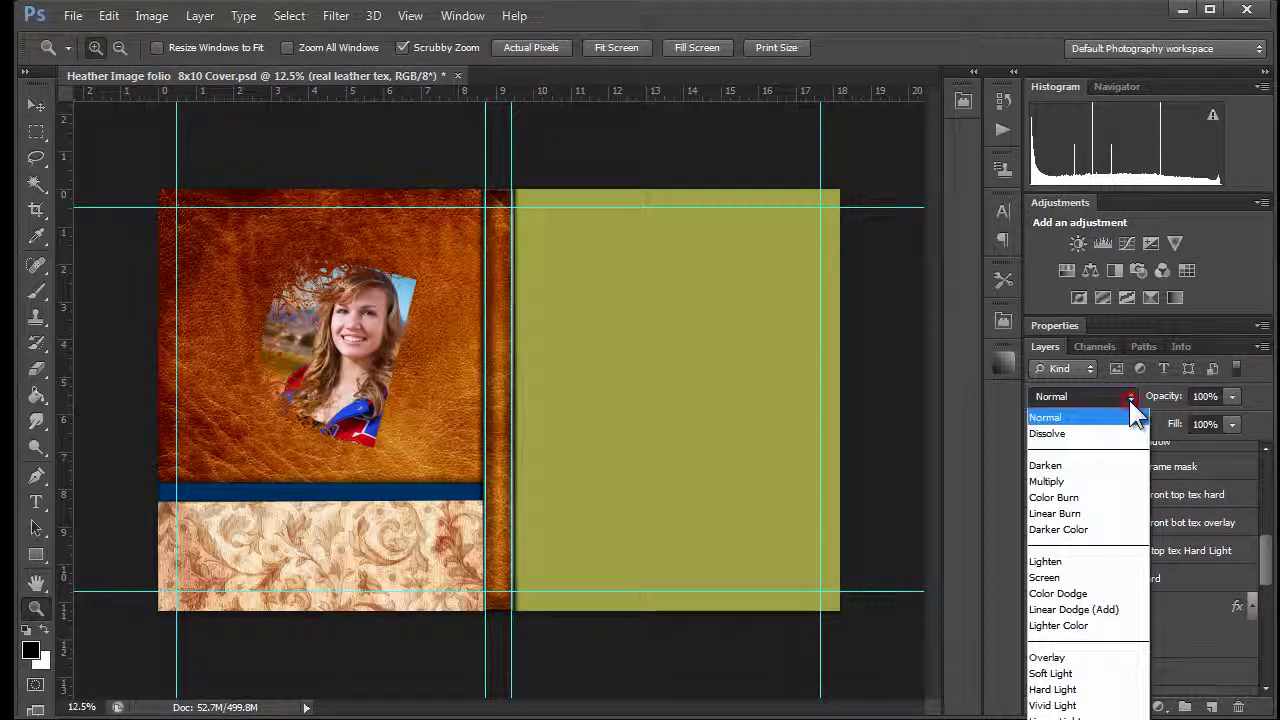
{"action": "left_click", "coordinate": [1098, 690]}
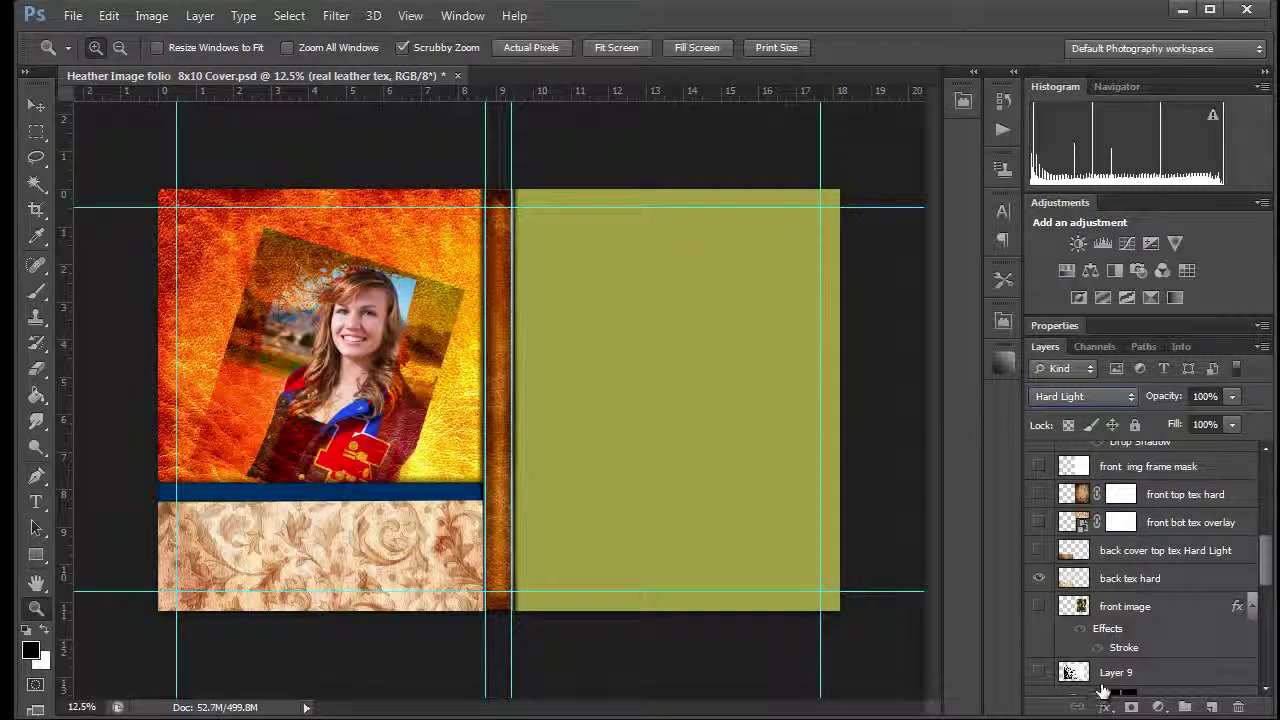
{"action": "left_click", "coordinate": [1133, 398]}
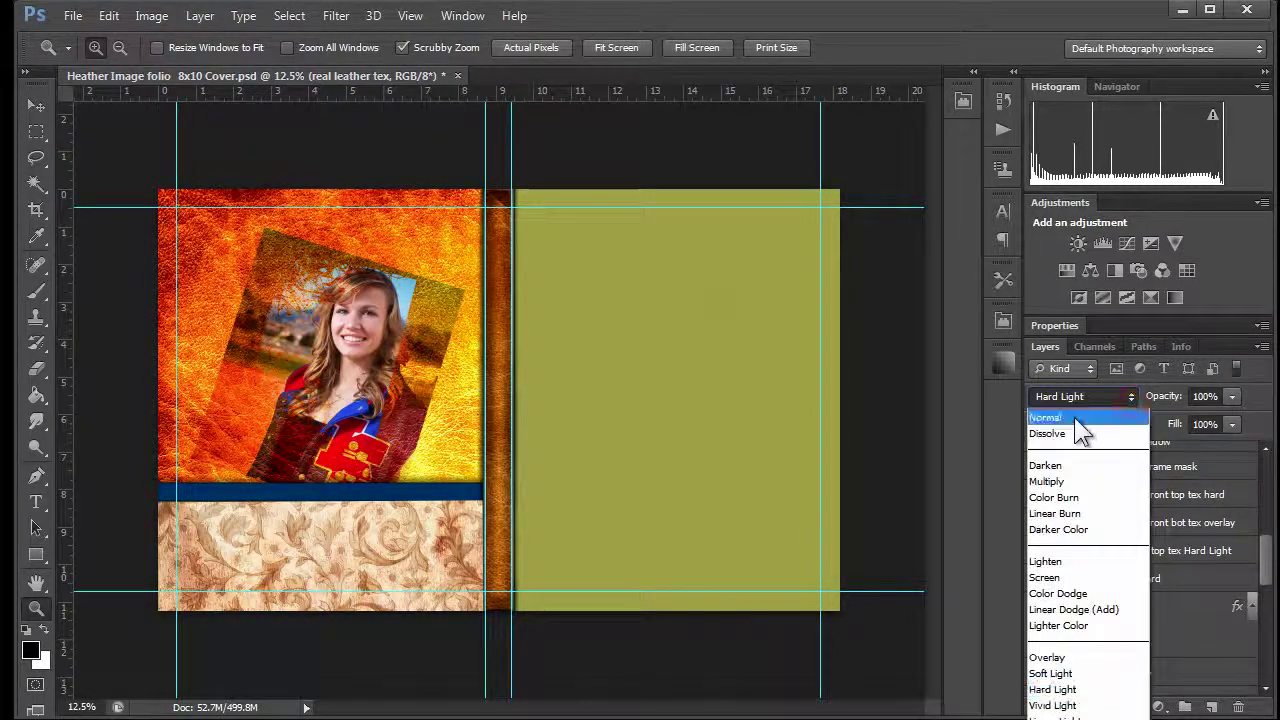
{"action": "left_click", "coordinate": [1074, 417]}
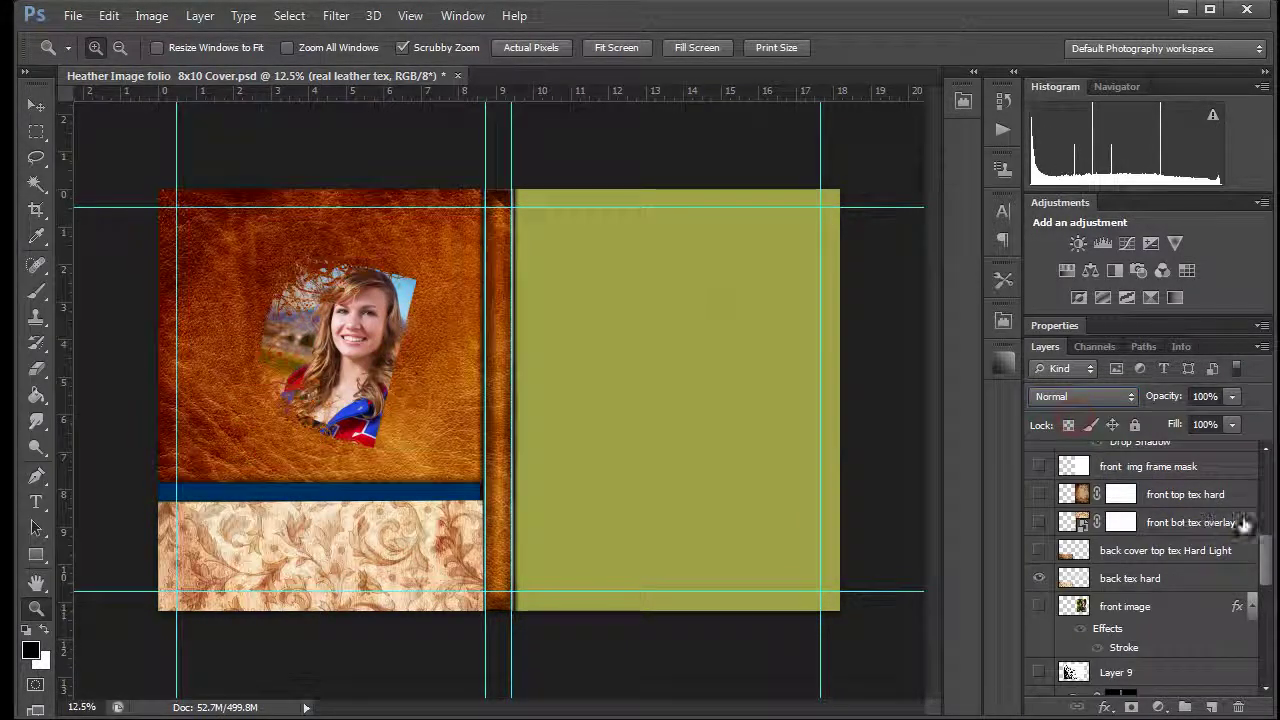
Show the back cover top tex Hard Light layer and set its blend mode to Hard Light
{"action": "left_click_drag", "start_coordinate": [1270, 550], "coordinate": [1266, 571]}
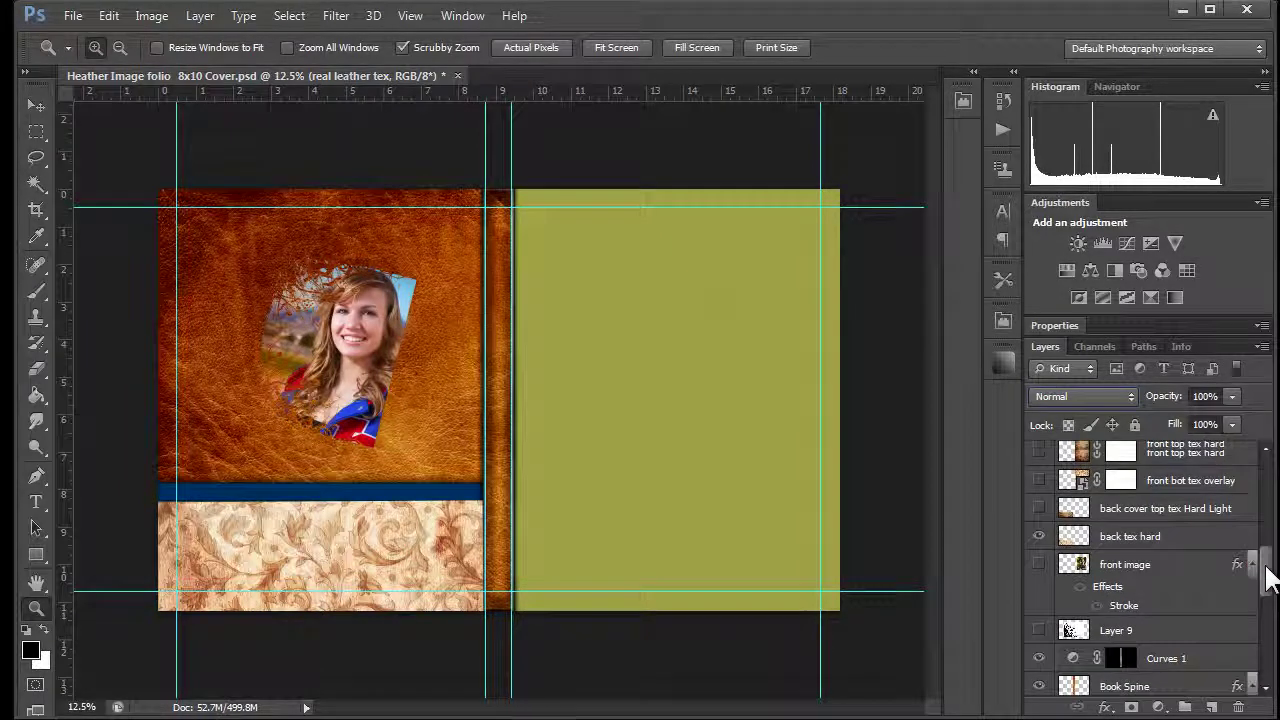
{"action": "left_click", "coordinate": [1127, 512]}
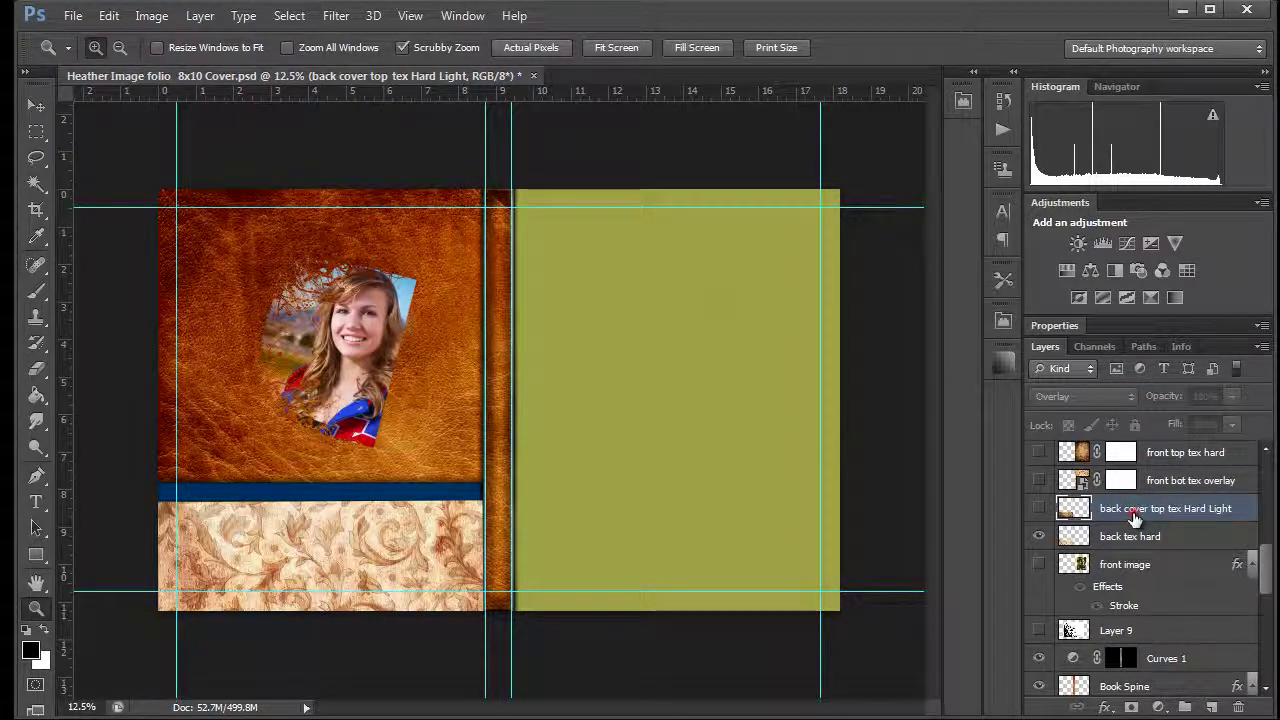
{"action": "left_click", "coordinate": [1039, 508]}
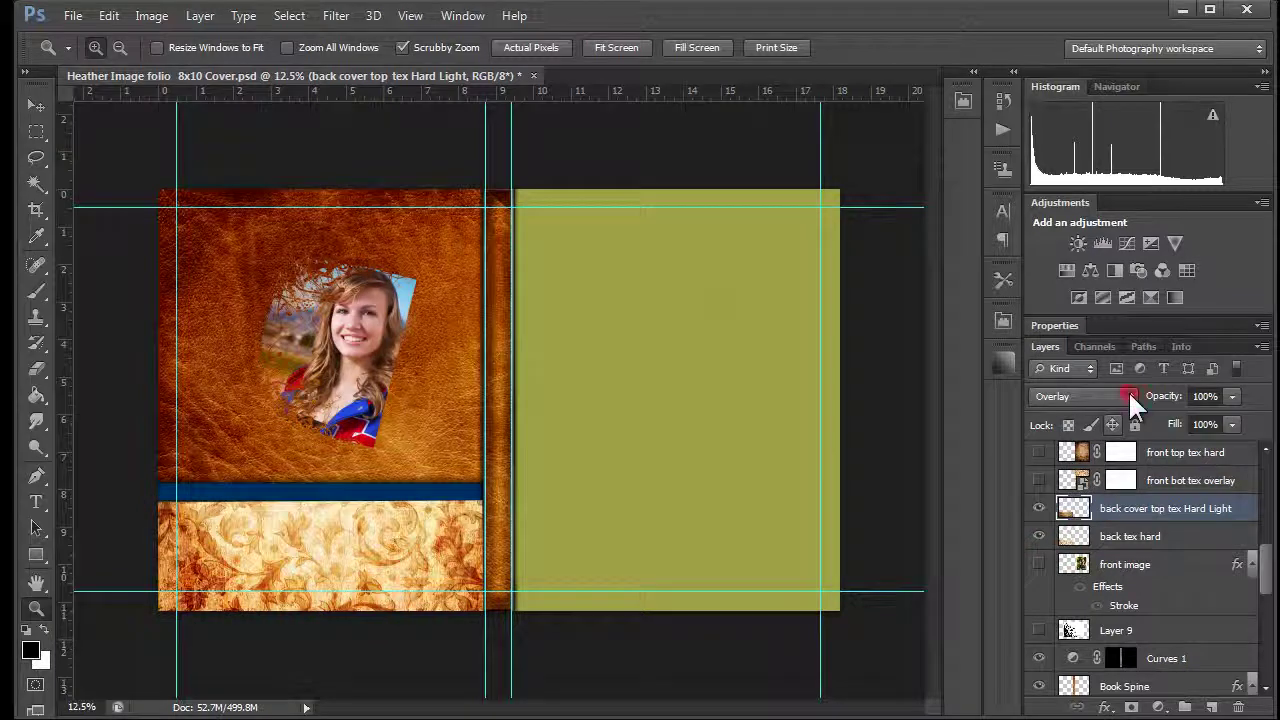
{"action": "left_click", "coordinate": [1128, 393]}
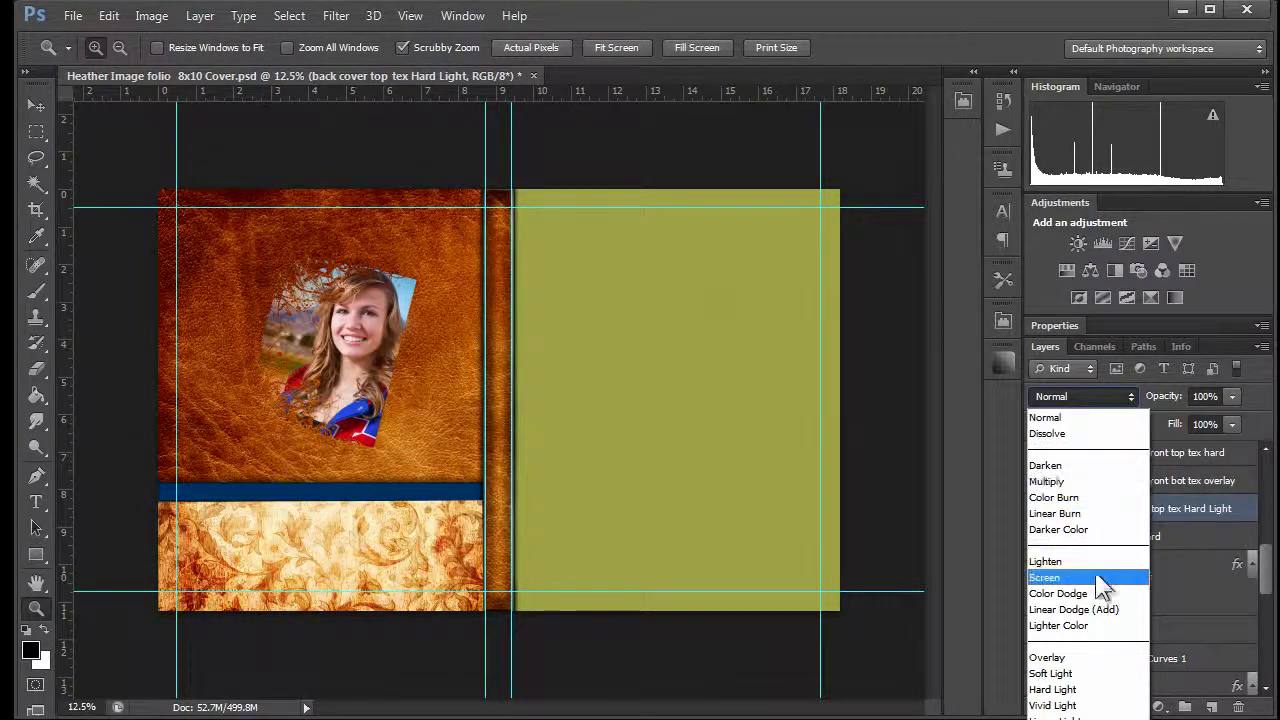
{"action": "left_click", "coordinate": [1073, 689]}
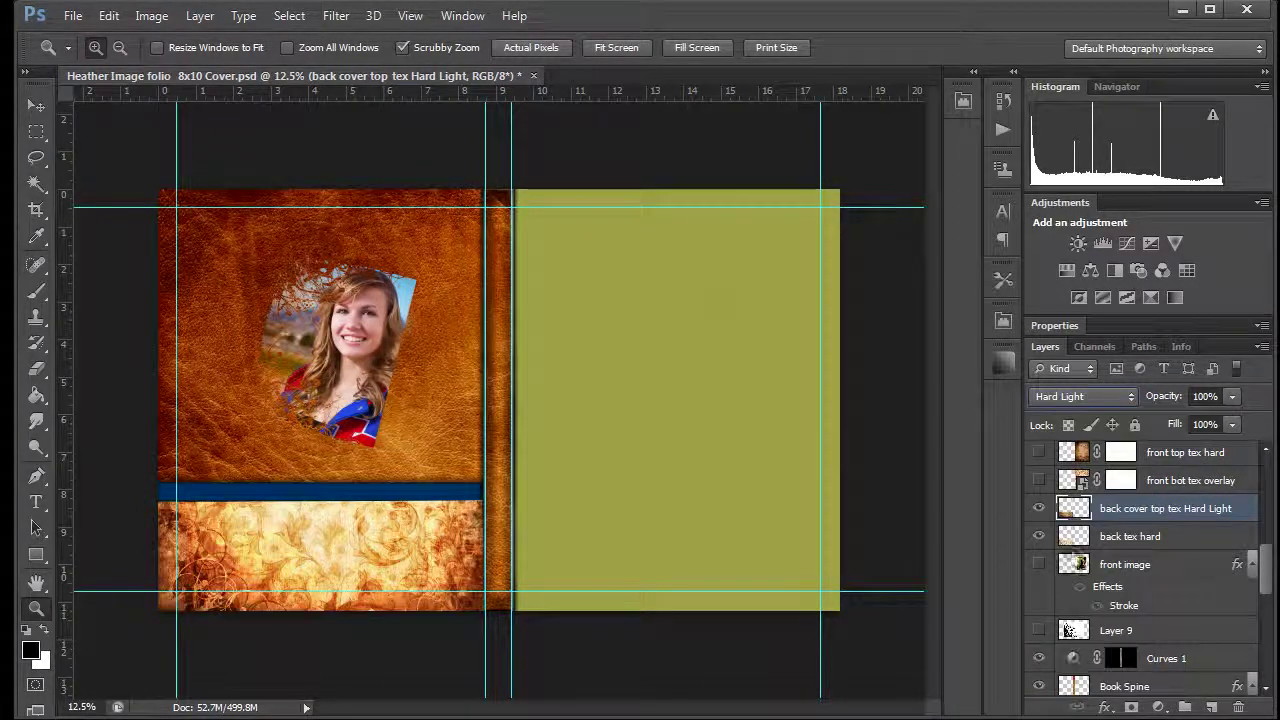
Set the back tex hard layer to the Overlay blend mode at 25% opacity
{"action": "left_click", "coordinate": [1138, 540]}
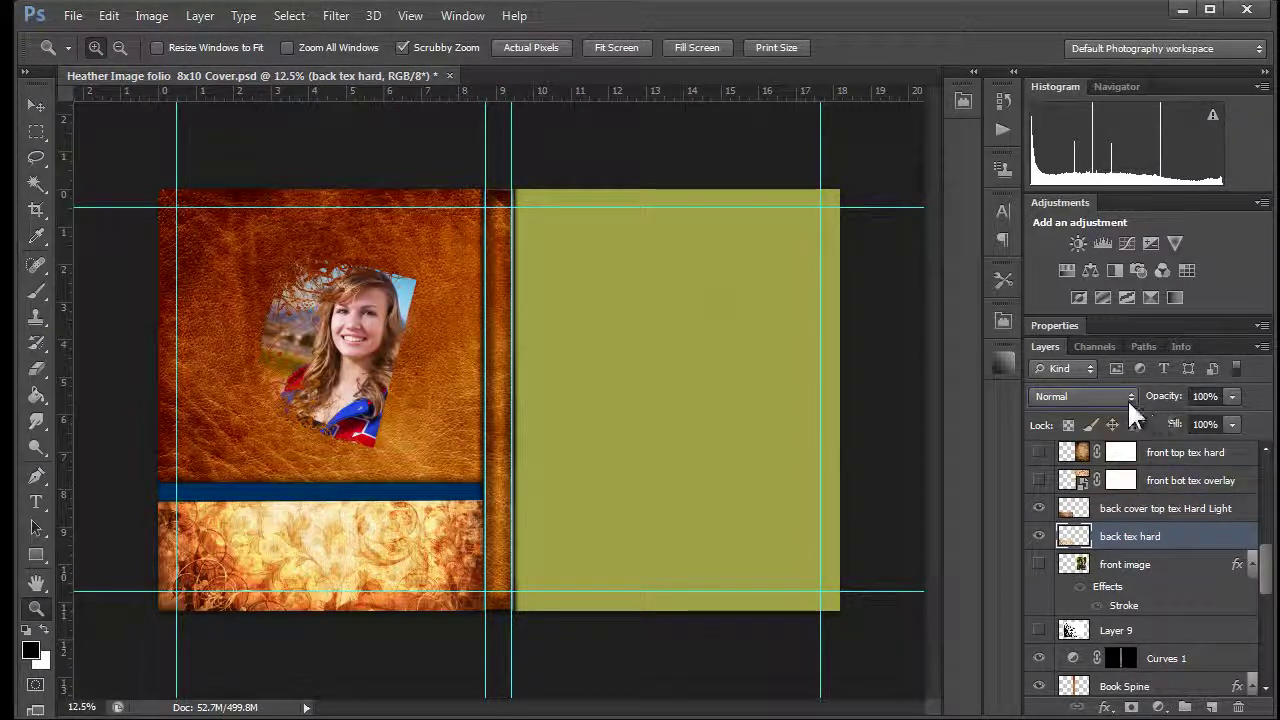
{"action": "left_click", "coordinate": [1127, 397]}
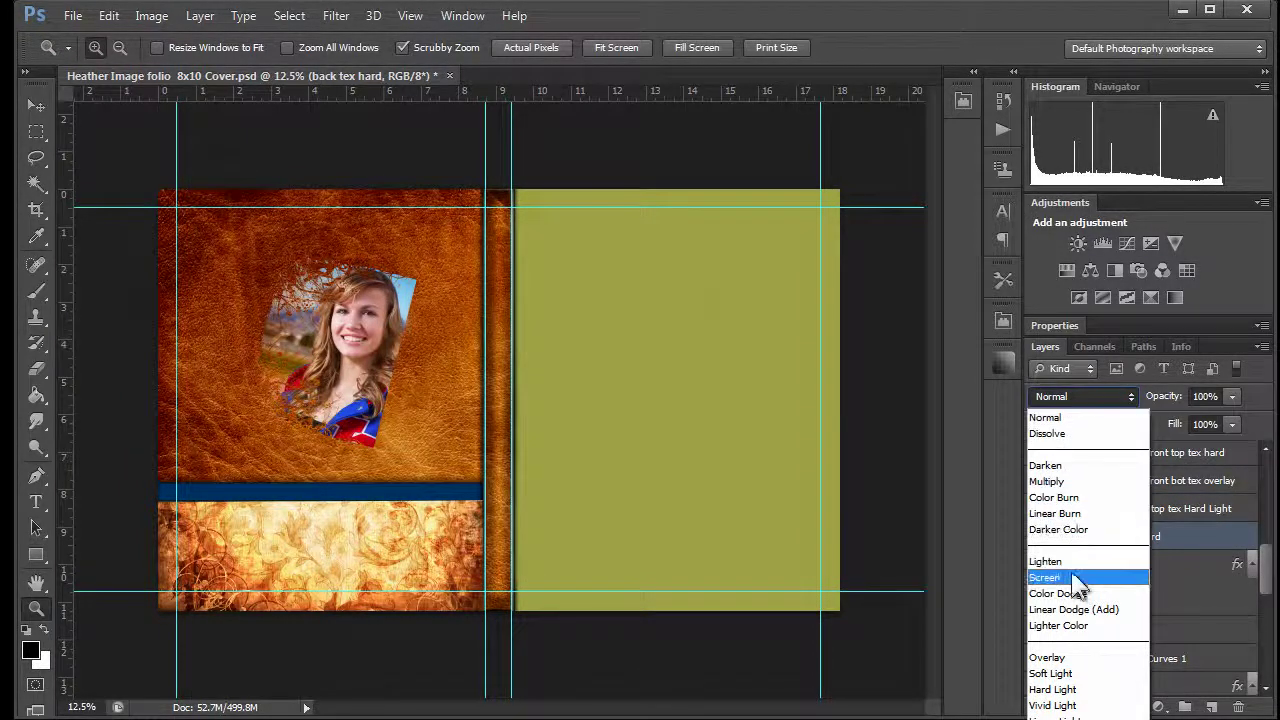
{"action": "left_click", "coordinate": [1060, 658]}
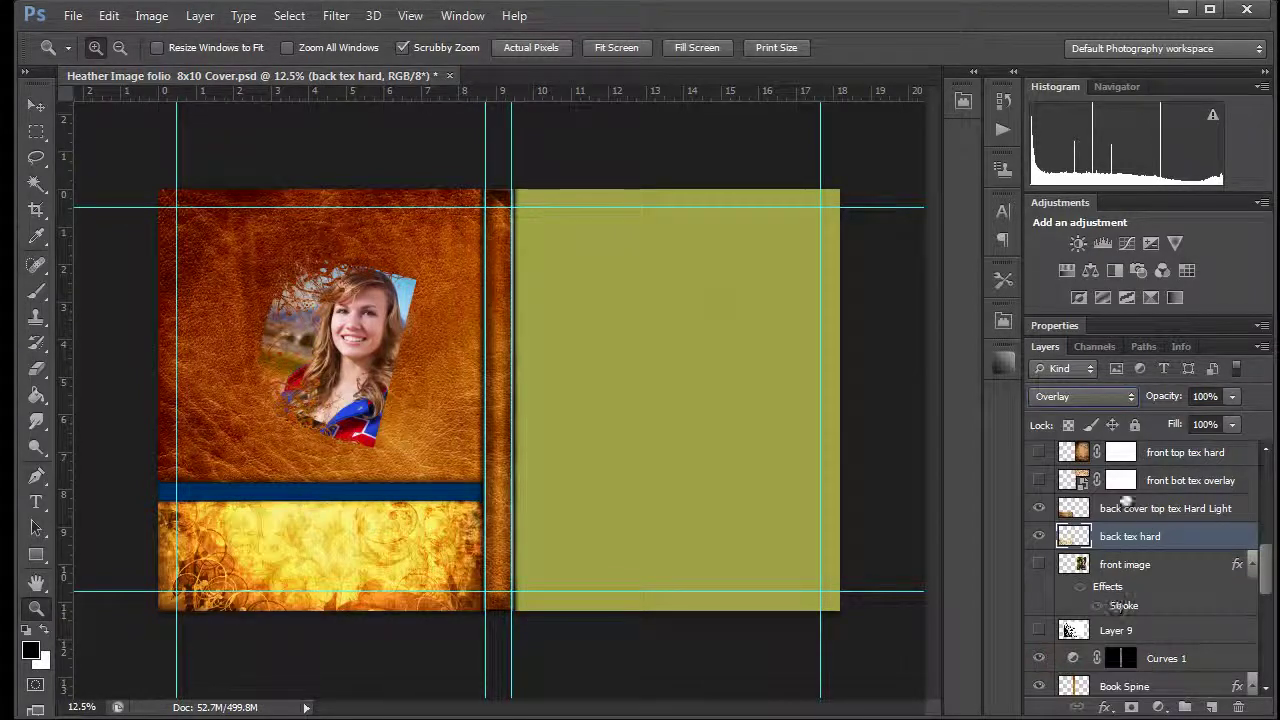
{"action": "left_click", "coordinate": [1233, 397]}
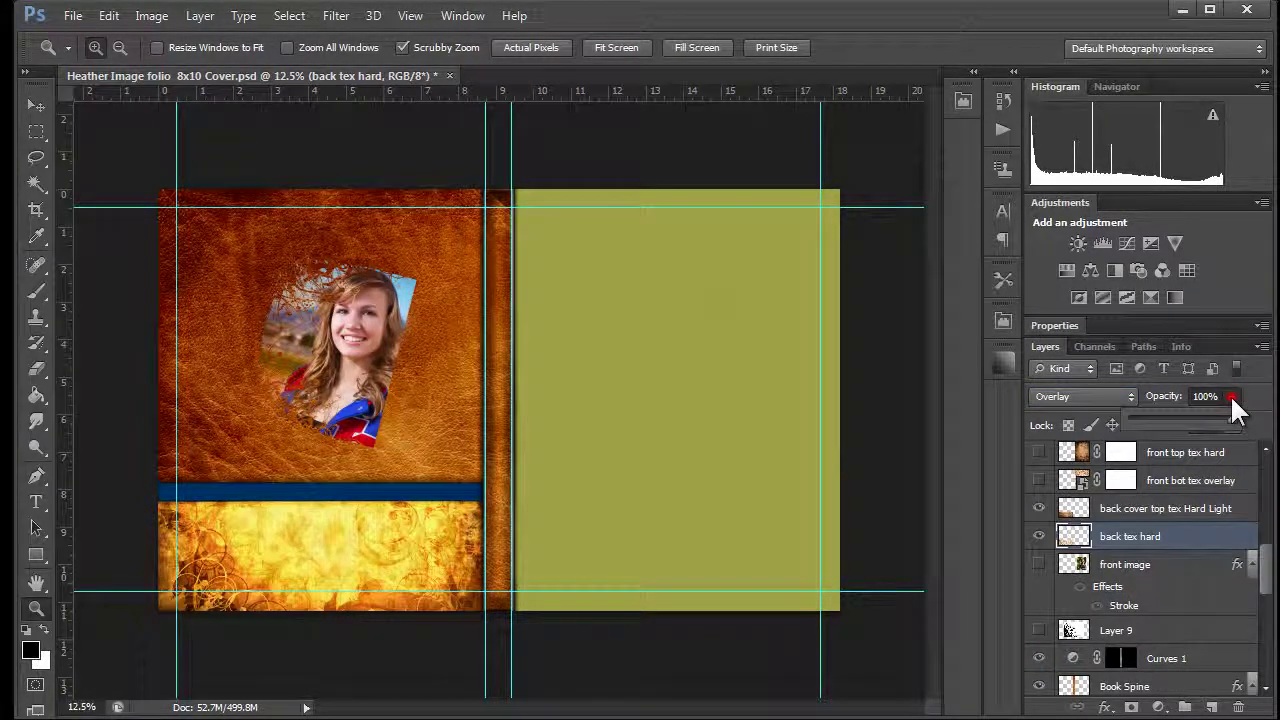
{"action": "left_click_drag", "start_coordinate": [1238, 420], "coordinate": [1157, 426]}
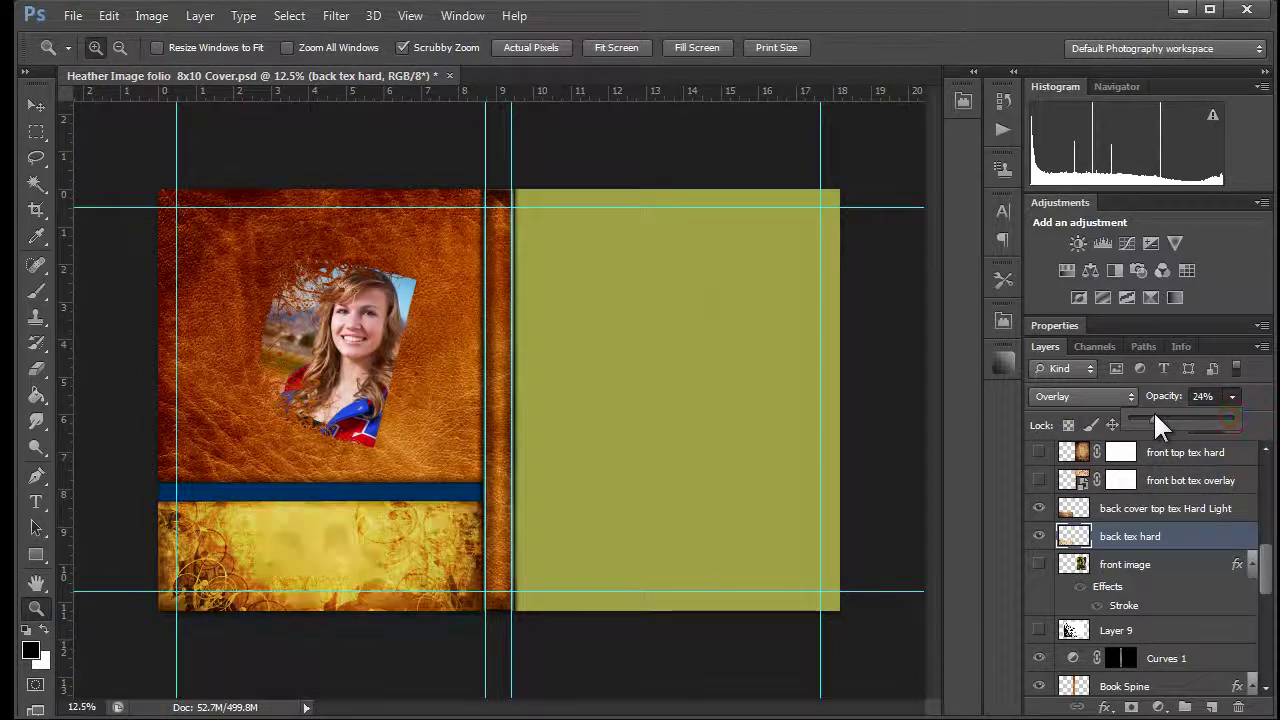
Lower the opacity of the back cover top tex Hard Light layer to 29%
{"action": "left_click", "coordinate": [1140, 512]}
{"action": "left_click", "coordinate": [1233, 397]}
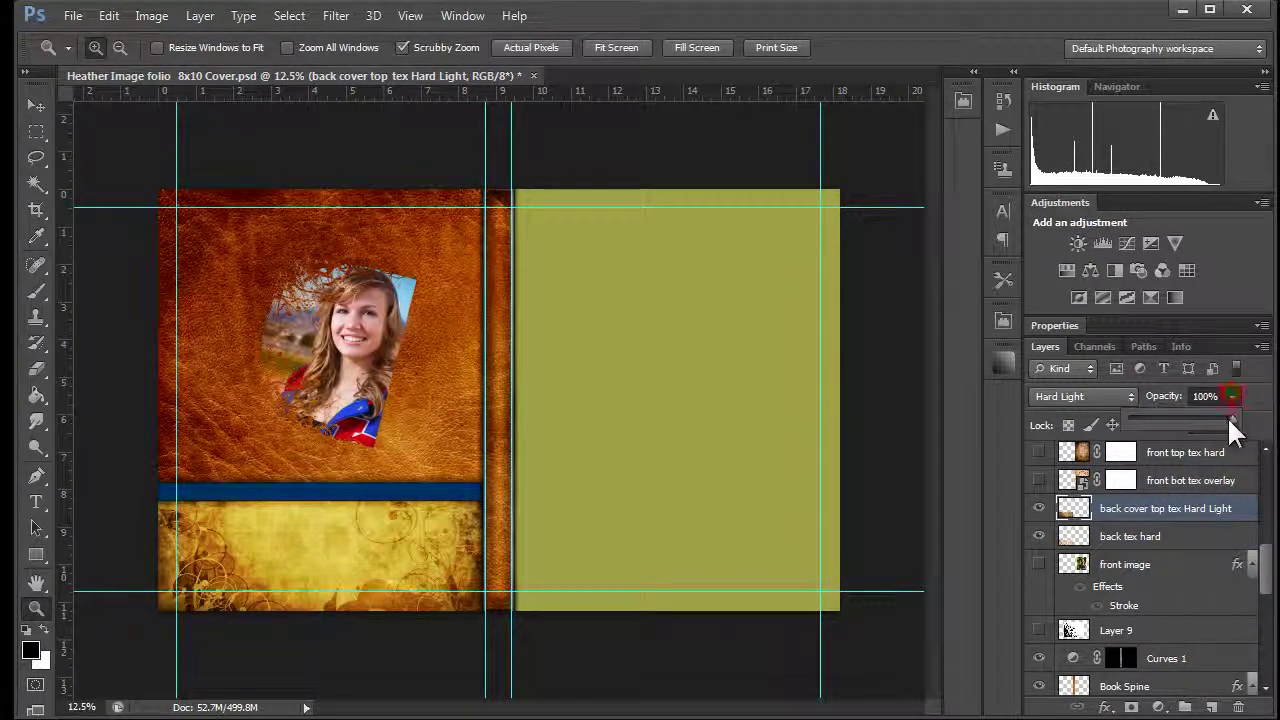
{"action": "left_click_drag", "start_coordinate": [1238, 420], "coordinate": [1160, 415]}
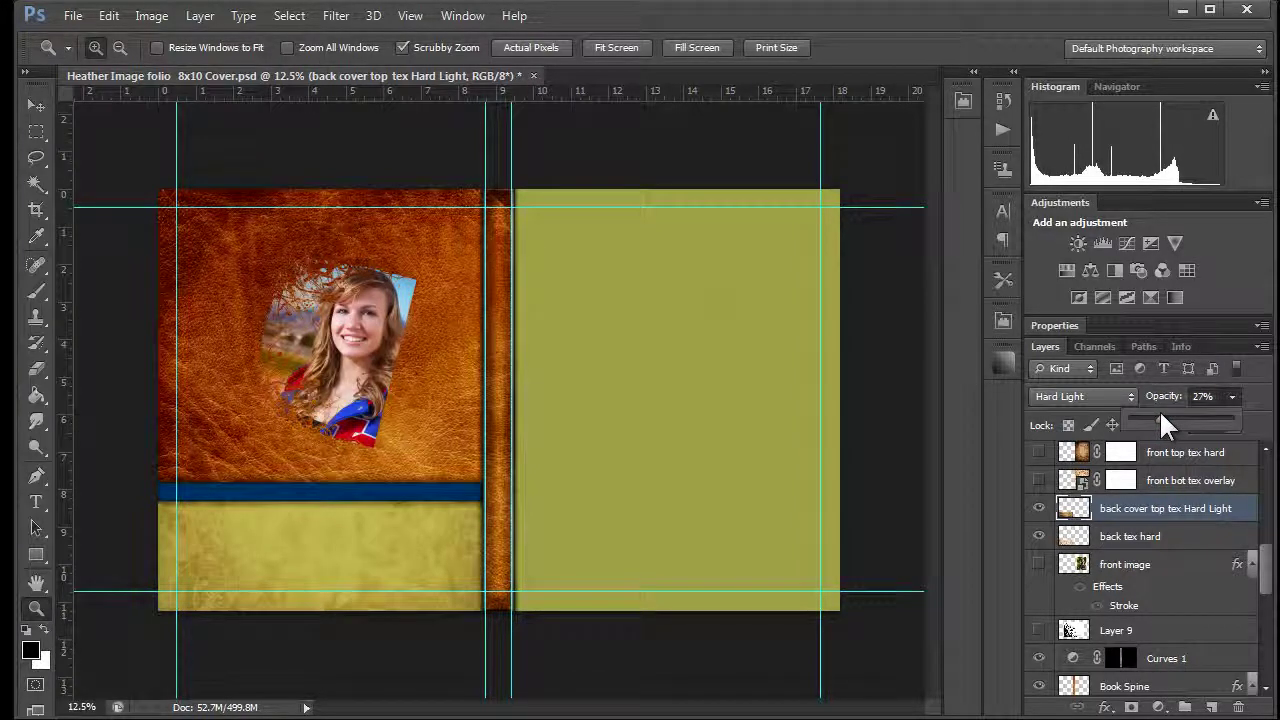
Switch the back cover top tex Hard Light layer's blend mode to Overlay
{"action": "left_click", "coordinate": [1128, 538]}
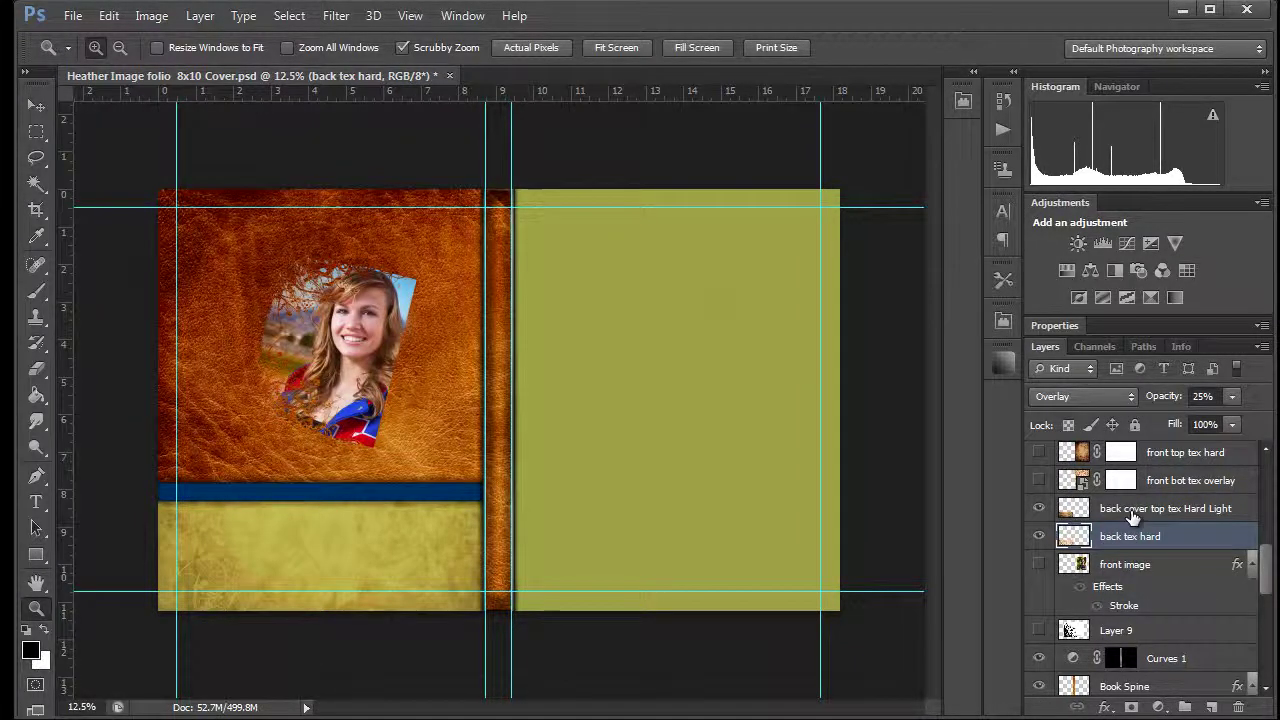
{"action": "left_click", "coordinate": [1124, 512]}
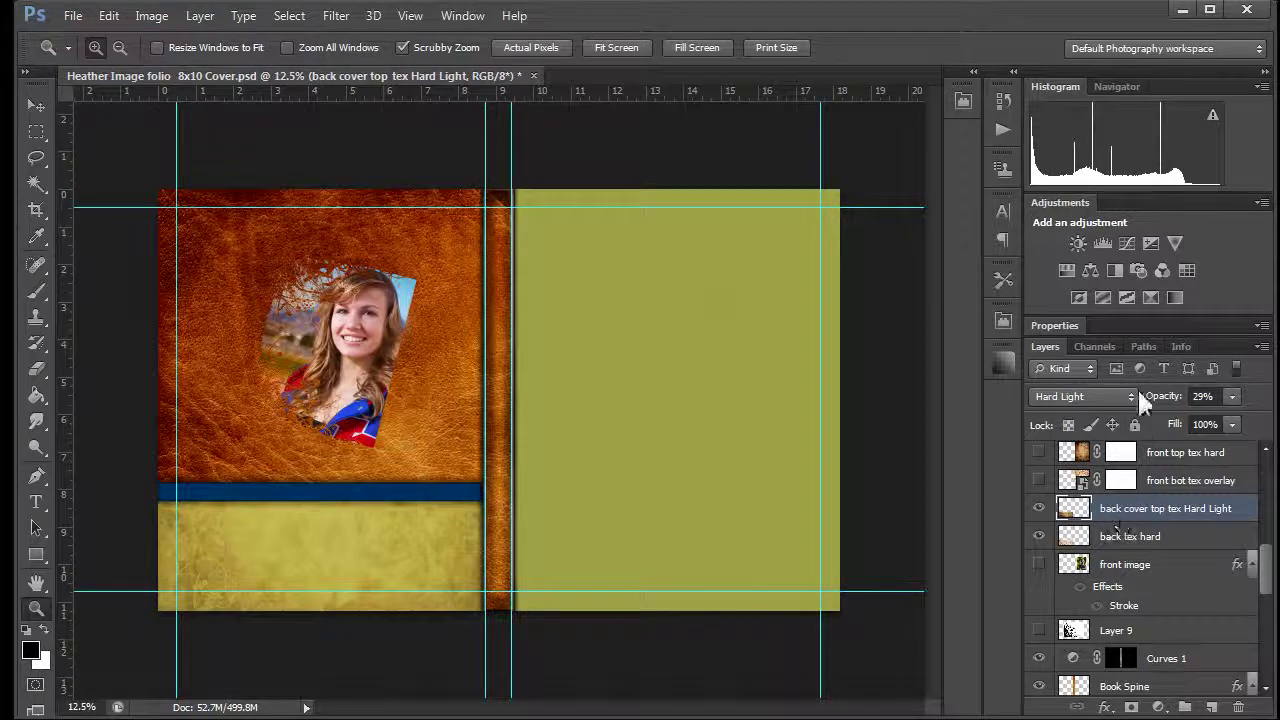
{"action": "left_click", "coordinate": [1128, 397]}
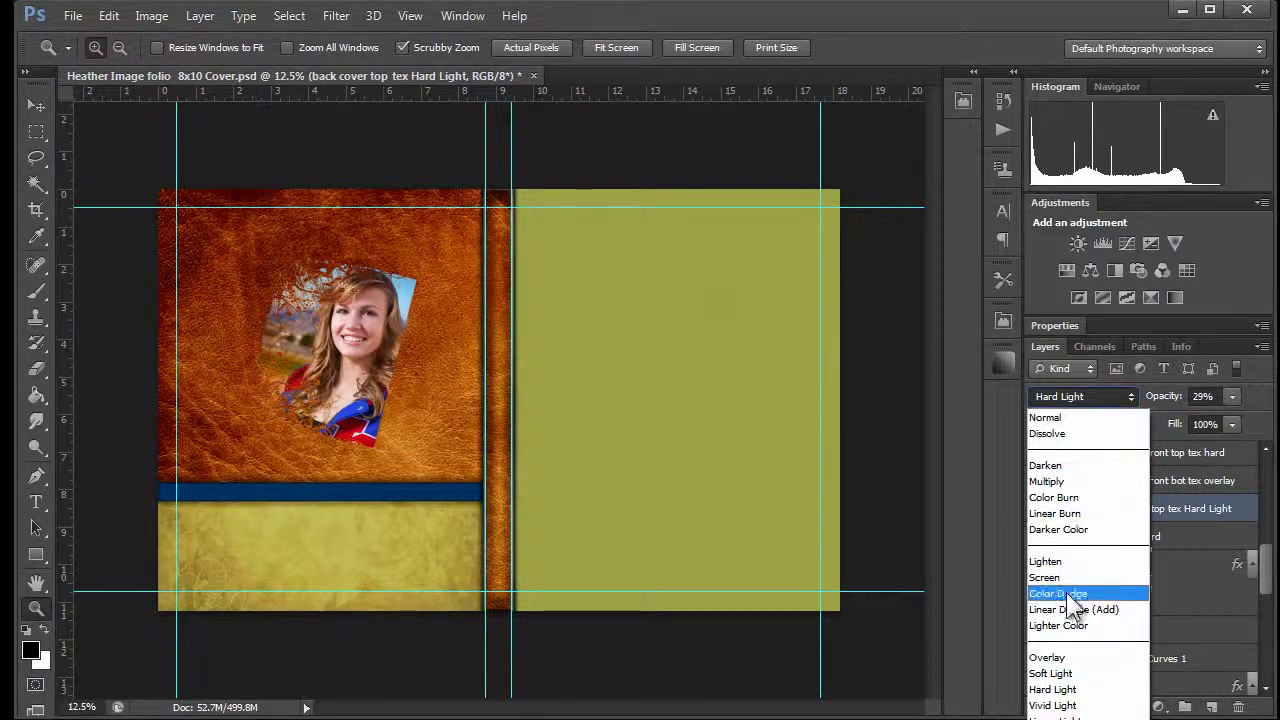
{"action": "left_click", "coordinate": [1064, 657]}
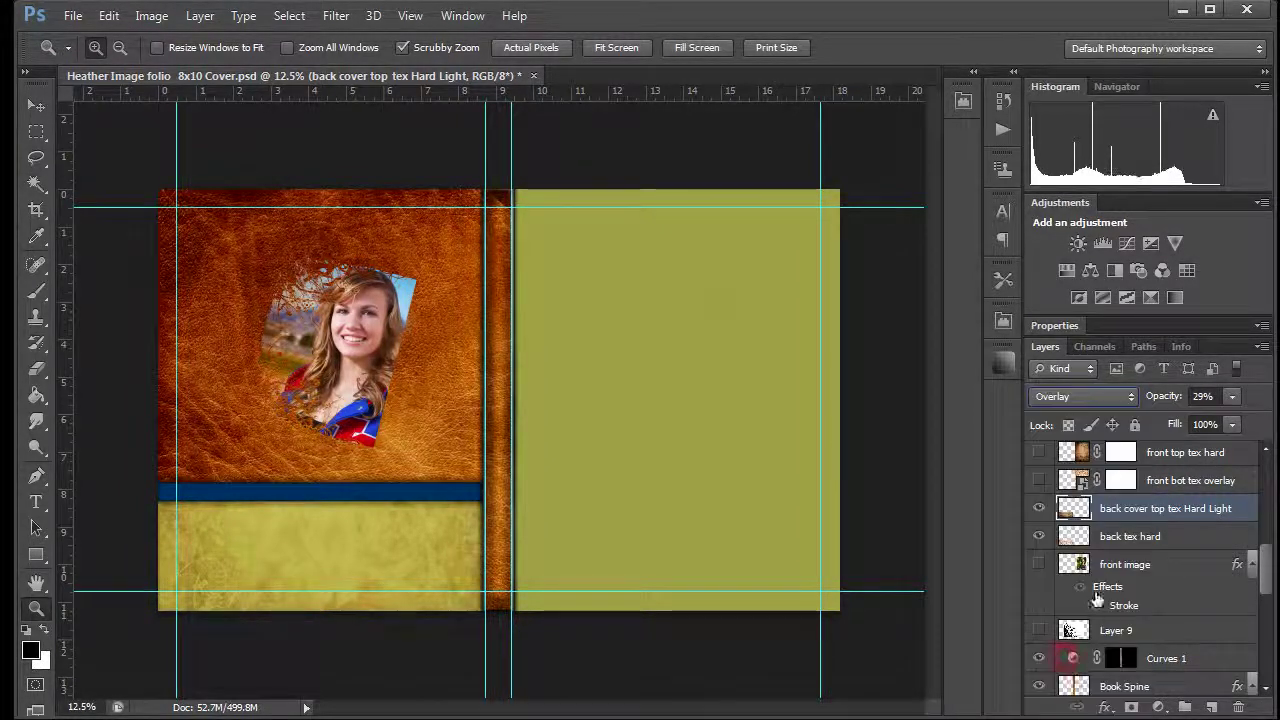
Raise the opacity of the back tex hard layer to 35%
{"action": "left_click", "coordinate": [1138, 537]}
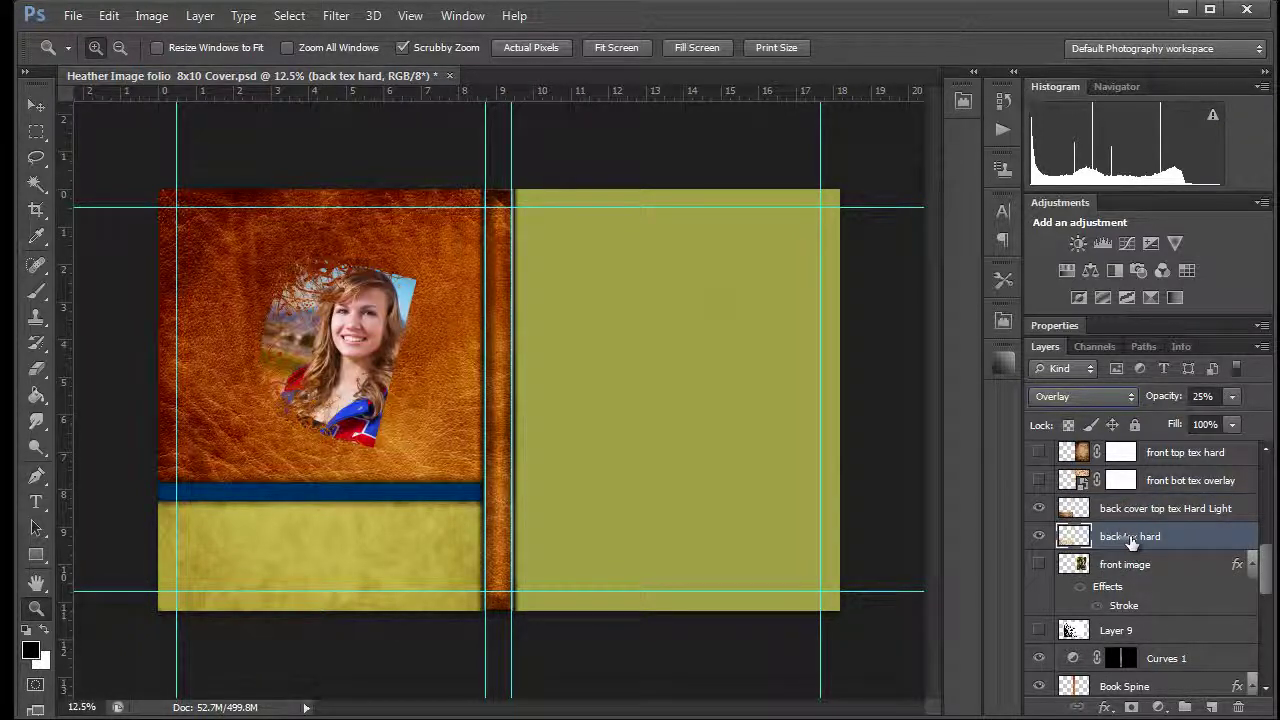
{"action": "left_click", "coordinate": [1232, 396]}
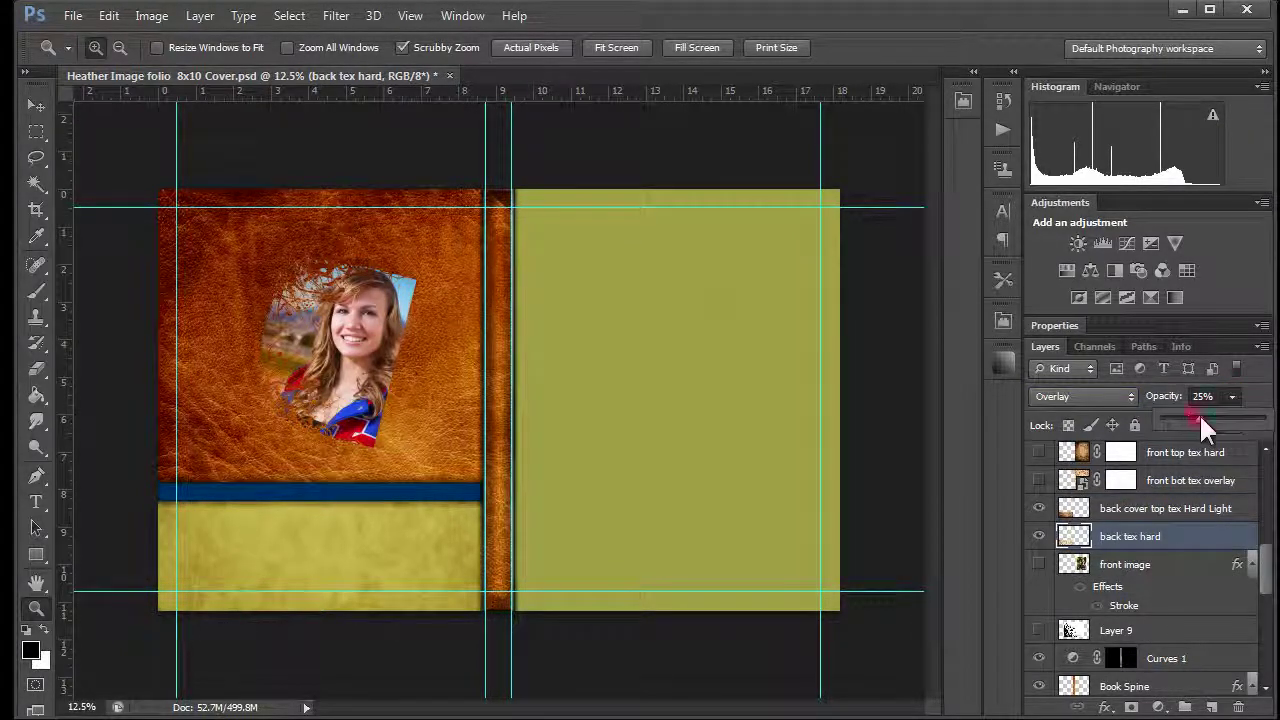
{"action": "left_click_drag", "start_coordinate": [1199, 417], "coordinate": [1198, 419]}
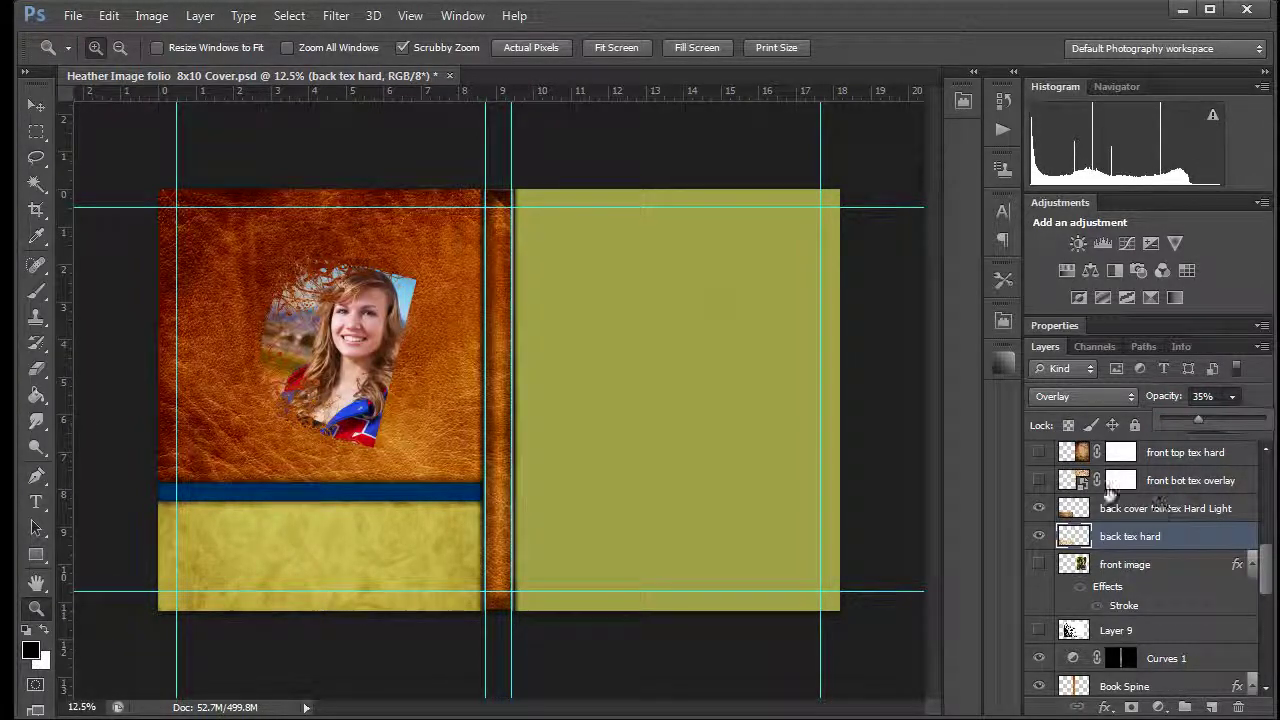
Show the front bot tex overlay layer and blend it over the front cover with Overlay at 28% opacity
{"action": "left_click", "coordinate": [1038, 480]}
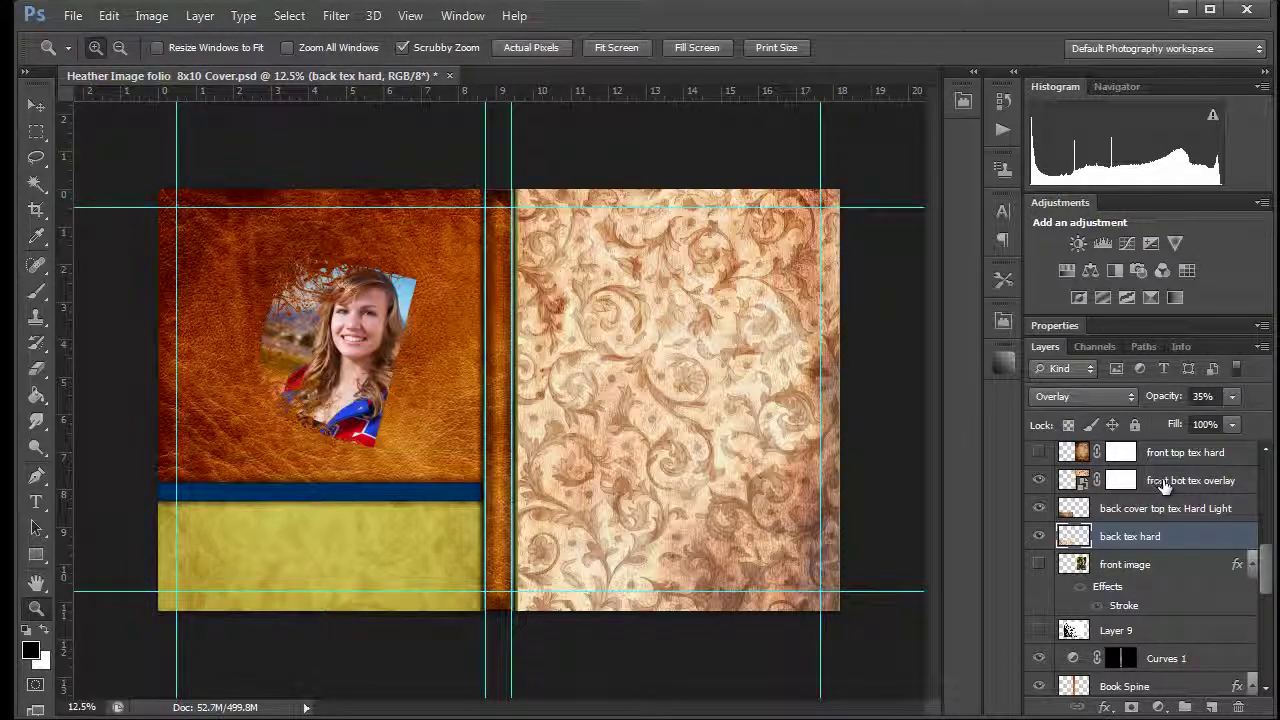
{"action": "left_click", "coordinate": [1162, 482]}
{"action": "left_click", "coordinate": [1128, 396]}
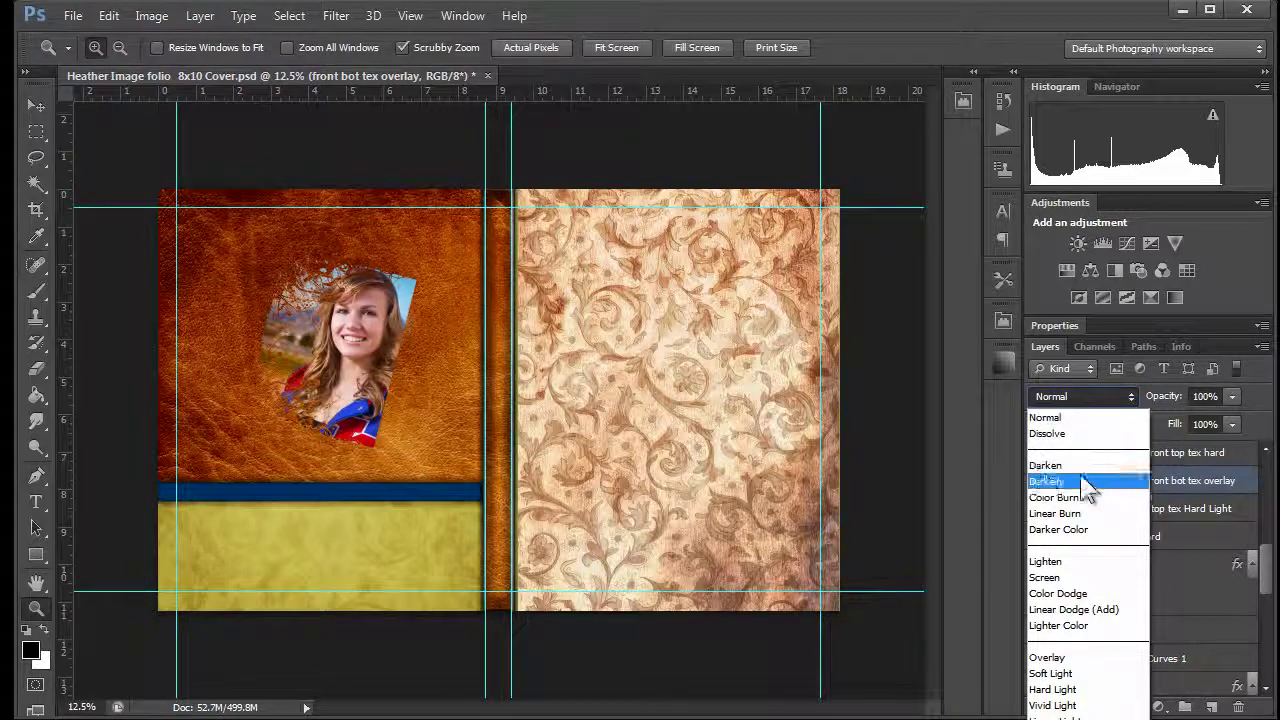
{"action": "left_click", "coordinate": [1067, 658]}
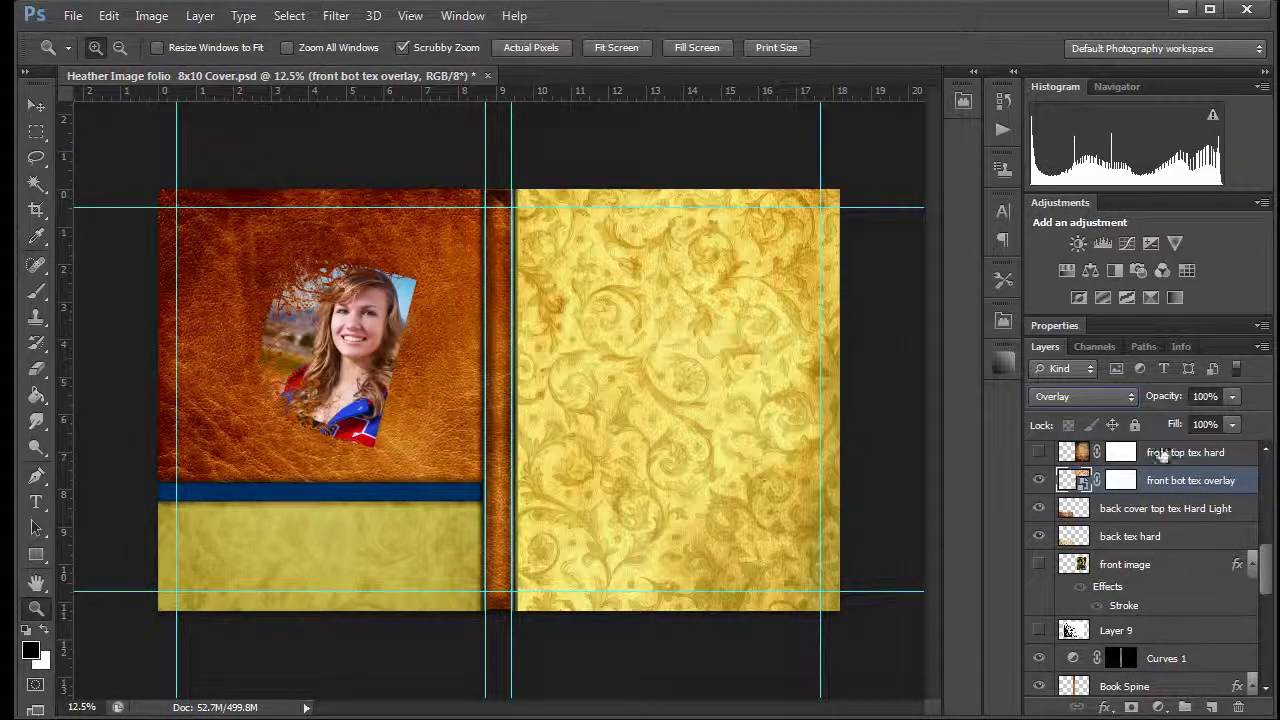
{"action": "left_click", "coordinate": [1232, 396]}
{"action": "left_click_drag", "start_coordinate": [1228, 420], "coordinate": [1158, 420]}
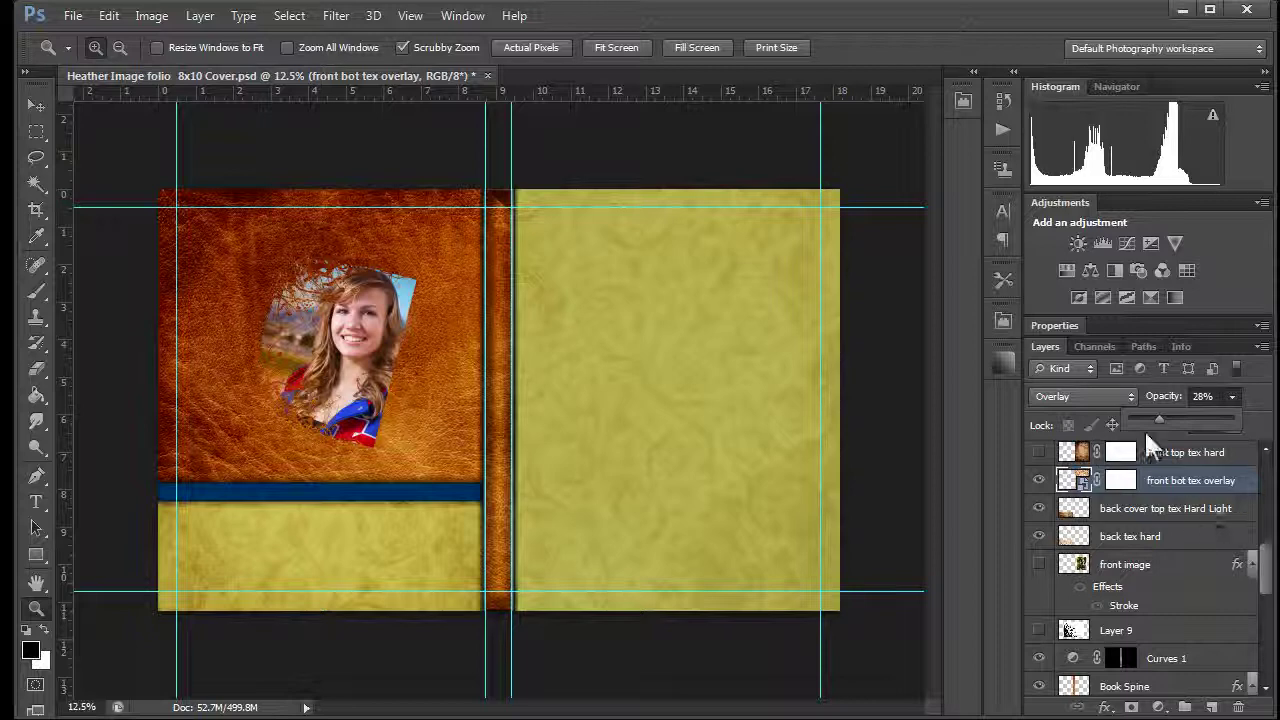
Show the front top tex hard layer and blend it over the front cover with Hard Light at 24% opacity
{"action": "left_click", "coordinate": [1039, 452]}
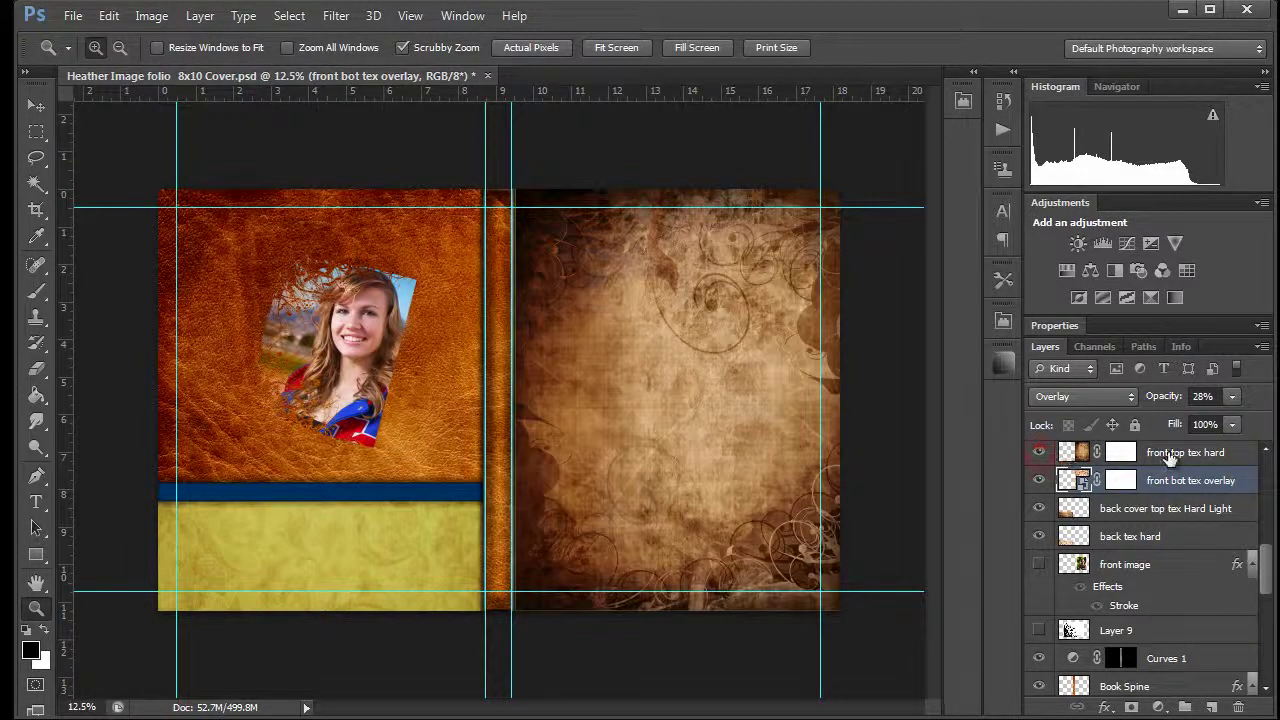
{"action": "left_click", "coordinate": [1168, 455]}
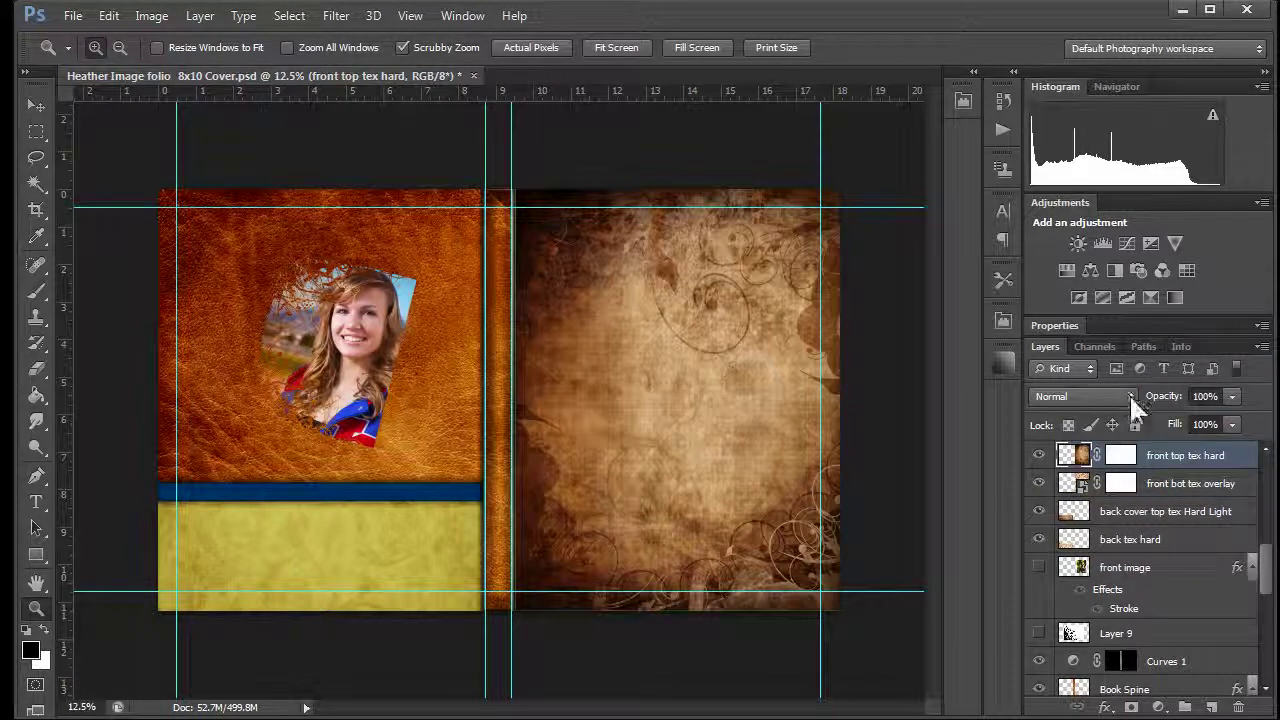
{"action": "left_click", "coordinate": [1129, 394]}
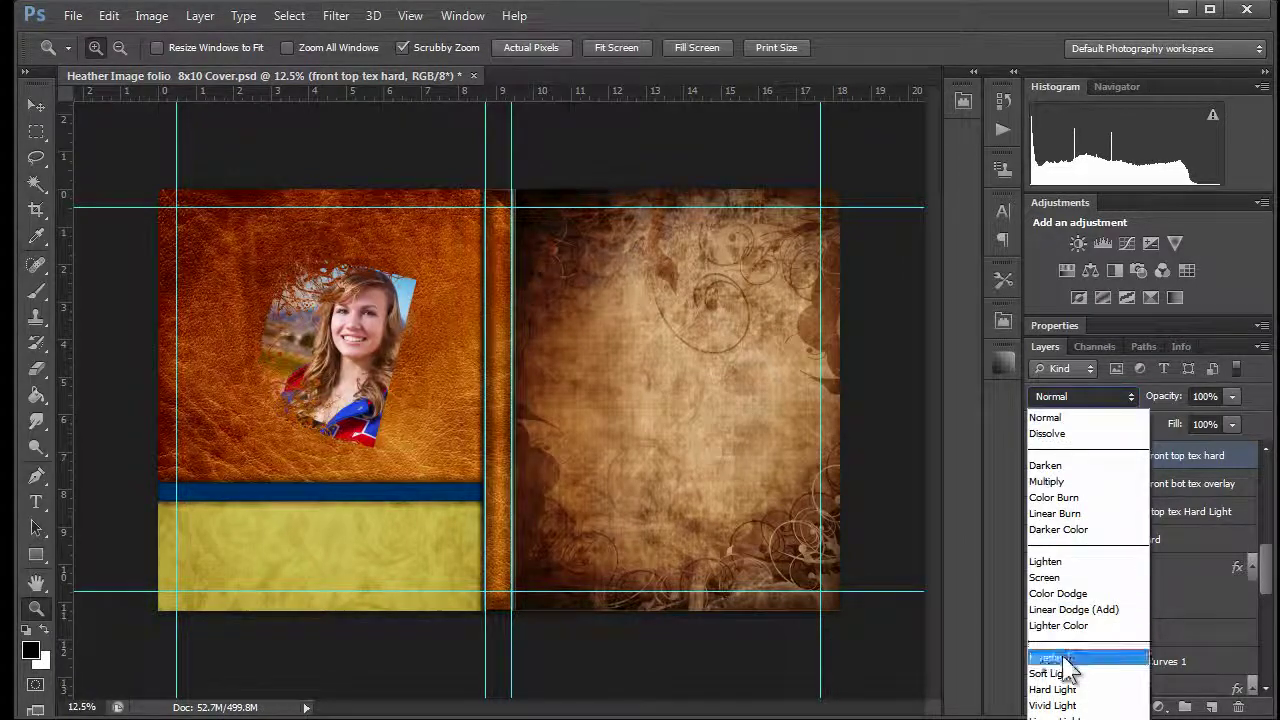
{"action": "left_click", "coordinate": [1055, 690]}
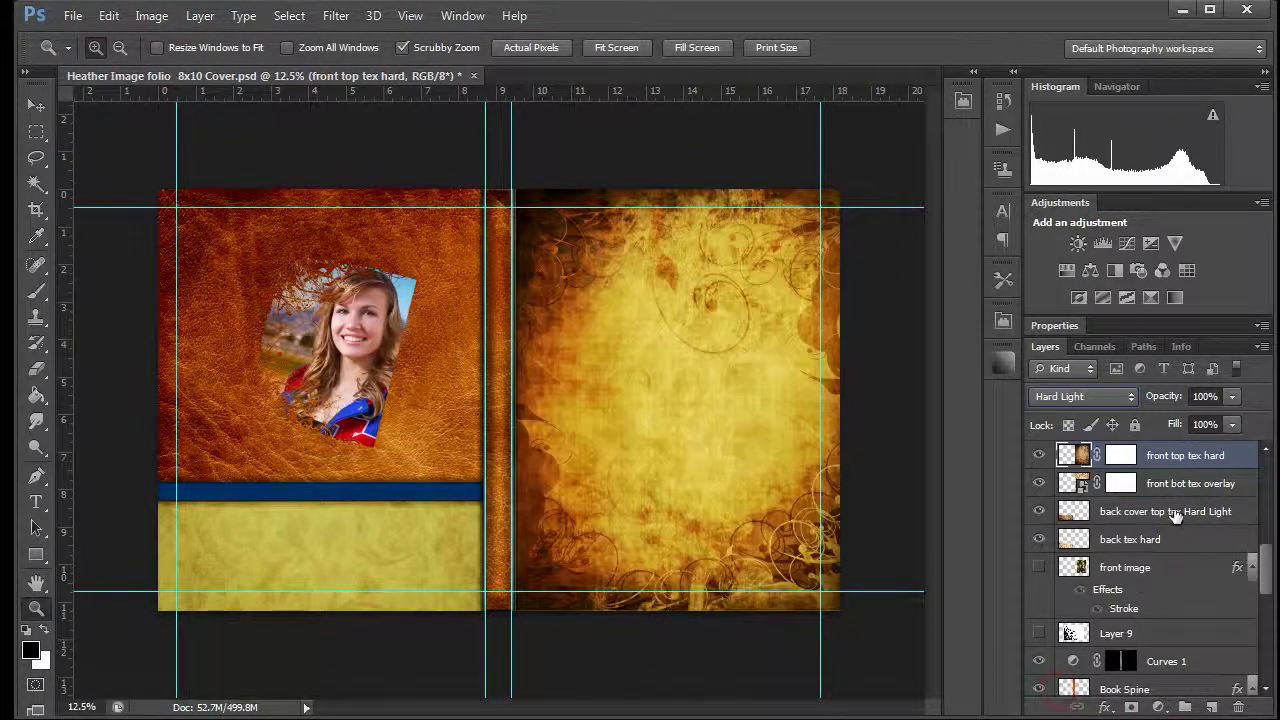
{"action": "left_click", "coordinate": [1232, 397]}
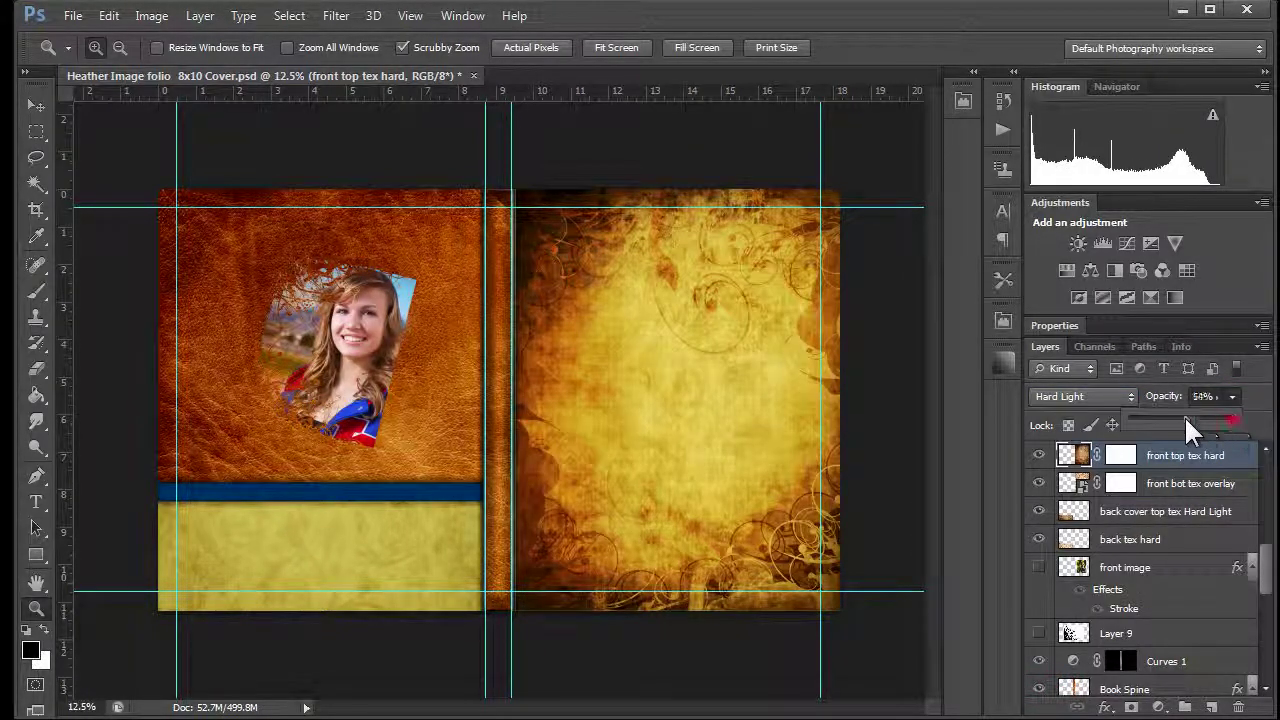
{"action": "left_click_drag", "start_coordinate": [1184, 415], "coordinate": [1151, 415]}
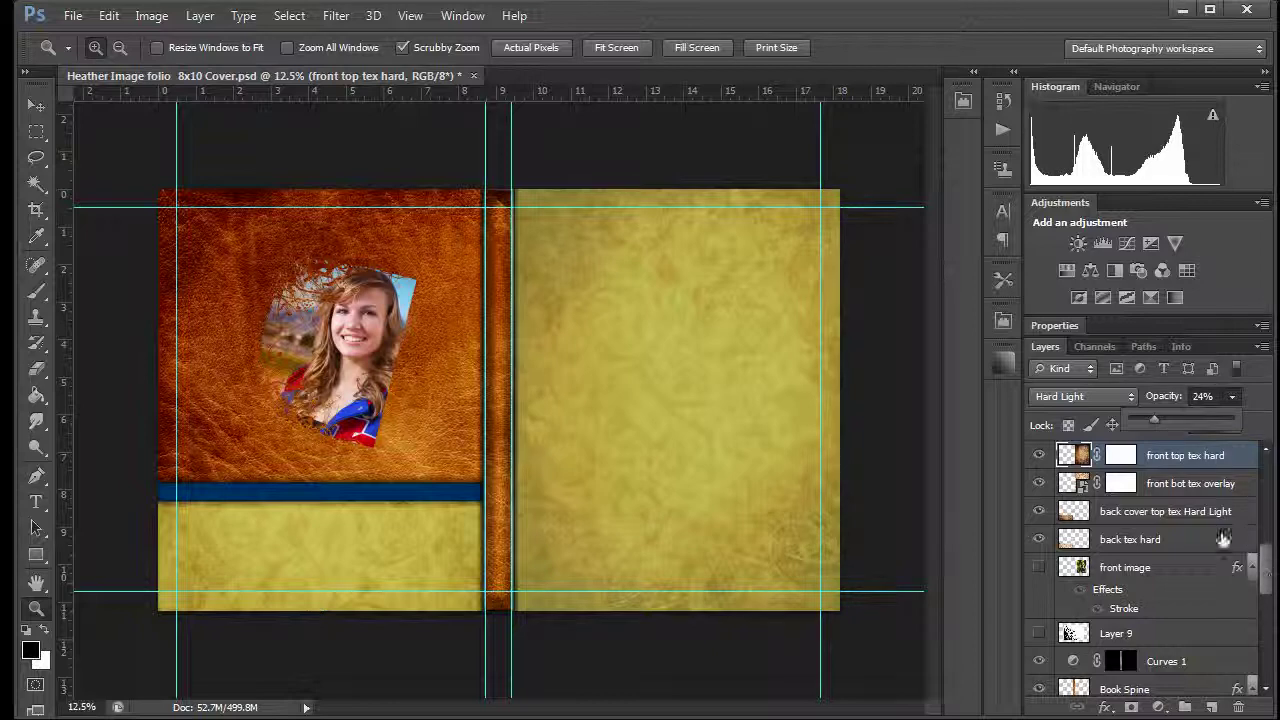
Delete the front top tex hard layer's mask without applying it and add a new blank layer mask
{"action": "left_click", "coordinate": [1125, 460]}
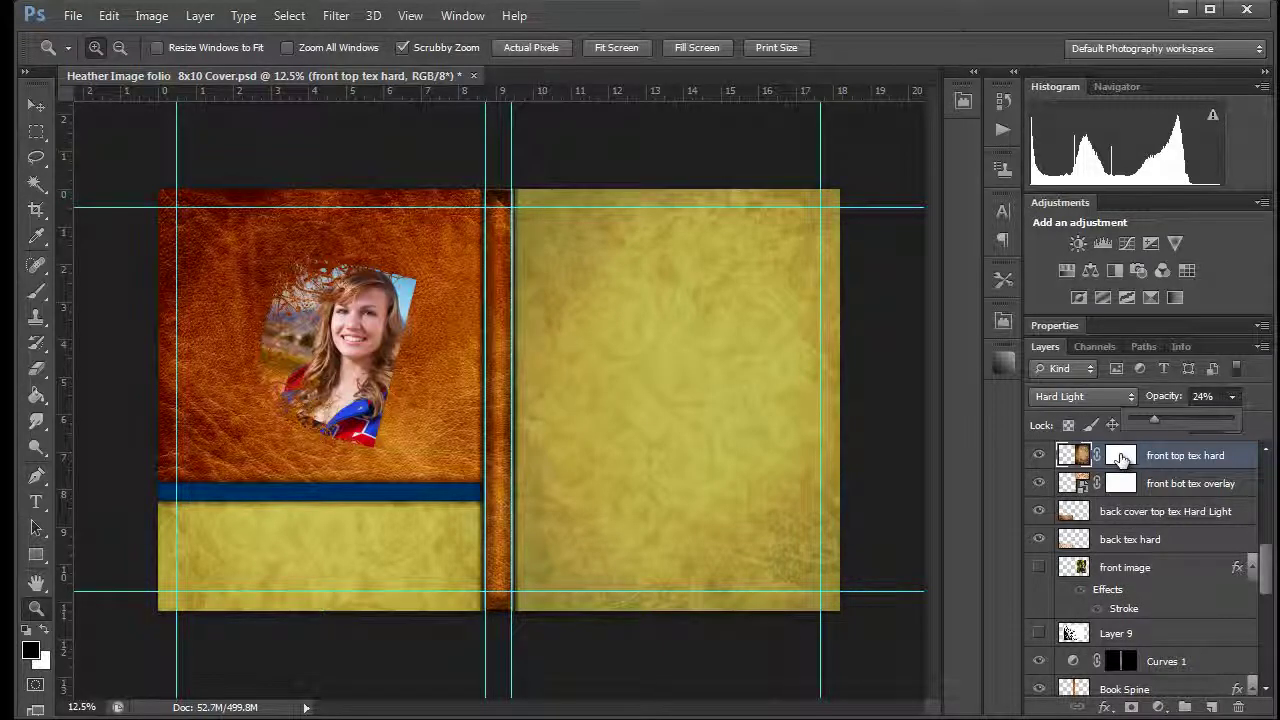
{"action": "left_click", "coordinate": [1121, 457]}
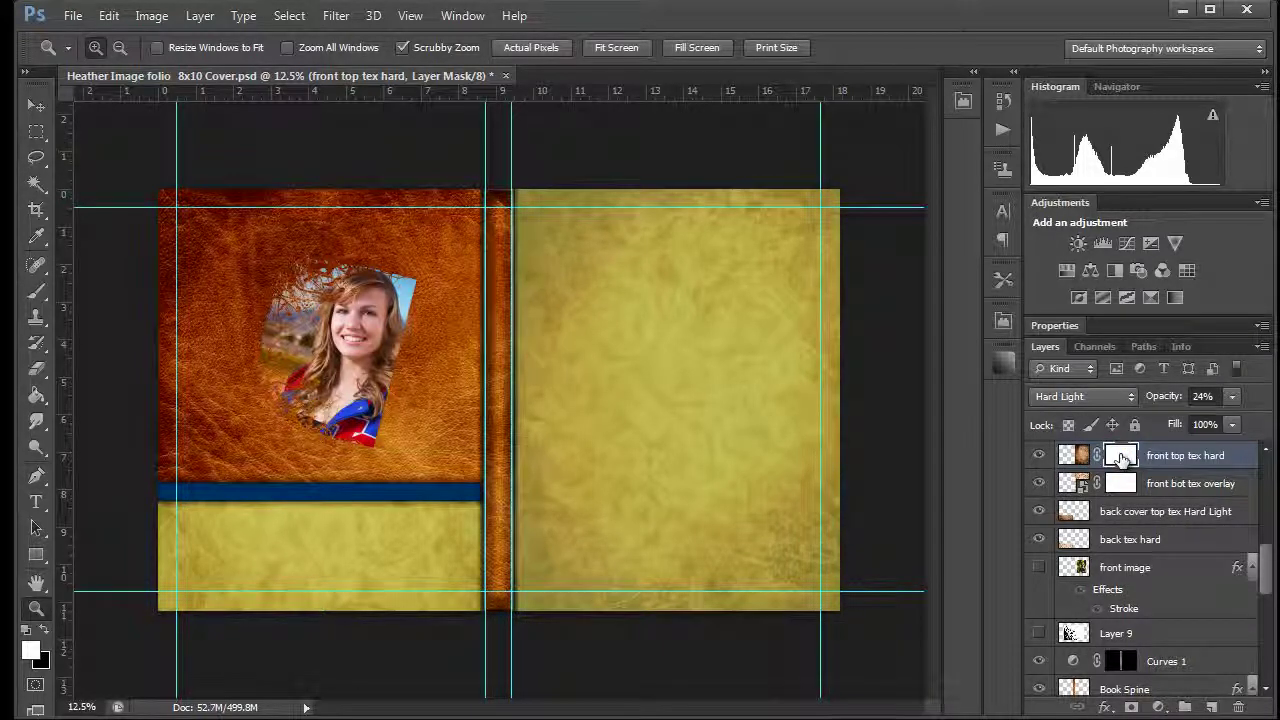
{"action": "left_click_drag", "start_coordinate": [1121, 457], "coordinate": [1238, 707]}
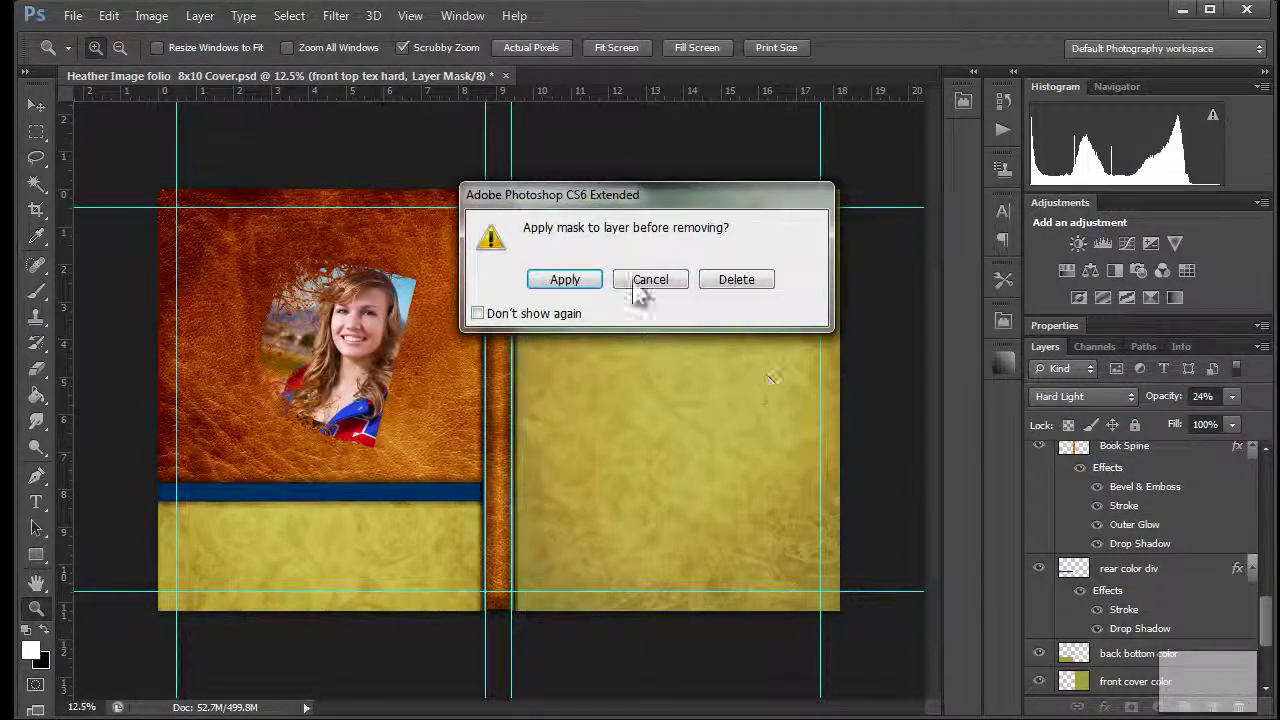
{"action": "left_click", "coordinate": [708, 283]}
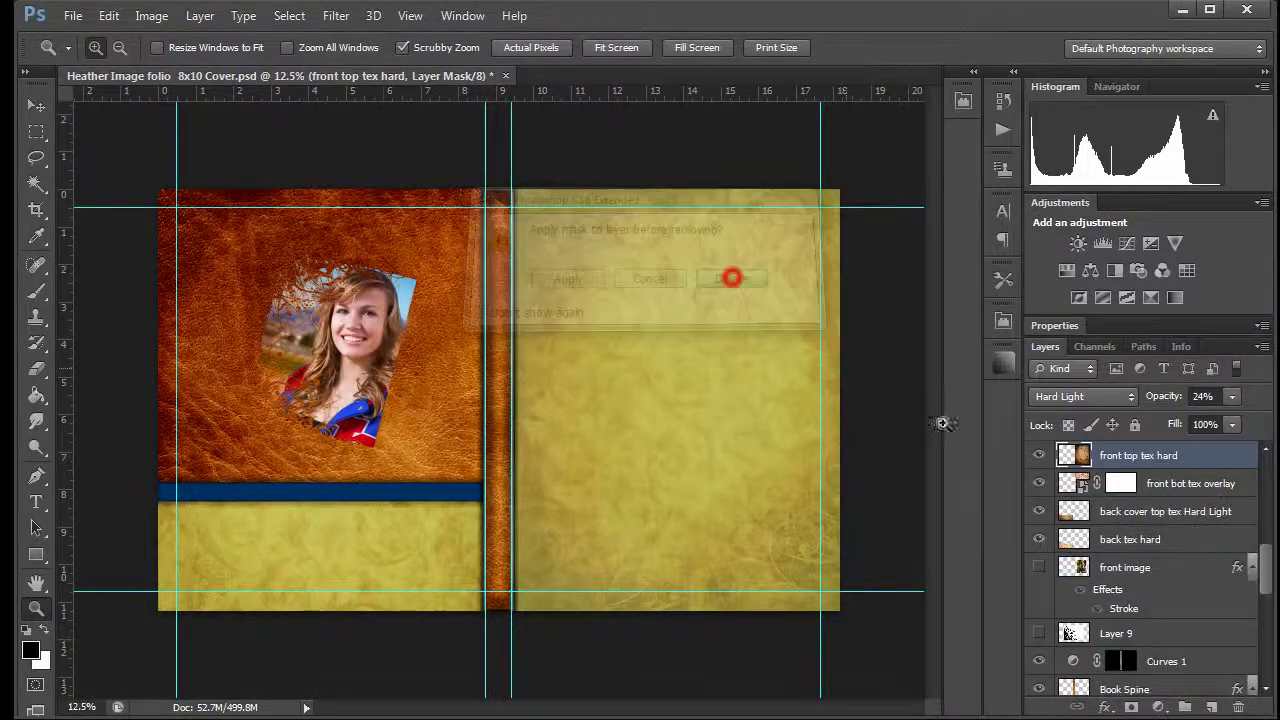
{"action": "left_click", "coordinate": [1133, 707]}
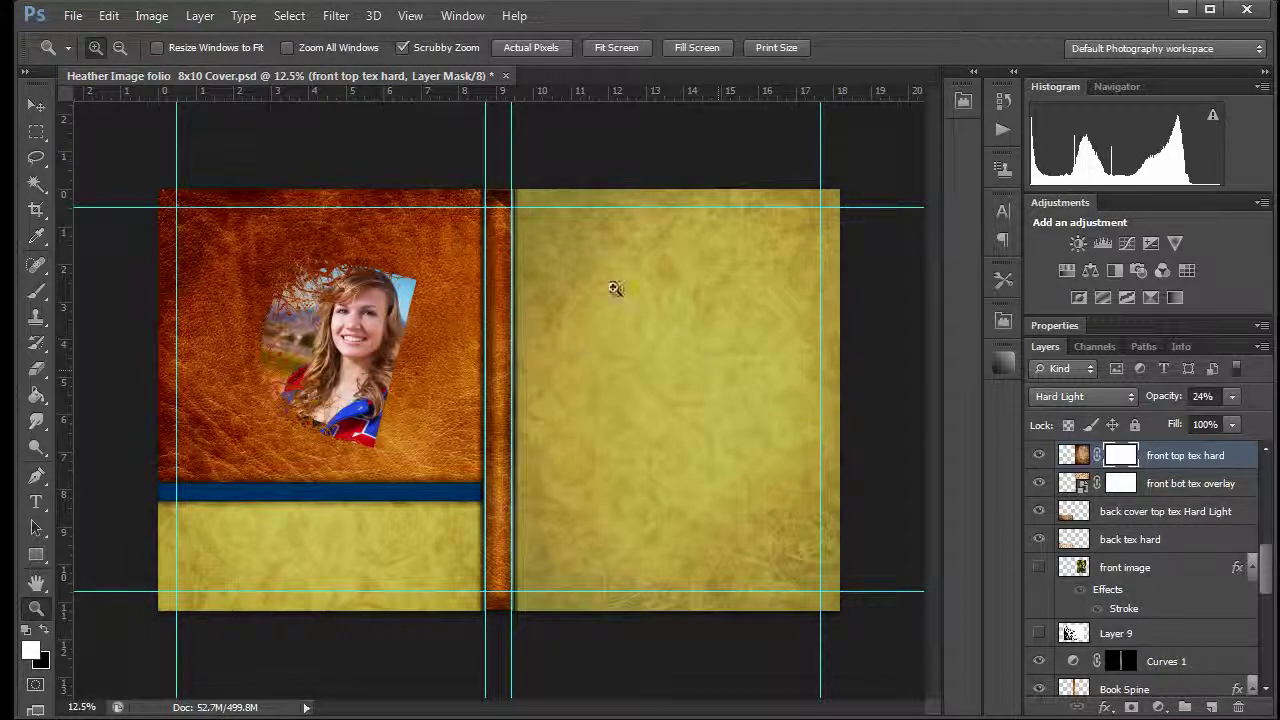
Show the front image layer to place the portrait on the front cover
{"action": "left_click", "coordinate": [1039, 567]}
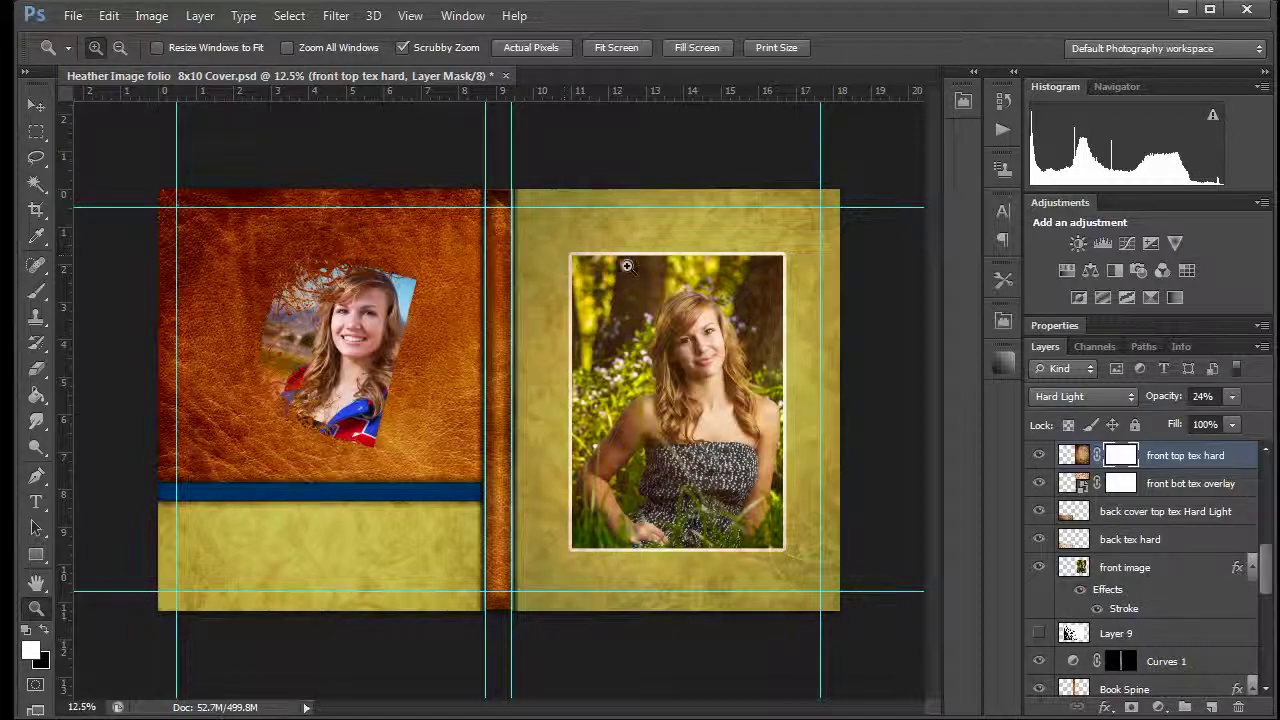
Select the portrait area inside its white border on the front cover with the Rectangular Marquee
{"action": "left_click", "coordinate": [730, 360]}
{"action": "key", "text": "m"}
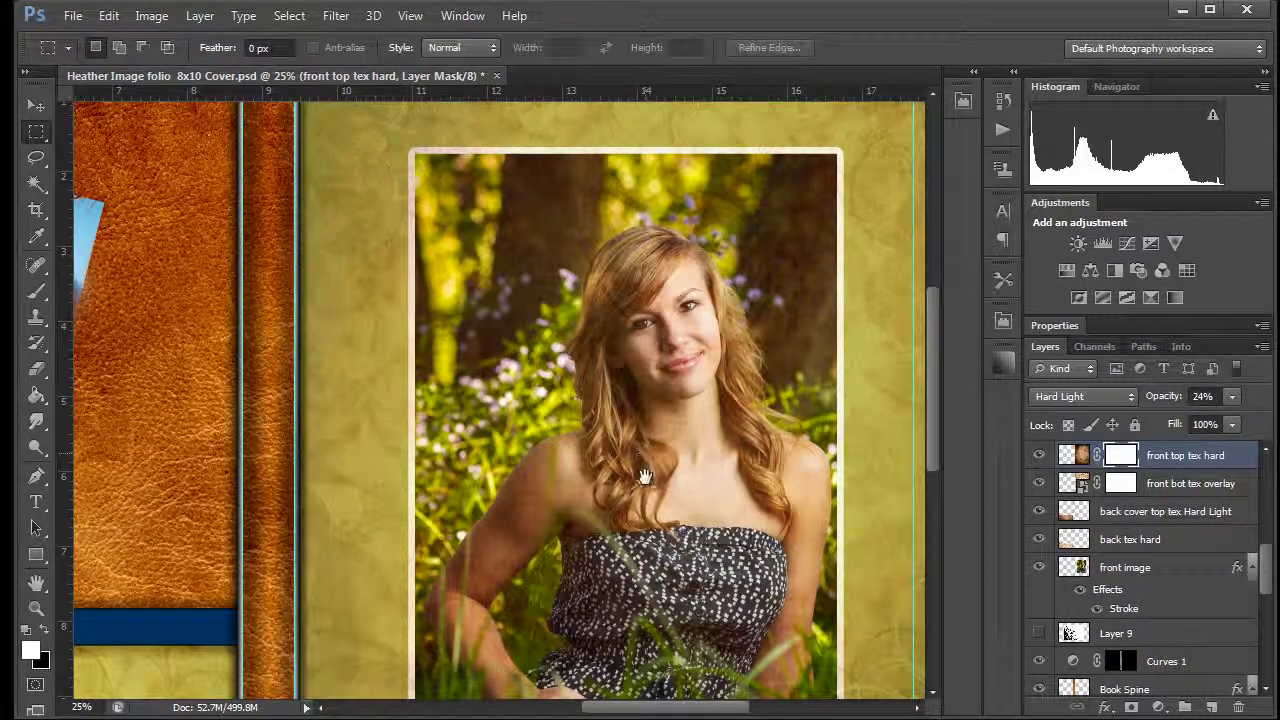
{"action": "left_click_drag", "start_coordinate": [648, 468], "coordinate": [654, 437]}
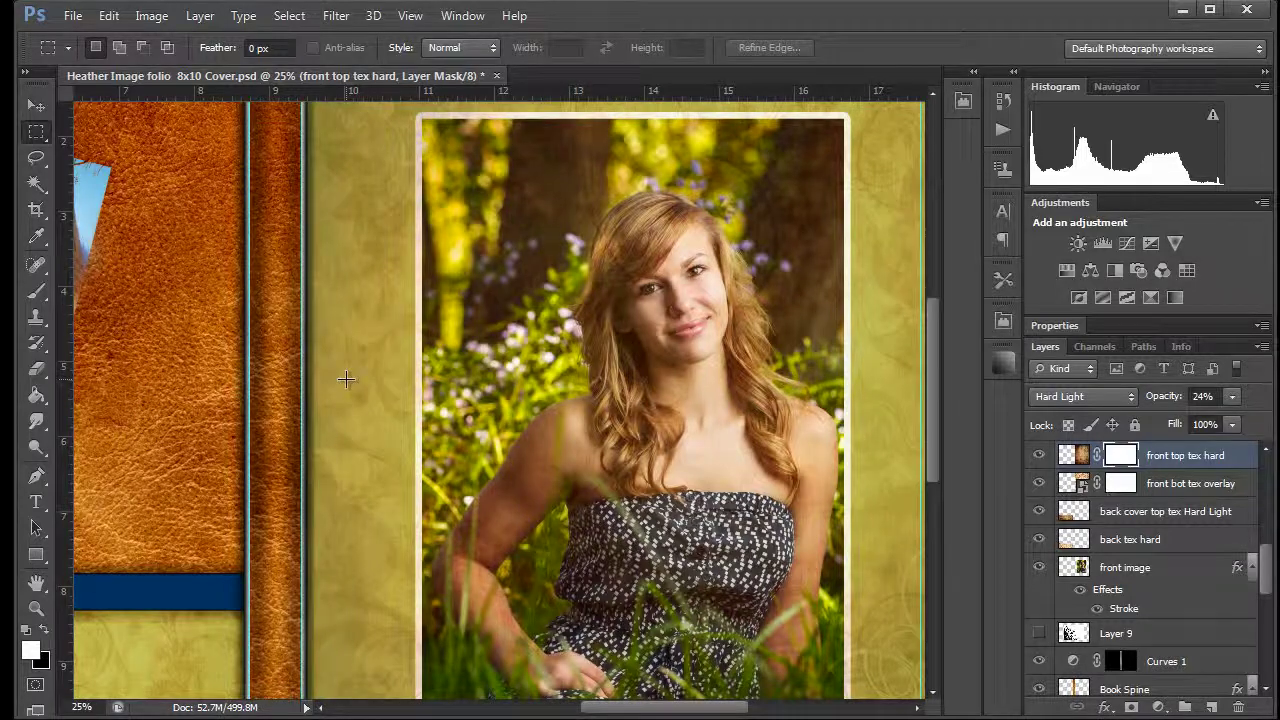
{"action": "key", "text": "z"}
{"action": "left_click_drag", "start_coordinate": [345, 381], "coordinate": [308, 372]}
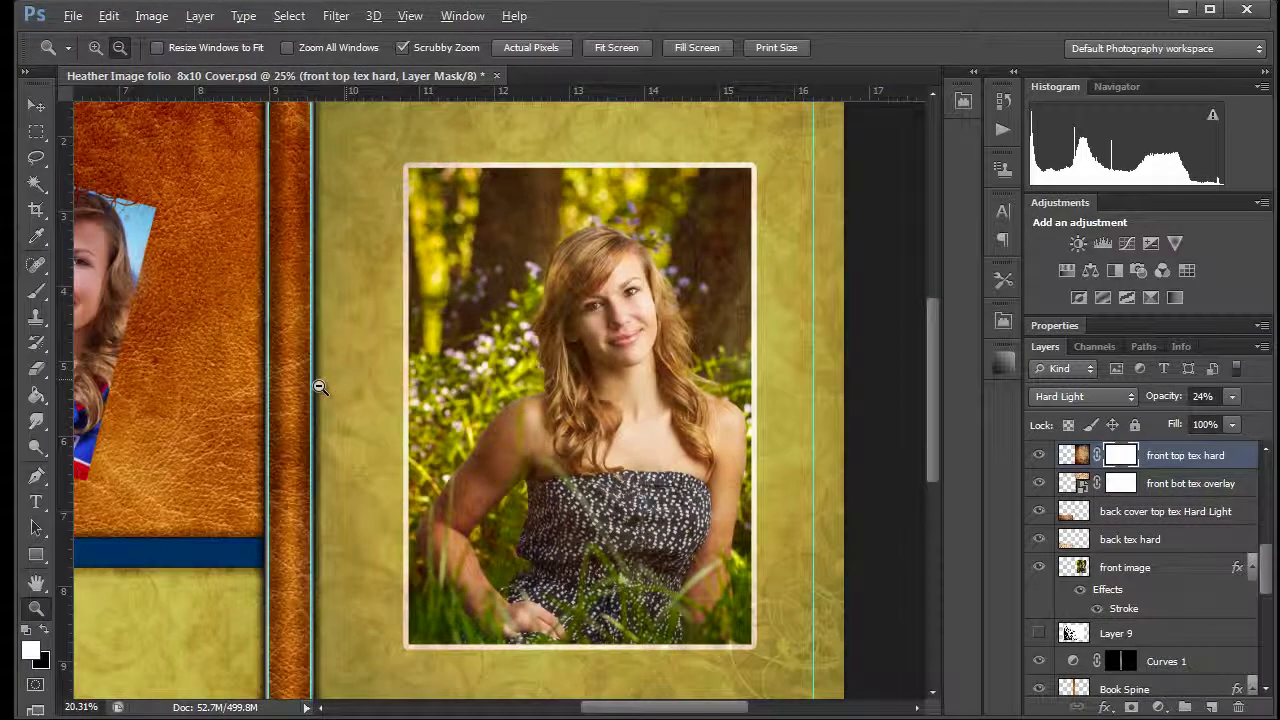
{"action": "left_click", "coordinate": [36, 133]}
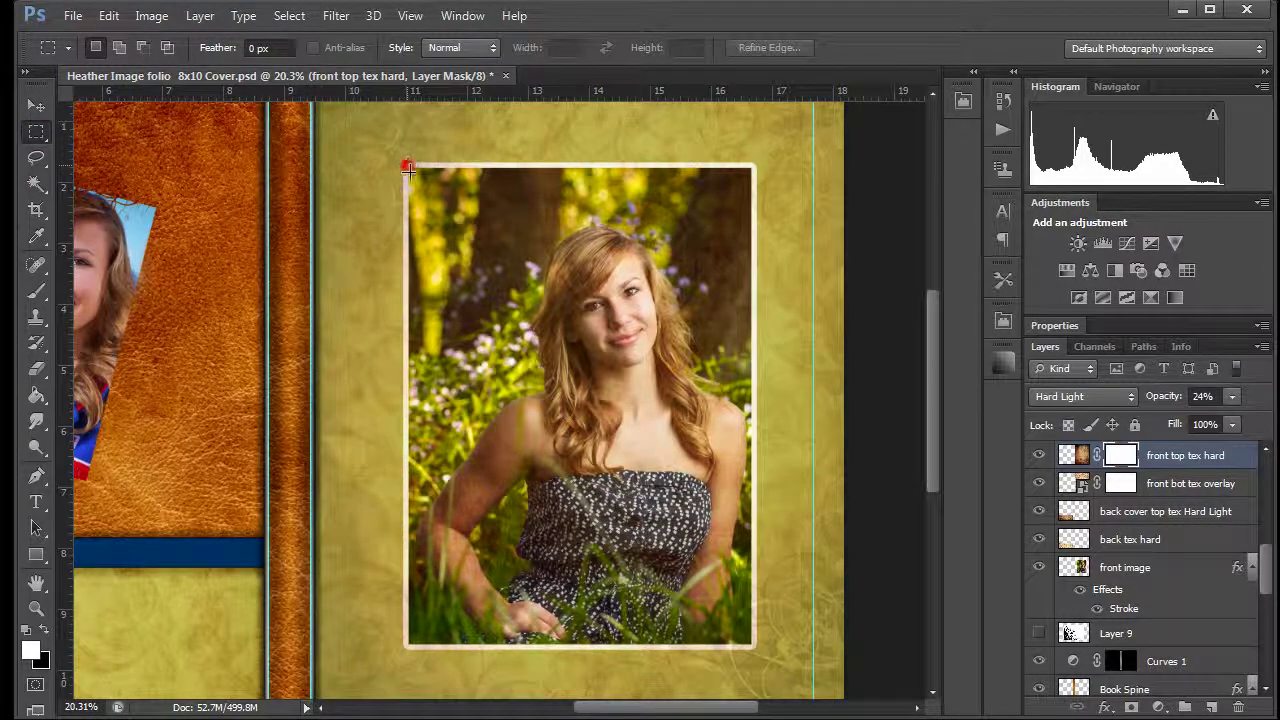
{"action": "left_click_drag", "start_coordinate": [407, 167], "coordinate": [752, 647]}
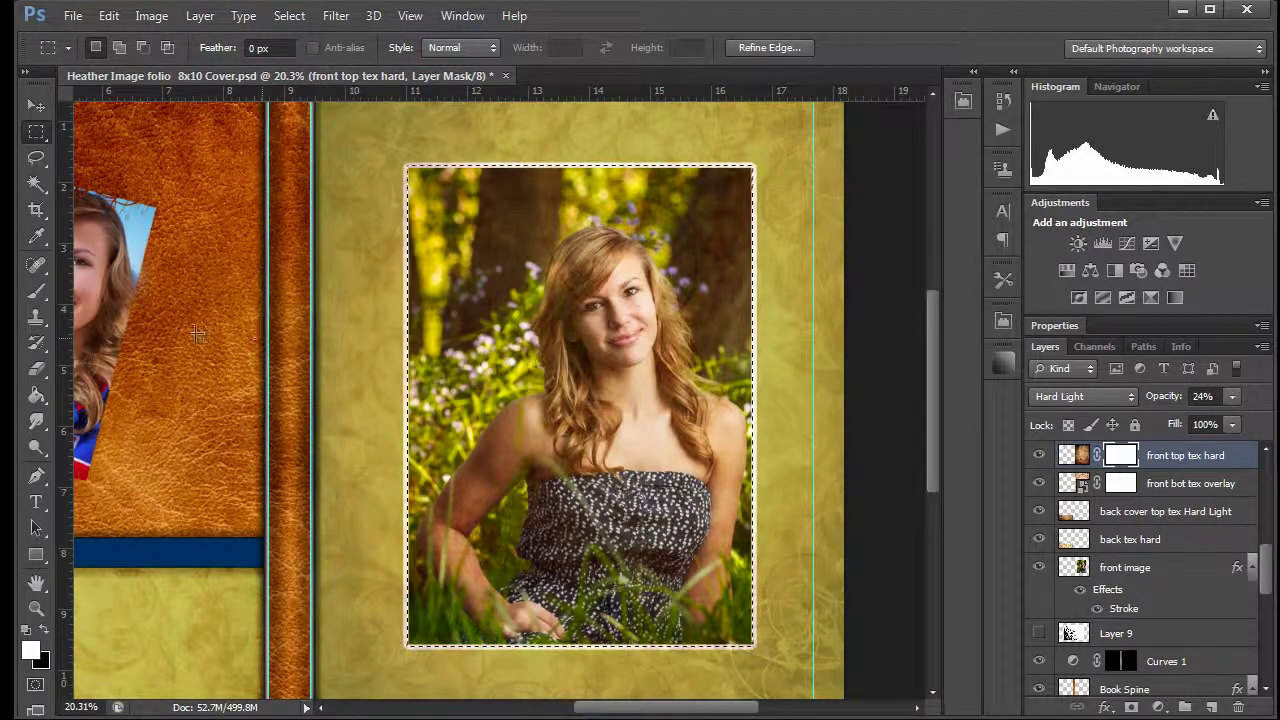
Fill the selected portrait area with black on the masks of front top tex hard and front bot tex overlay
{"action": "left_click", "coordinate": [37, 396]}
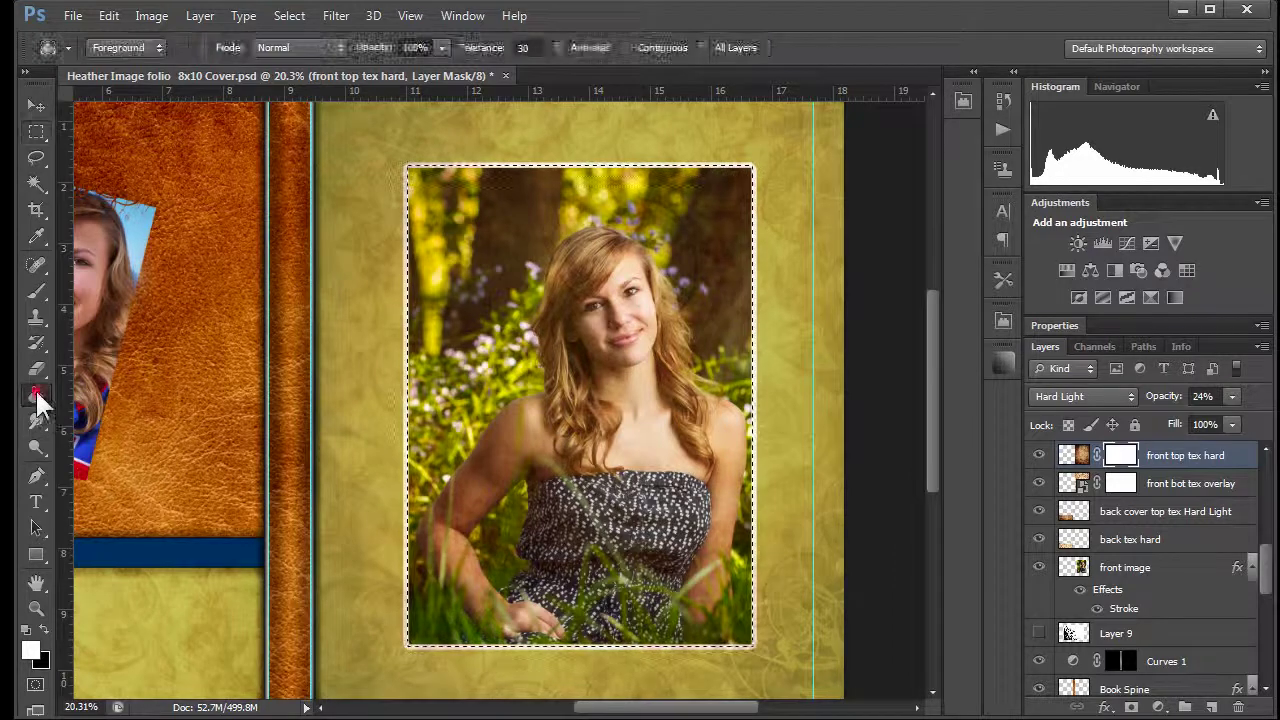
{"action": "left_click", "coordinate": [42, 630]}
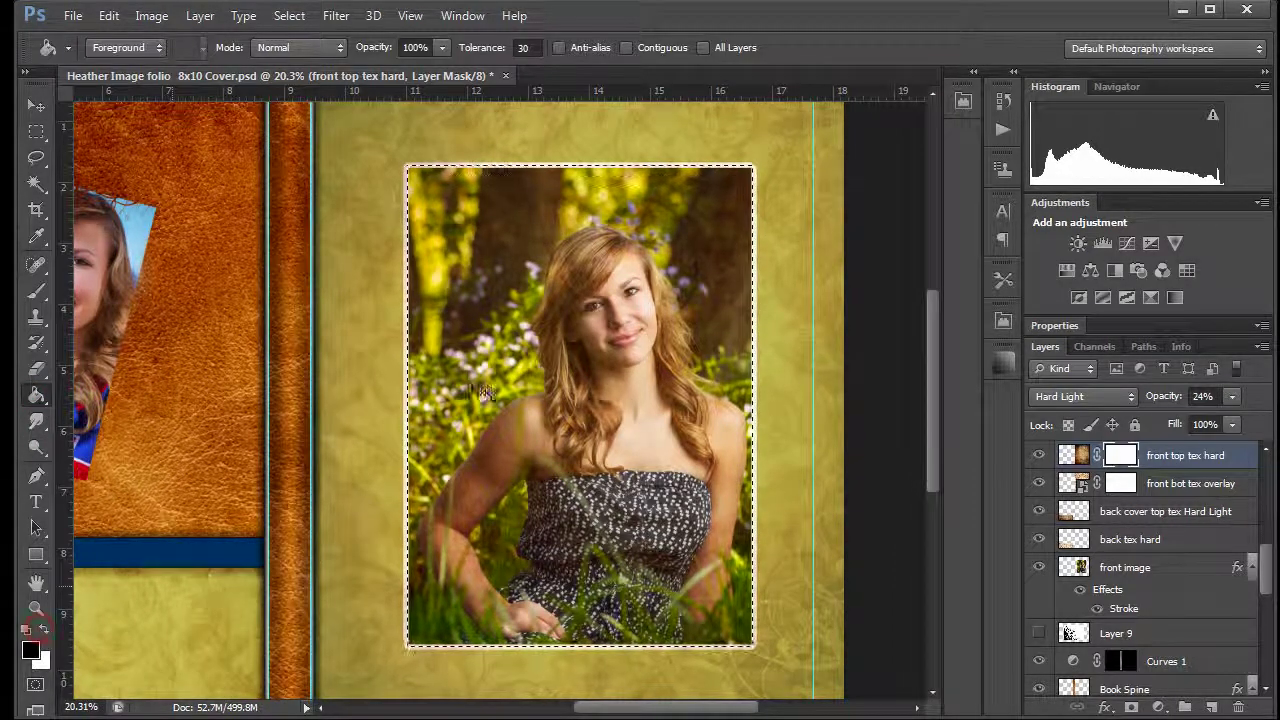
{"action": "left_click", "coordinate": [483, 350]}
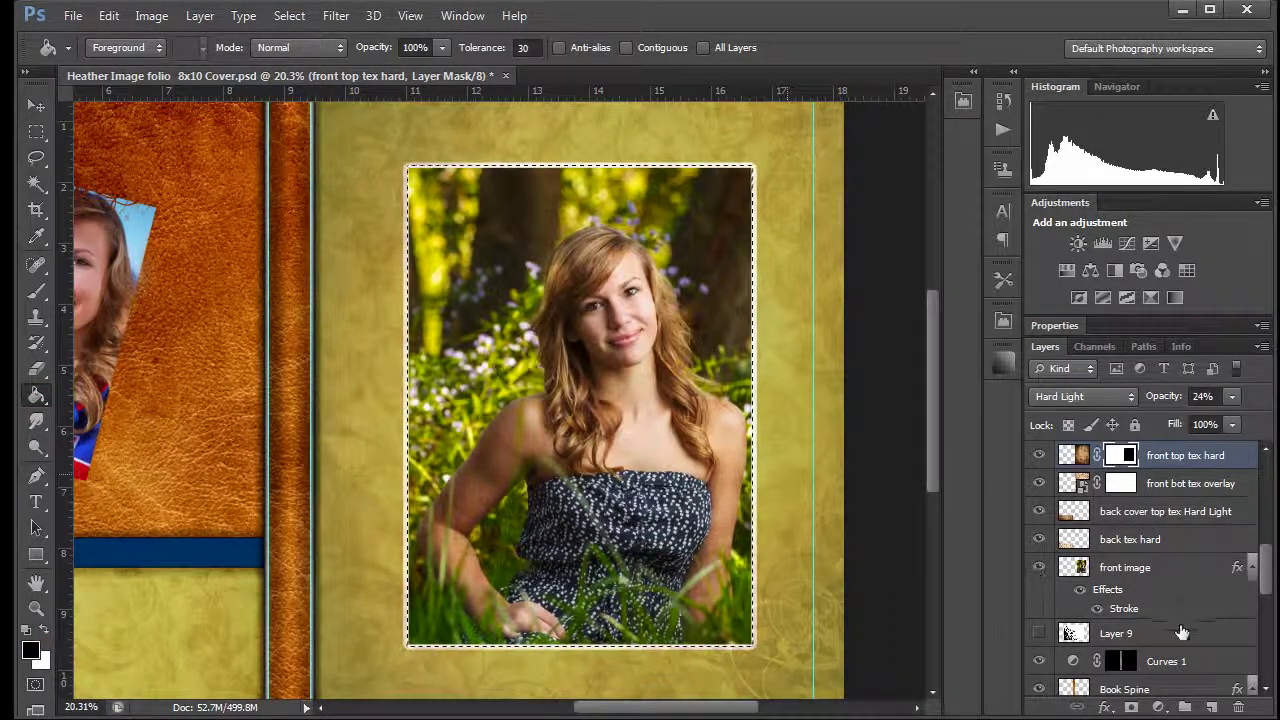
{"action": "left_click", "coordinate": [1121, 483]}
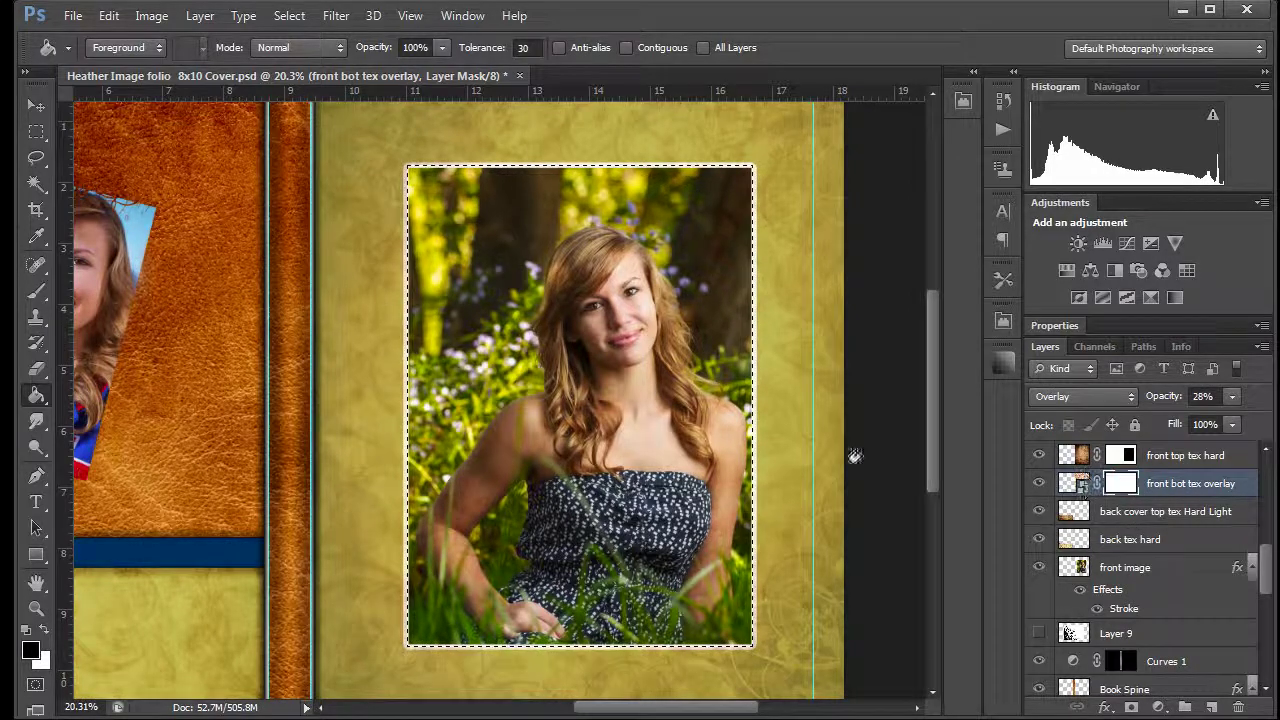
{"action": "left_click", "coordinate": [560, 362]}
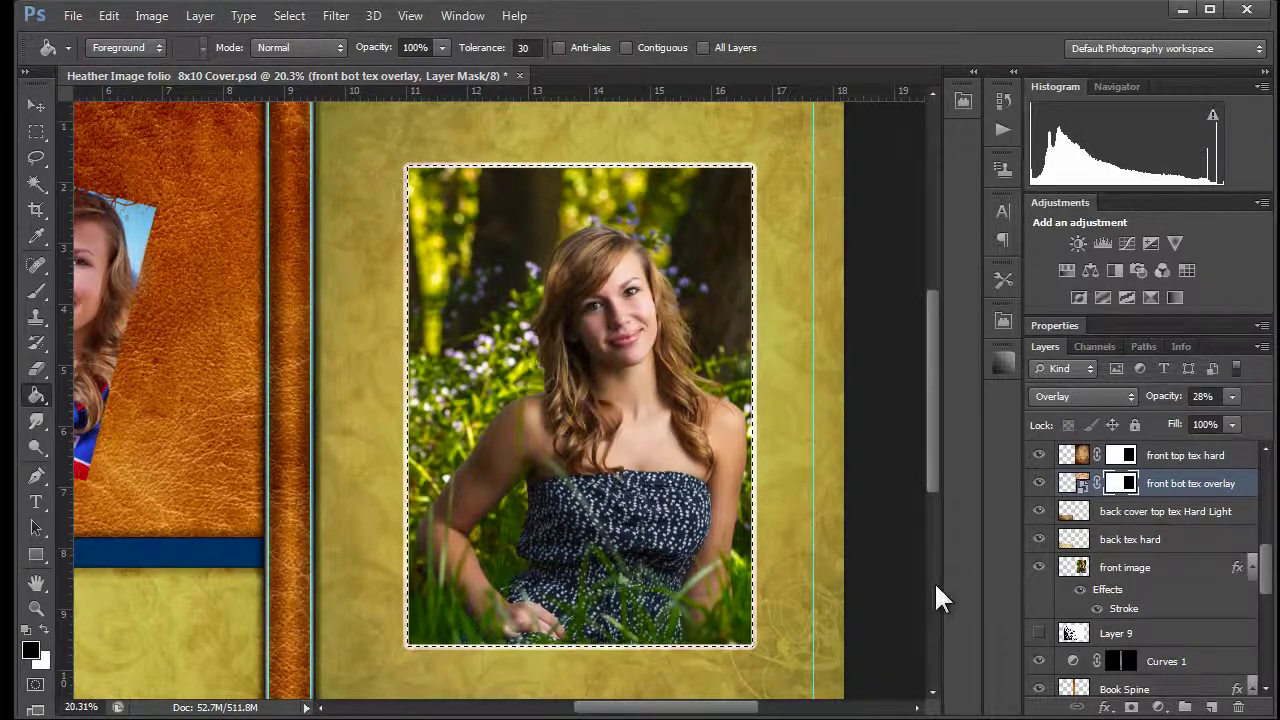
Clear the portrait selection and show the front img frame mask layer
{"action": "left_click_drag", "start_coordinate": [1264, 576], "coordinate": [1261, 563]}
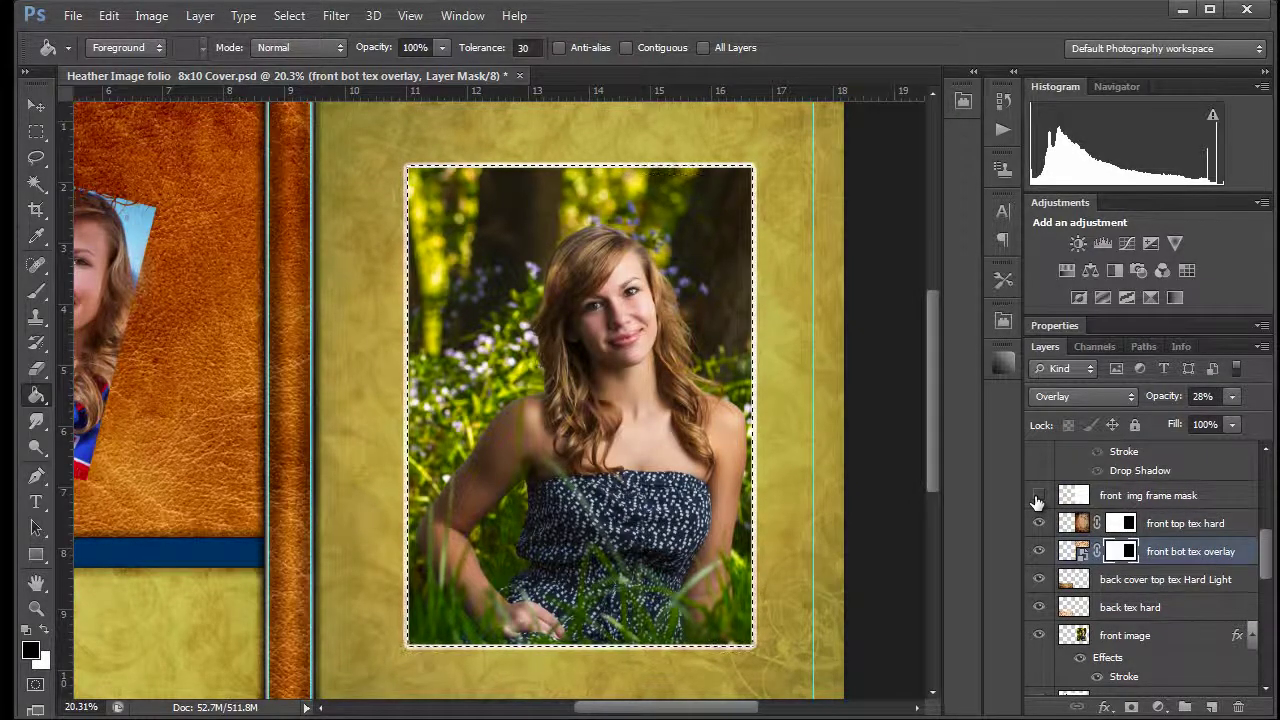
{"action": "left_click", "coordinate": [1037, 498]}
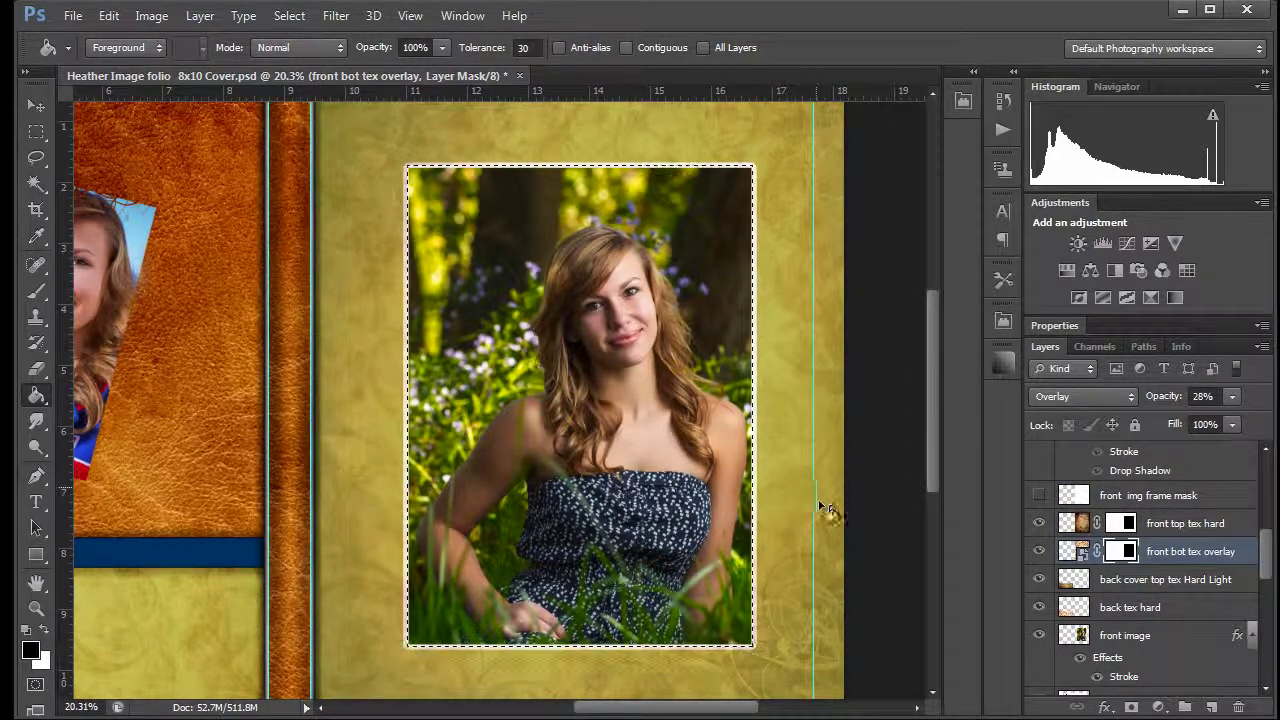
{"action": "key", "text": "ctrl+d"}
{"action": "key", "text": "m"}
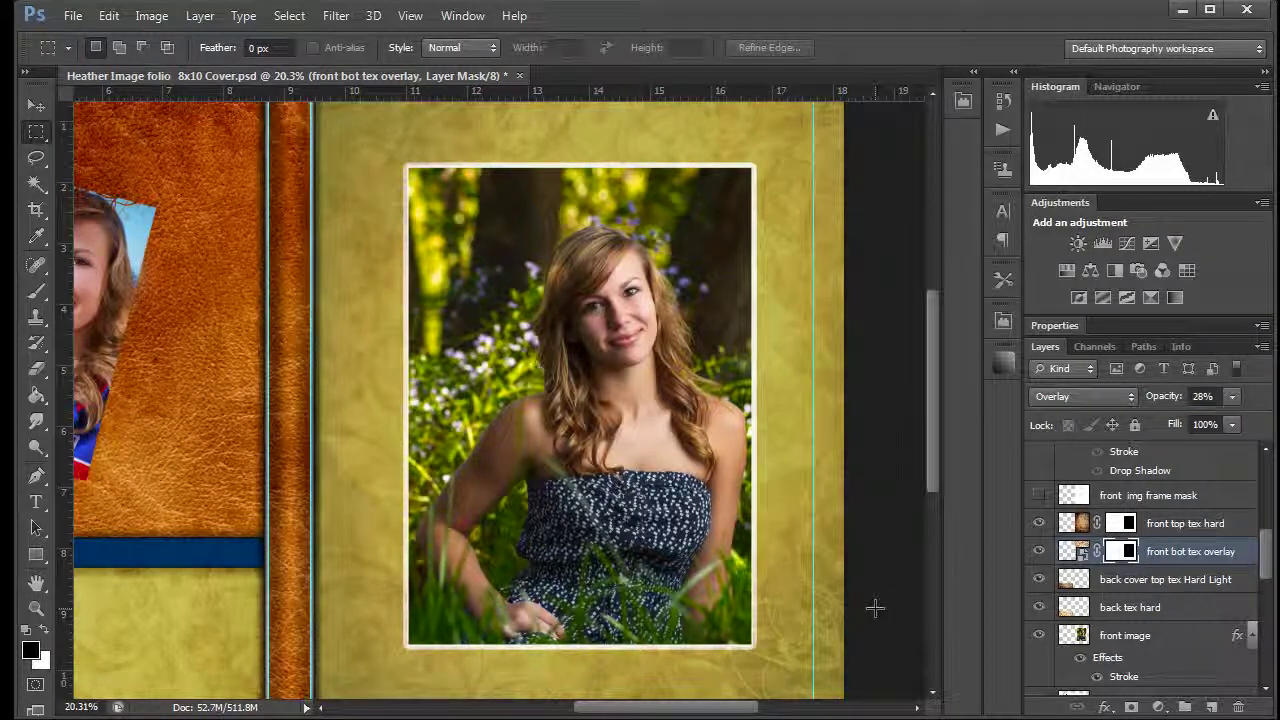
{"action": "left_click", "coordinate": [1036, 497]}
{"action": "left_click", "coordinate": [1037, 497]}
{"action": "left_click", "coordinate": [1037, 497]}
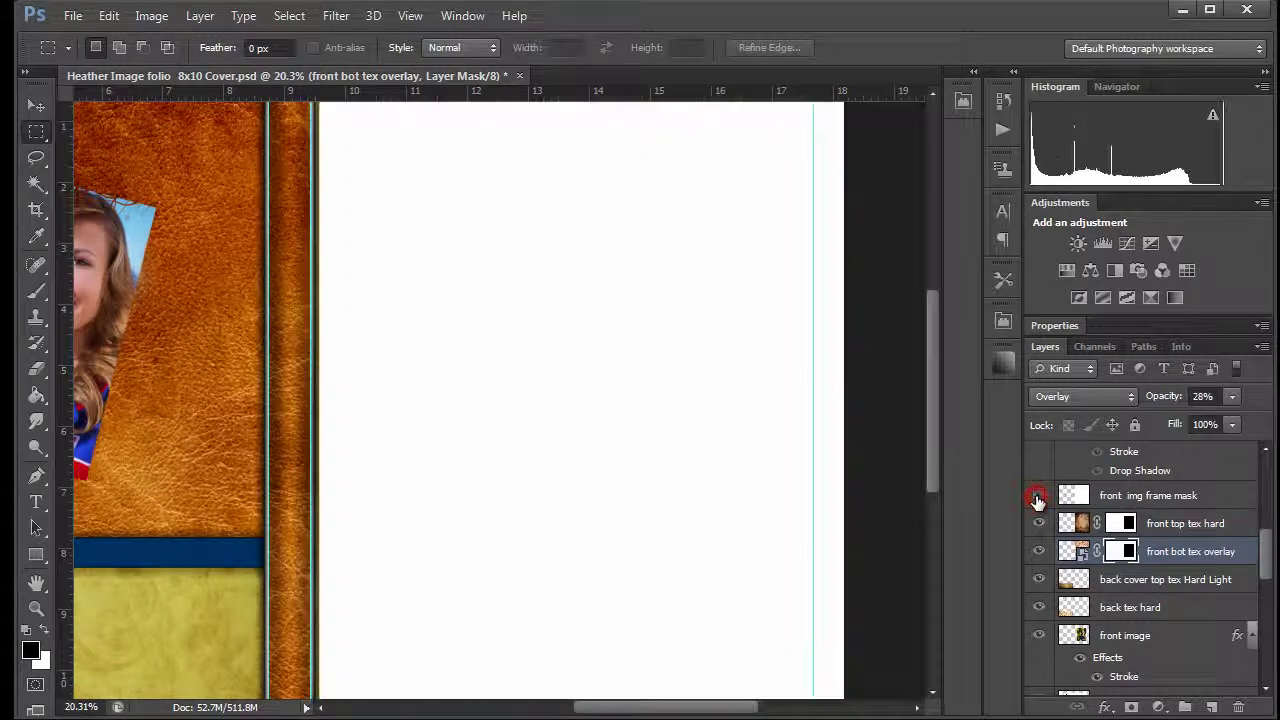
{"action": "left_click", "coordinate": [1037, 497]}
{"action": "left_click", "coordinate": [1037, 497]}
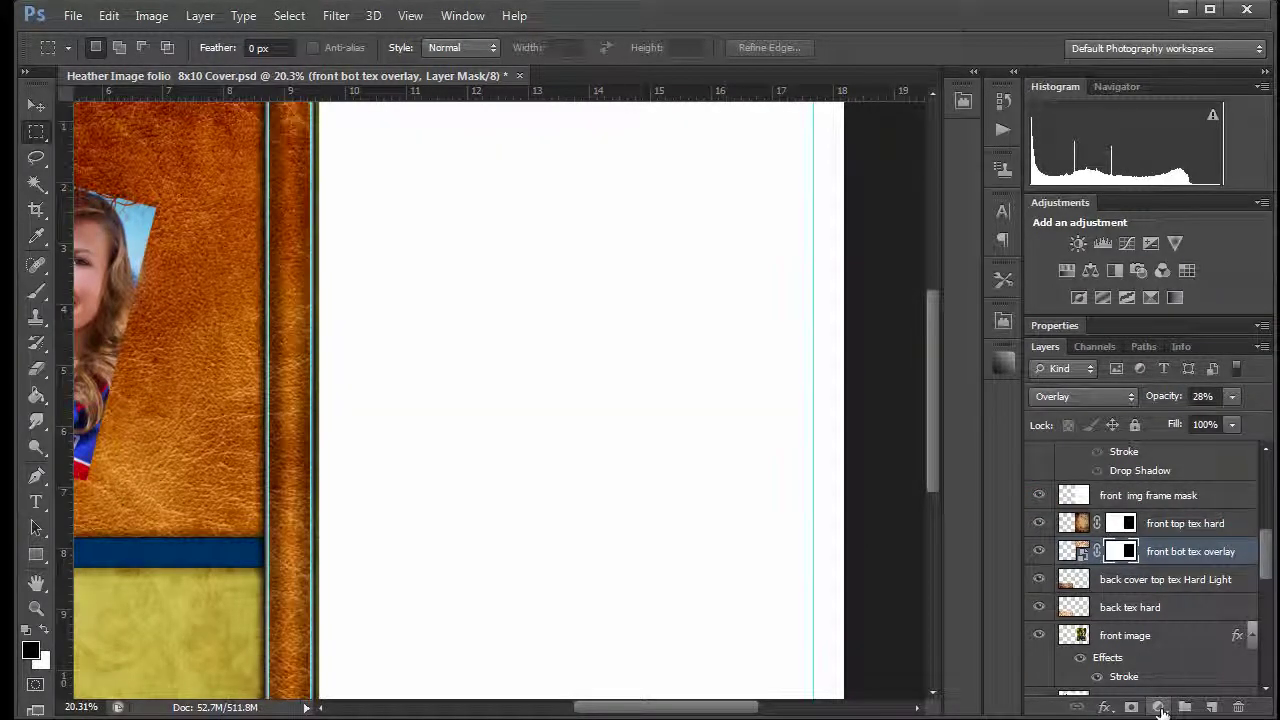
Make the front img frame mask layer the active layer instead of front bot tex overlay
{"action": "left_click", "coordinate": [1130, 706]}
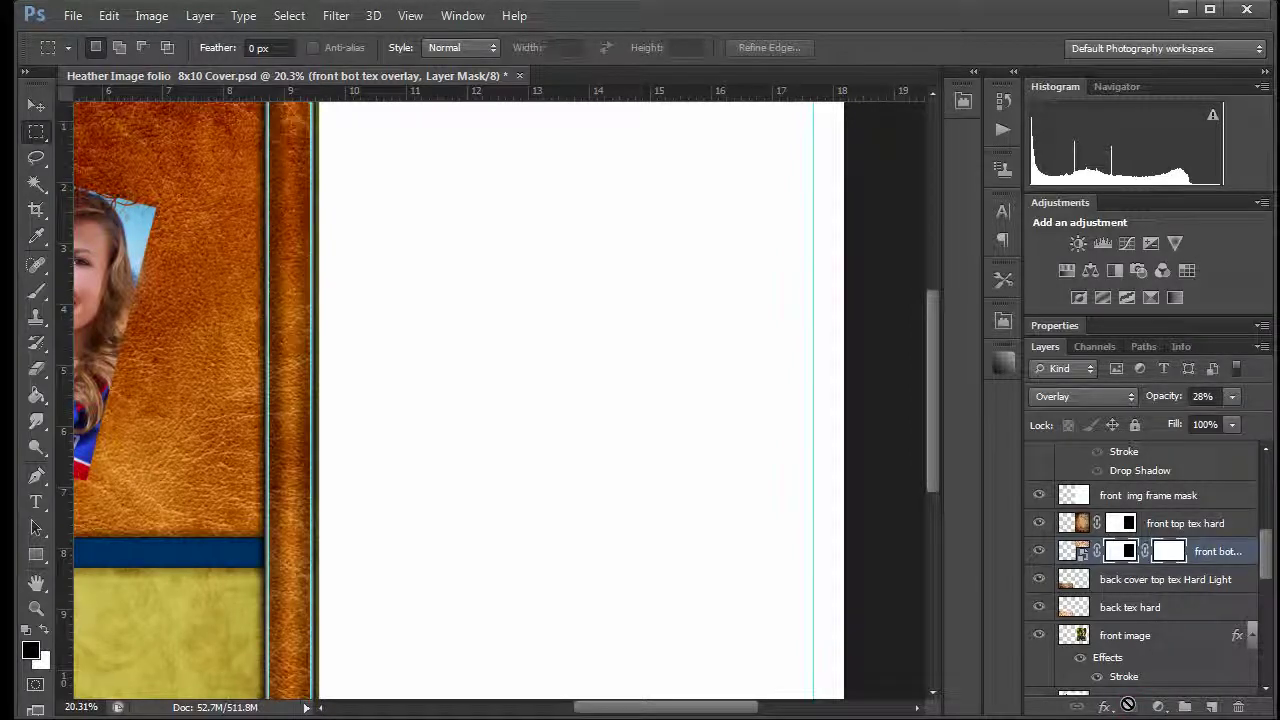
{"action": "key", "text": "ctrl+z"}
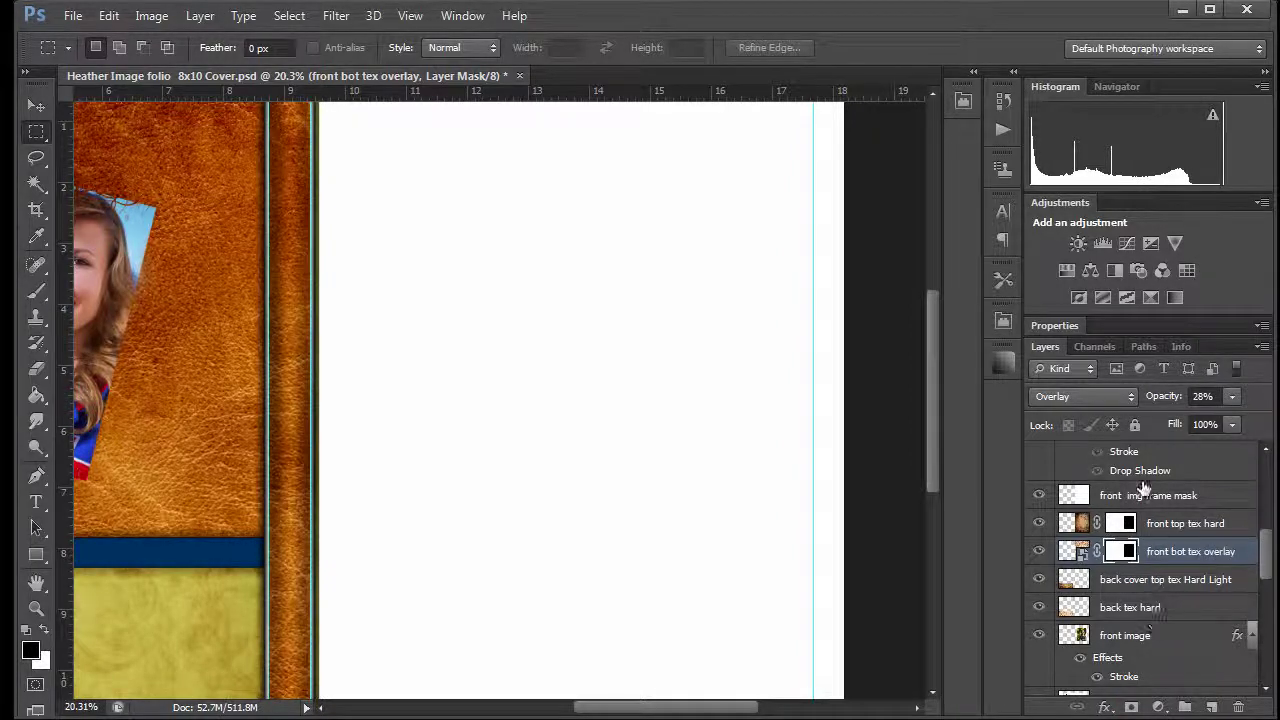
{"action": "left_click", "coordinate": [1141, 497]}
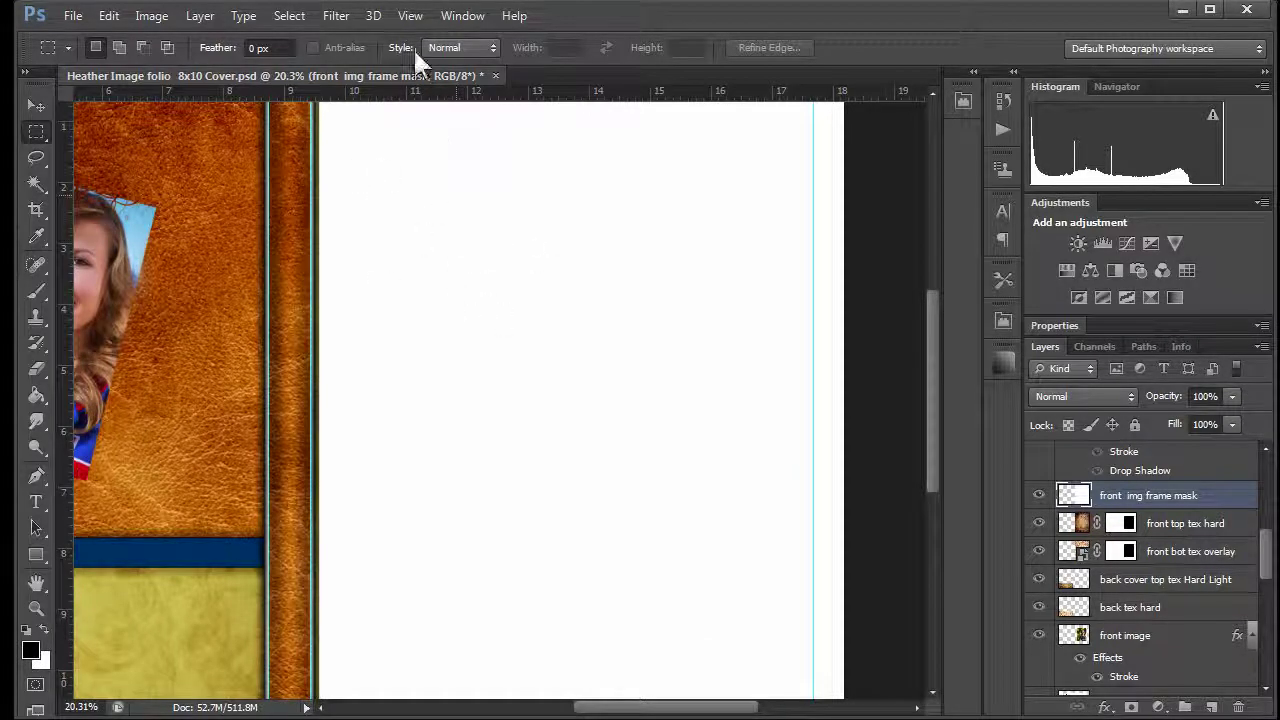
{"action": "key", "text": "z"}
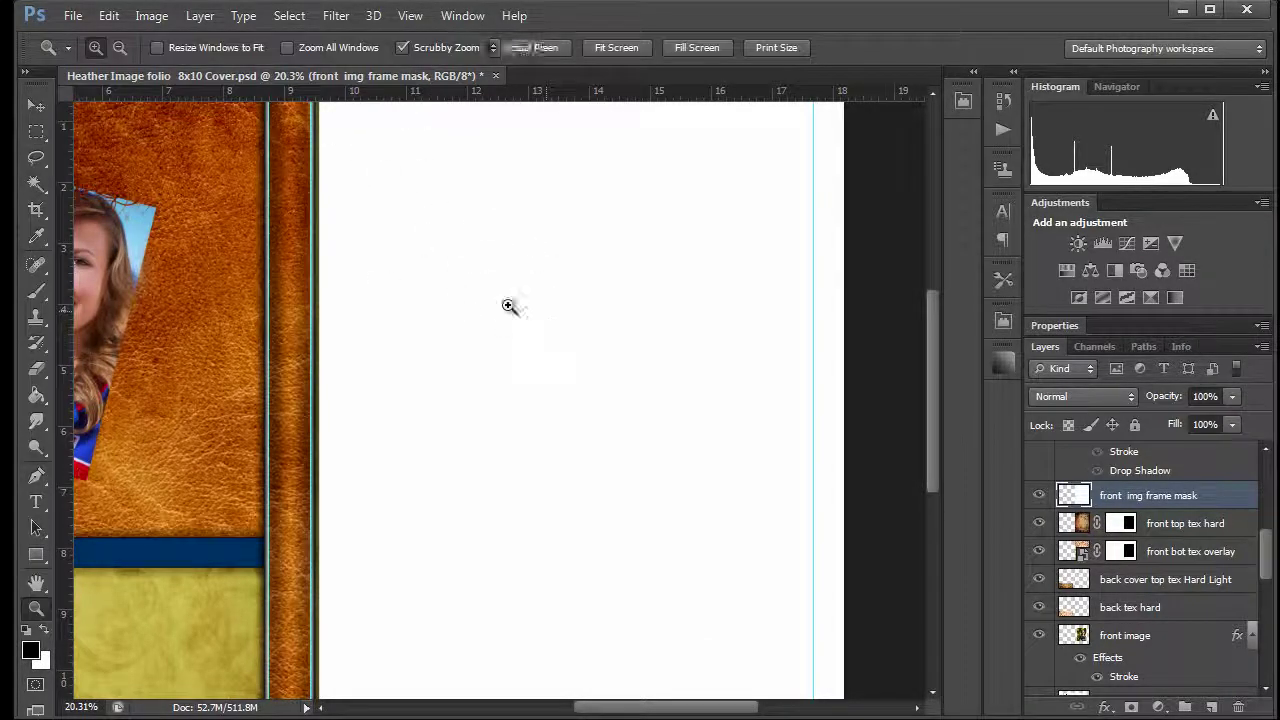
{"action": "left_click", "coordinate": [482, 304], "text": "alt"}
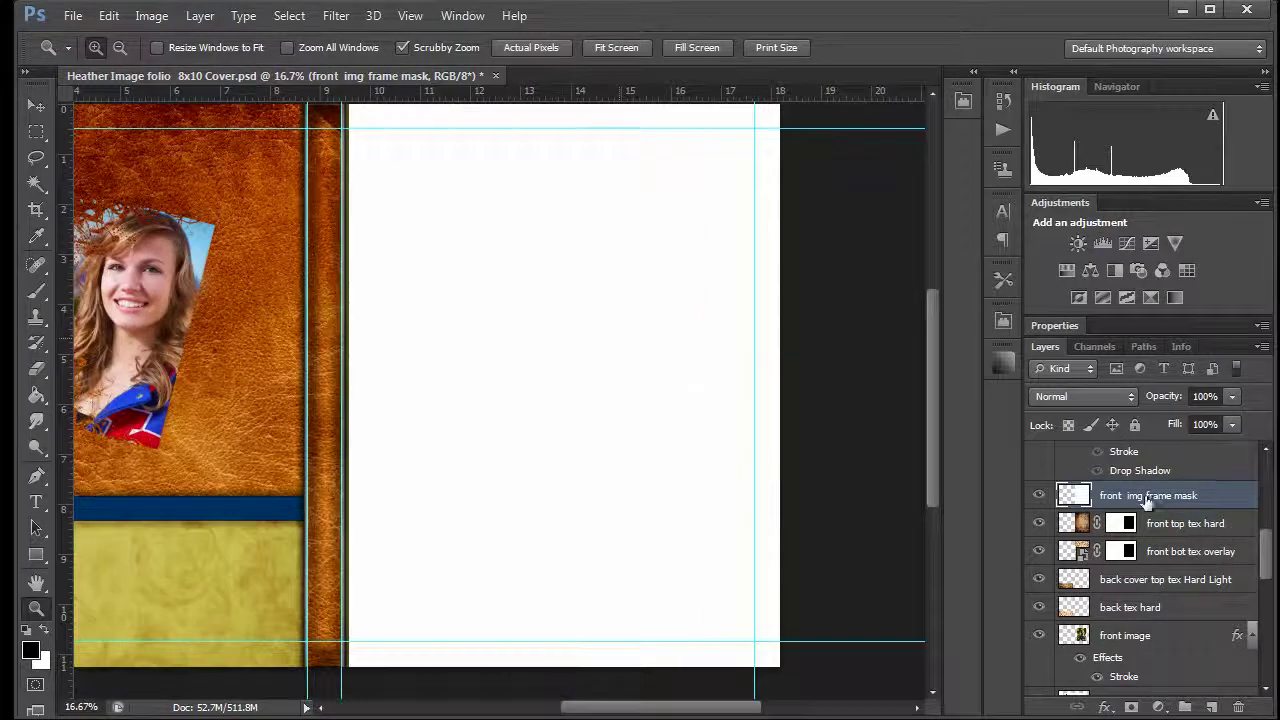
{"action": "left_click", "coordinate": [399, 197], "text": "alt"}
{"action": "key", "text": "m"}
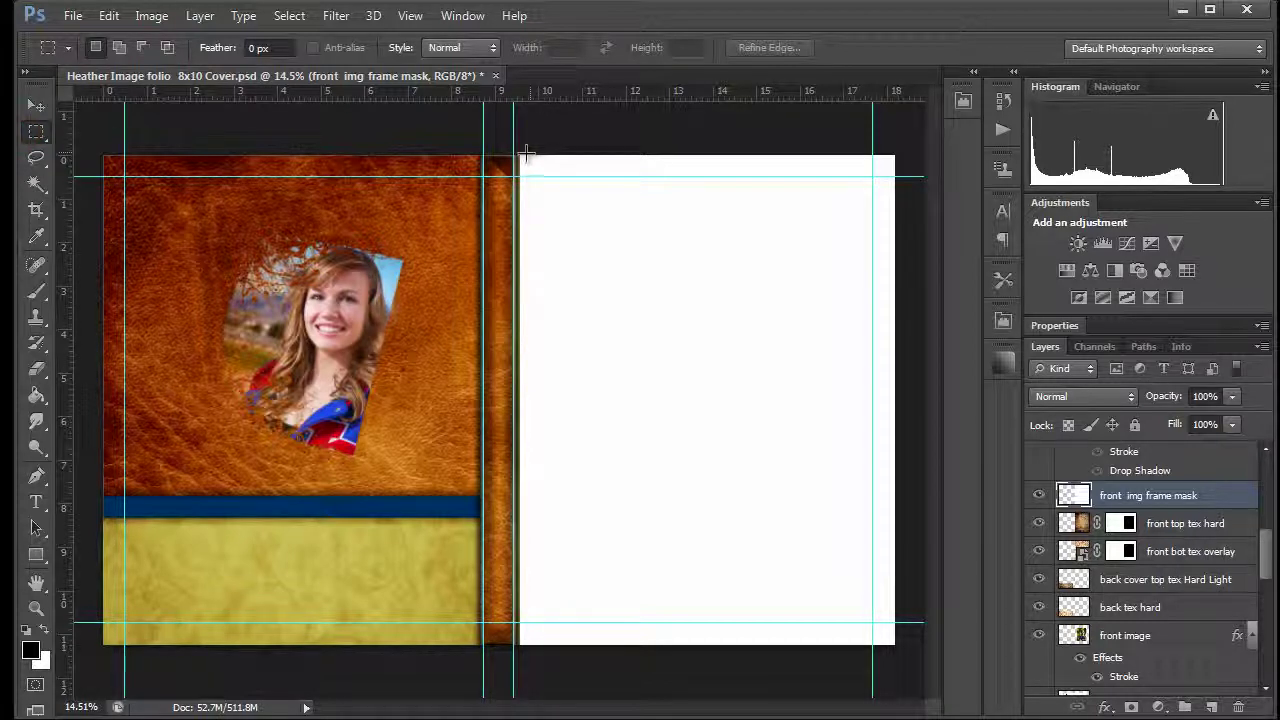
{"action": "left_click_drag", "start_coordinate": [517, 155], "coordinate": [900, 630]}
{"action": "left_click", "coordinate": [1066, 494], "text": "ctrl"}
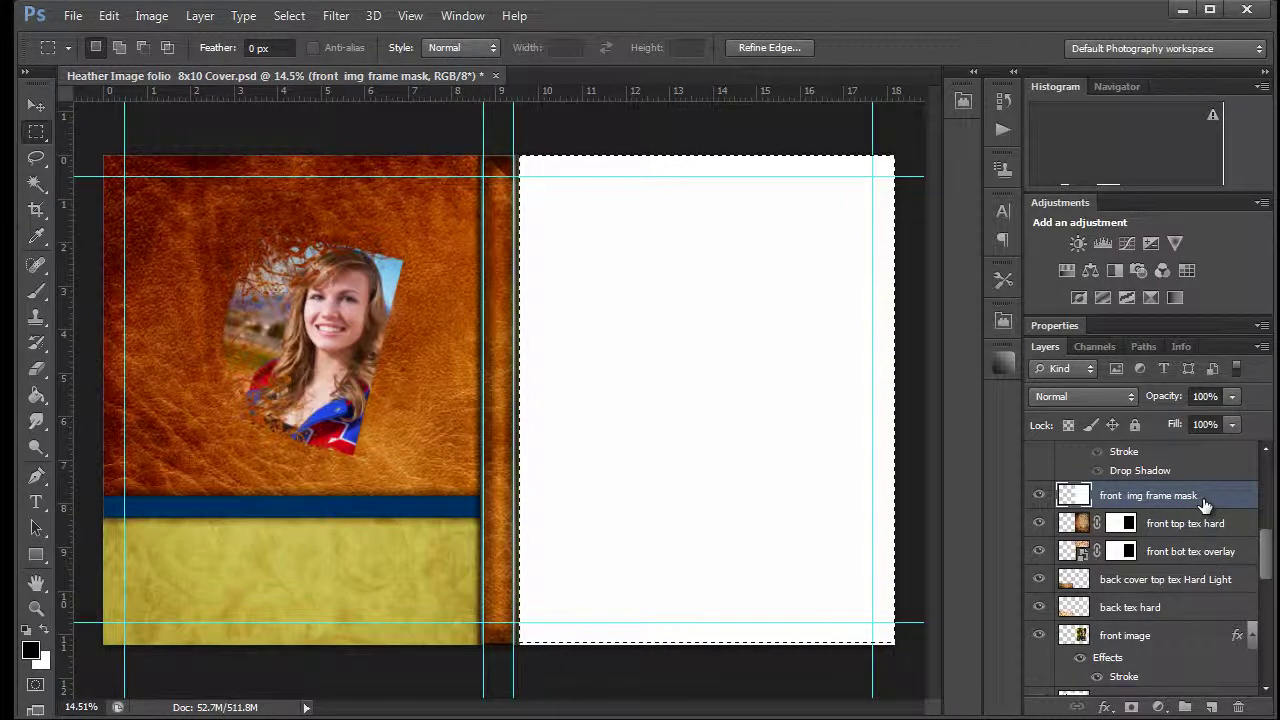
{"action": "key", "text": "ctrl+d"}
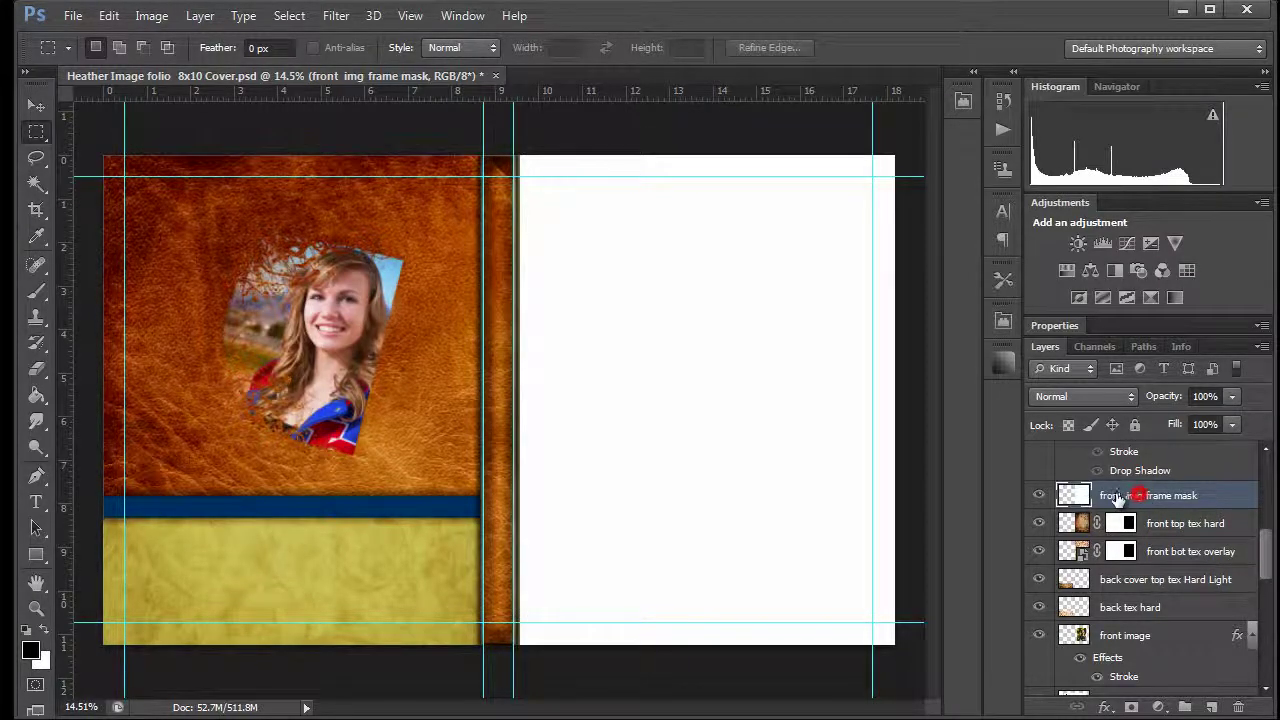
Add a layer mask to the front img frame mask layer and fill the mask with black
{"action": "left_click", "coordinate": [1131, 708]}
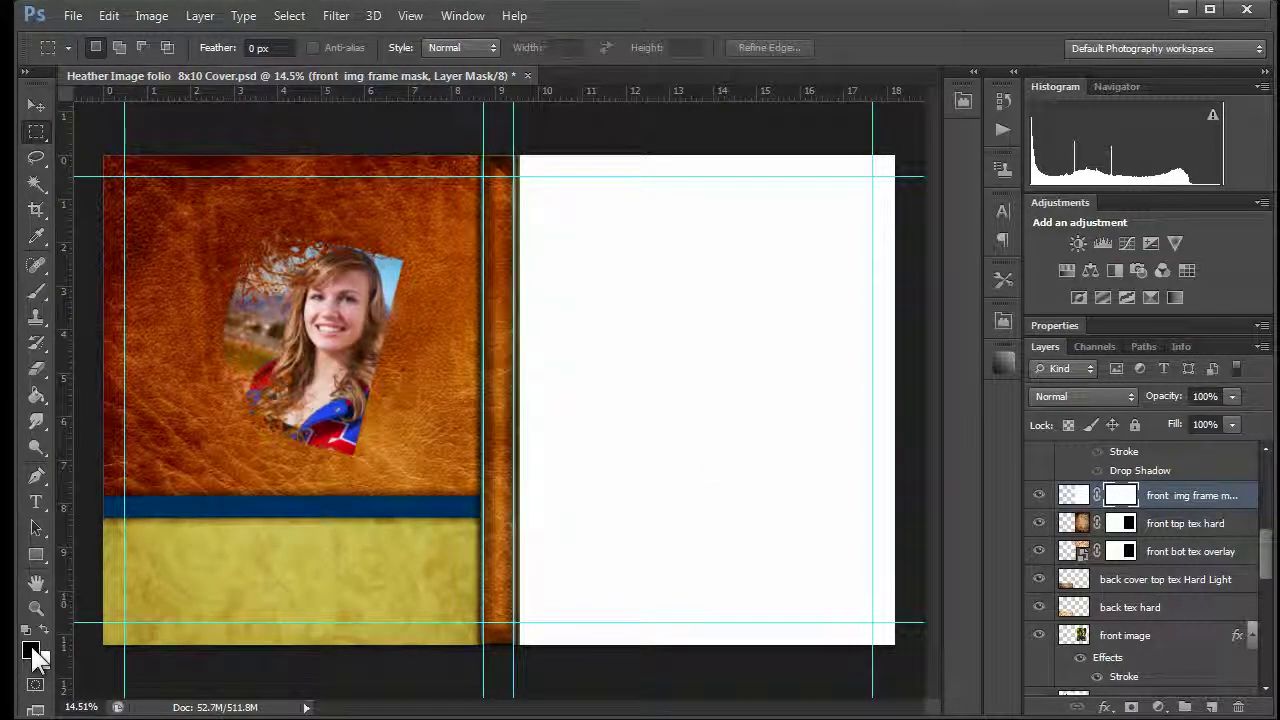
{"action": "left_click", "coordinate": [36, 396]}
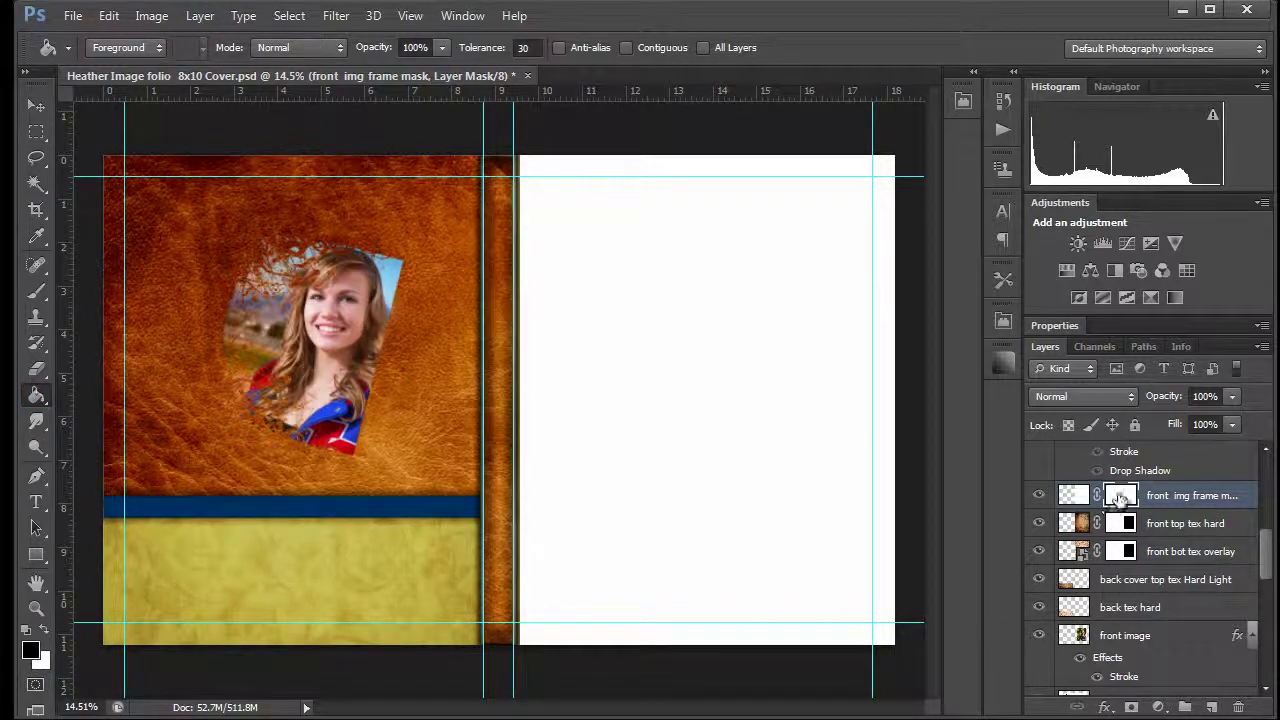
{"action": "left_click", "coordinate": [720, 375]}
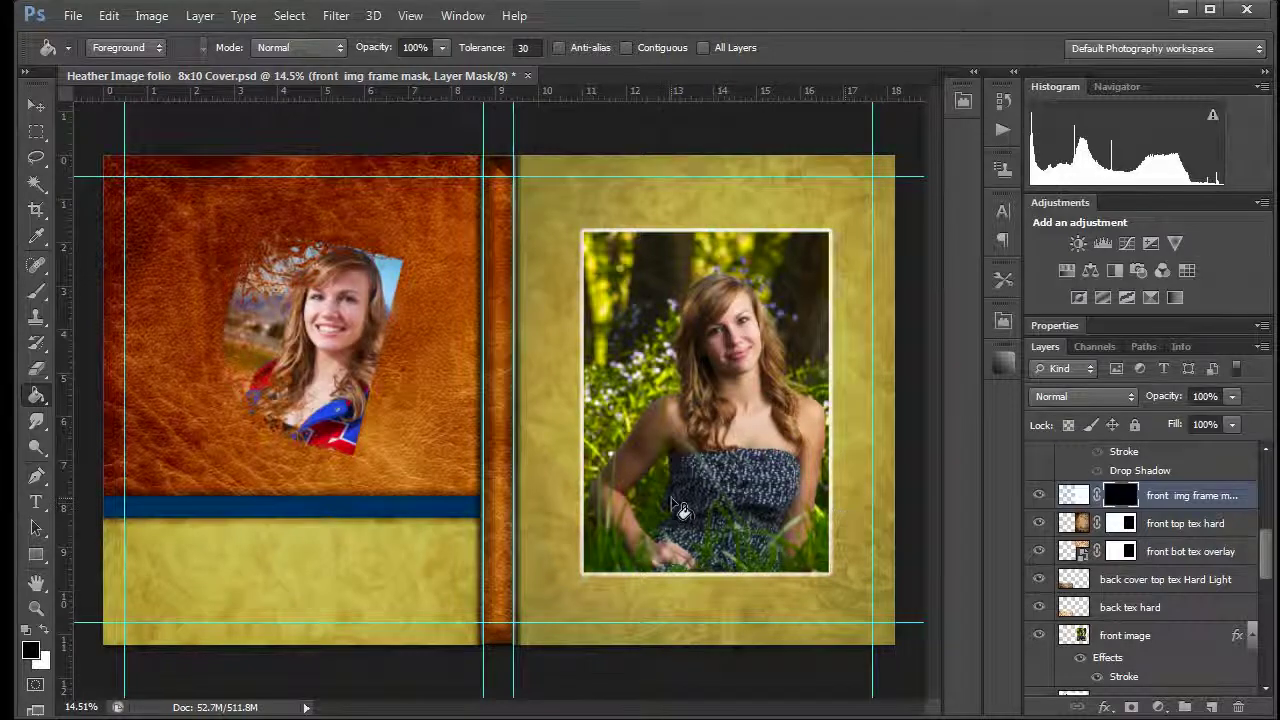
Switch to the Brush tool and choose the 2477 px curved paint-stroke brush tip
{"action": "key", "text": "z"}
{"action": "left_click", "coordinate": [659, 399]}
{"action": "key", "text": "g"}
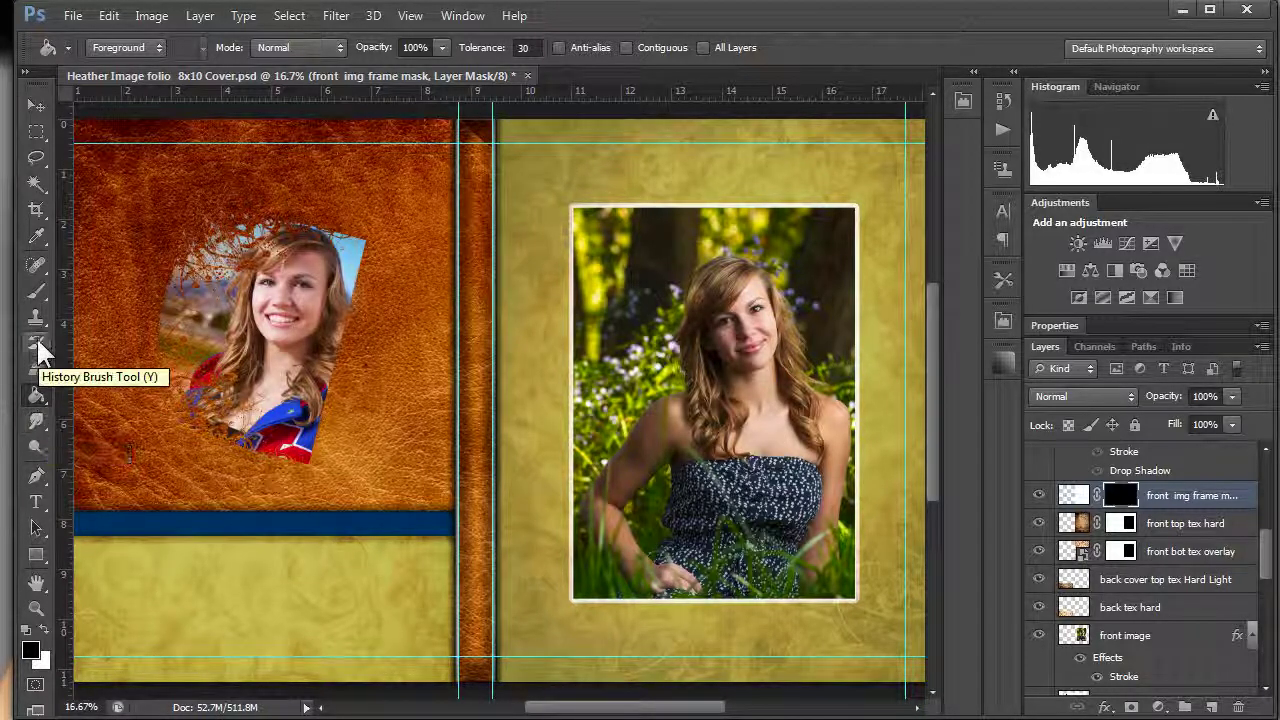
{"action": "left_click", "coordinate": [37, 291]}
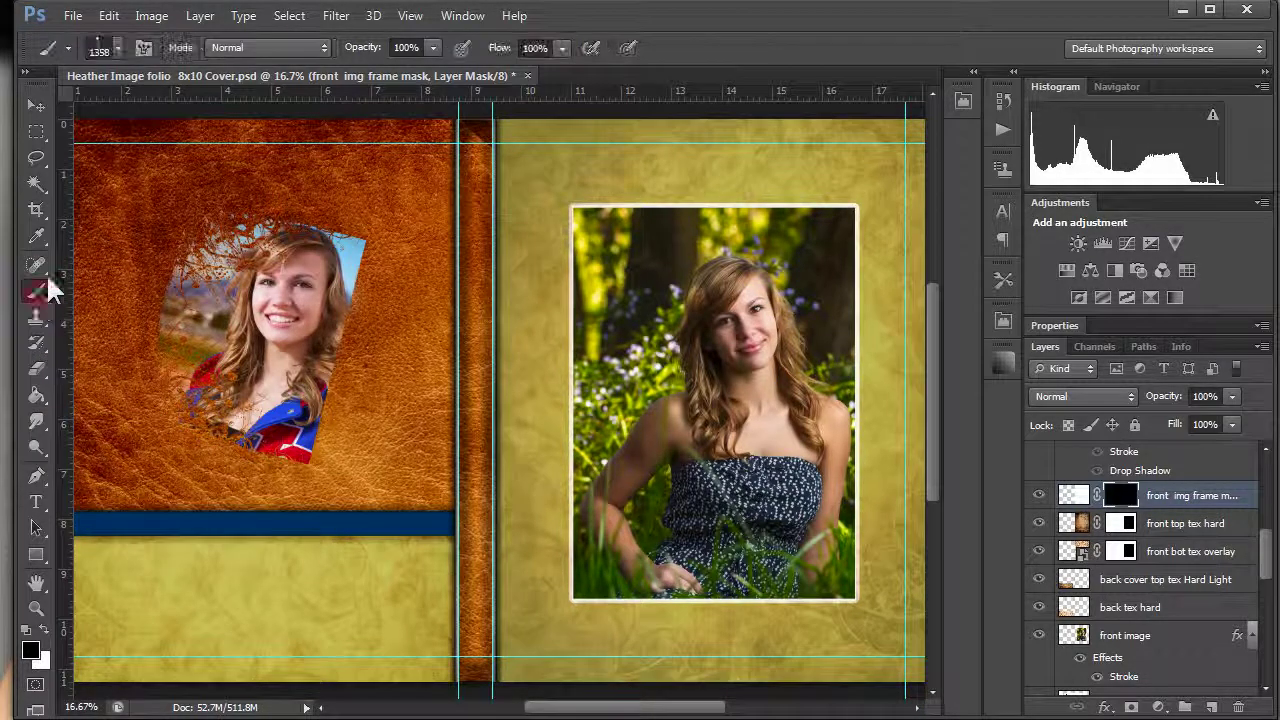
{"action": "left_click", "coordinate": [143, 48]}
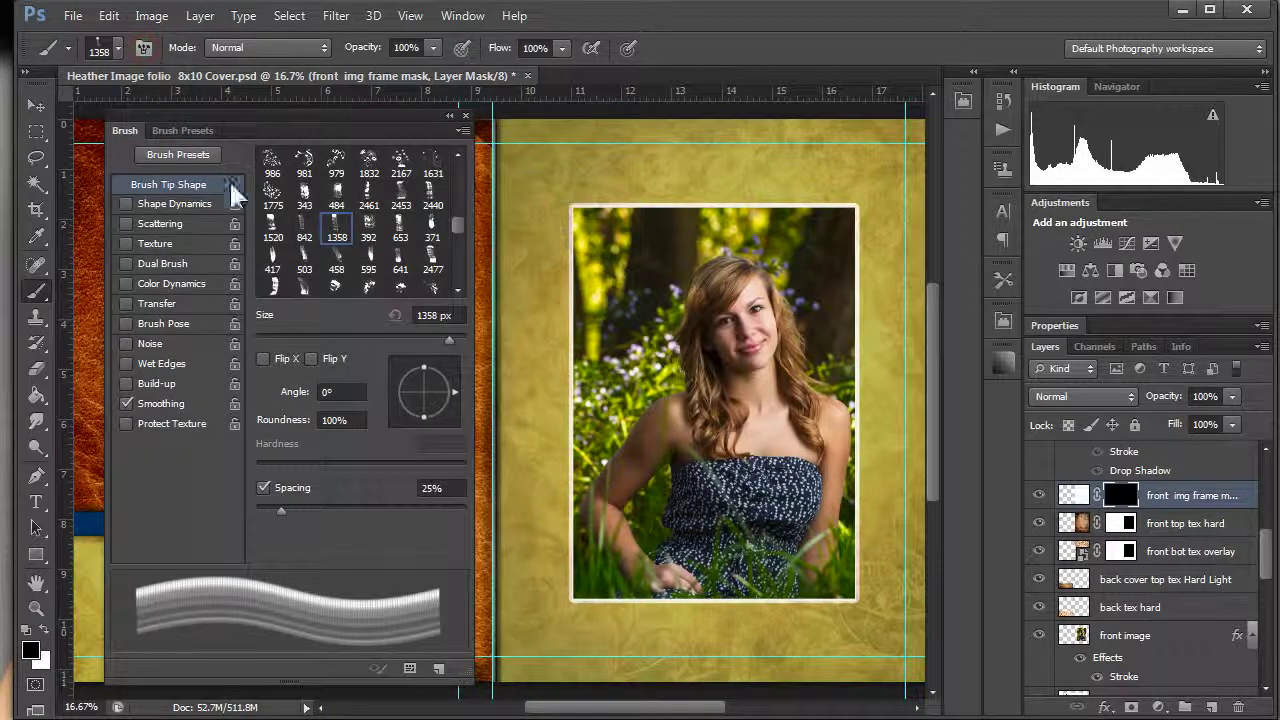
{"action": "left_click", "coordinate": [98, 50]}
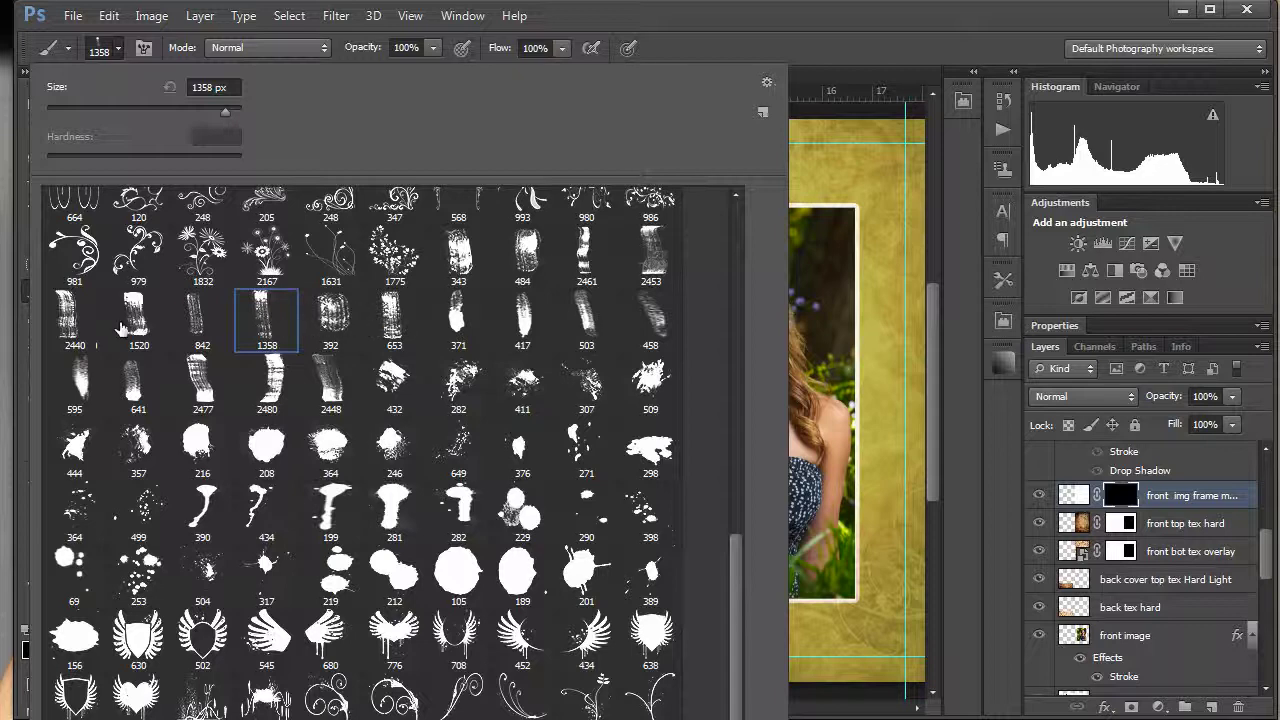
{"action": "left_click", "coordinate": [394, 325]}
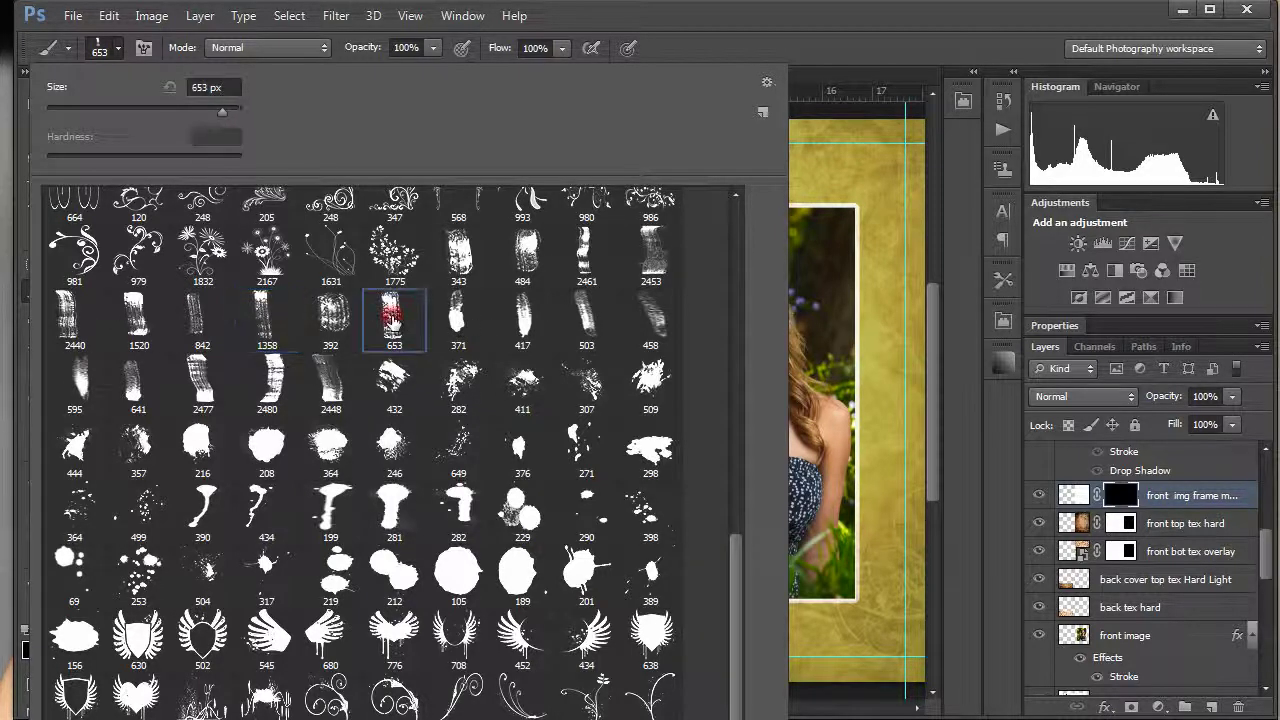
{"action": "double_click", "coordinate": [394, 325]}
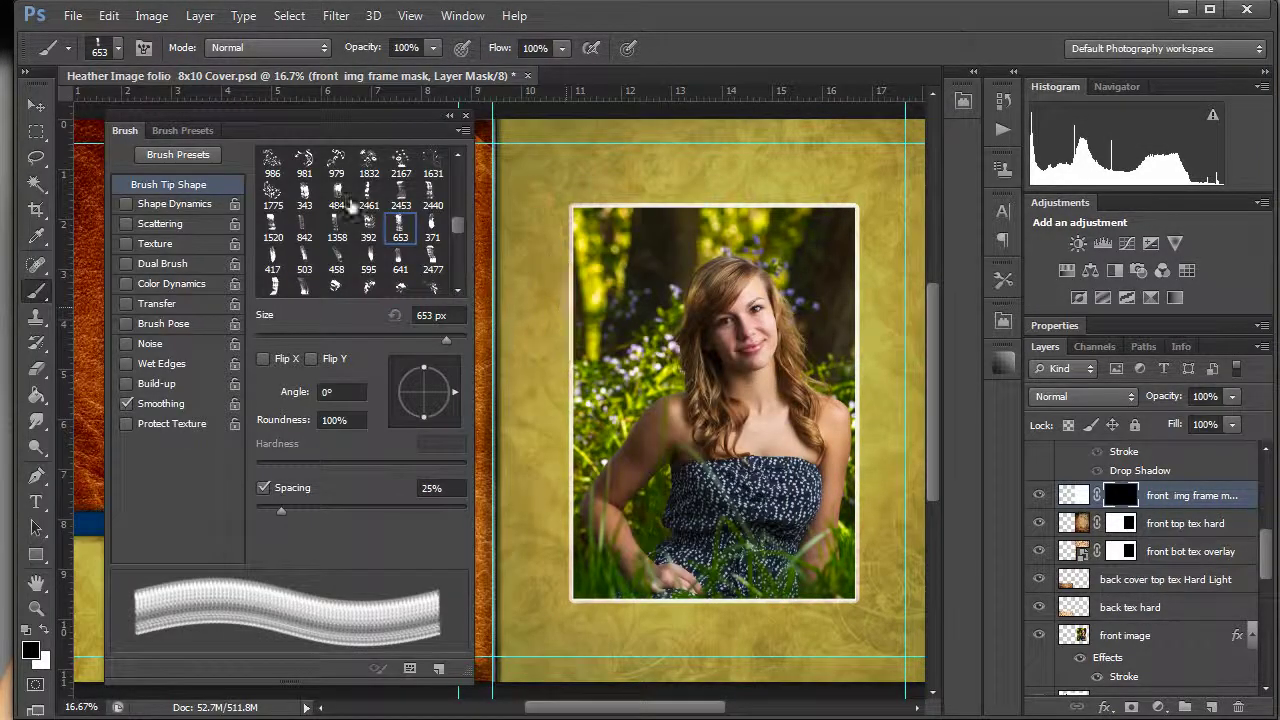
{"action": "left_click", "coordinate": [141, 47]}
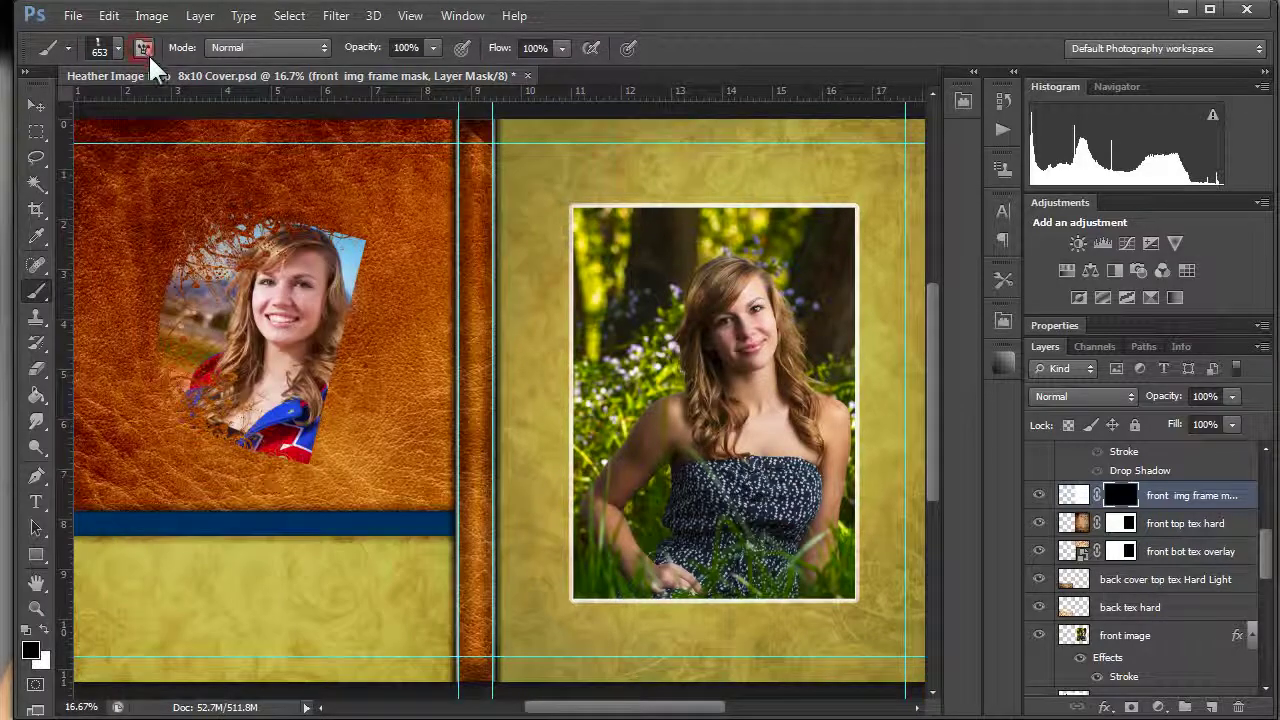
{"action": "left_click", "coordinate": [88, 46]}
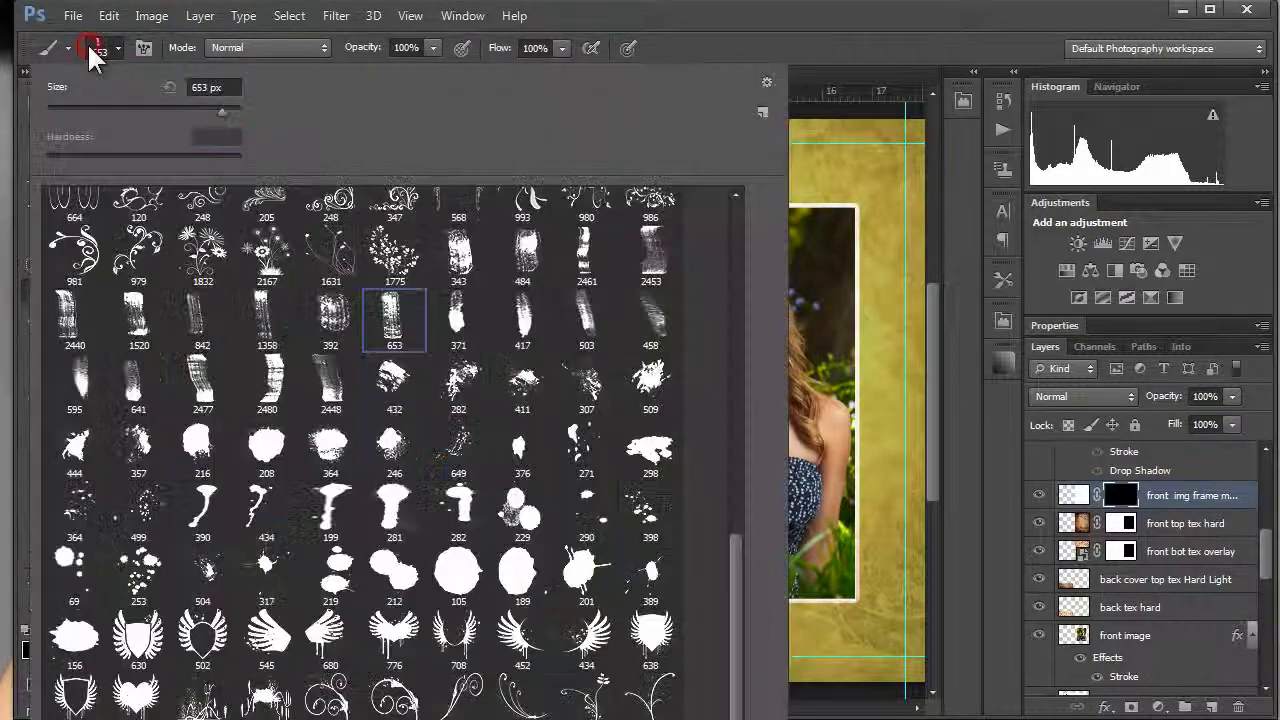
{"action": "left_click", "coordinate": [201, 378]}
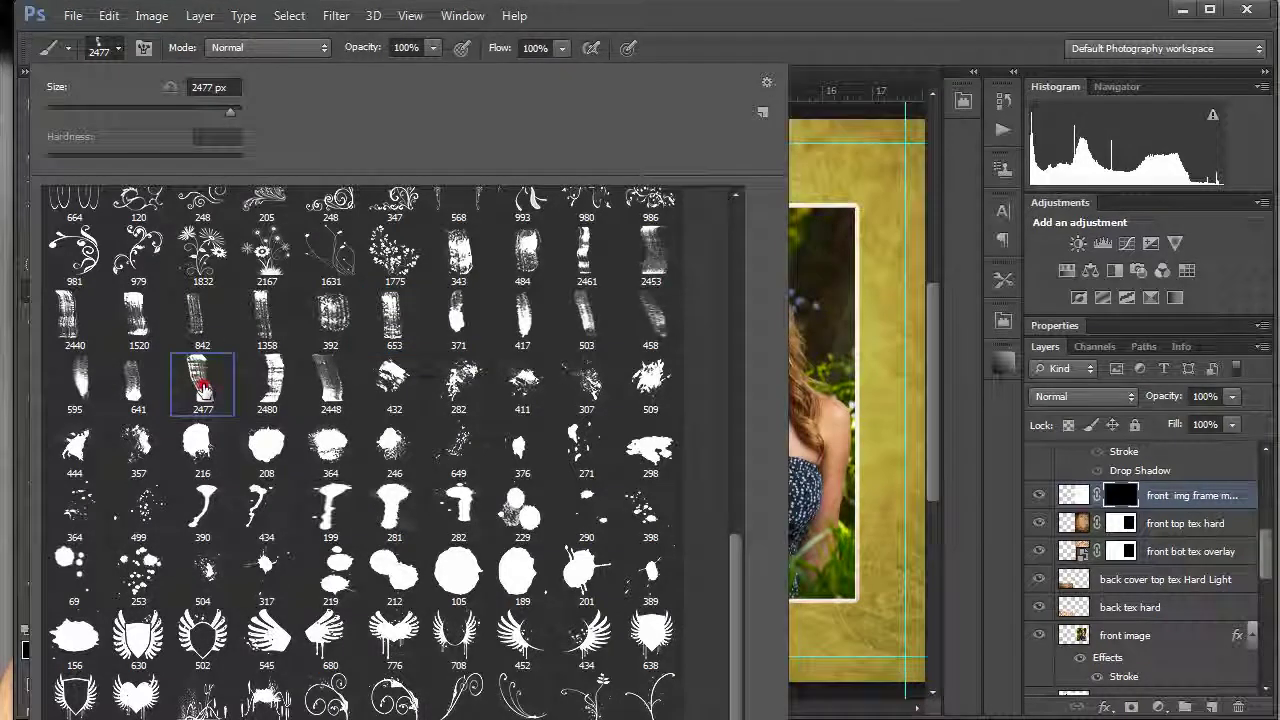
Confirm the 2477 px paint-stroke brush tip and make white the foreground color
{"action": "double_click", "coordinate": [201, 378]}
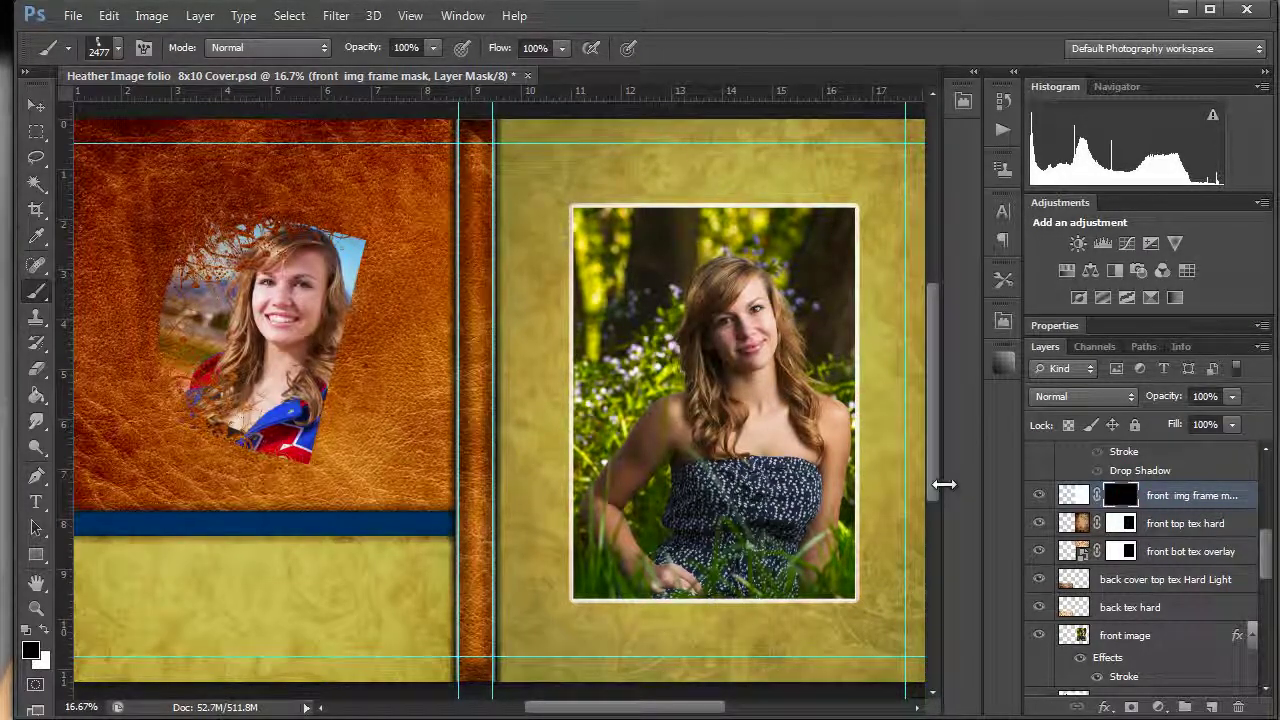
{"action": "key", "text": "x"}
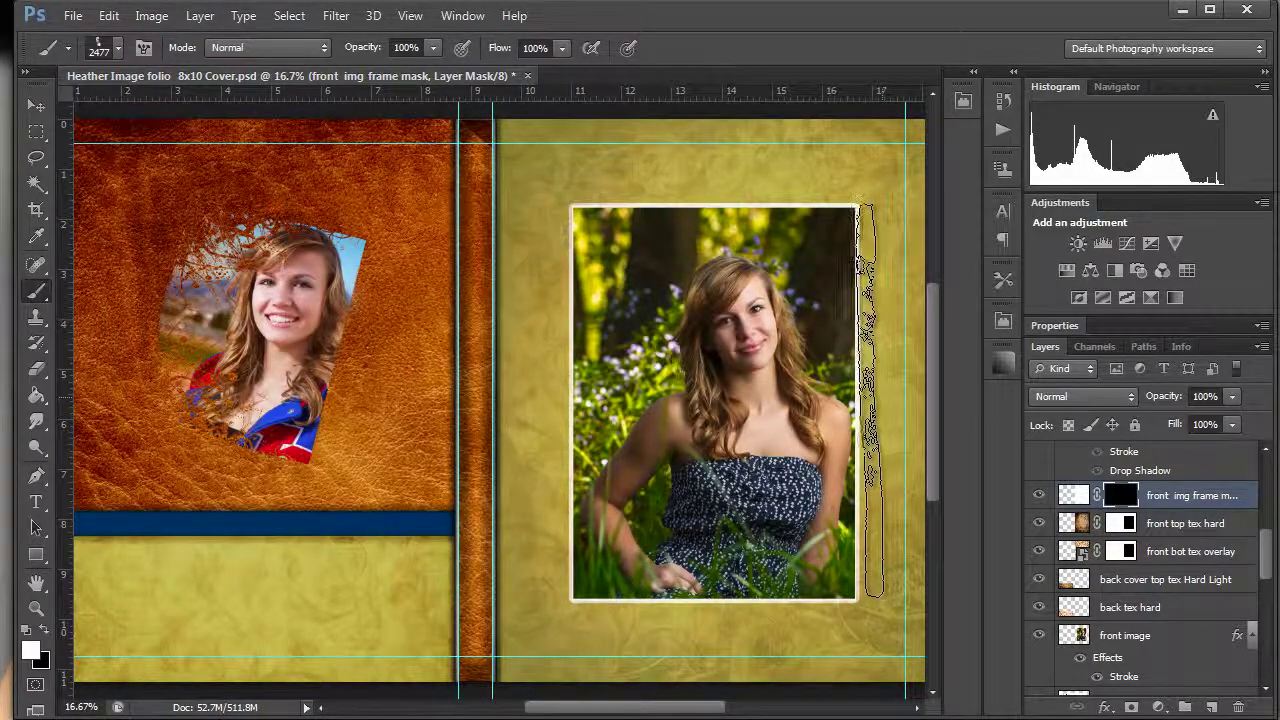
Try stamping the 2477 px stroke on the mask along the front portrait's right and left edges, and undo both stamps
{"action": "left_click", "coordinate": [862, 403]}
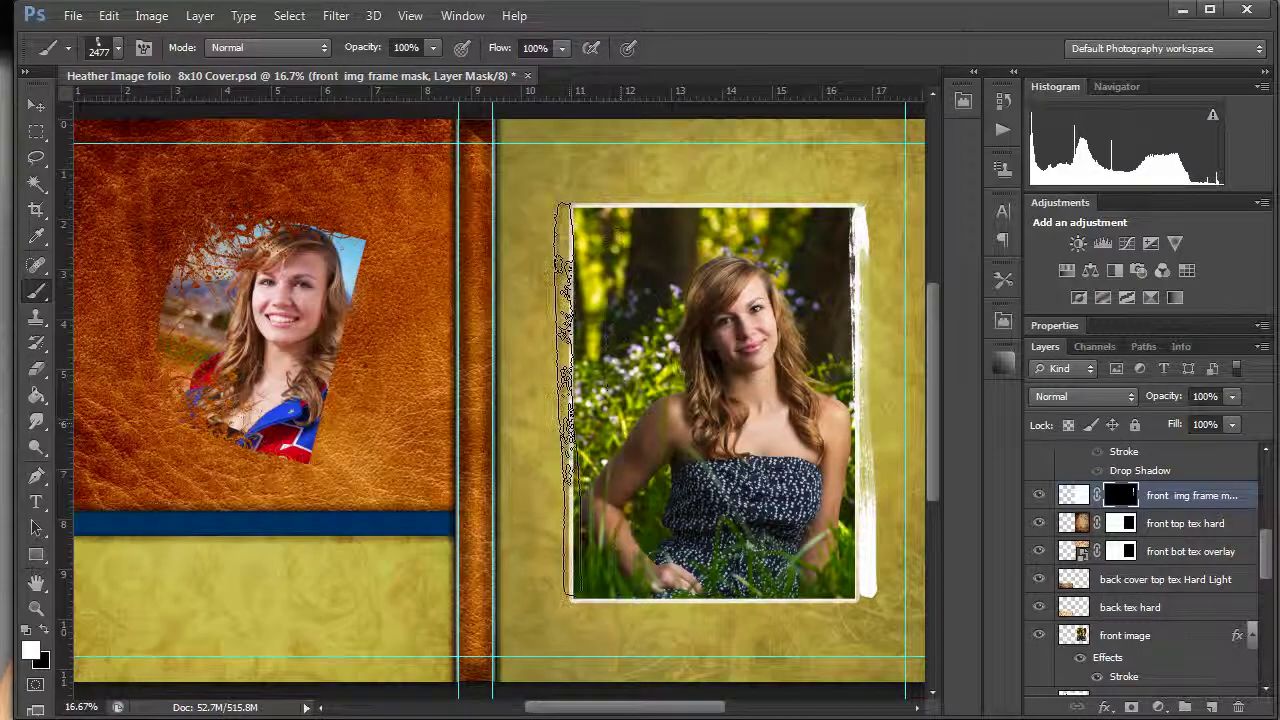
{"action": "left_click", "coordinate": [569, 400]}
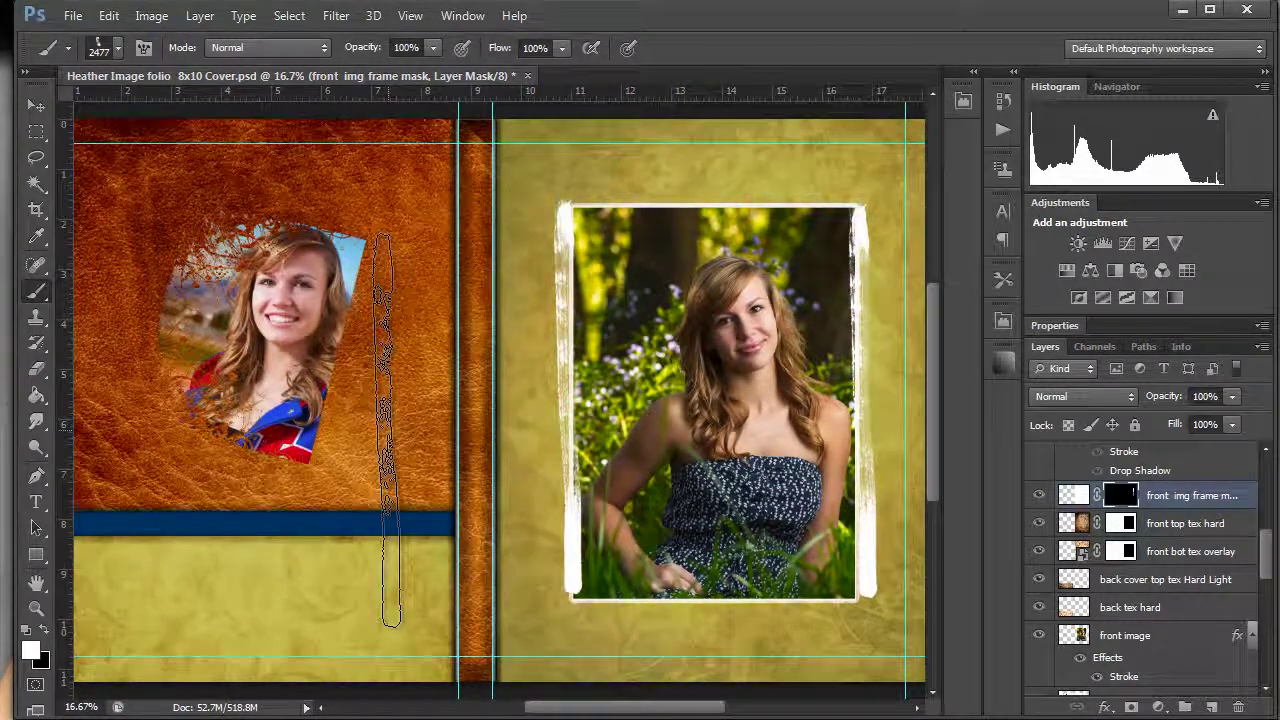
{"action": "key", "text": "ctrl+z"}
{"action": "key", "text": "ctrl+alt+z"}
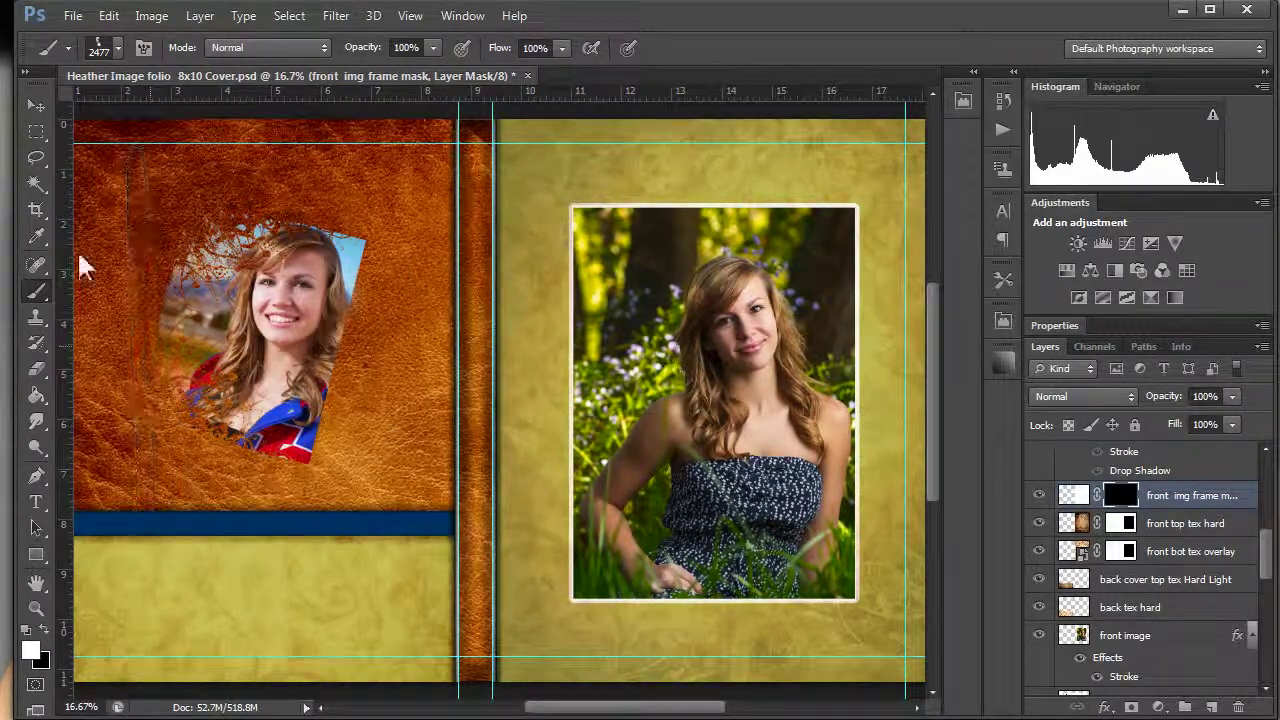
Choose the 2461 px paint-stroke tip, reduce it to 2053 px and stamp it on the mask along the front portrait's left edge
{"action": "left_click", "coordinate": [112, 45]}
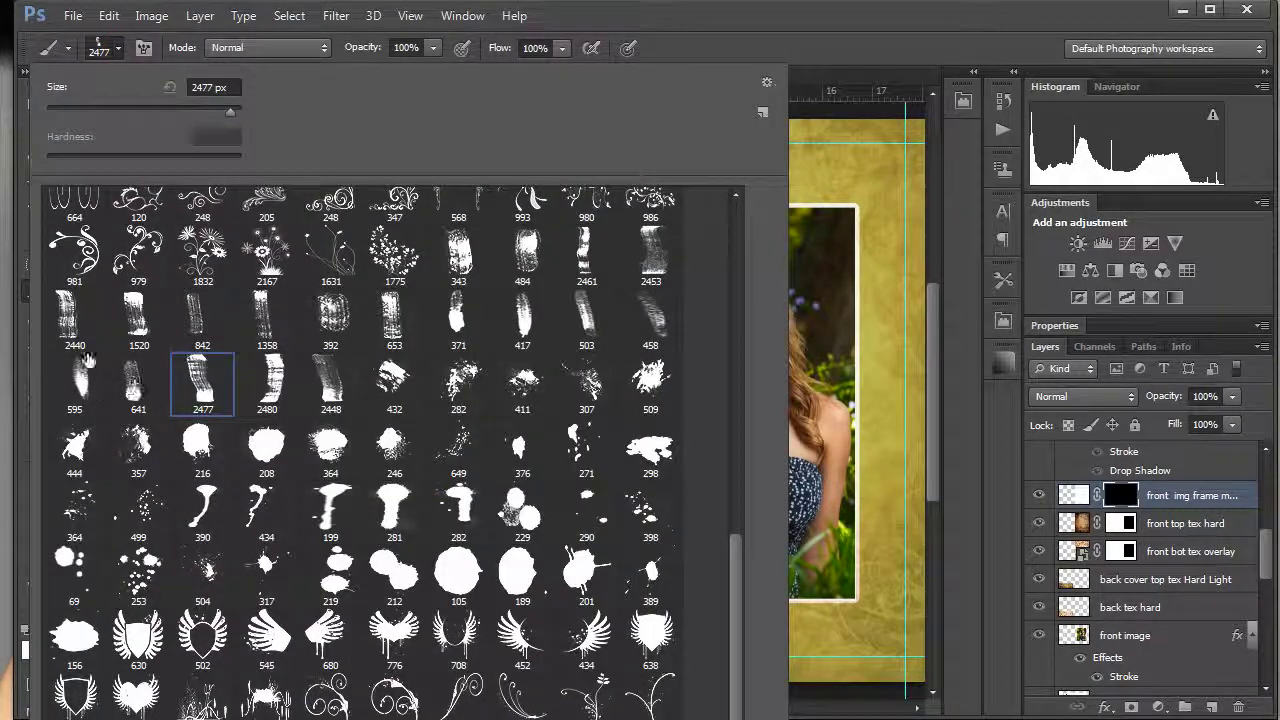
{"action": "left_click", "coordinate": [584, 255]}
{"action": "key", "text": "Return"}
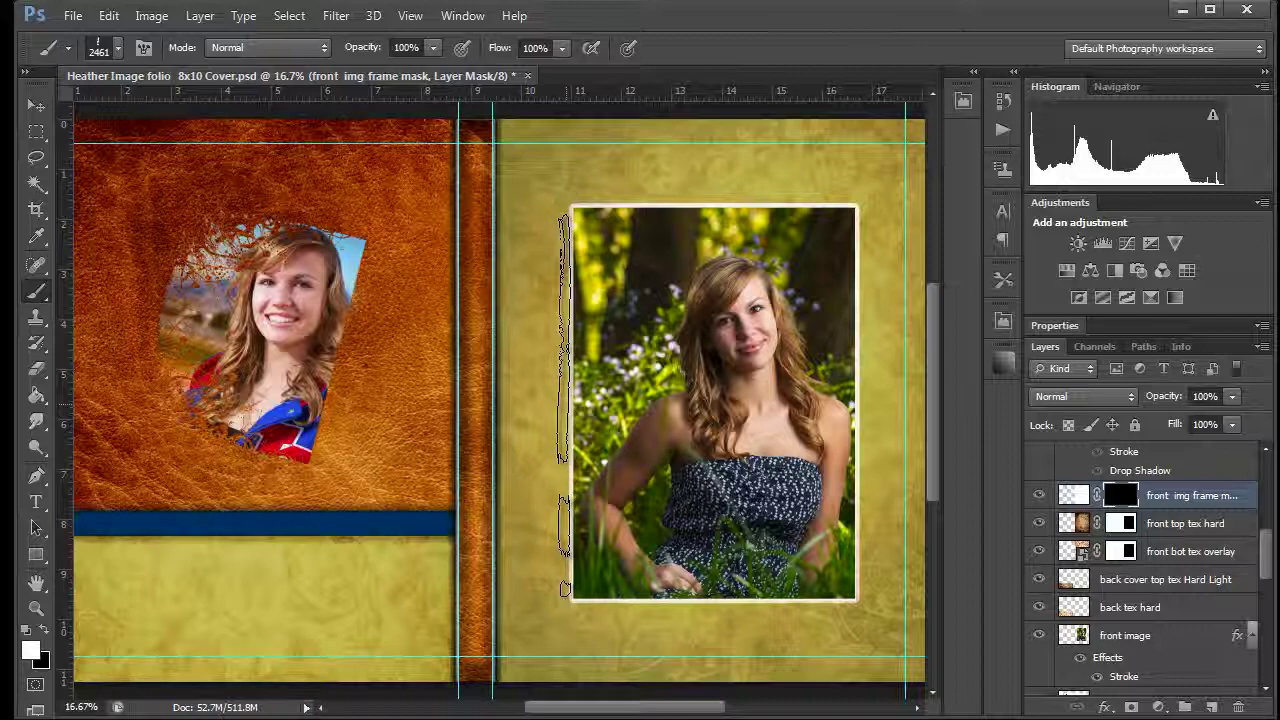
{"action": "left_click", "coordinate": [565, 405]}
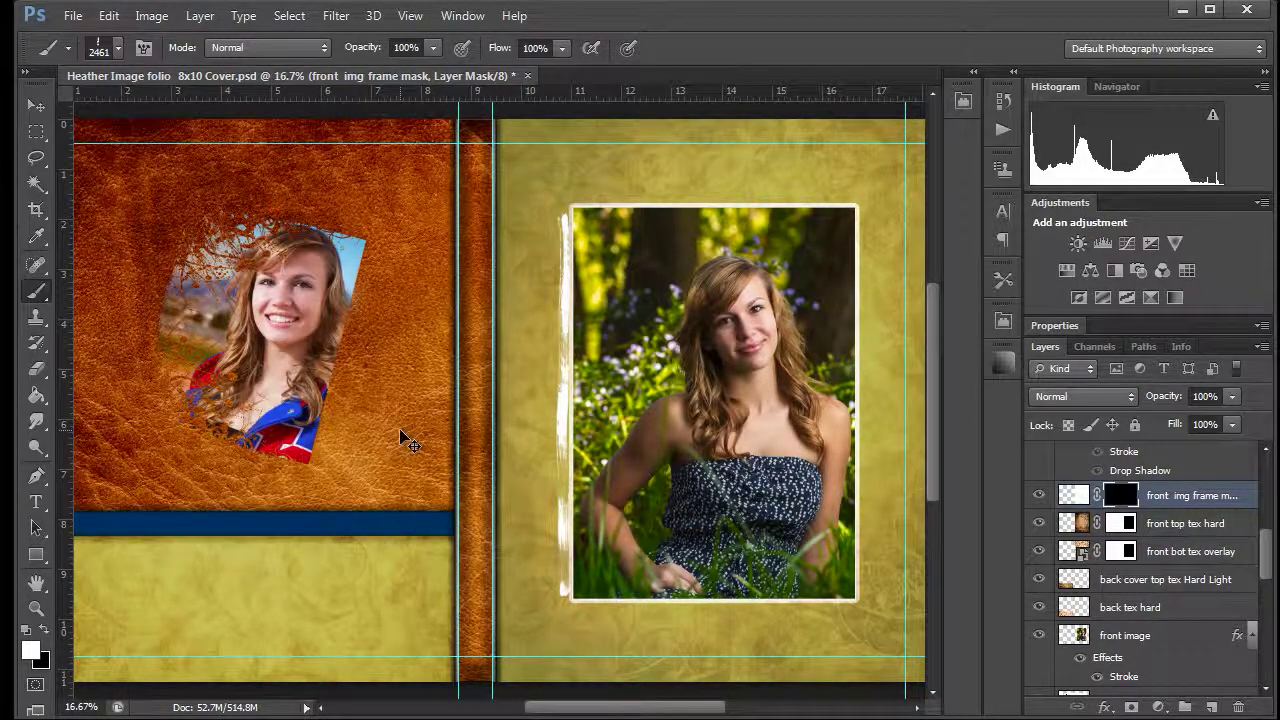
{"action": "key", "text": "ctrl+z"}
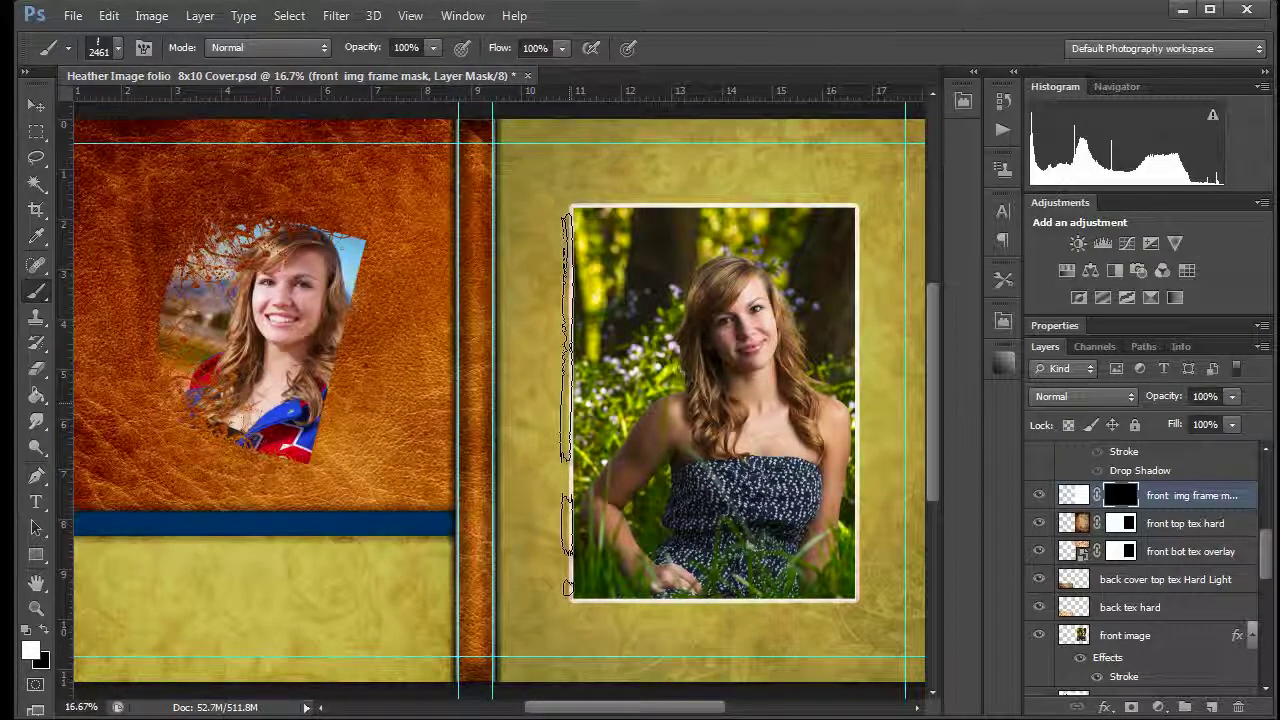
{"action": "mouse_move", "coordinate": [567, 403]}
{"action": "left_mouse_down"}
{"action": "mouse_move", "coordinate": [580, 403]}
{"action": "mouse_move", "coordinate": [537, 415]}
{"action": "left_mouse_up"}
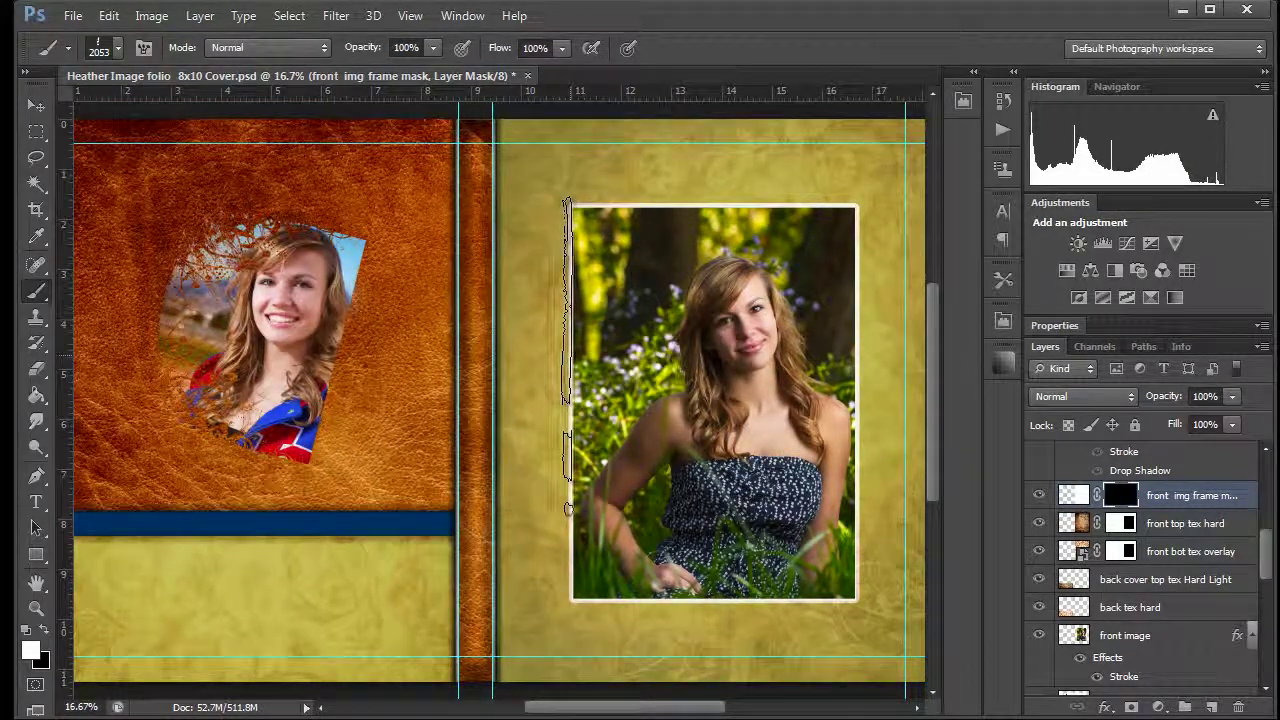
{"action": "left_click_drag", "start_coordinate": [567, 355], "coordinate": [558, 360]}
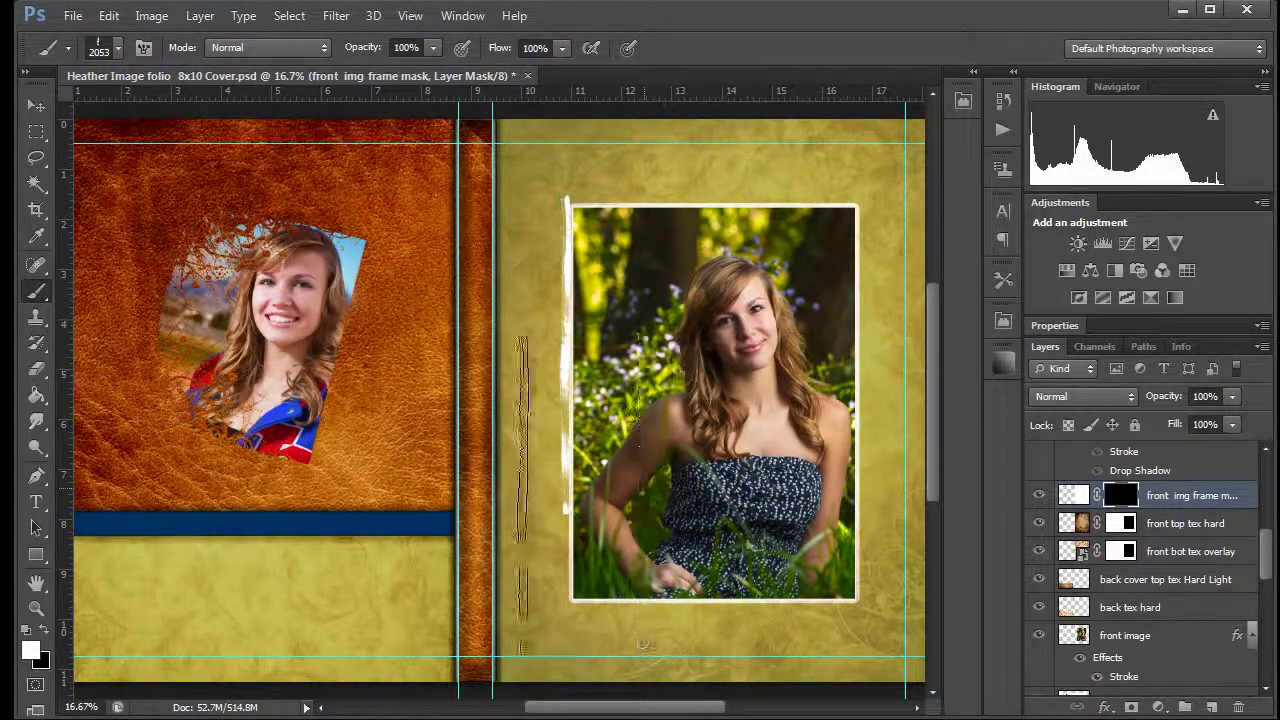
Rotate the brush tip to 180°, reduce it to 2000 px and stamp it along the front portrait's right edge
{"action": "left_click", "coordinate": [143, 47]}
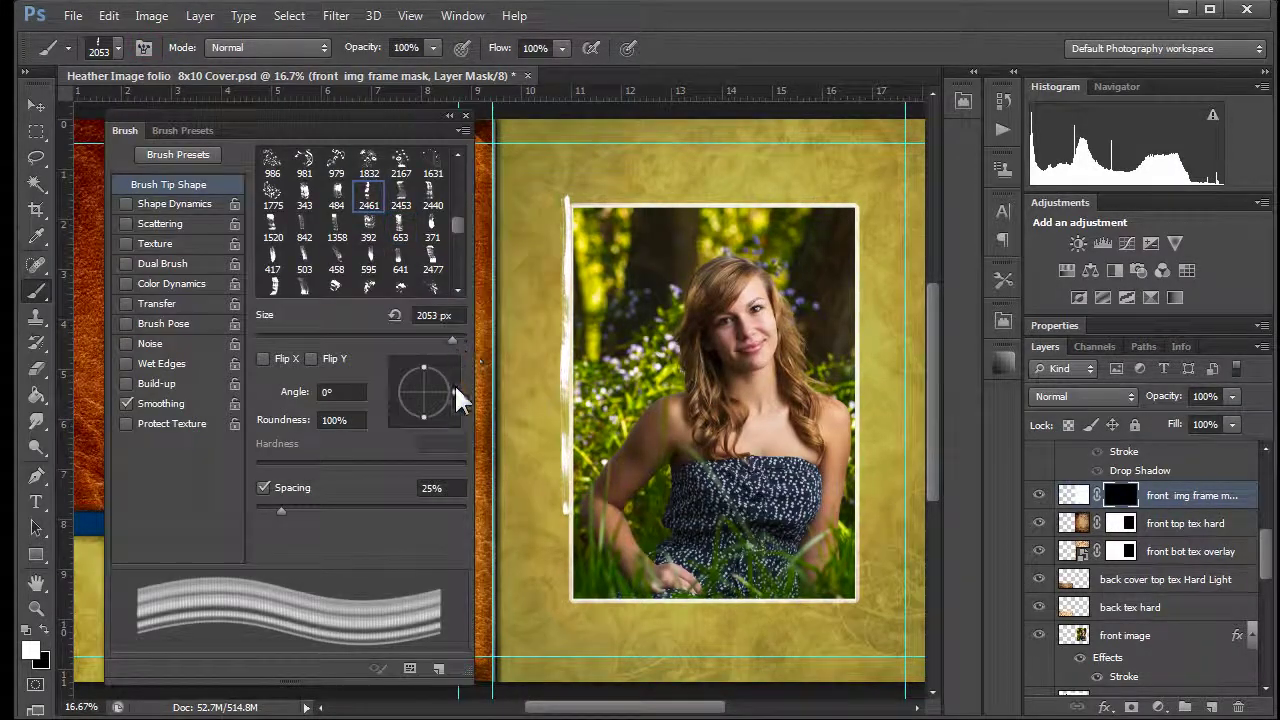
{"action": "mouse_move", "coordinate": [455, 390]}
{"action": "left_mouse_down"}
{"action": "mouse_move", "coordinate": [418, 402]}
{"action": "mouse_move", "coordinate": [395, 389]}
{"action": "left_mouse_up"}
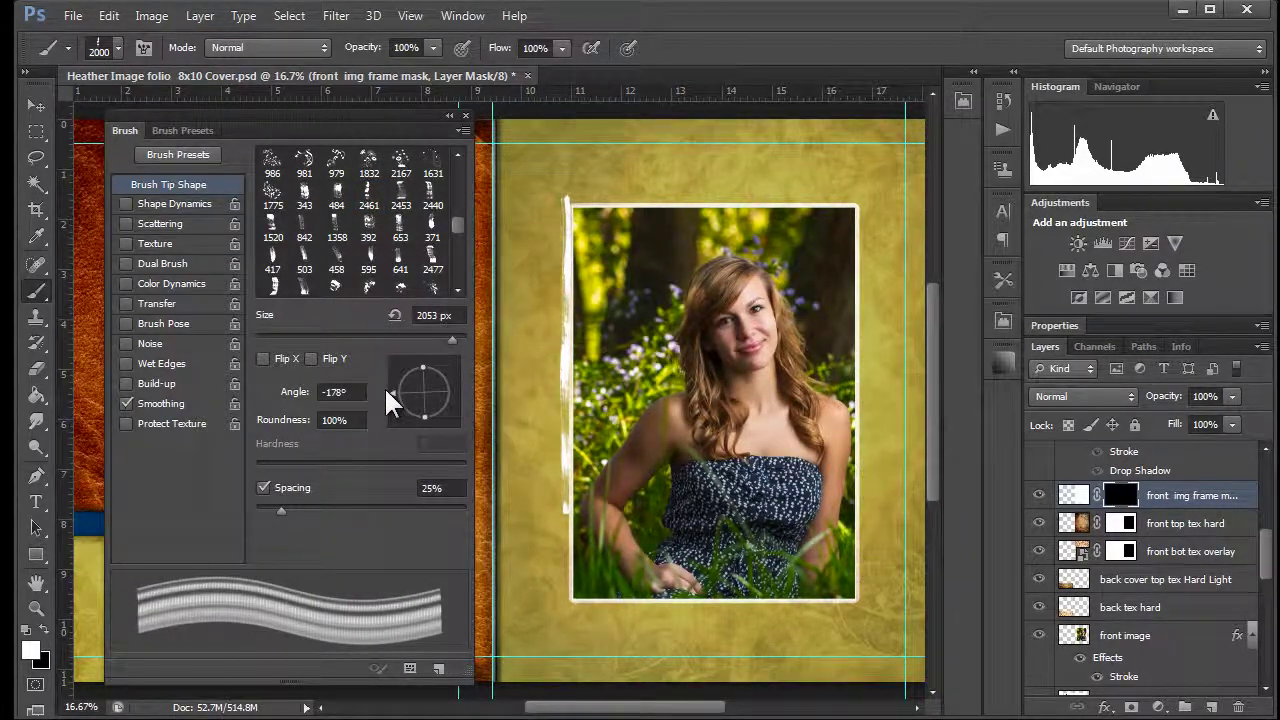
{"action": "left_click_drag", "start_coordinate": [390, 386], "coordinate": [389, 391]}
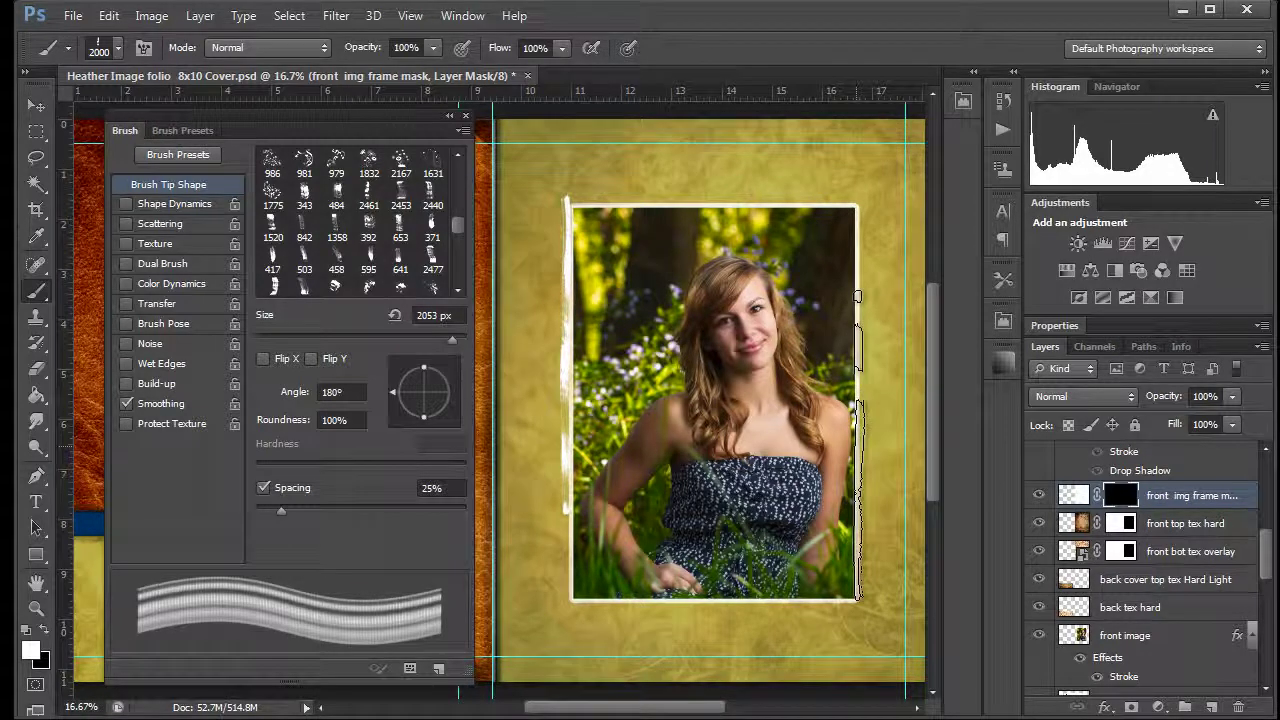
{"action": "left_click", "coordinate": [860, 445]}
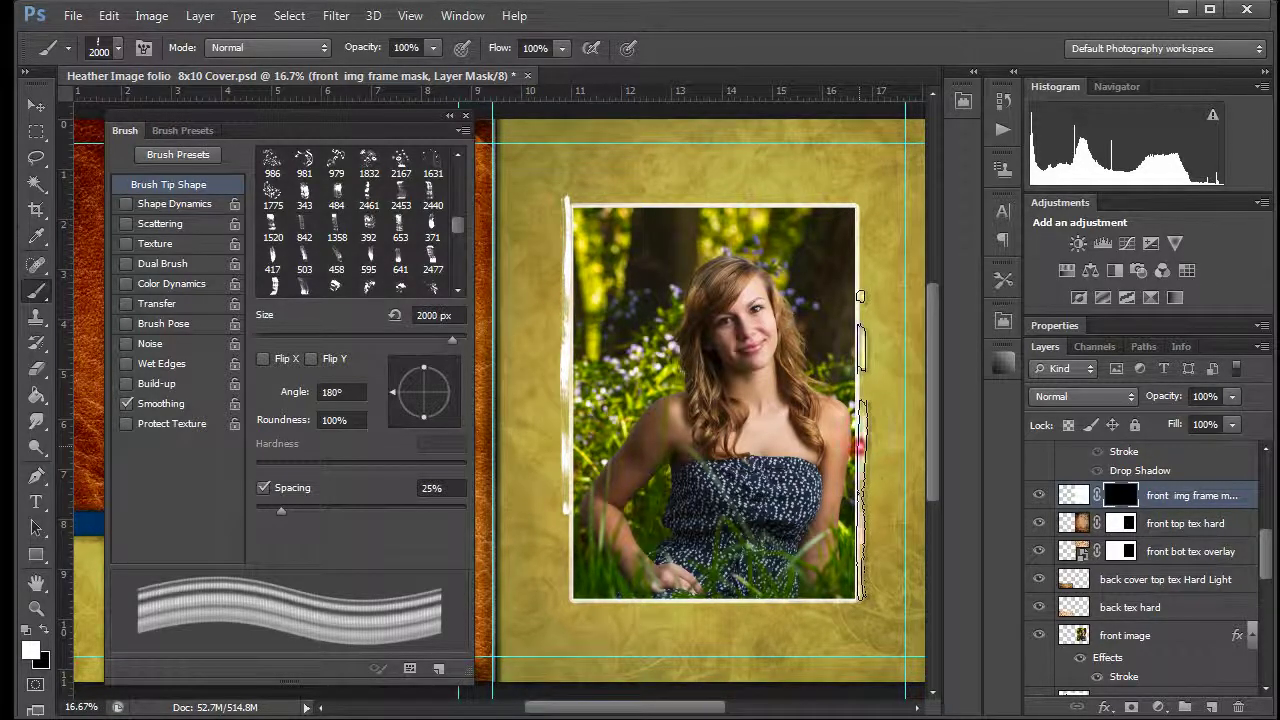
{"action": "key", "text": "bracketleft"}
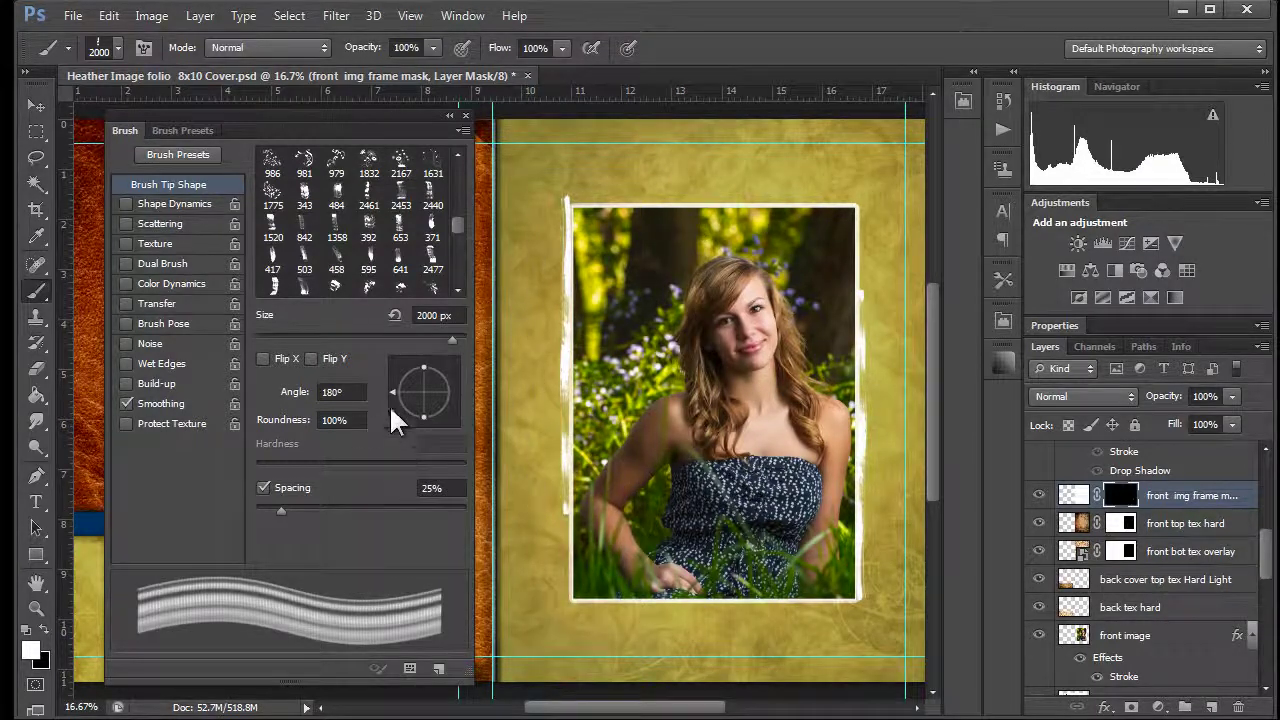
Rotate the brush tip to 90°, resize it to 1880 px and stamp it along the front portrait's bottom edge
{"action": "left_click_drag", "start_coordinate": [390, 400], "coordinate": [420, 362]}
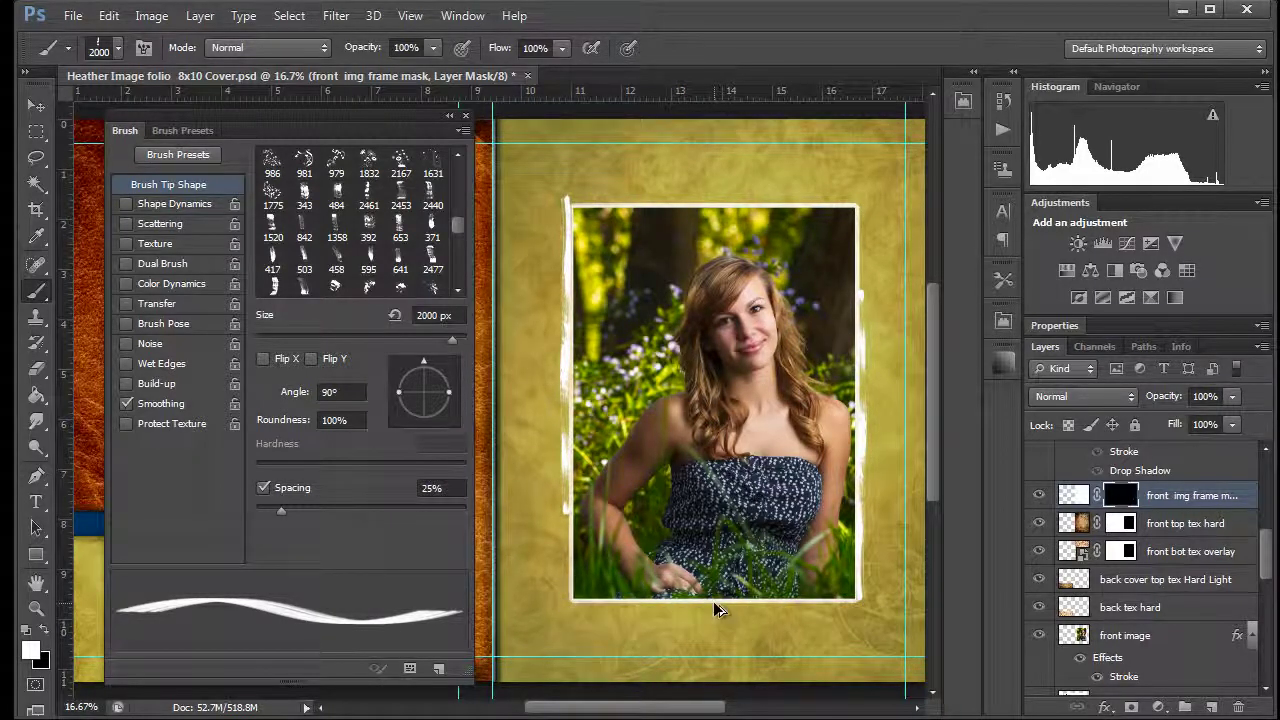
{"action": "left_click_drag", "start_coordinate": [714, 606], "coordinate": [698, 606]}
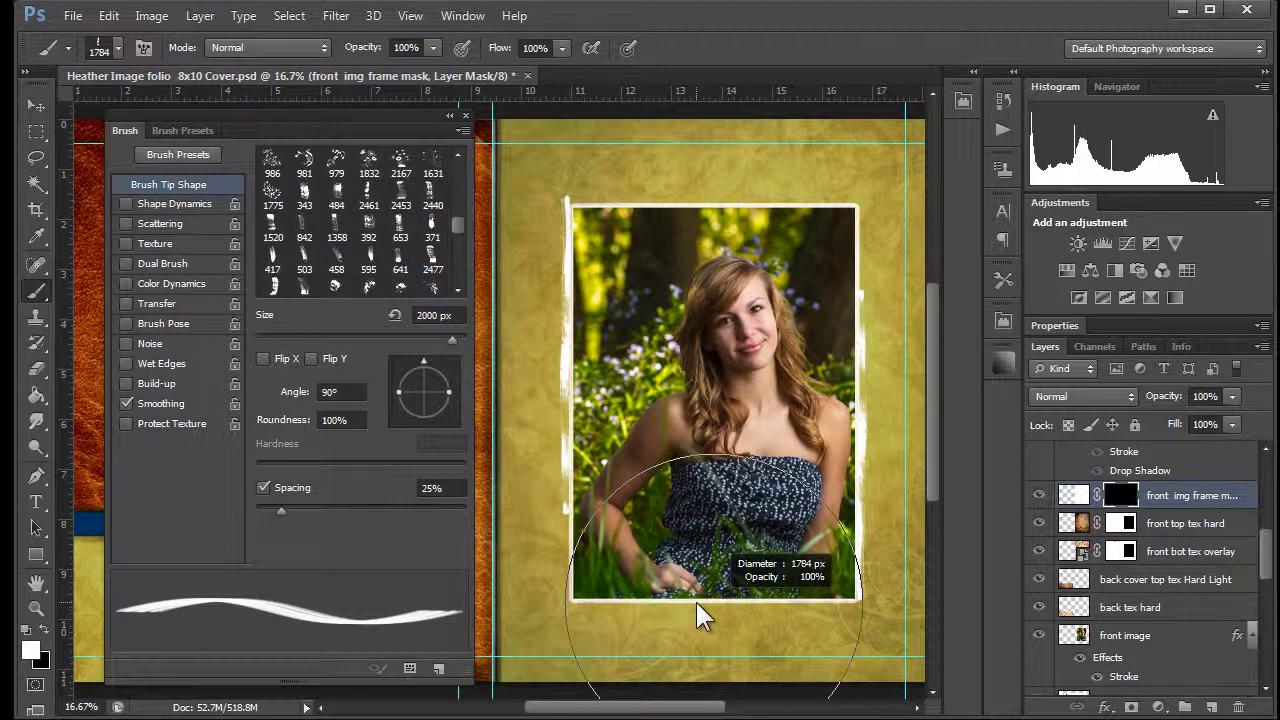
{"action": "left_click_drag", "start_coordinate": [575, 602], "coordinate": [855, 601]}
{"action": "key", "text": "ctrl+z"}
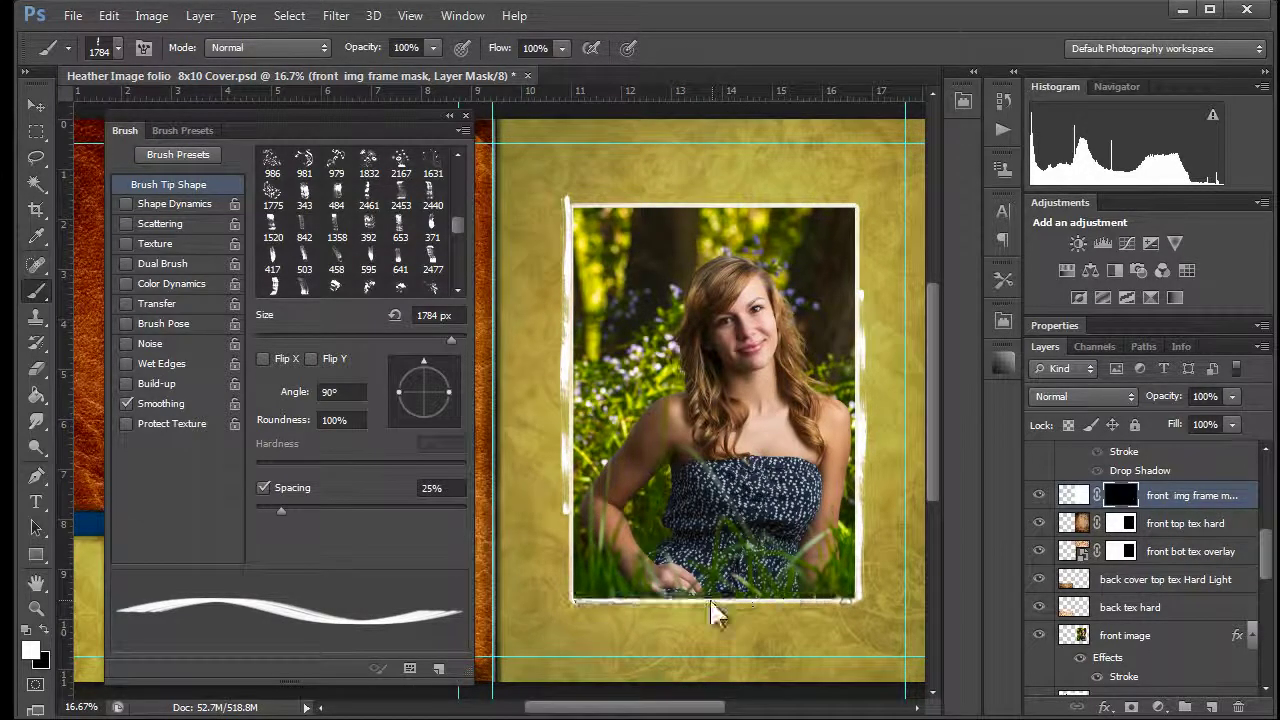
{"action": "left_click_drag", "start_coordinate": [711, 605], "coordinate": [712, 602]}
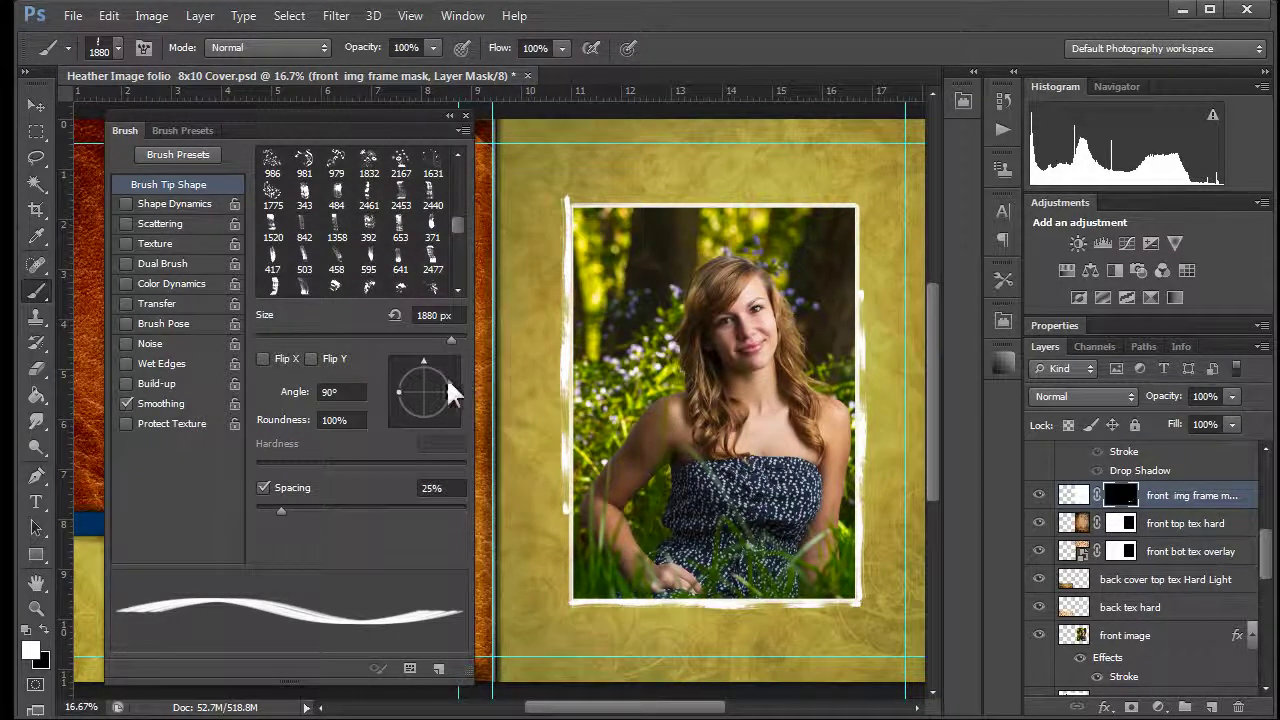
Rotate the brush tip to -90°, resize it to 1786 px and stamp it along the front portrait's top edge
{"action": "mouse_move", "coordinate": [422, 360]}
{"action": "left_mouse_down"}
{"action": "mouse_move", "coordinate": [445, 371]}
{"action": "mouse_move", "coordinate": [419, 414]}
{"action": "left_mouse_up"}
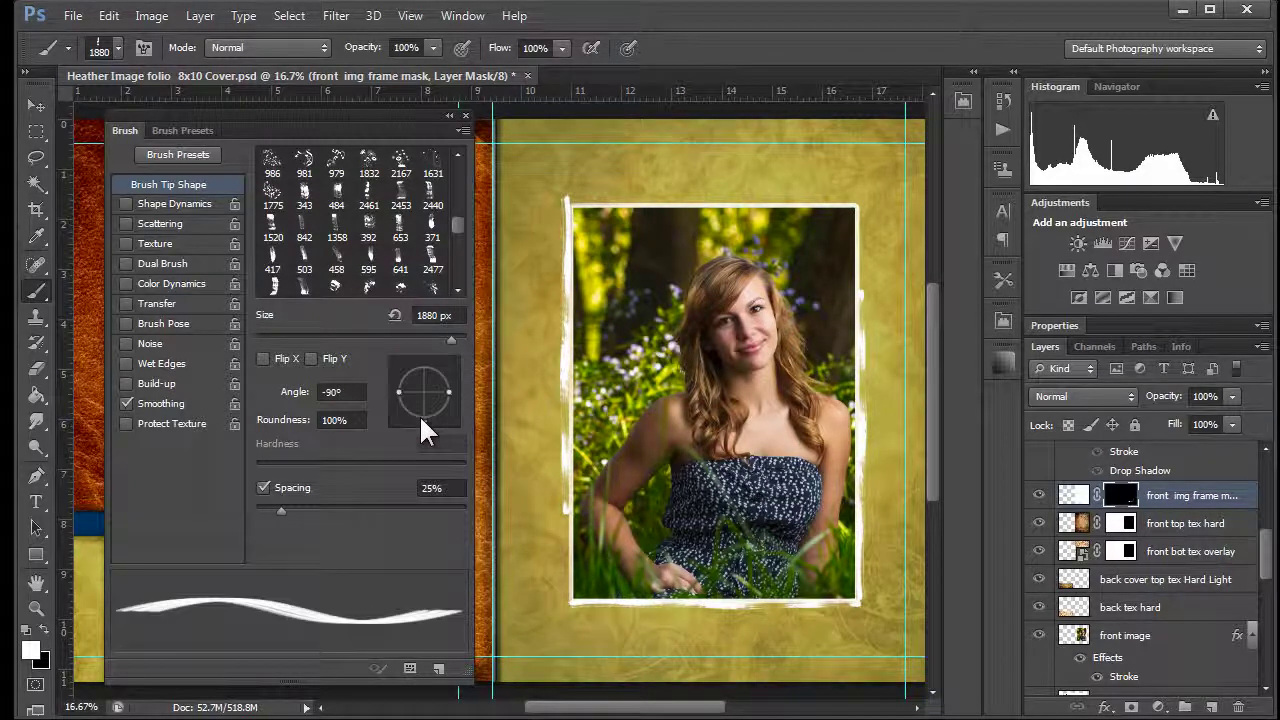
{"action": "left_click", "coordinate": [698, 203]}
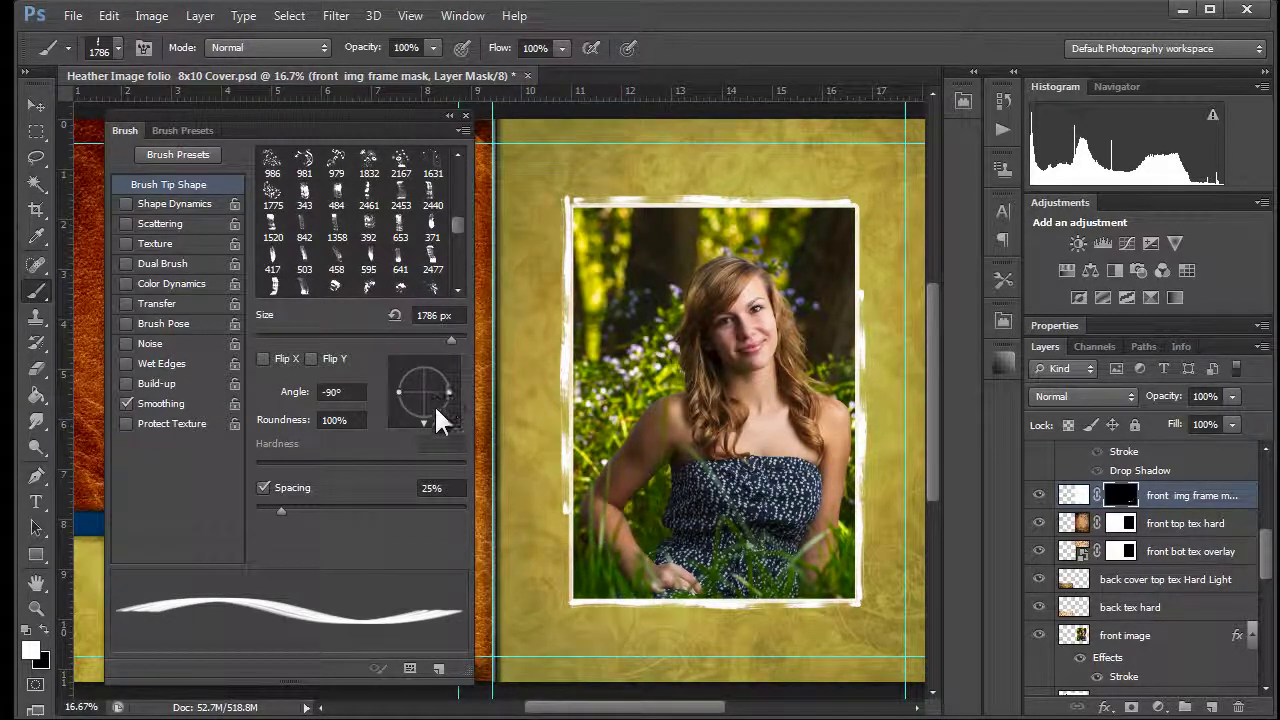
Rotate the brush tip to -177°, reduce it to 1719 px and close the brush settings
{"action": "mouse_move", "coordinate": [423, 413]}
{"action": "left_mouse_down"}
{"action": "mouse_move", "coordinate": [397, 405]}
{"action": "mouse_move", "coordinate": [389, 385]}
{"action": "mouse_move", "coordinate": [400, 392]}
{"action": "left_mouse_up"}
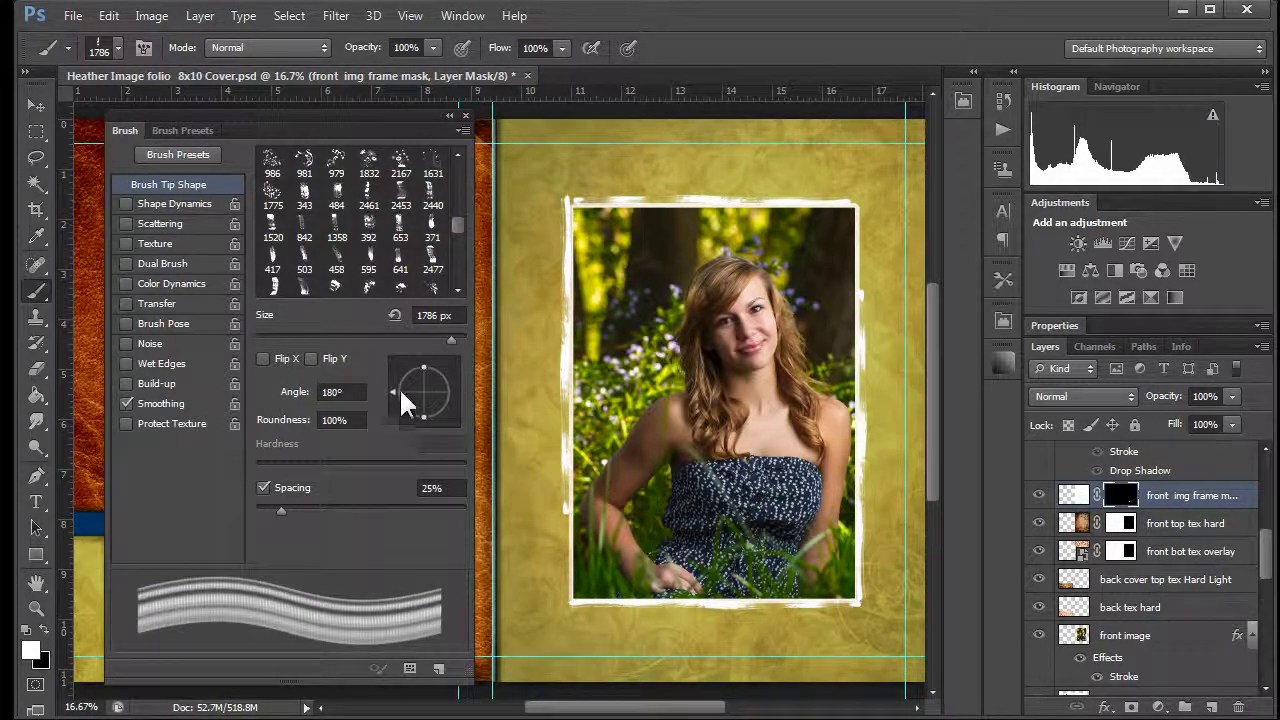
{"action": "right_click", "coordinate": [851, 345], "text": "alt"}
{"action": "left_click_drag", "start_coordinate": [819, 342], "coordinate": [792, 343]}
{"action": "left_click_drag", "start_coordinate": [383, 390], "coordinate": [392, 394]}
{"action": "left_click_drag", "start_coordinate": [596, 452], "coordinate": [705, 450]}
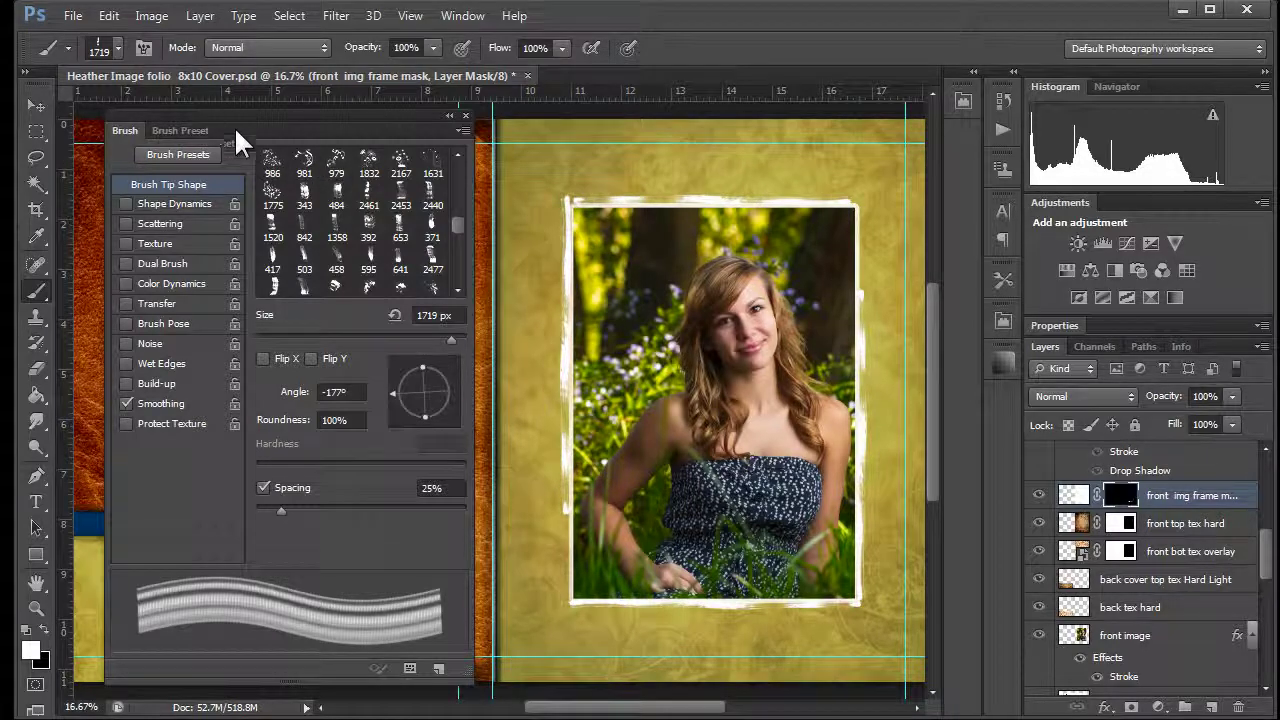
{"action": "left_click", "coordinate": [465, 115]}
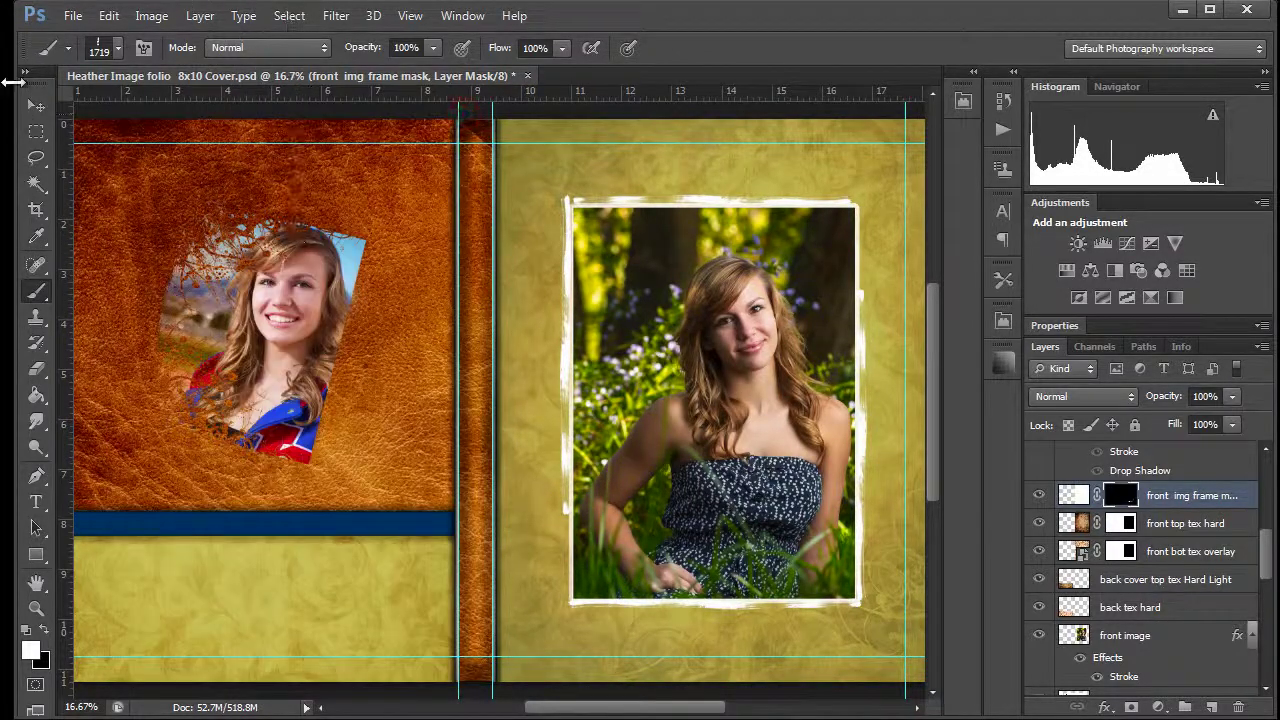
Browse the brush tips, choose the 1832 px flower tip and reduce it to 404 px
{"action": "left_click", "coordinate": [116, 47]}
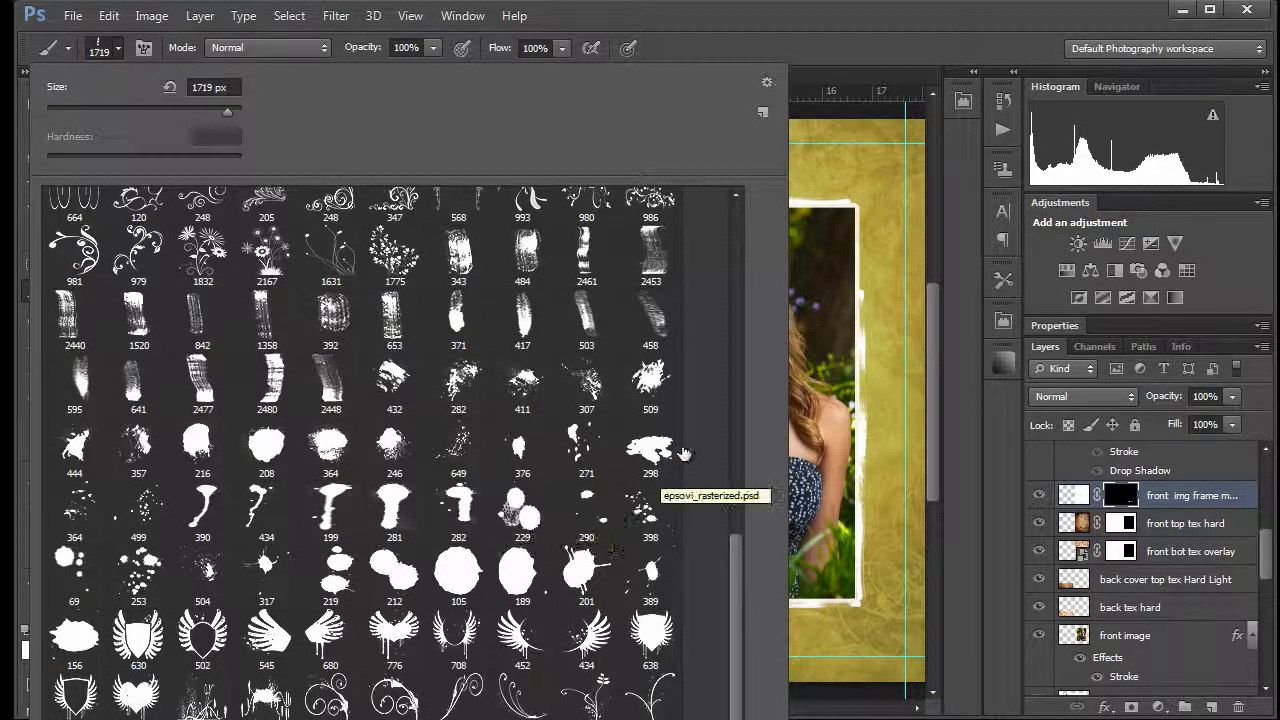
{"action": "left_click_drag", "start_coordinate": [733, 620], "coordinate": [735, 708]}
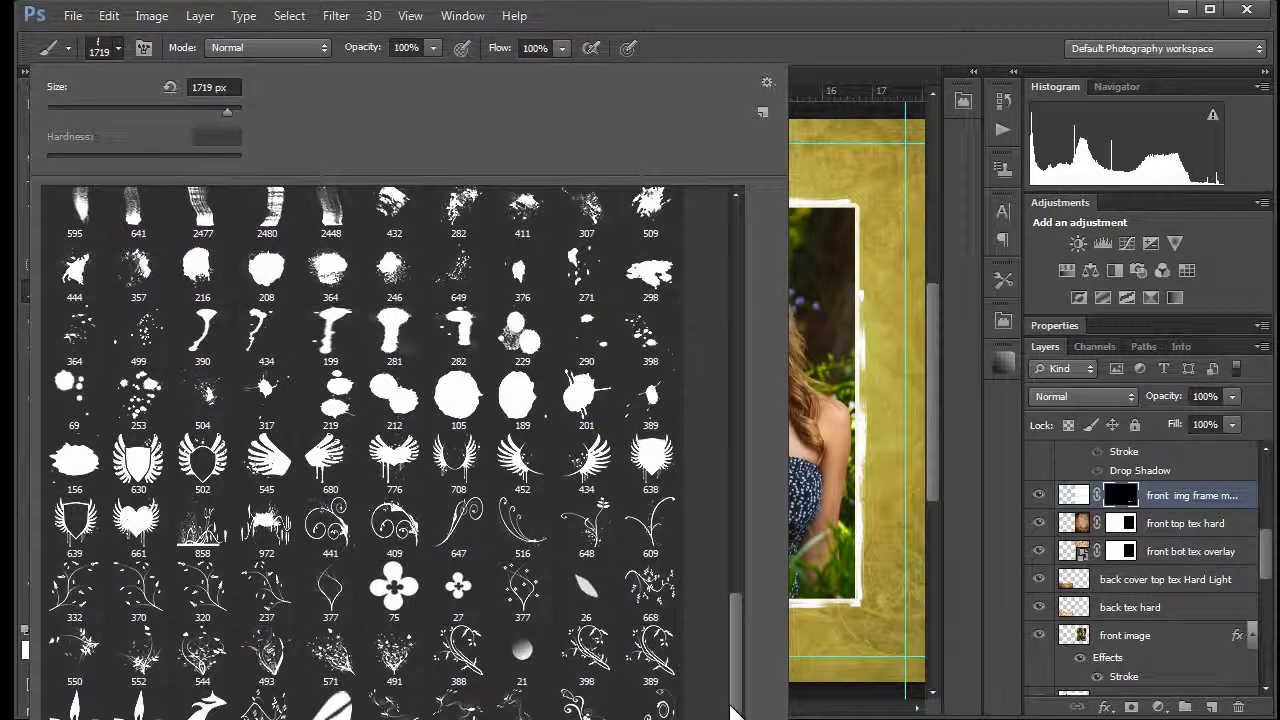
{"action": "scroll", "coordinate": [704, 555], "scroll_direction": "up", "scroll_amount": 10}
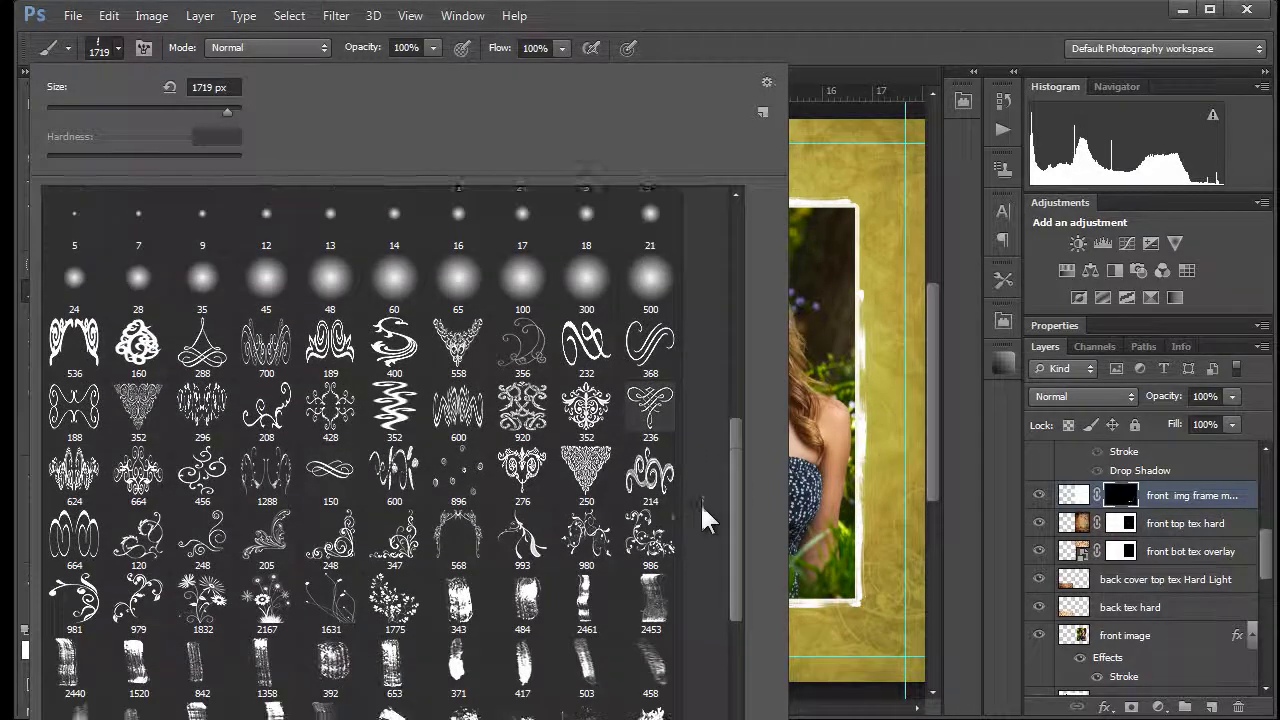
{"action": "scroll", "coordinate": [703, 517], "scroll_direction": "down", "scroll_amount": 5}
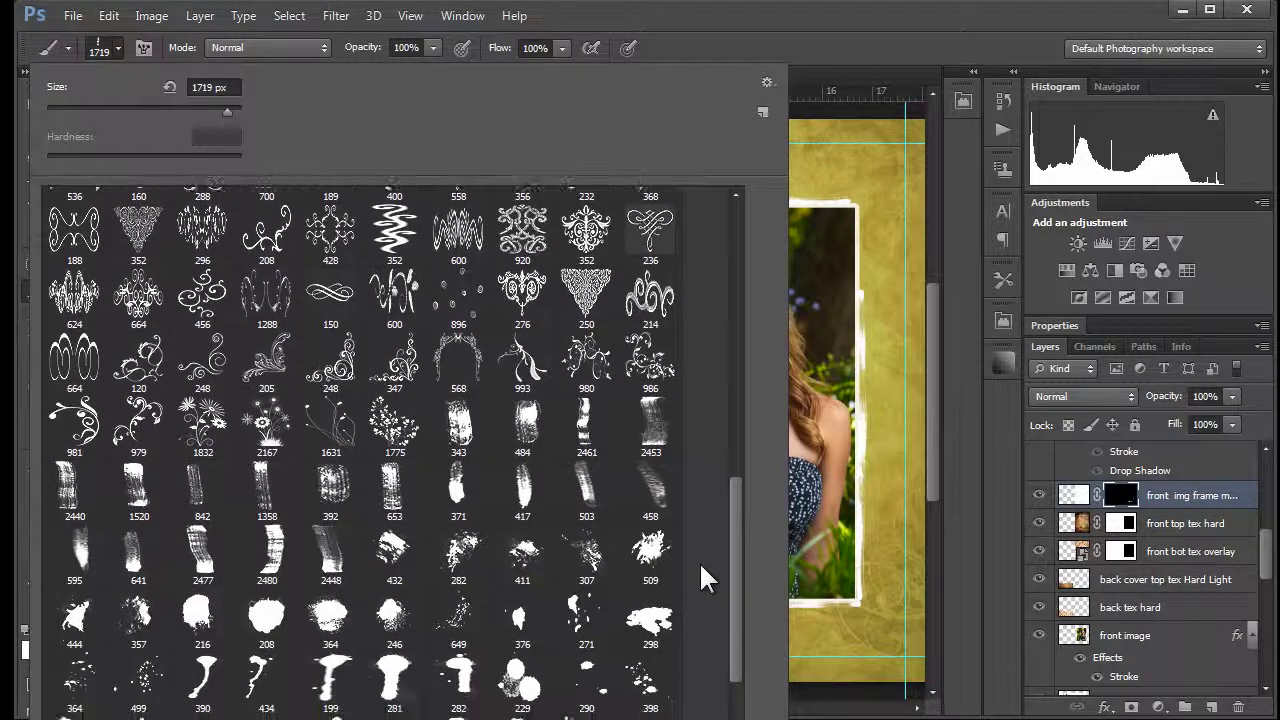
{"action": "scroll", "coordinate": [701, 565], "scroll_direction": "down", "scroll_amount": 2}
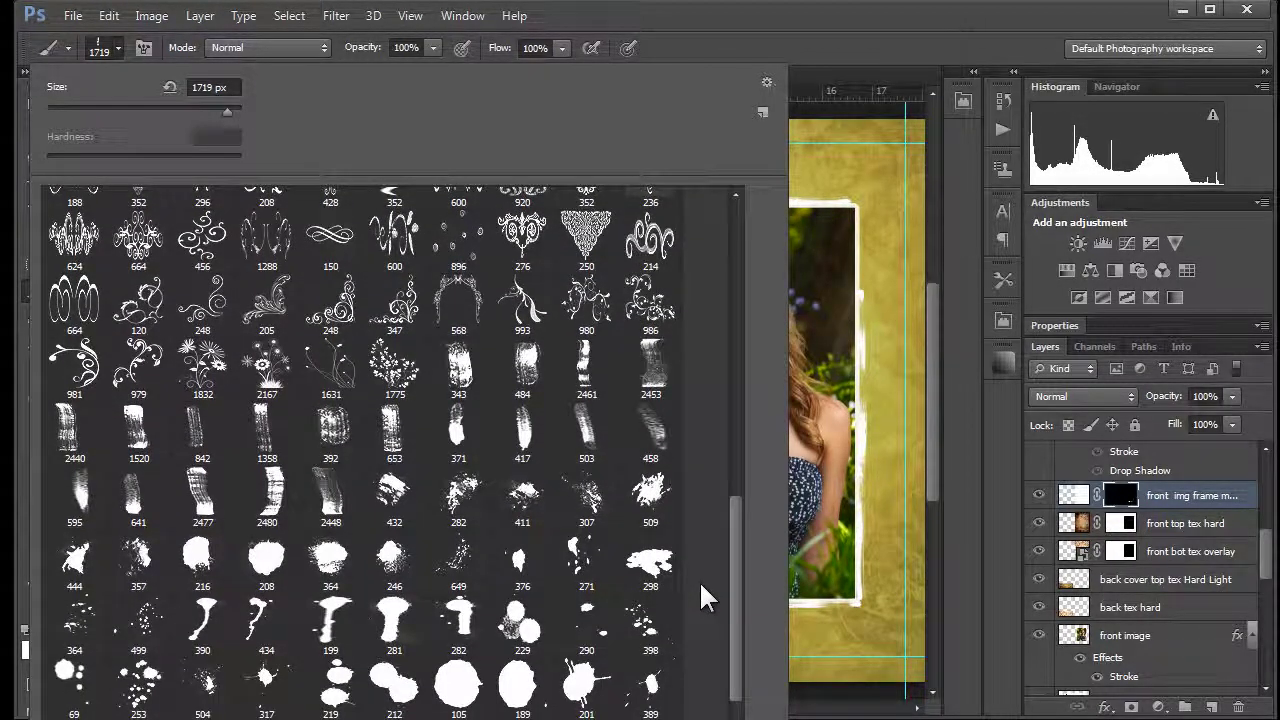
{"action": "scroll", "coordinate": [699, 580], "scroll_direction": "down", "scroll_amount": 1}
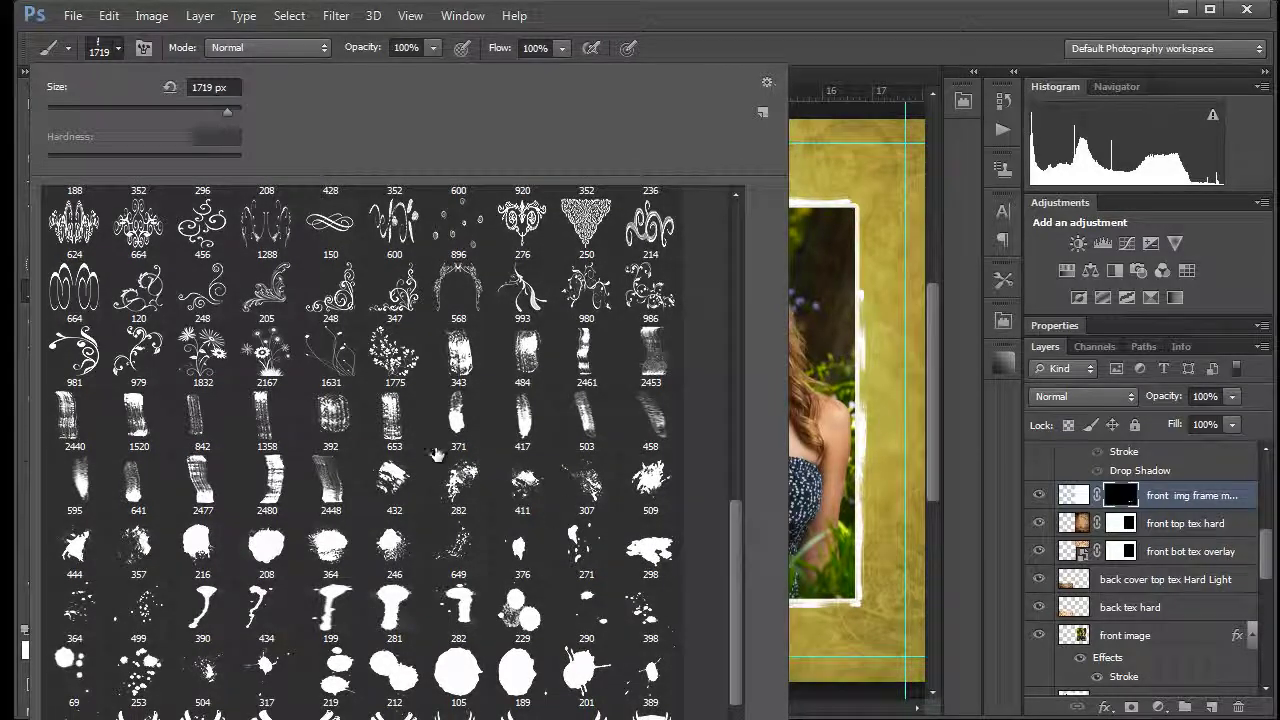
{"action": "double_click", "coordinate": [188, 372]}
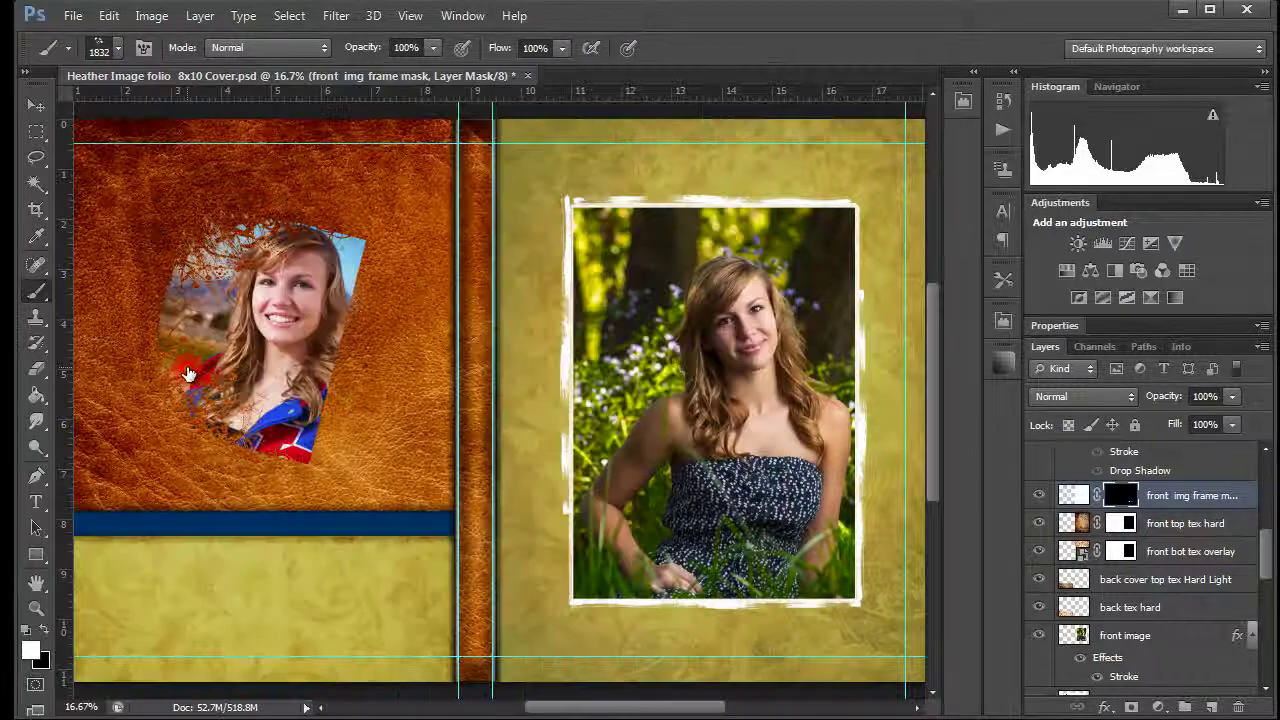
{"action": "left_click_drag", "start_coordinate": [805, 487], "coordinate": [721, 479]}
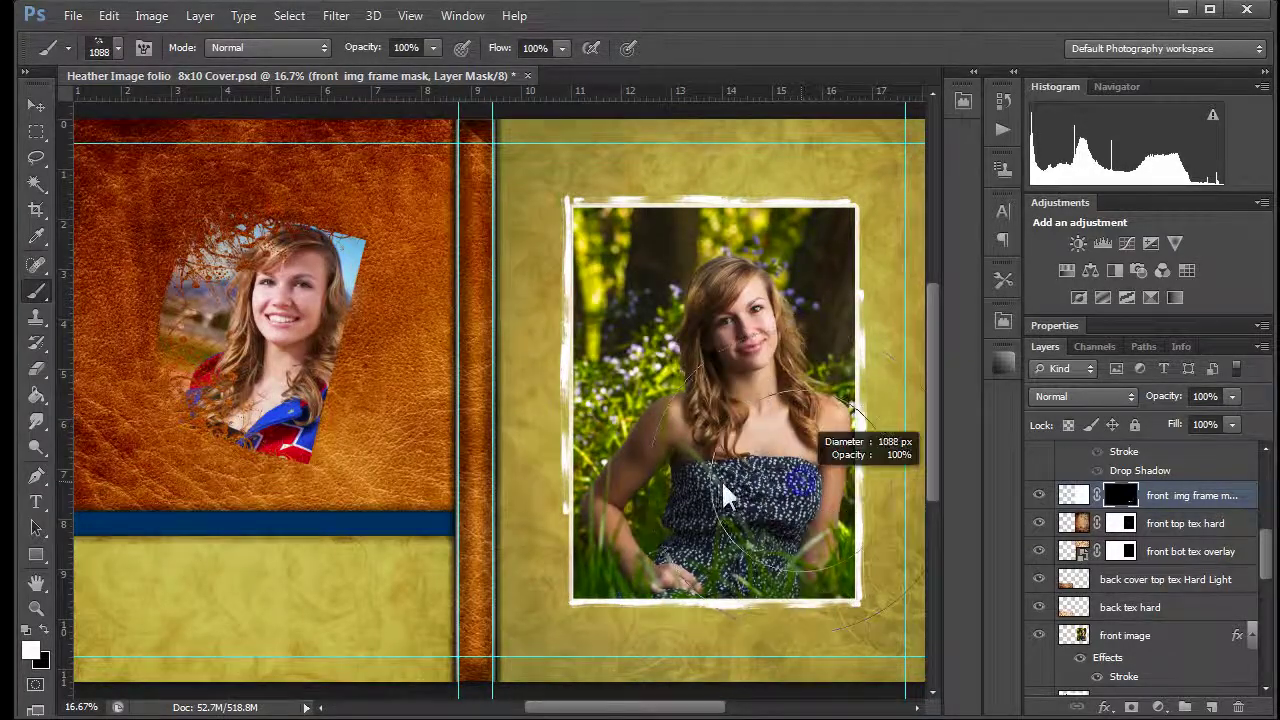
Enlarge the flower tip to 500 px, rotate it to -26° and stamp it at the portrait frame's lower-right corner
{"action": "left_click", "coordinate": [141, 47]}
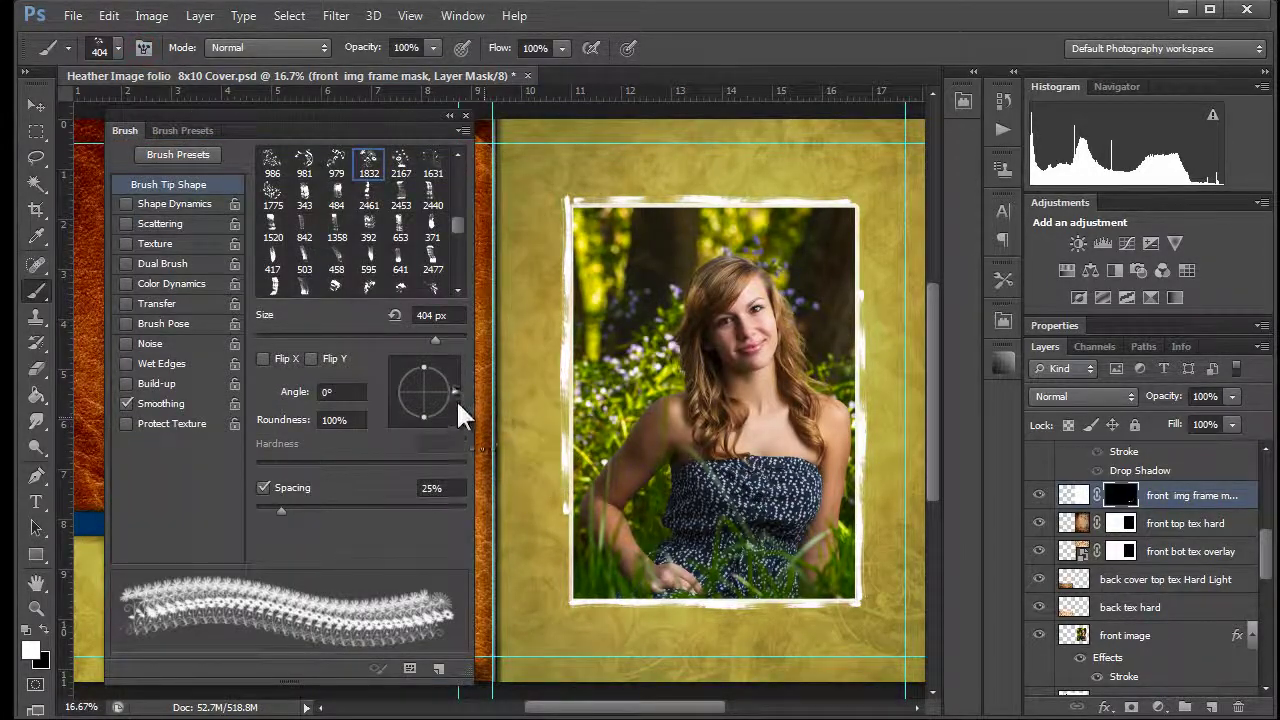
{"action": "left_click_drag", "start_coordinate": [455, 393], "coordinate": [453, 399]}
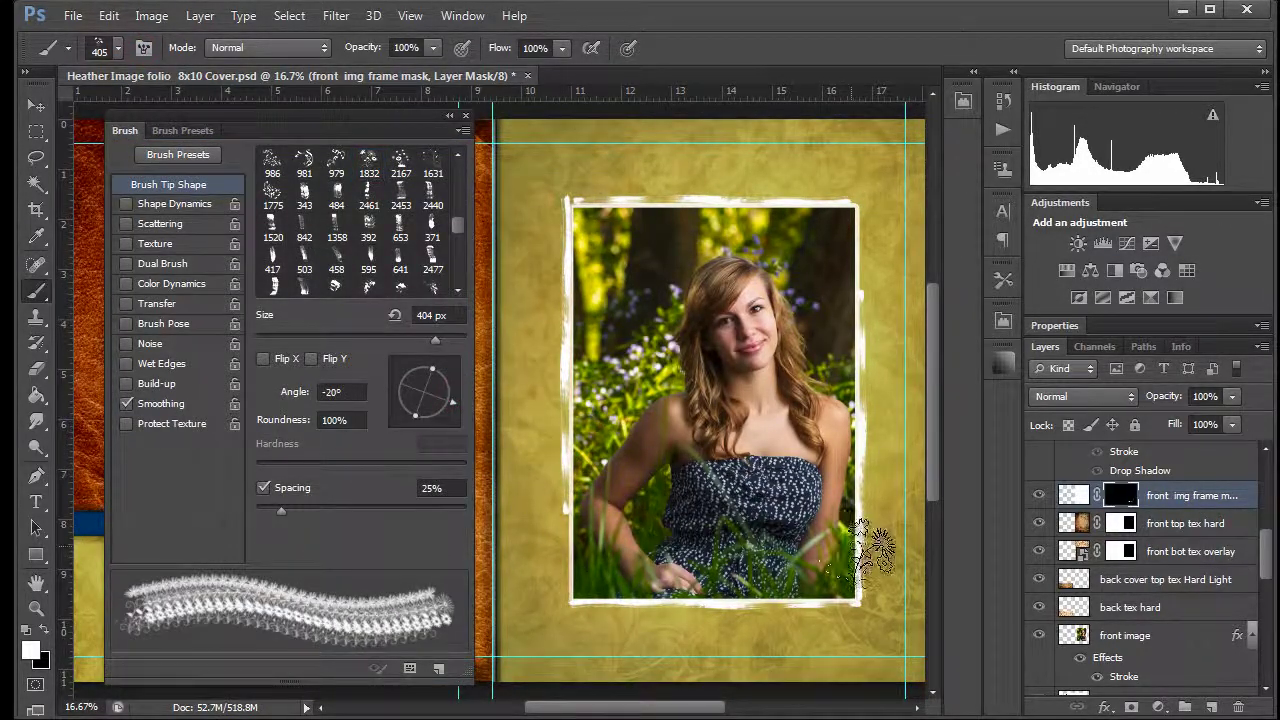
{"action": "mouse_move", "coordinate": [880, 565]}
{"action": "left_mouse_down"}
{"action": "mouse_move", "coordinate": [894, 580]}
{"action": "mouse_move", "coordinate": [903, 571]}
{"action": "mouse_move", "coordinate": [884, 558]}
{"action": "left_mouse_up"}
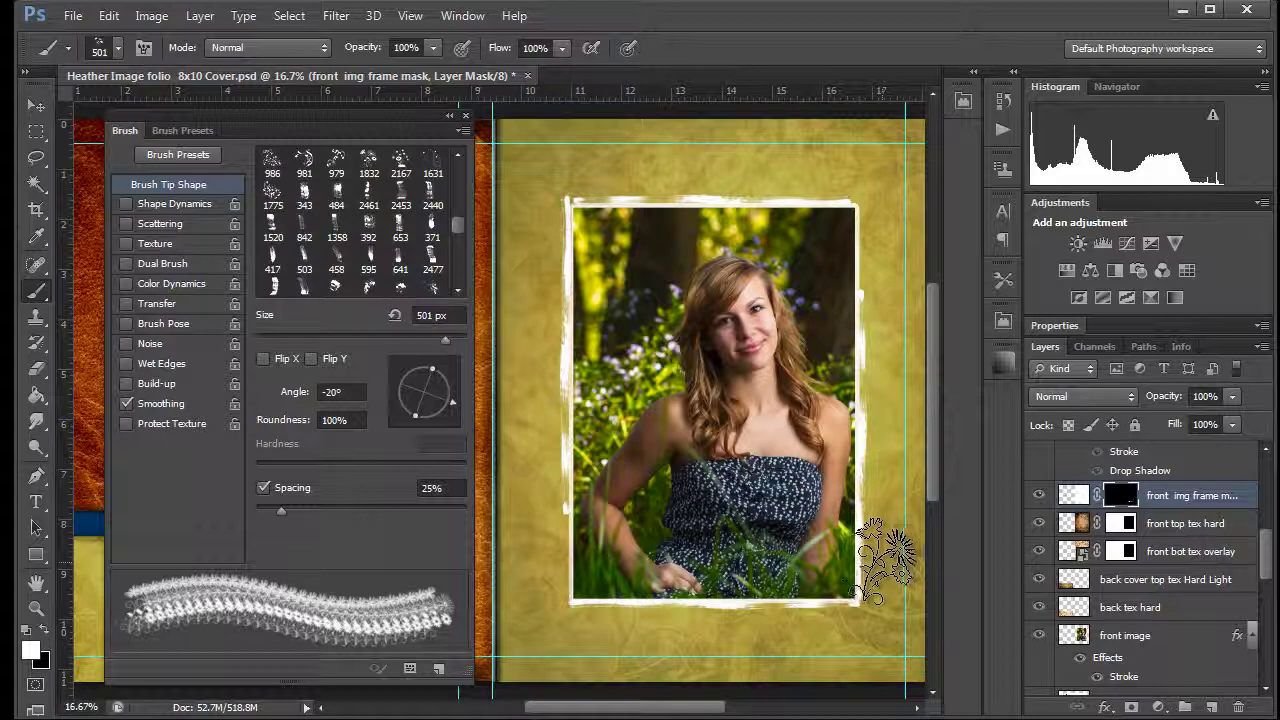
{"action": "left_click_drag", "start_coordinate": [453, 404], "coordinate": [450, 401]}
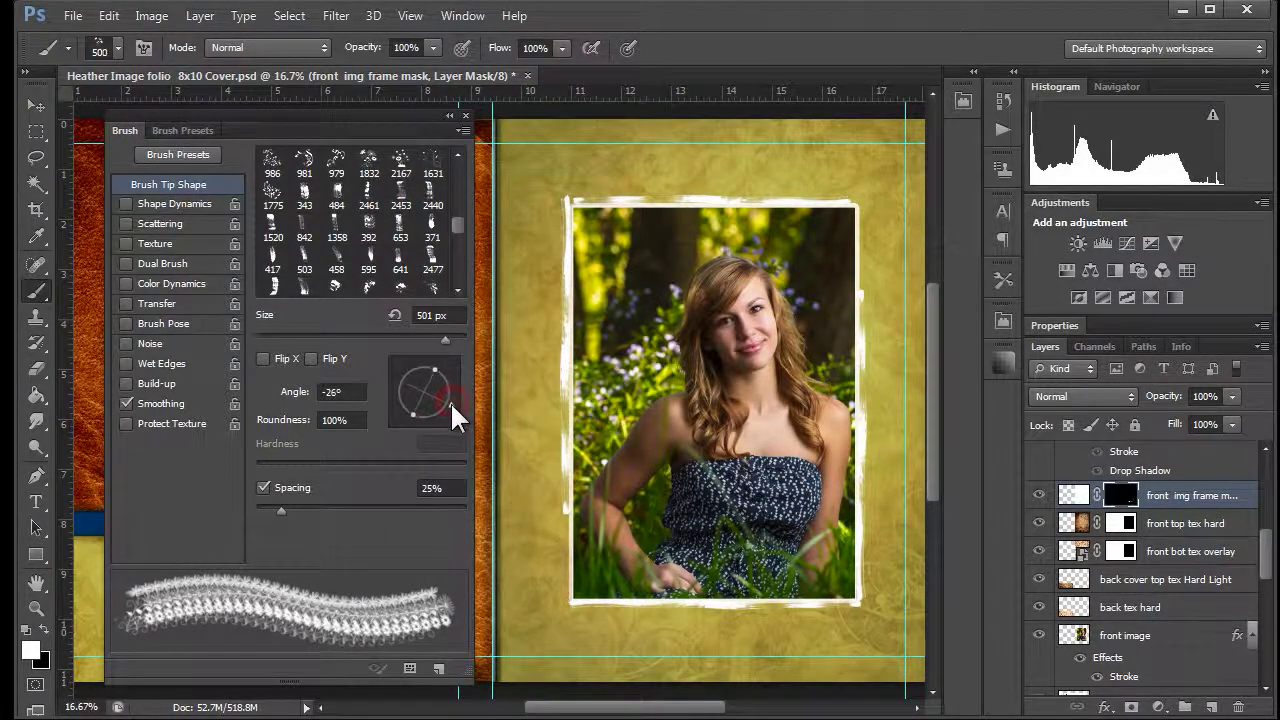
{"action": "left_click", "coordinate": [886, 562]}
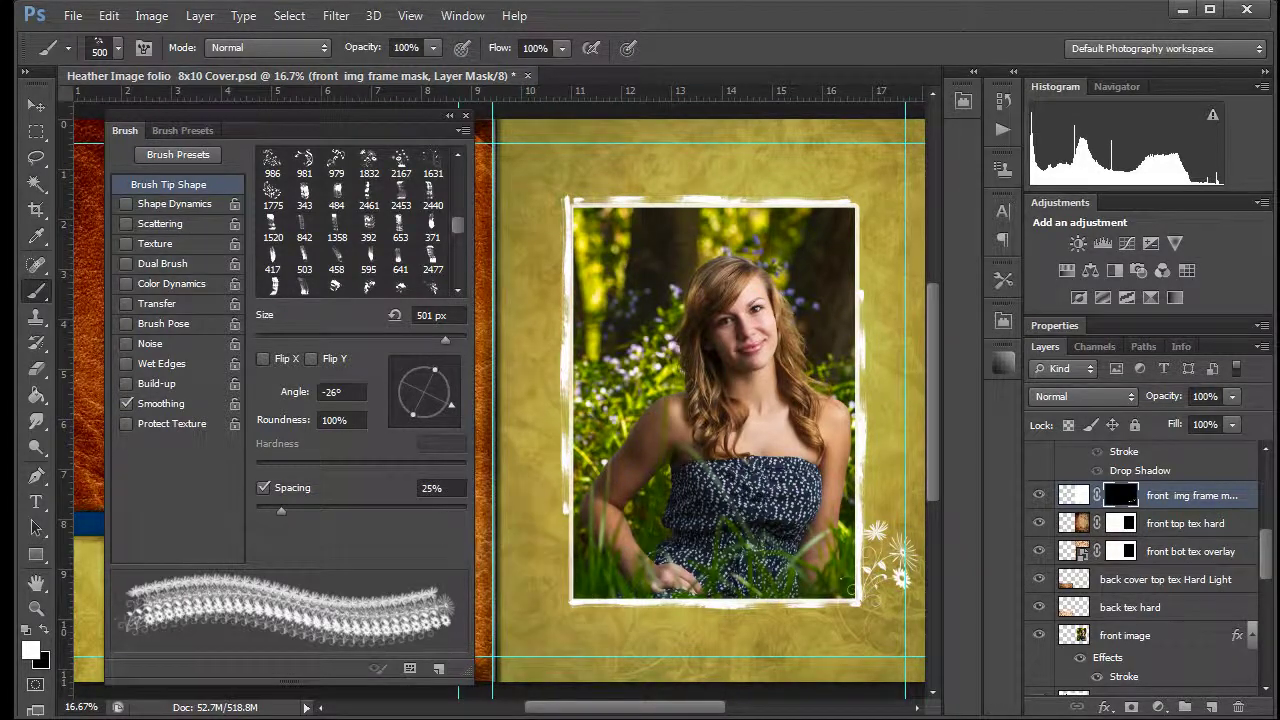
Try the flower tip at the frame's lower-left corner with Flip X, Flip Y and angles of -35° and 2°
{"action": "left_click", "coordinate": [594, 558]}
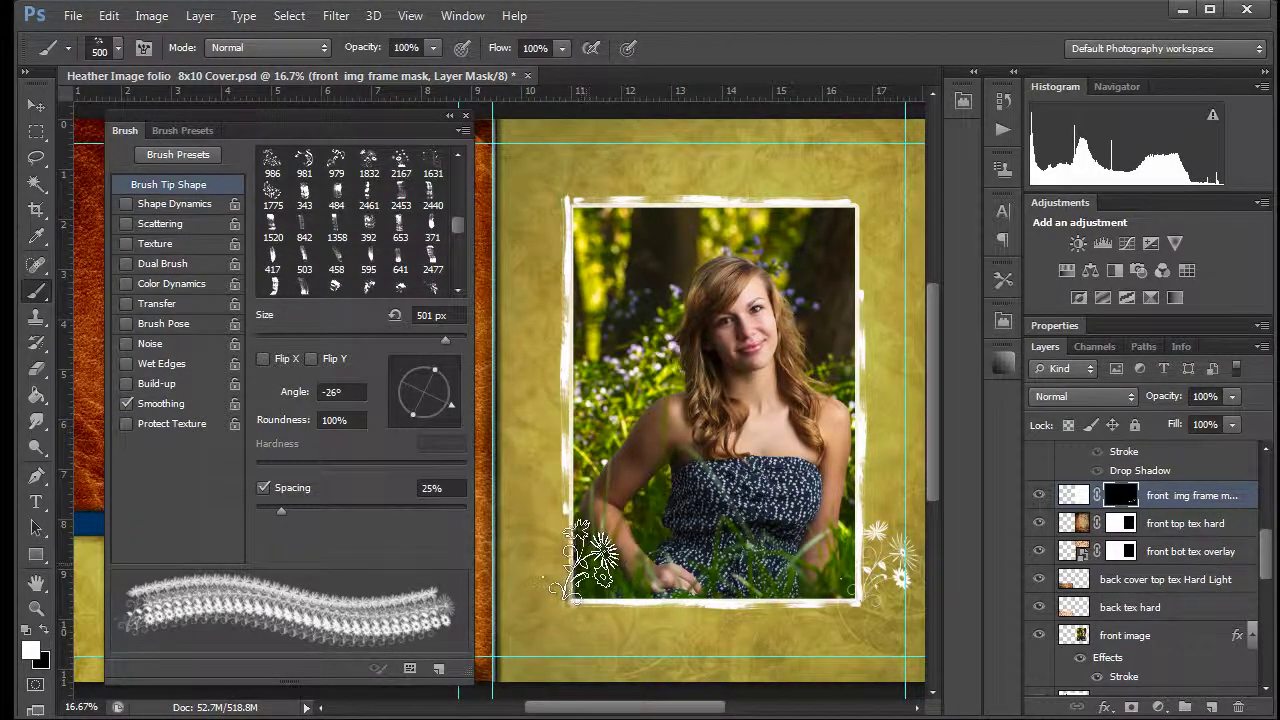
{"action": "key", "text": "ctrl+z"}
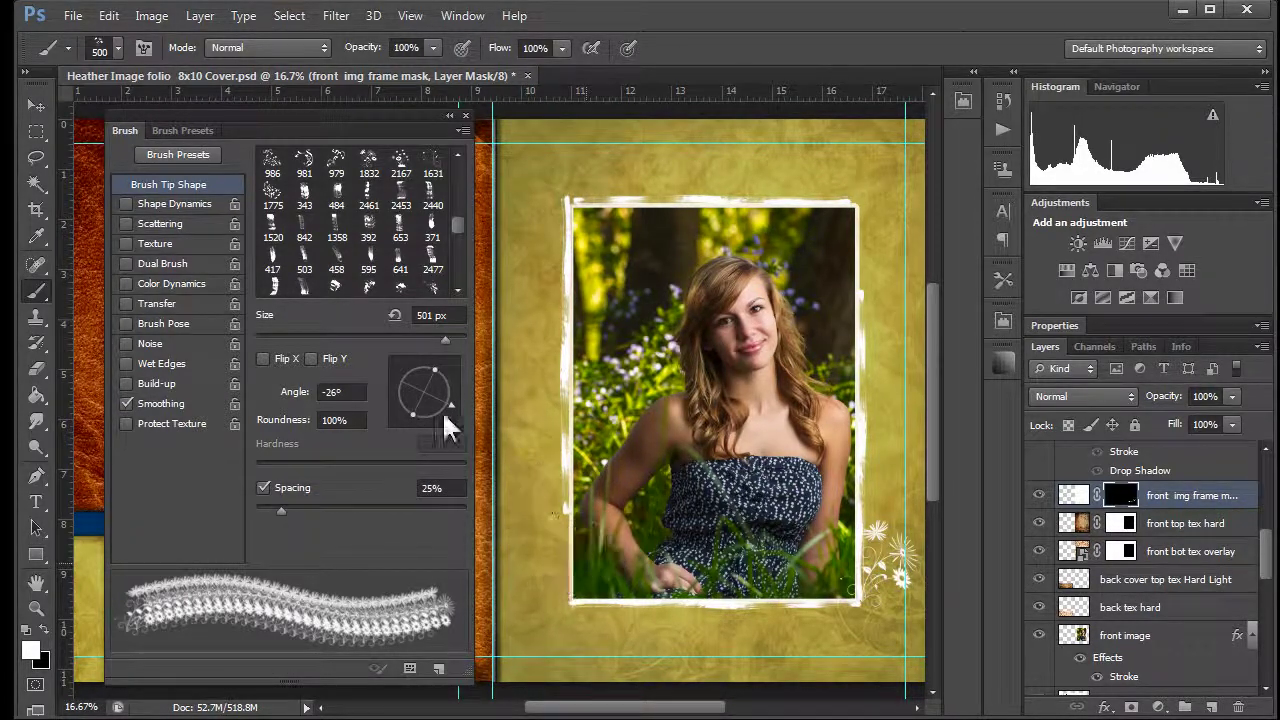
{"action": "left_click", "coordinate": [263, 359]}
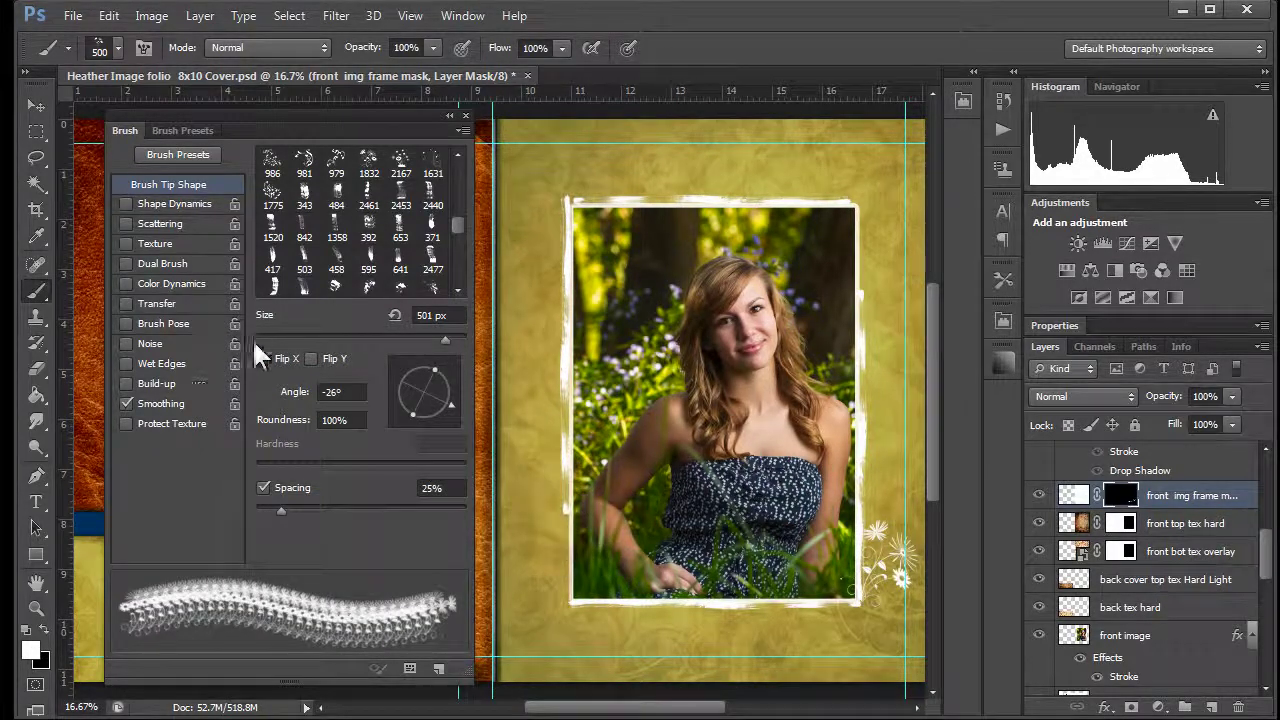
{"action": "left_click", "coordinate": [263, 359]}
{"action": "left_click", "coordinate": [312, 358]}
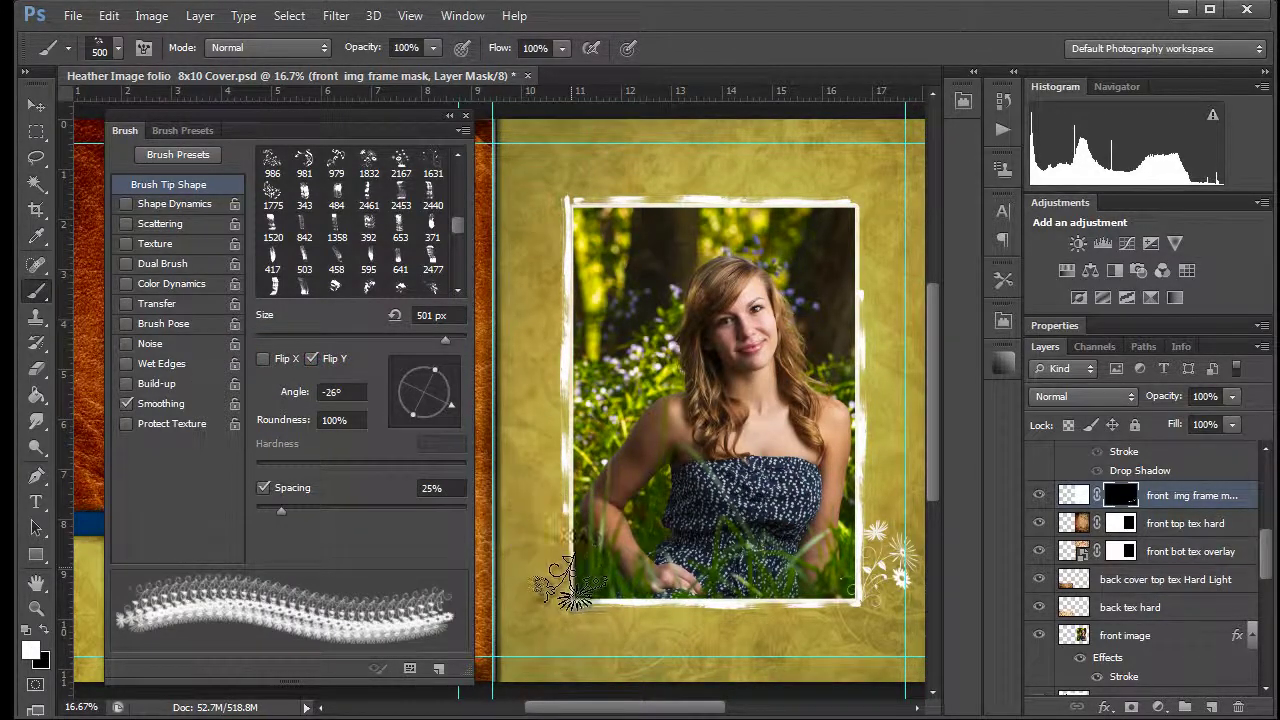
{"action": "left_click", "coordinate": [313, 358]}
{"action": "left_click", "coordinate": [264, 358]}
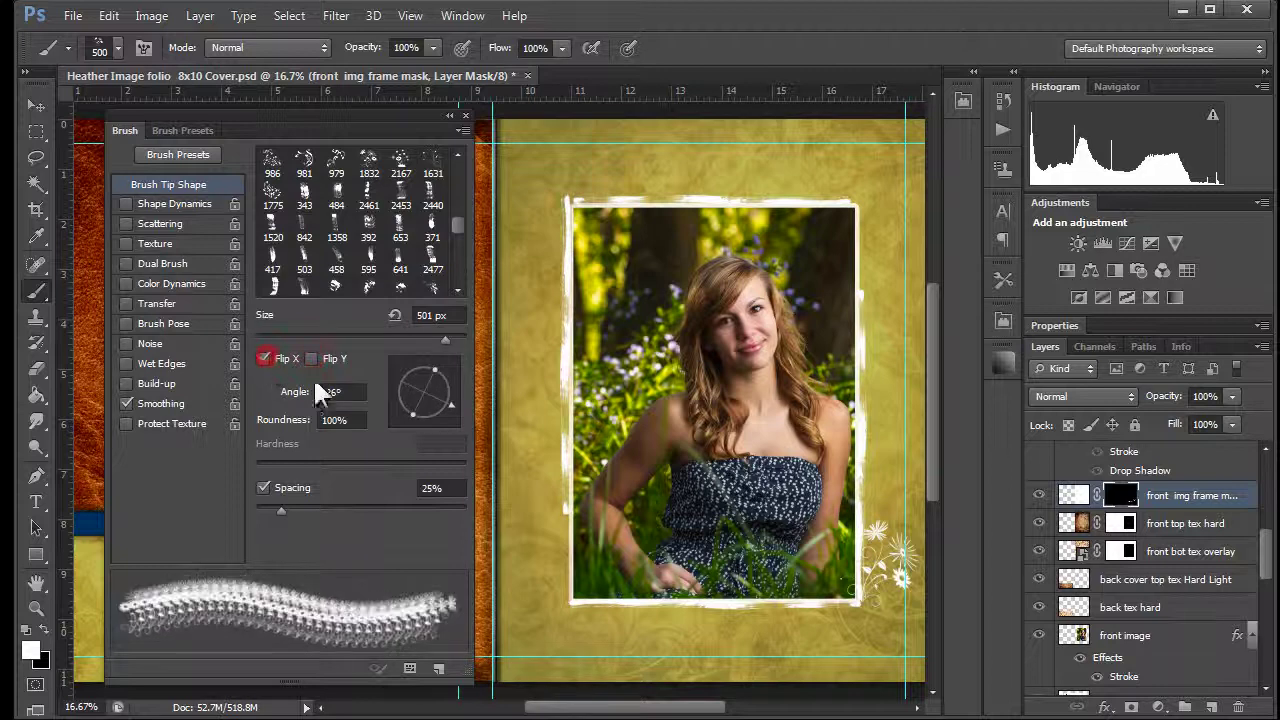
{"action": "mouse_move", "coordinate": [446, 401]}
{"action": "left_mouse_down"}
{"action": "mouse_move", "coordinate": [410, 369]}
{"action": "mouse_move", "coordinate": [403, 403]}
{"action": "mouse_move", "coordinate": [429, 422]}
{"action": "left_mouse_up"}
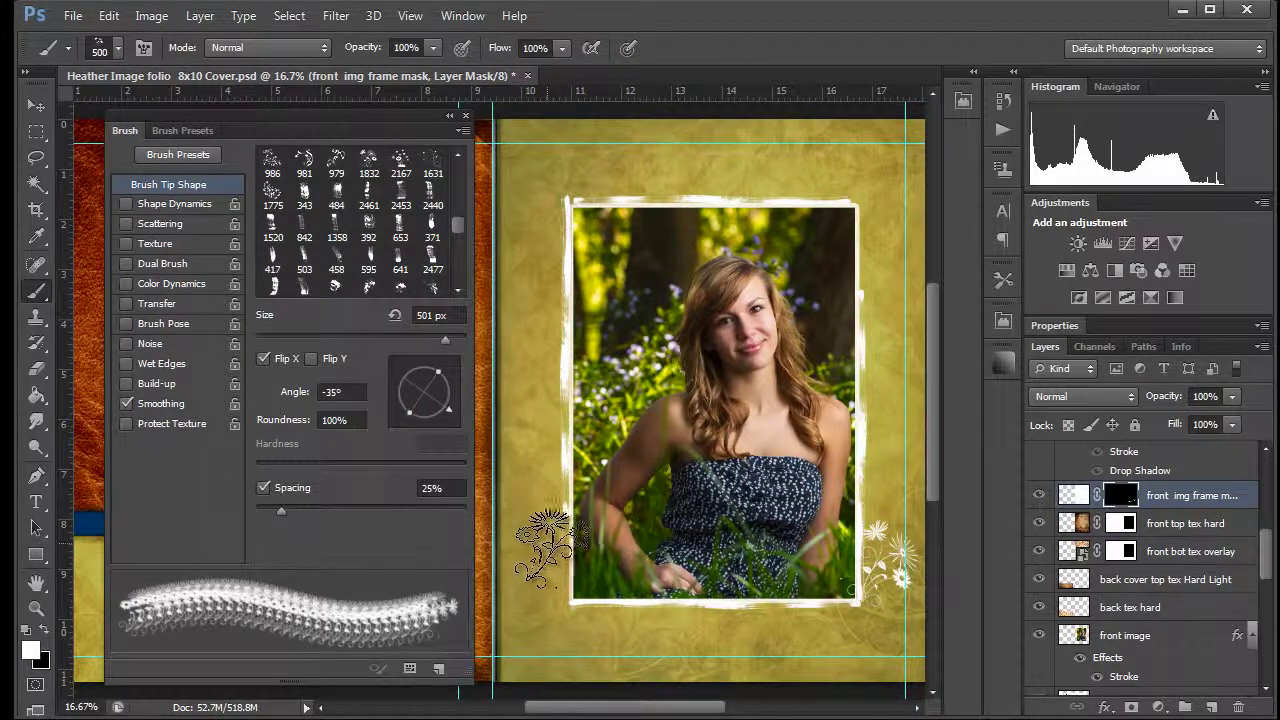
{"action": "left_click", "coordinate": [264, 358]}
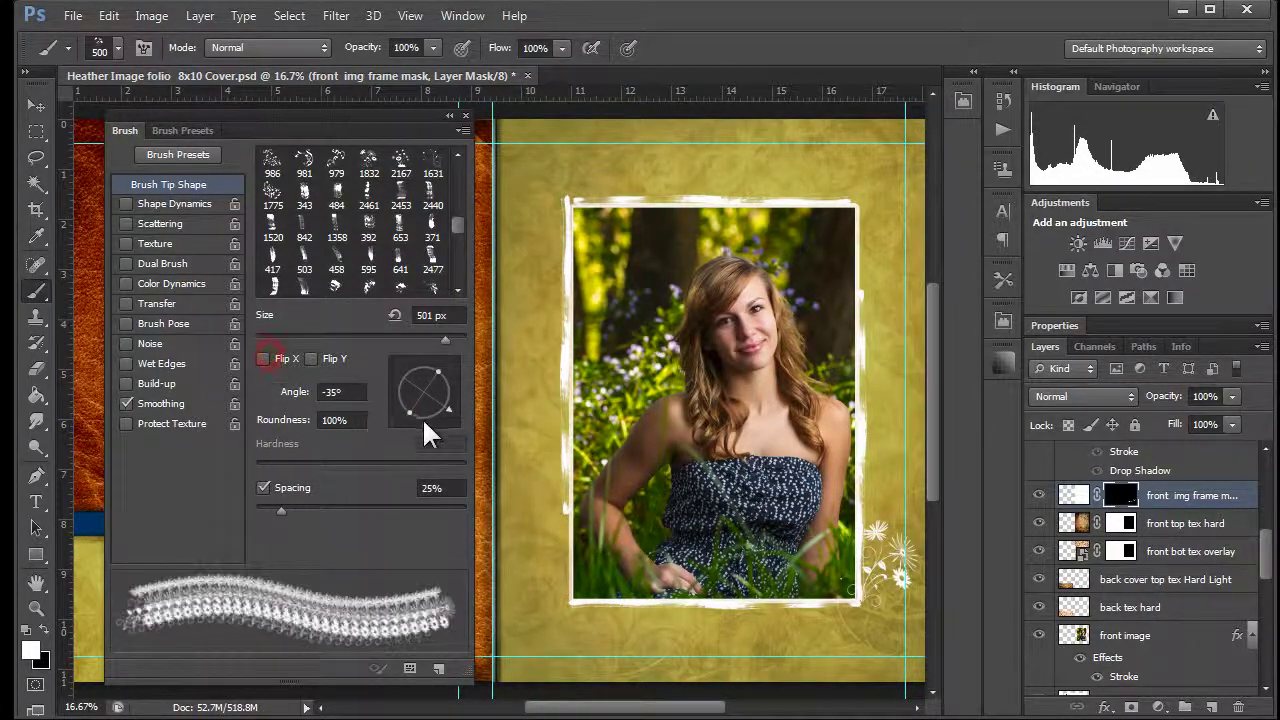
{"action": "left_click_drag", "start_coordinate": [445, 406], "coordinate": [446, 388]}
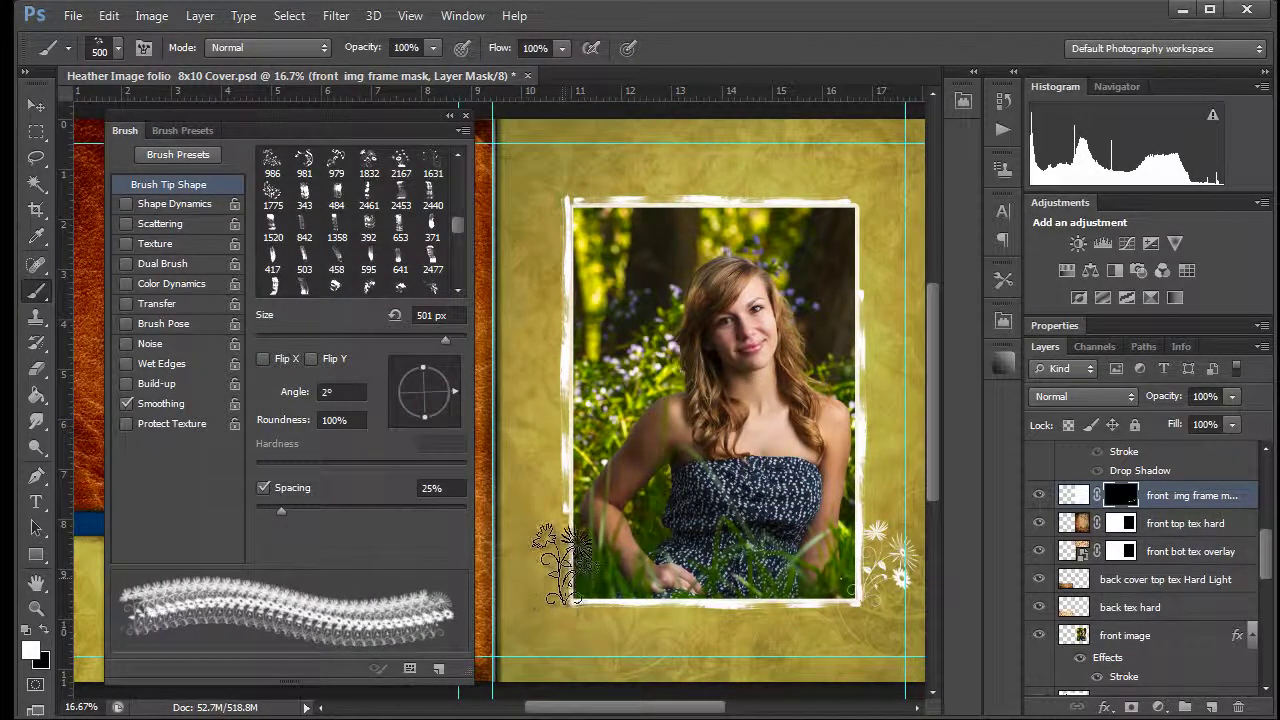
Flip the flower tip horizontally, rotate it to 24° and stamp it at the portrait frame's lower-left corner
{"action": "left_click", "coordinate": [262, 358]}
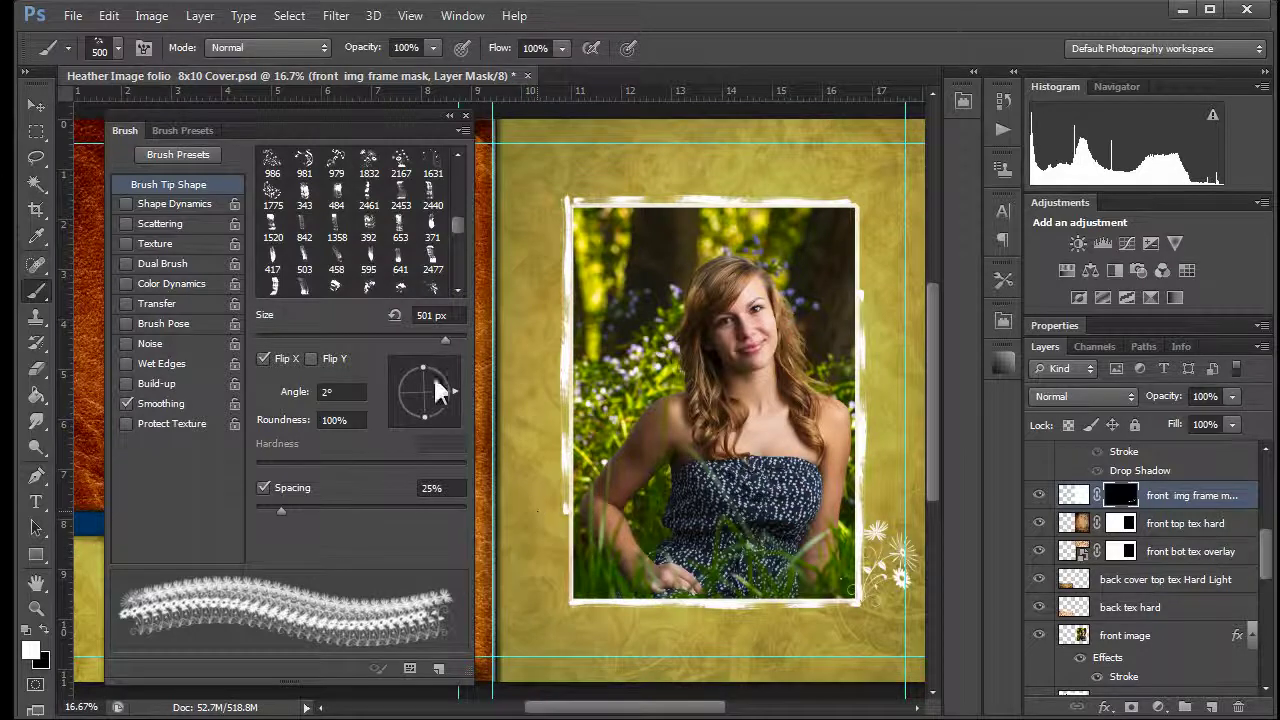
{"action": "left_click_drag", "start_coordinate": [452, 387], "coordinate": [452, 375]}
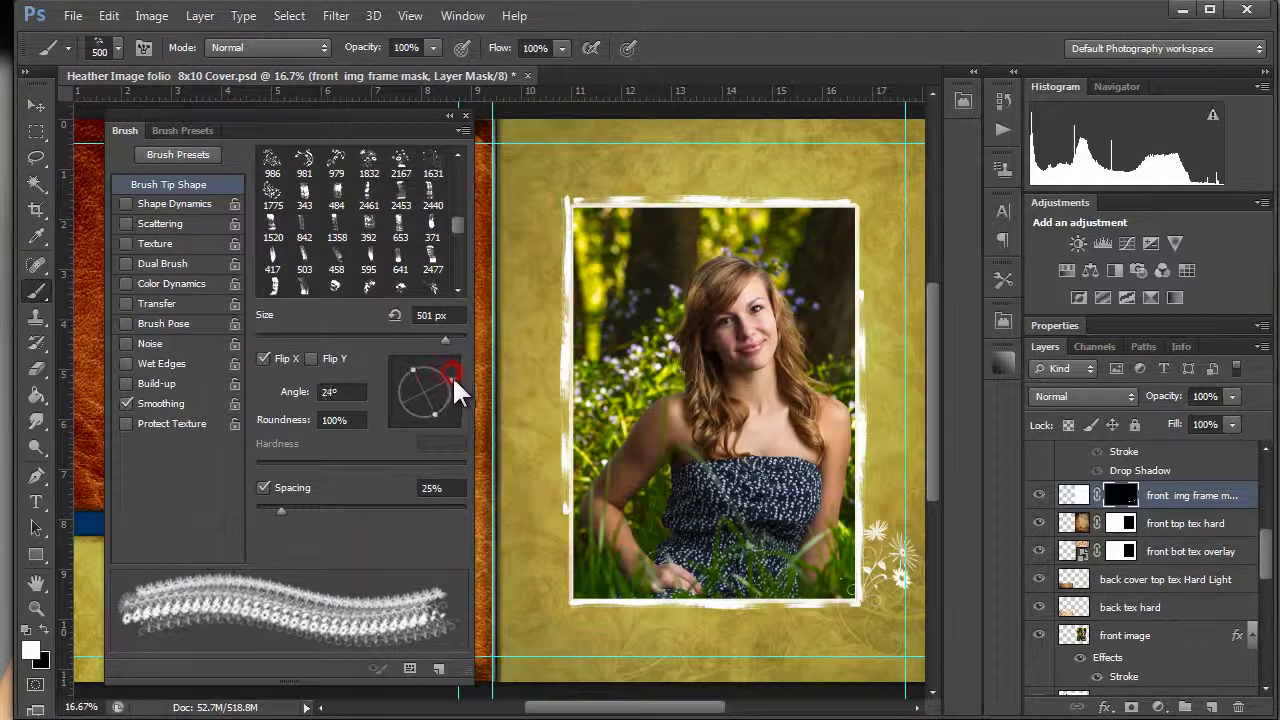
{"action": "left_click", "coordinate": [545, 558]}
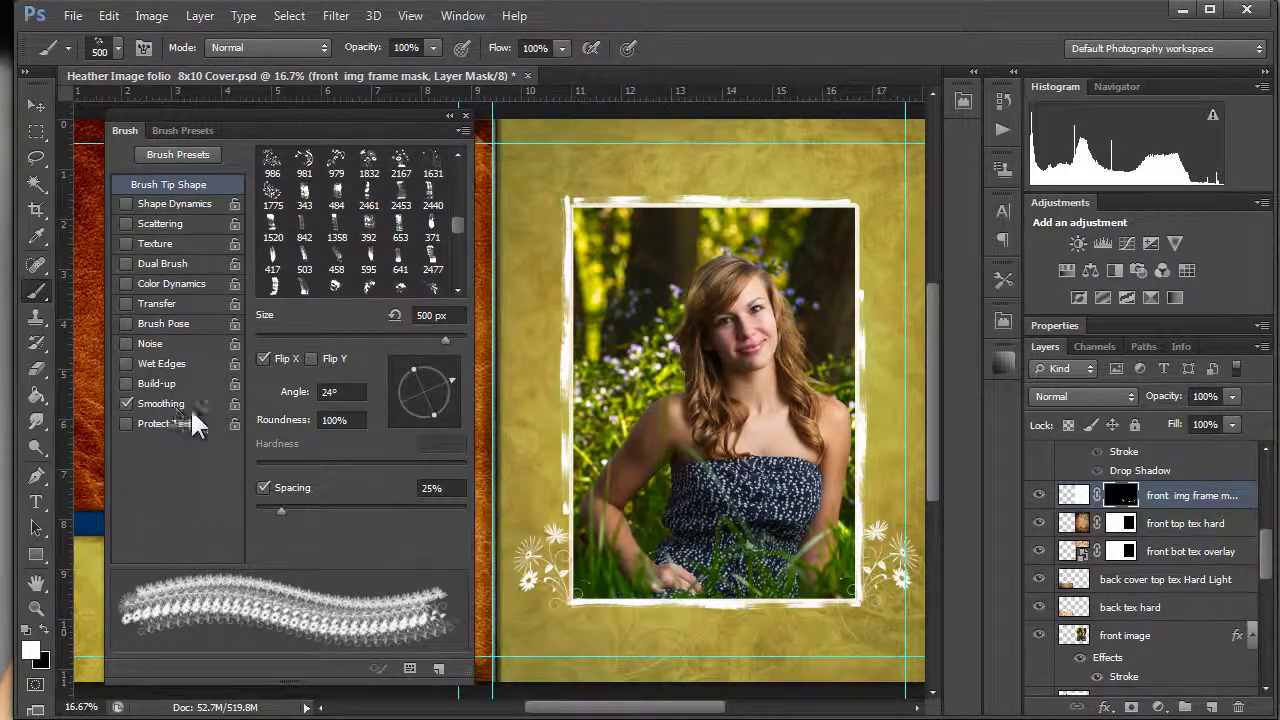
Choose the 979 px leafy swirl brush tip and reduce it to 500 px
{"action": "left_click", "coordinate": [102, 44]}
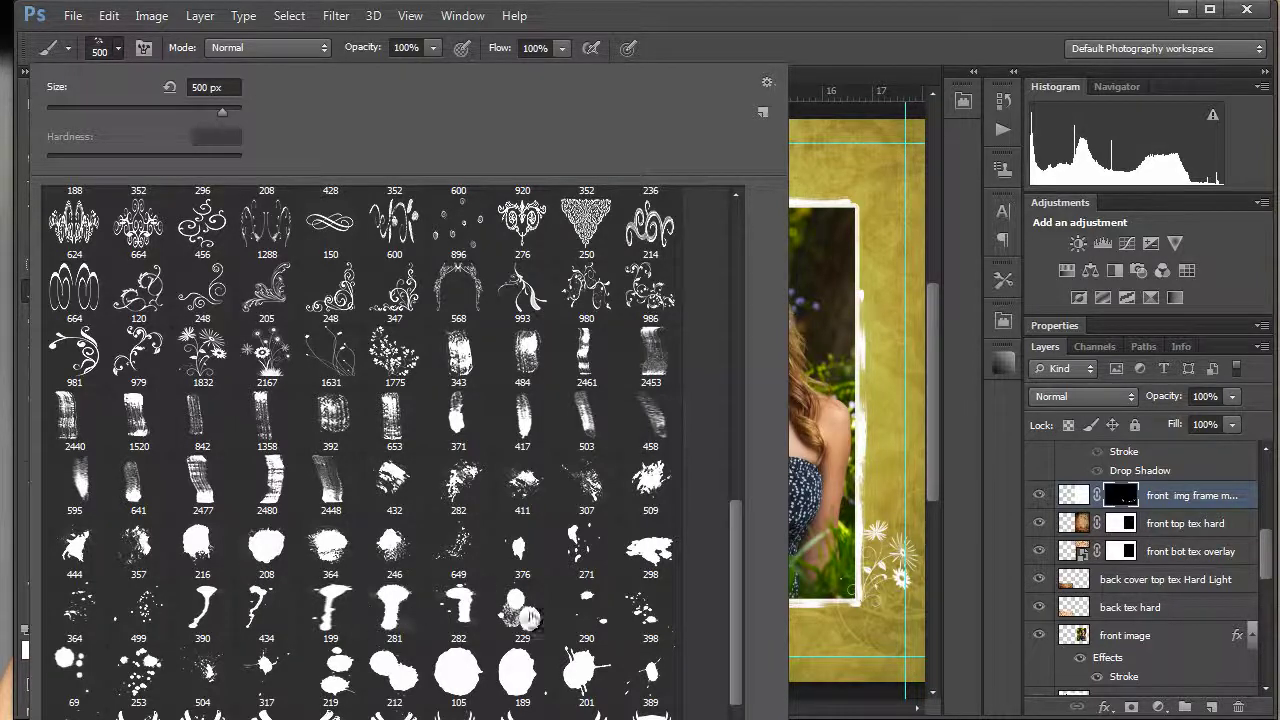
{"action": "key", "text": "F5"}
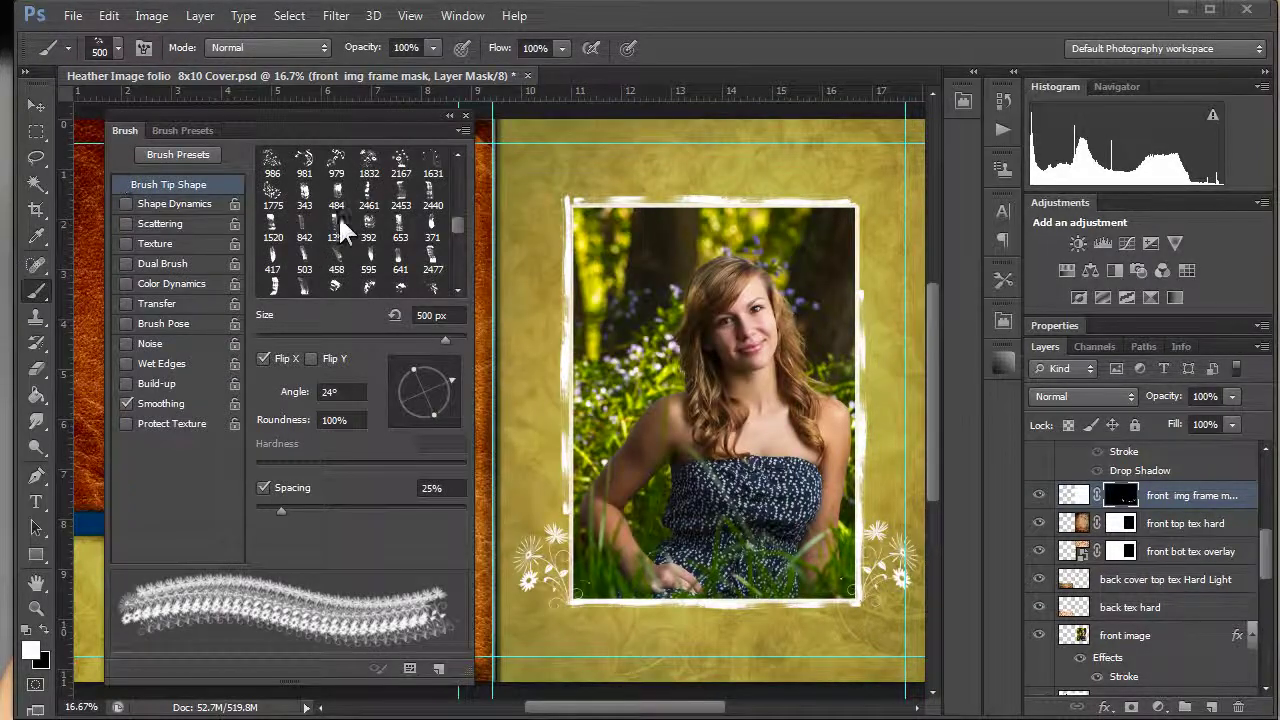
{"action": "left_click", "coordinate": [95, 48]}
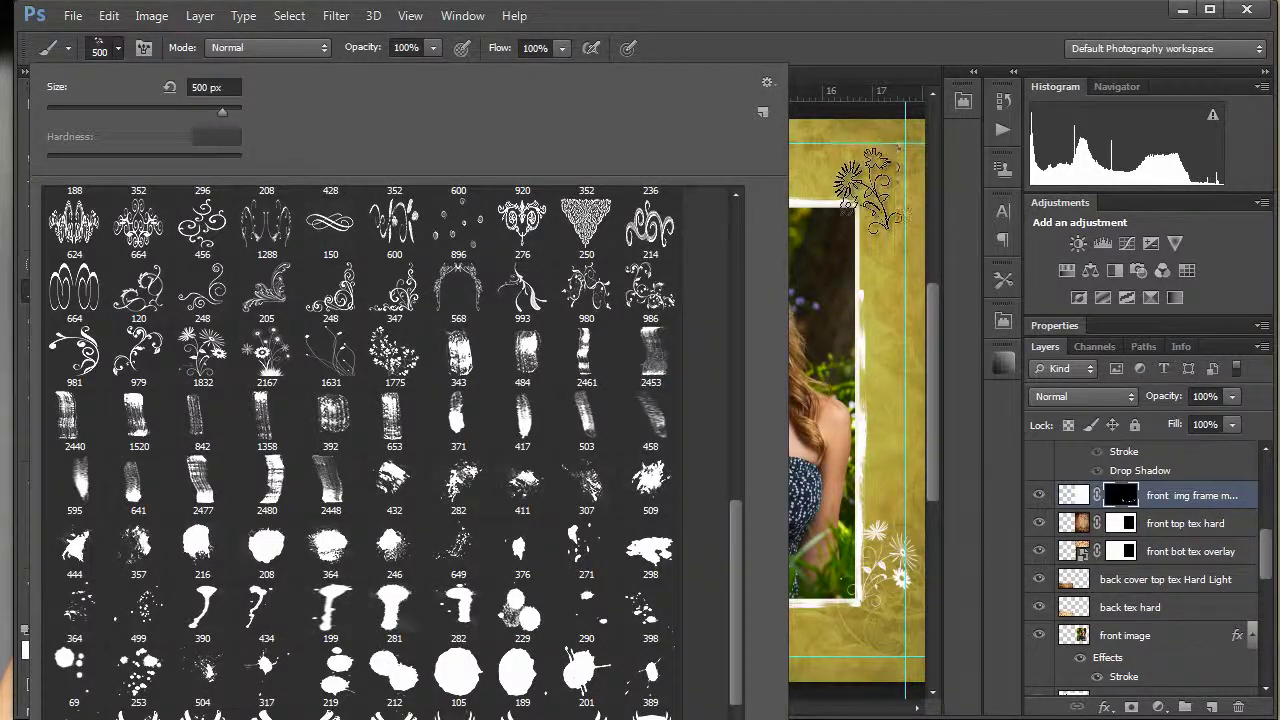
{"action": "left_click", "coordinate": [134, 370]}
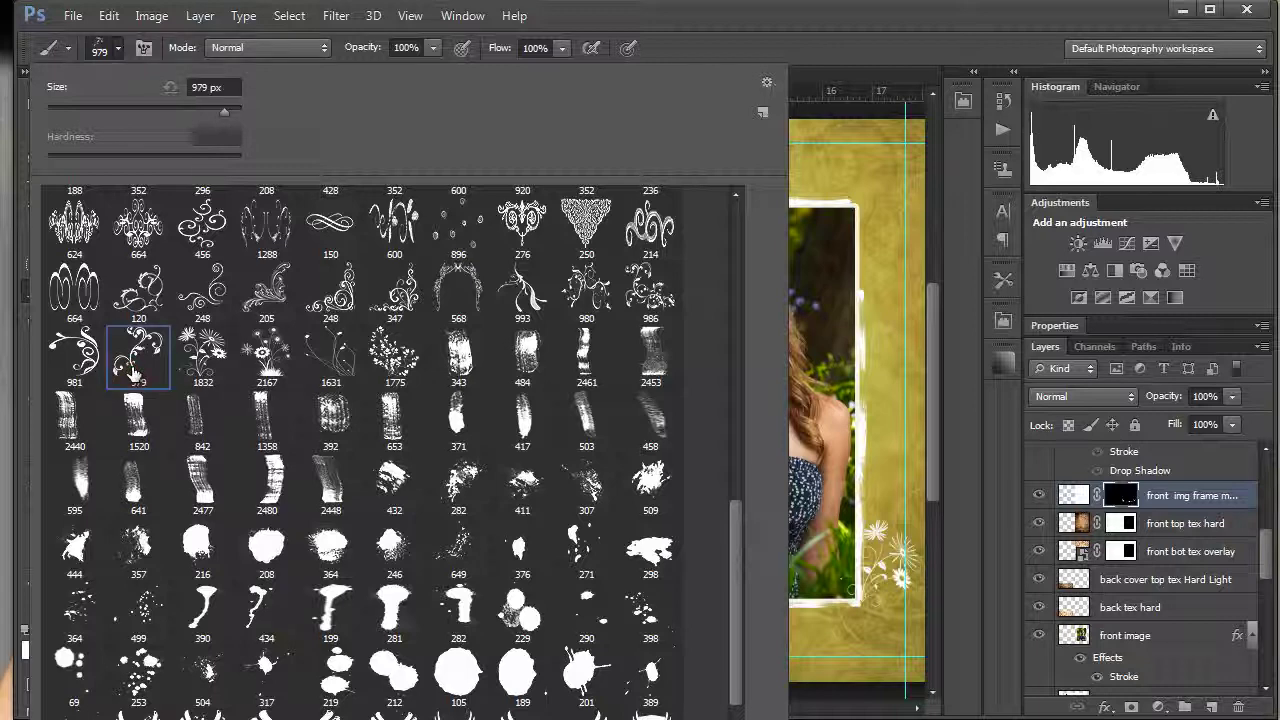
{"action": "key", "text": "Return"}
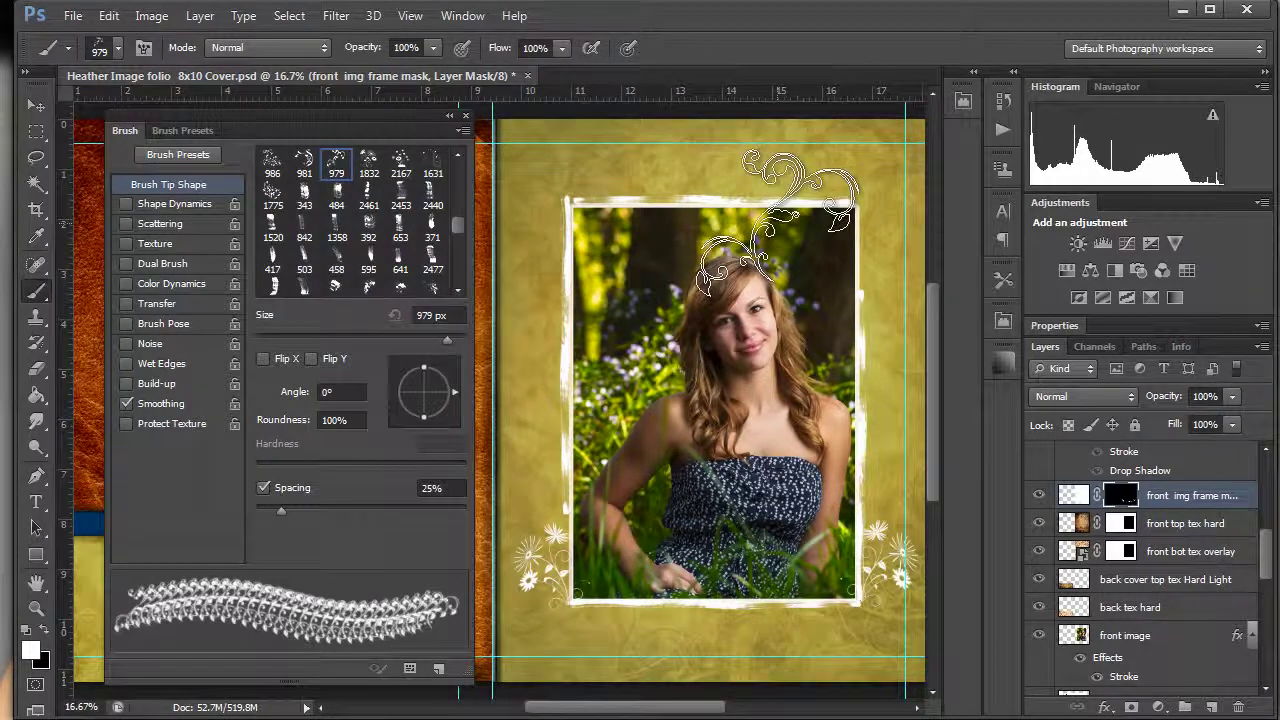
{"action": "left_click_drag", "start_coordinate": [780, 222], "coordinate": [836, 212]}
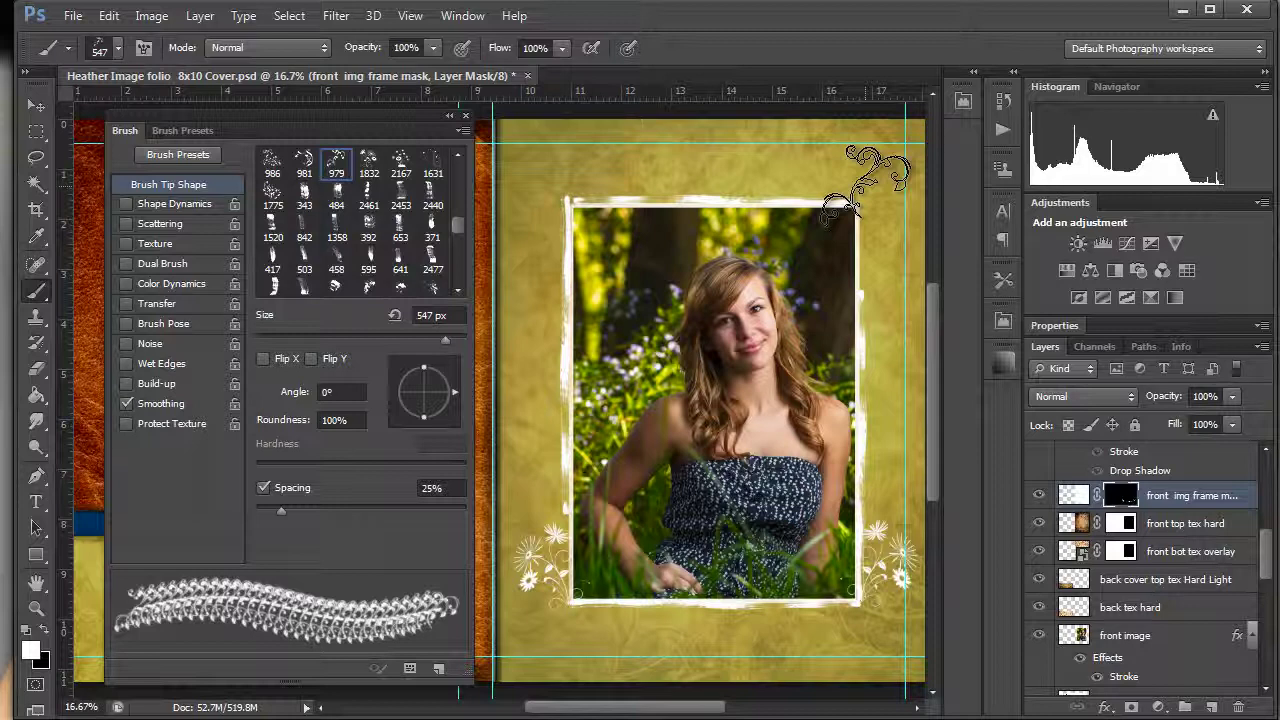
Rotate the swirl tip to -36° and stamp it at the portrait frame's upper-right corner
{"action": "left_click_drag", "start_coordinate": [455, 387], "coordinate": [448, 402]}
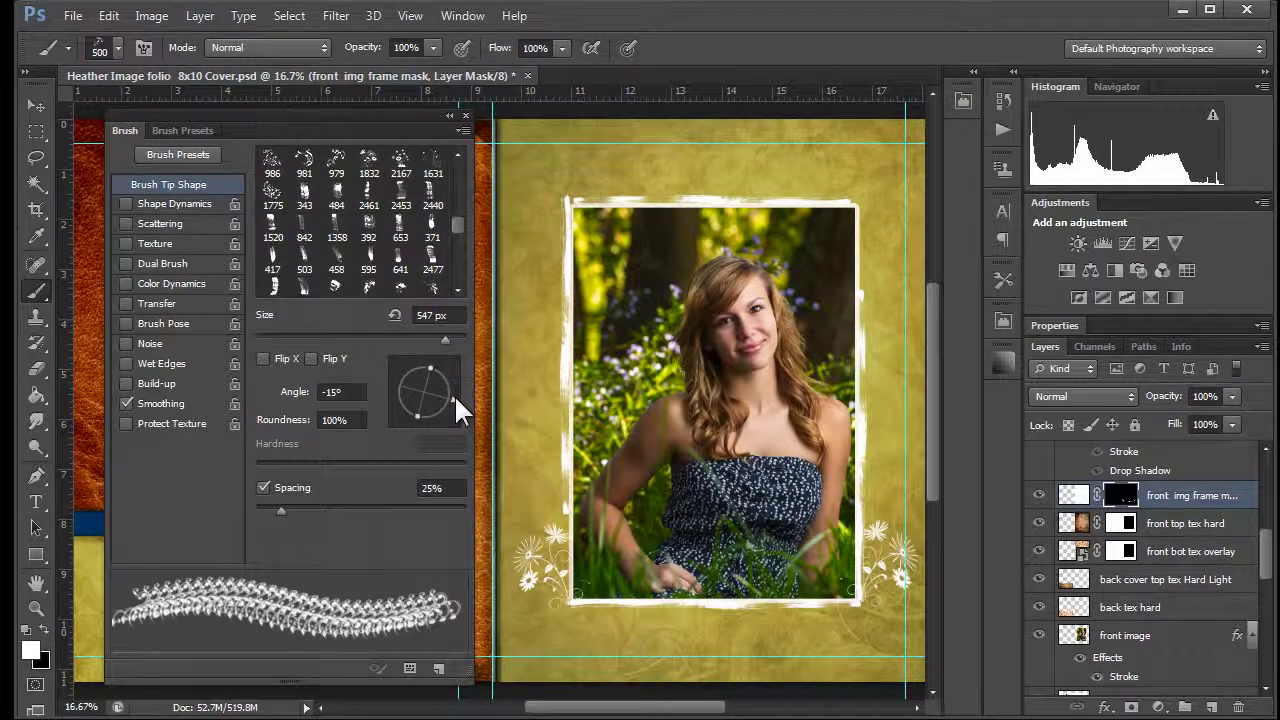
{"action": "left_click_drag", "start_coordinate": [454, 394], "coordinate": [450, 398]}
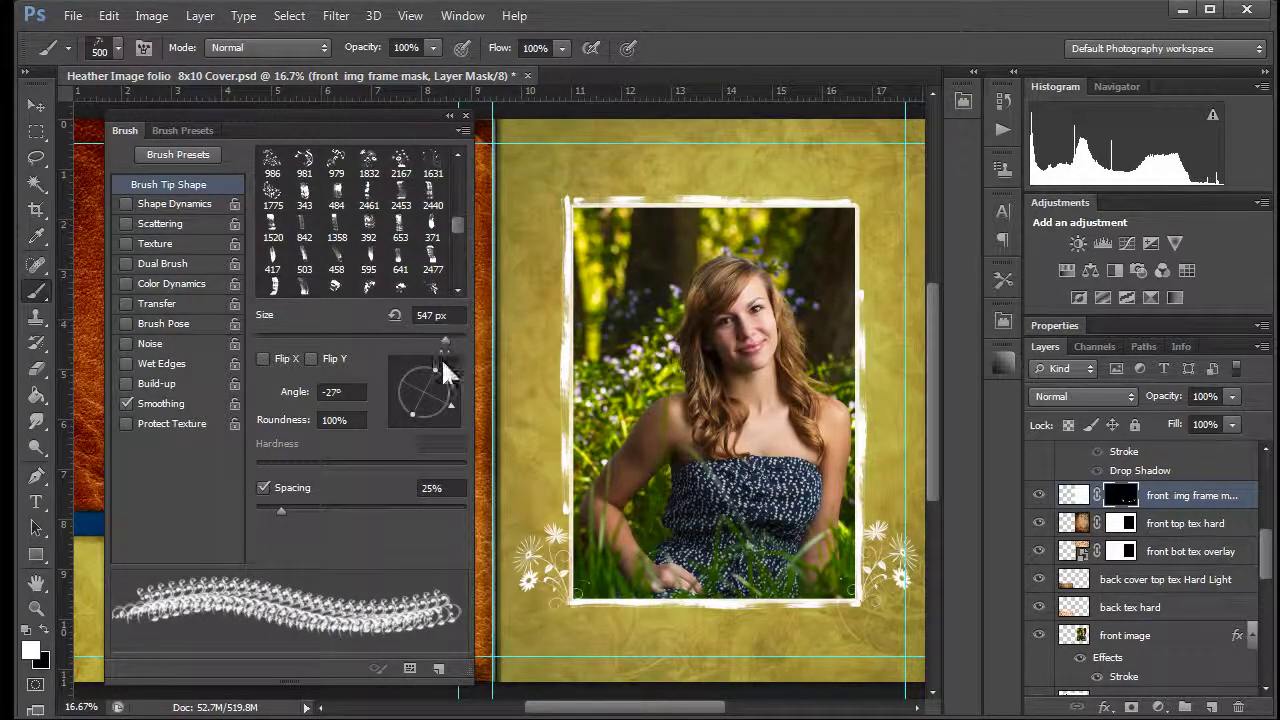
{"action": "left_click_drag", "start_coordinate": [447, 423], "coordinate": [443, 413]}
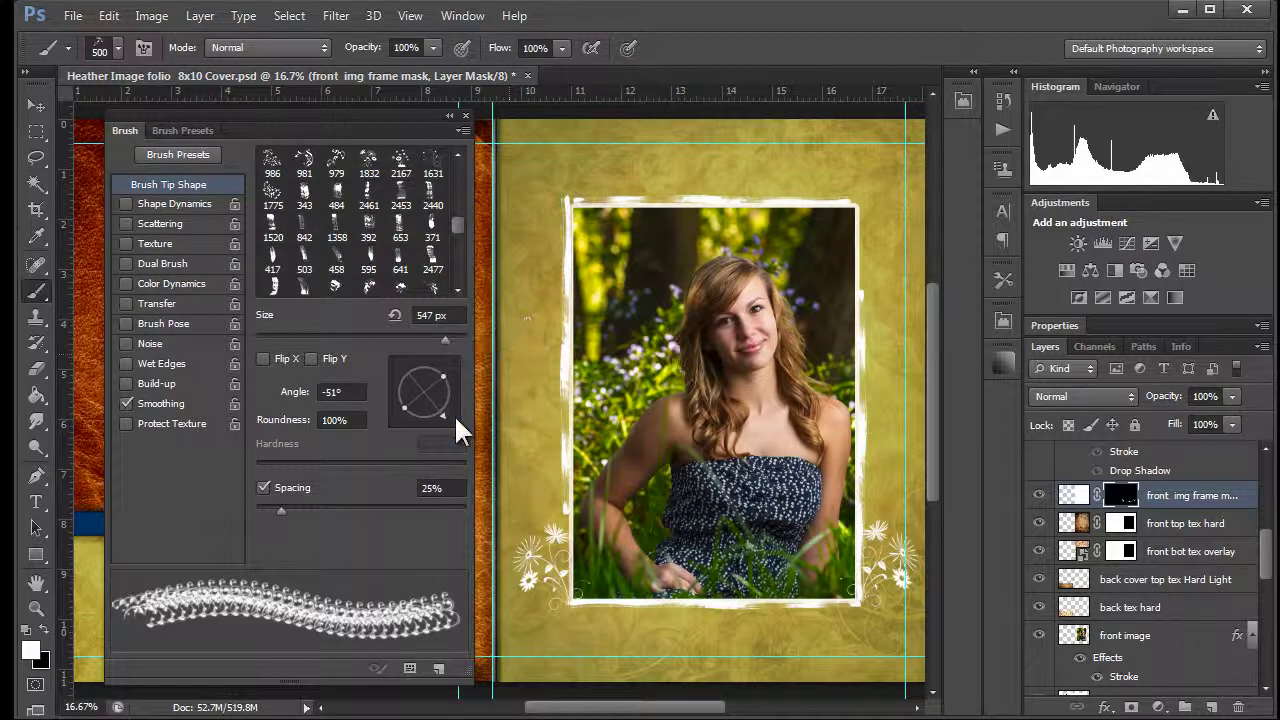
{"action": "left_click_drag", "start_coordinate": [441, 413], "coordinate": [454, 406]}
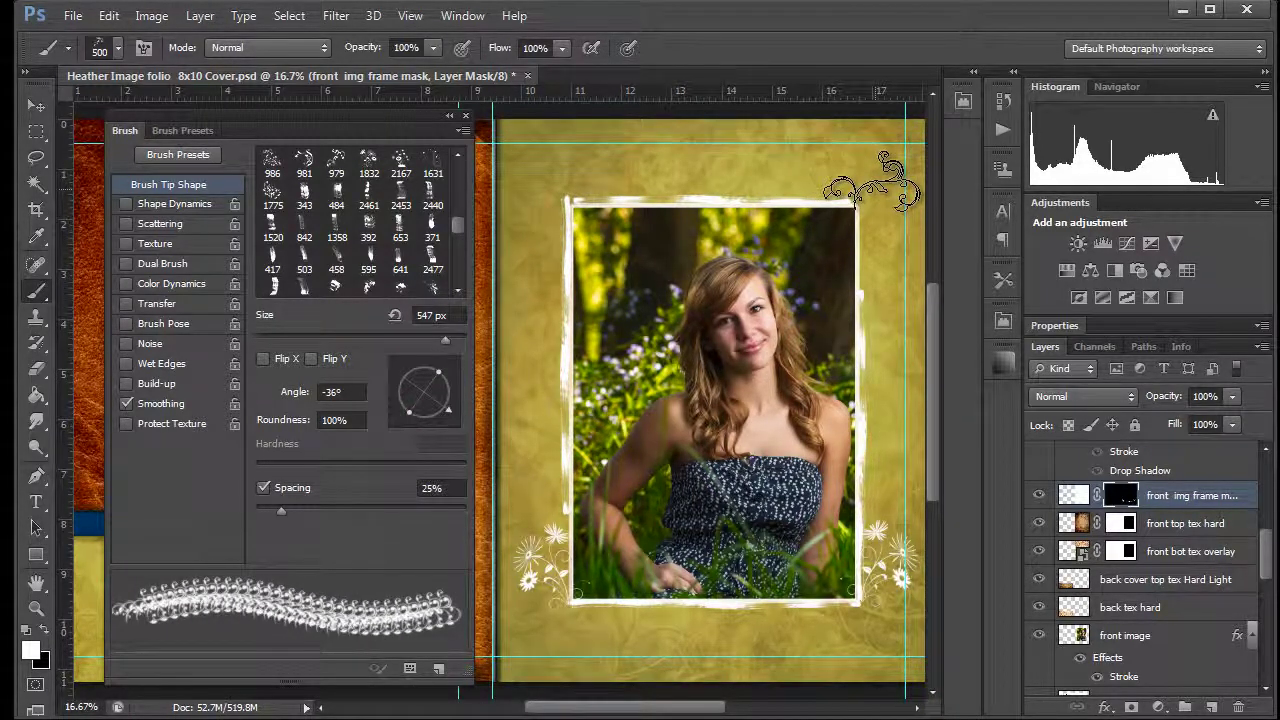
{"action": "left_click", "coordinate": [870, 181]}
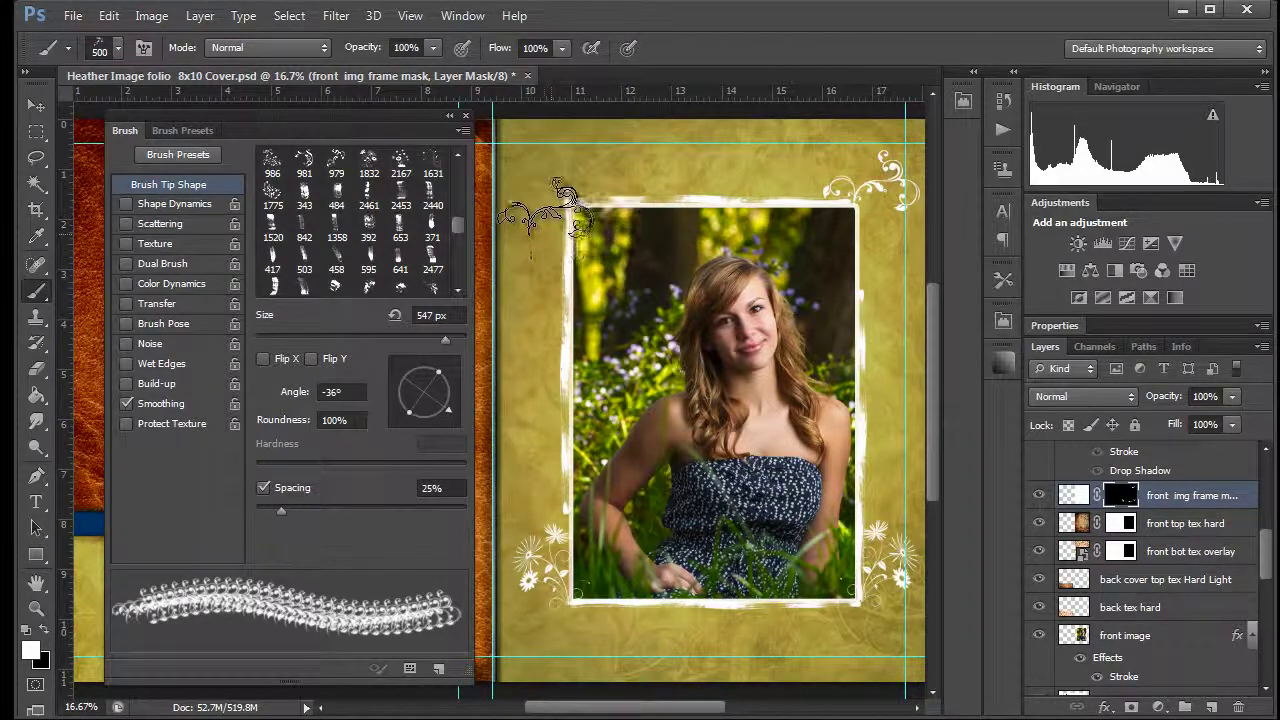
Flip the swirl tip horizontally, rotate it to 41° and stamp it at the portrait frame's upper-left corner
{"action": "left_click", "coordinate": [262, 358]}
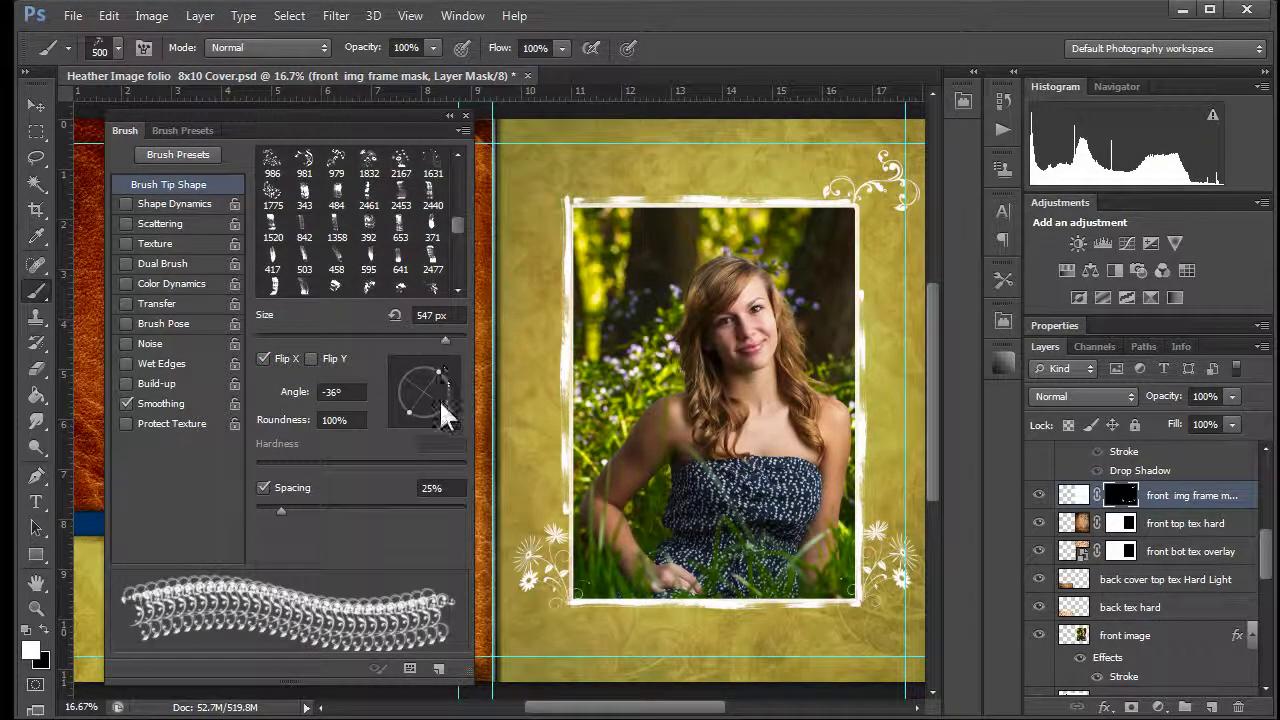
{"action": "mouse_move", "coordinate": [444, 406]}
{"action": "left_mouse_down"}
{"action": "mouse_move", "coordinate": [434, 364]}
{"action": "mouse_move", "coordinate": [396, 381]}
{"action": "mouse_move", "coordinate": [396, 400]}
{"action": "mouse_move", "coordinate": [454, 353]}
{"action": "mouse_move", "coordinate": [466, 382]}
{"action": "mouse_move", "coordinate": [452, 370]}
{"action": "left_mouse_up"}
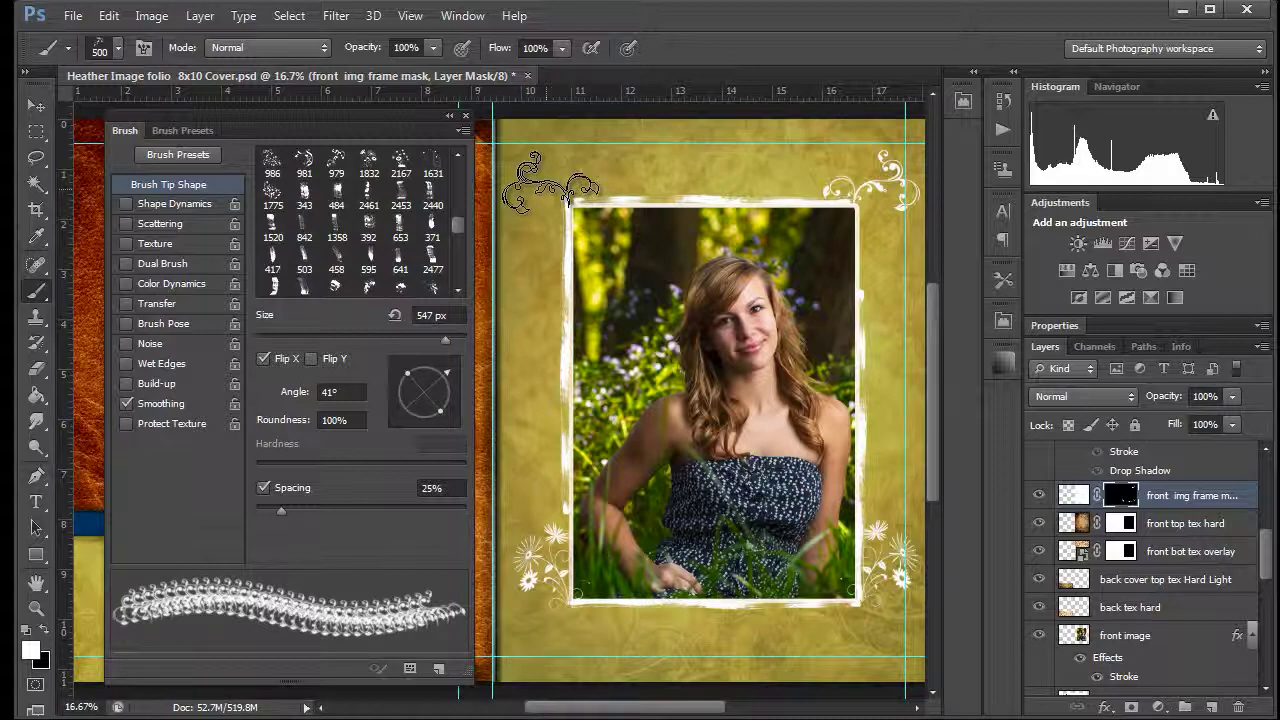
{"action": "left_click", "coordinate": [553, 180]}
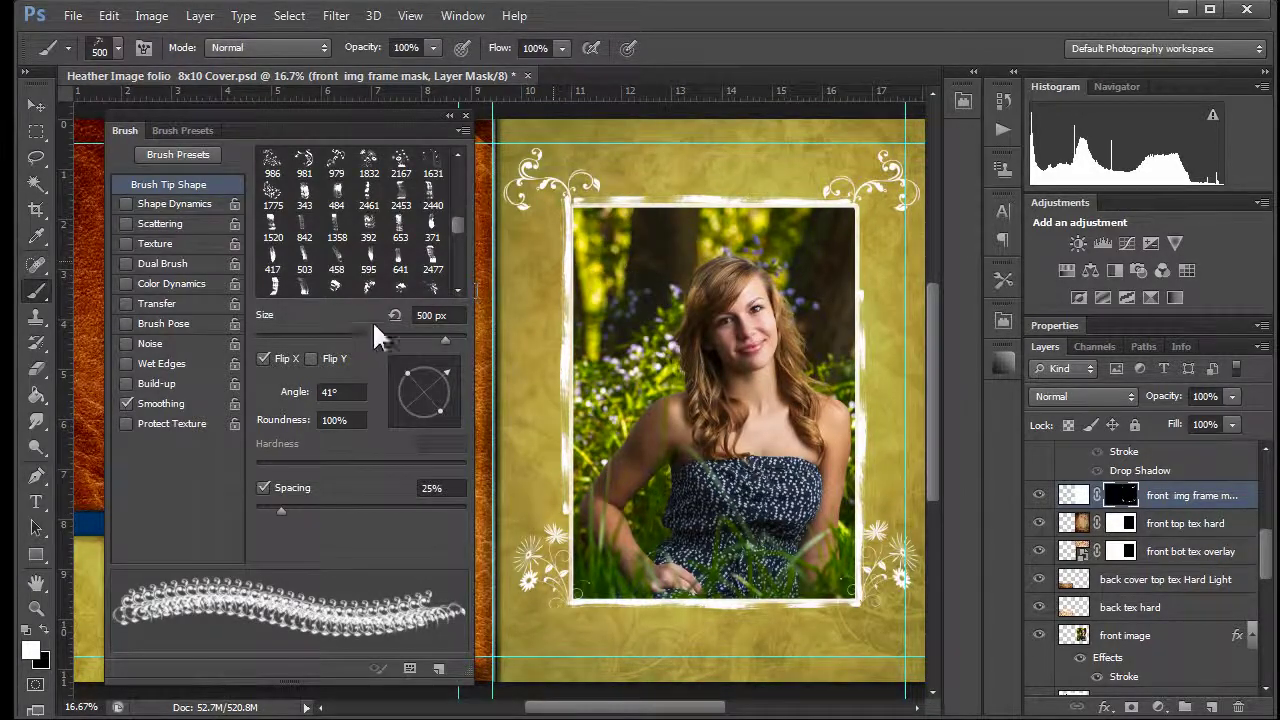
Browse the brush tips and choose the 288 px looped ornament tip
{"action": "left_click", "coordinate": [96, 46]}
{"action": "left_click", "coordinate": [100, 45]}
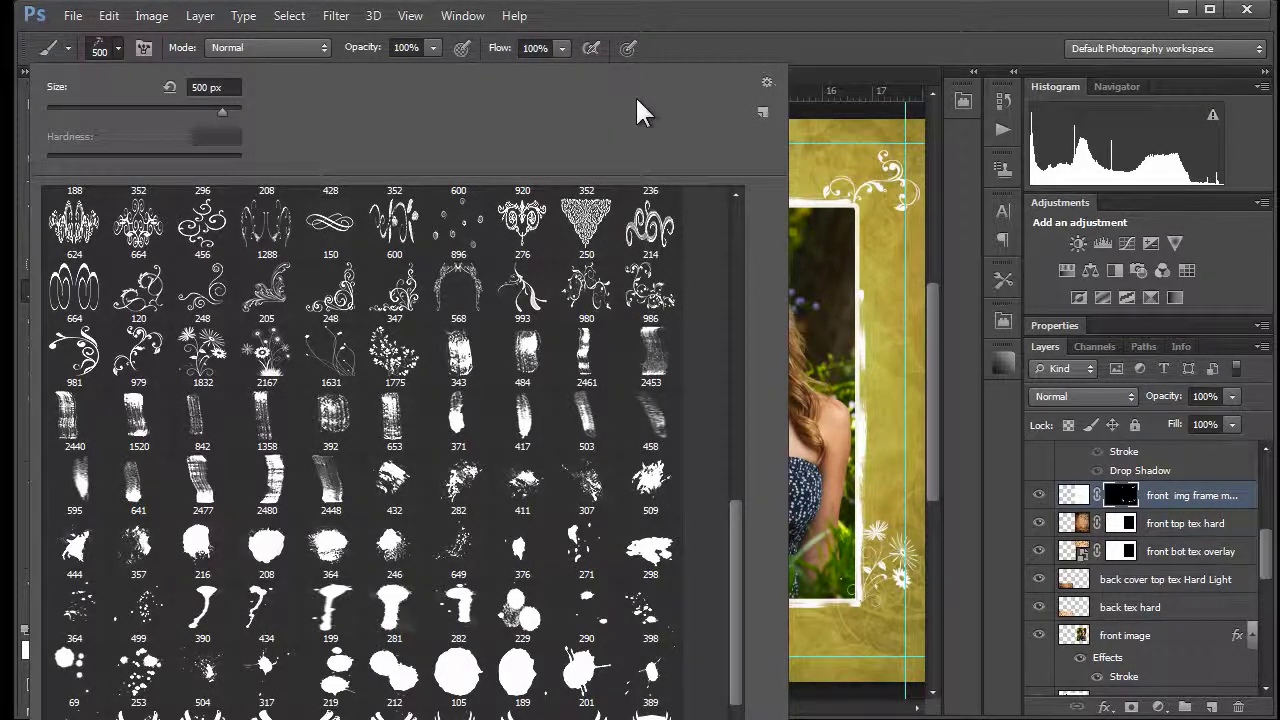
{"action": "left_click", "coordinate": [95, 50]}
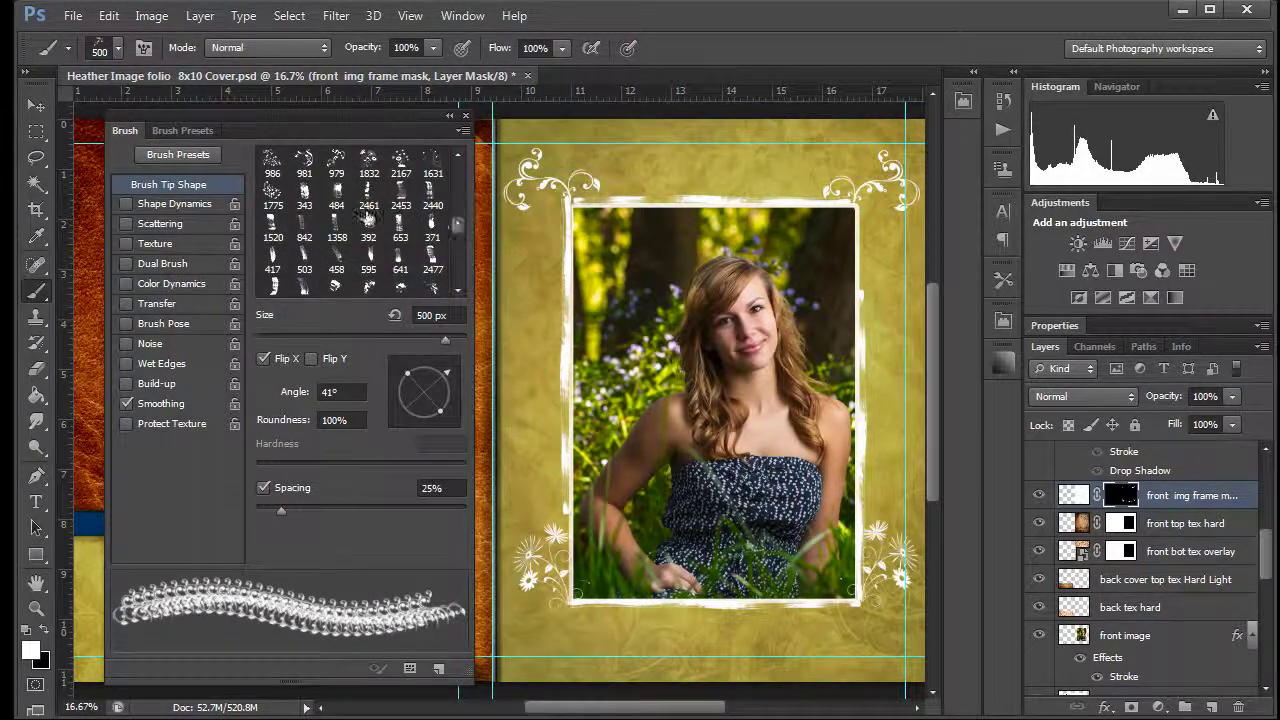
{"action": "left_click", "coordinate": [97, 43]}
{"action": "left_click", "coordinate": [100, 44]}
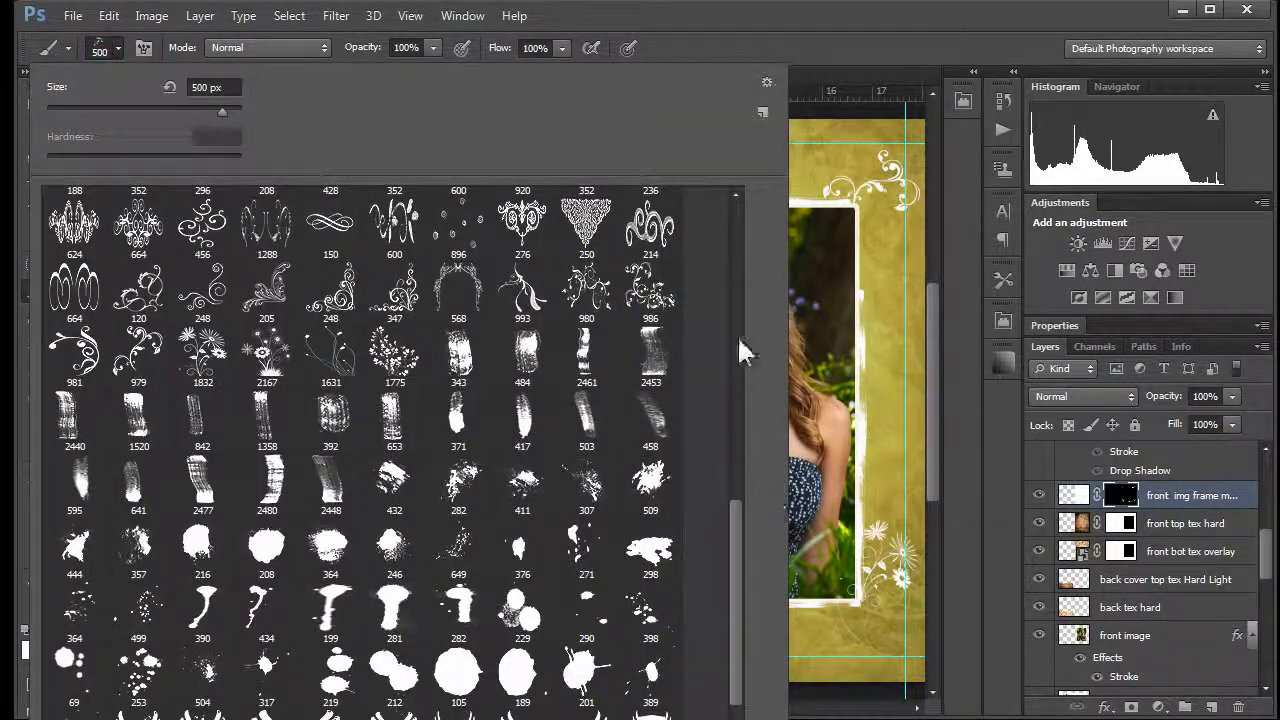
{"action": "left_click_drag", "start_coordinate": [731, 518], "coordinate": [725, 449]}
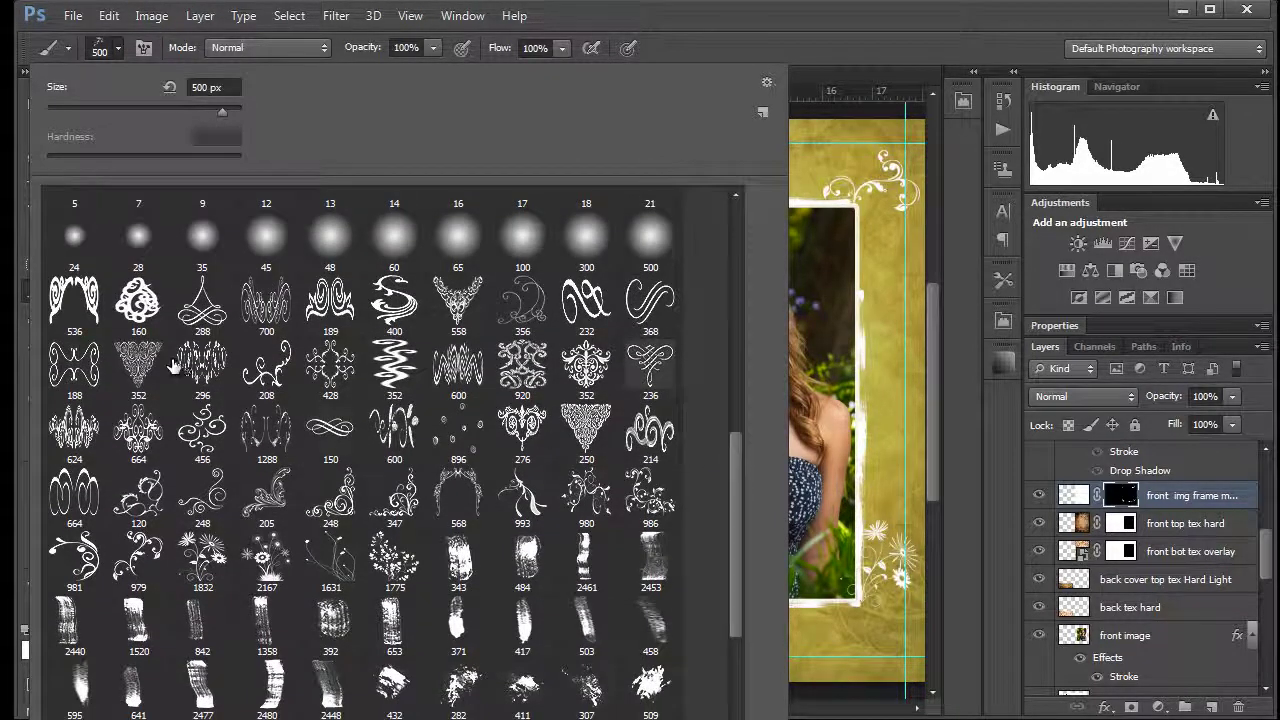
{"action": "left_click", "coordinate": [205, 318]}
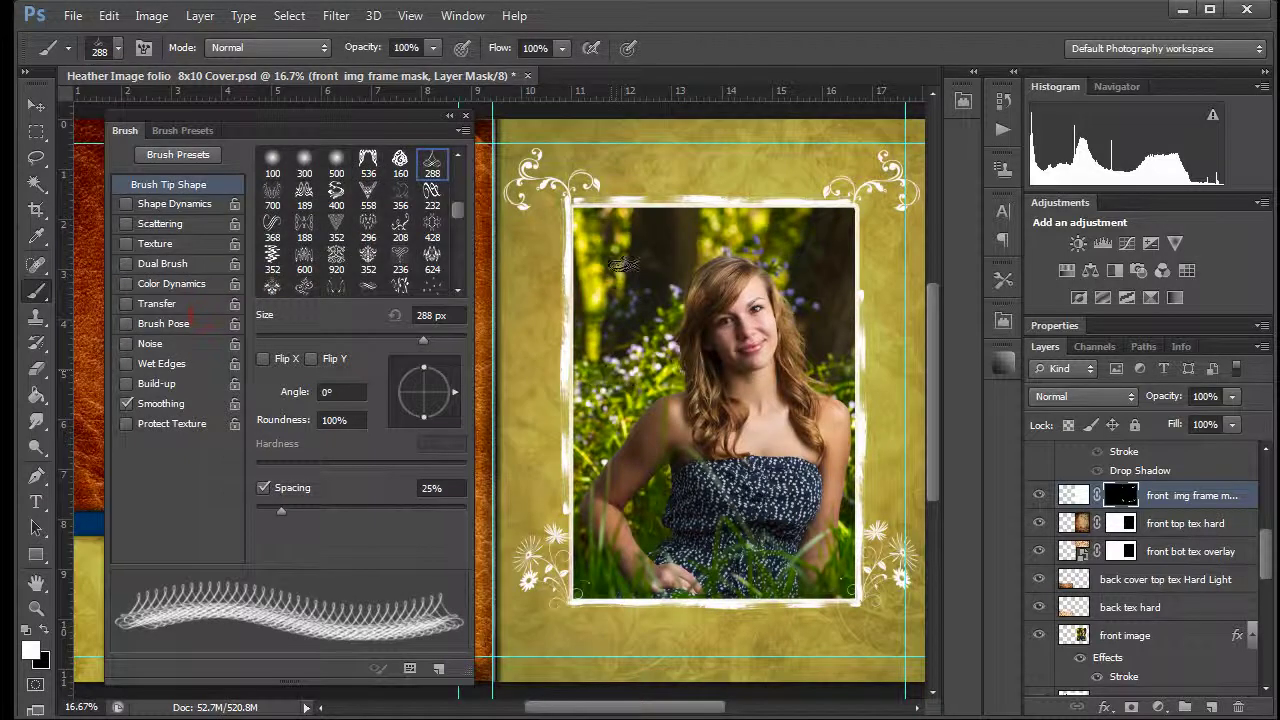
Try the looped ornament tip at 540 px above the top edge of the portrait frame
{"action": "mouse_move", "coordinate": [700, 186]}
{"action": "left_mouse_down"}
{"action": "mouse_move", "coordinate": [724, 170]}
{"action": "mouse_move", "coordinate": [695, 164]}
{"action": "left_mouse_up"}
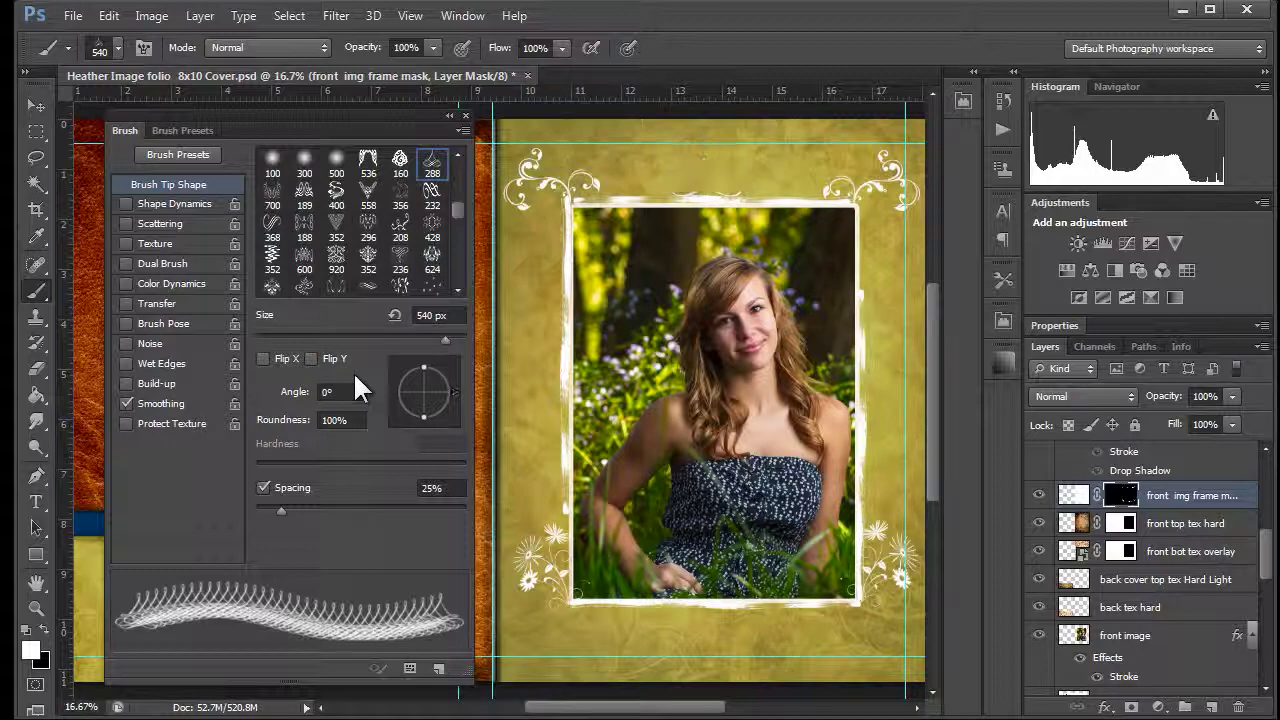
{"action": "left_click", "coordinate": [91, 49]}
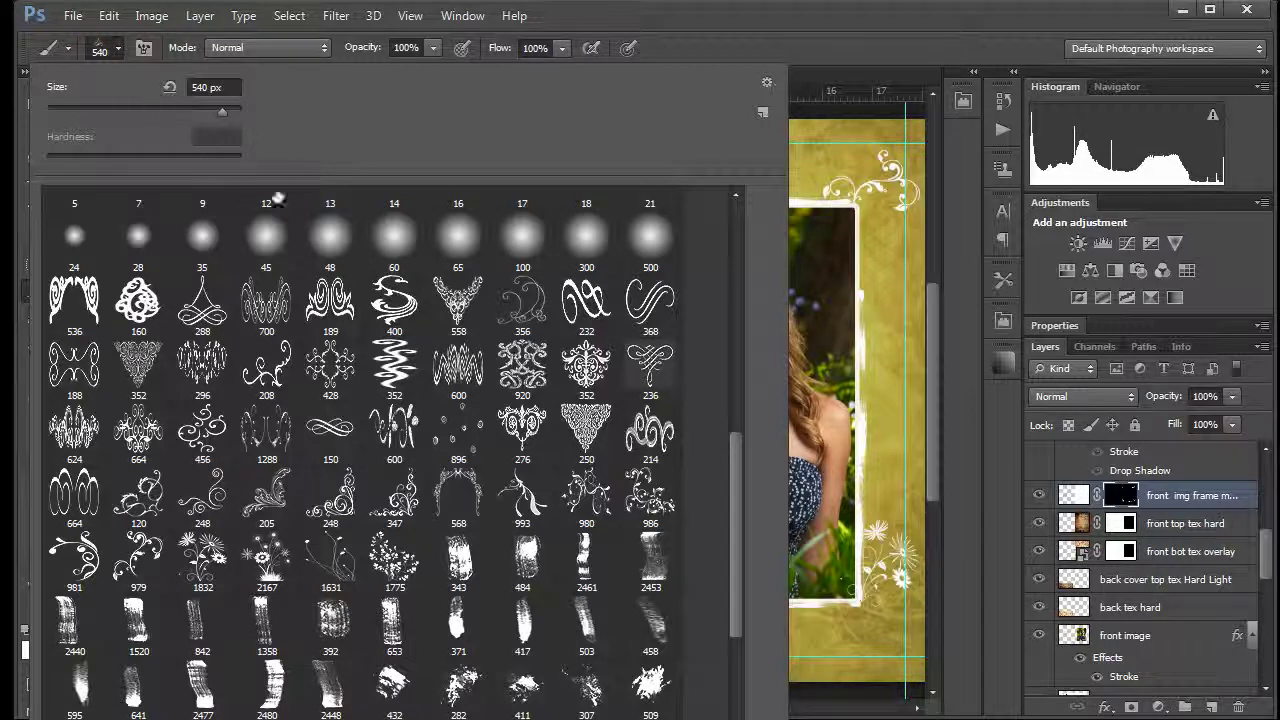
{"action": "left_click", "coordinate": [143, 47]}
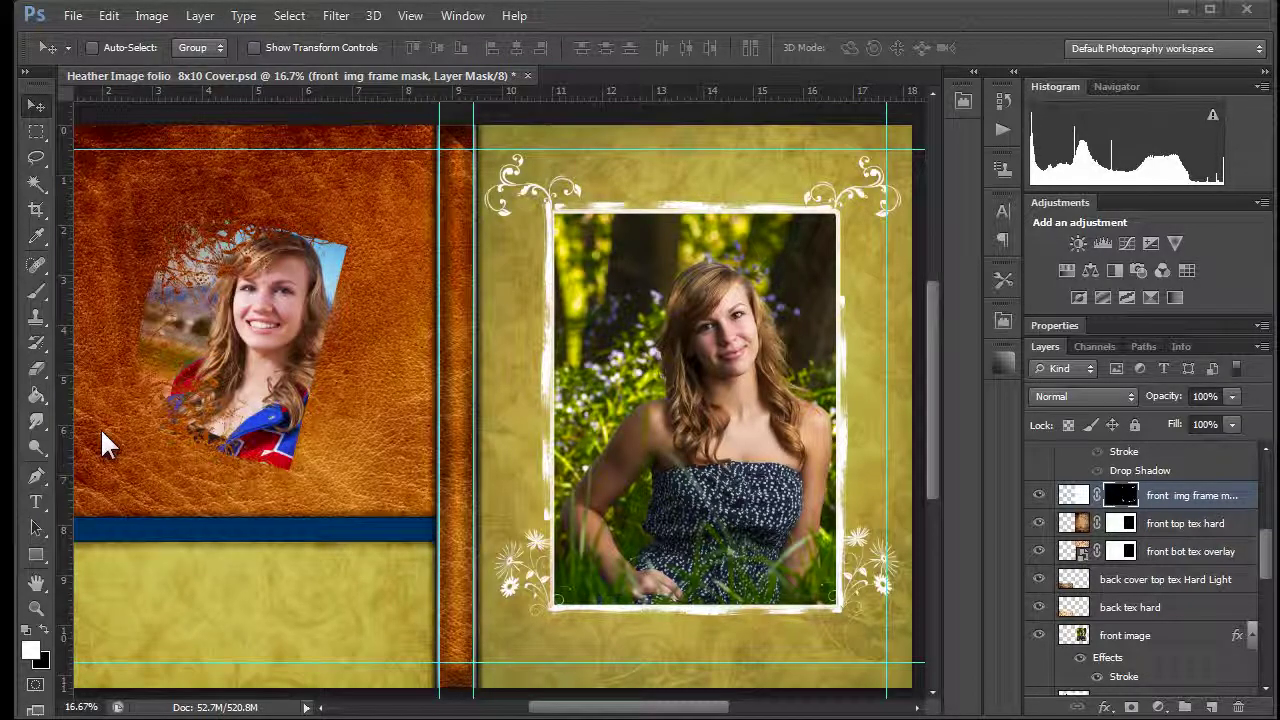
Use the Brush tool with the 1357 px leafy vine tip to stamp a vine down the frame's right edge on the frame mask
{"action": "left_click", "coordinate": [35, 288]}
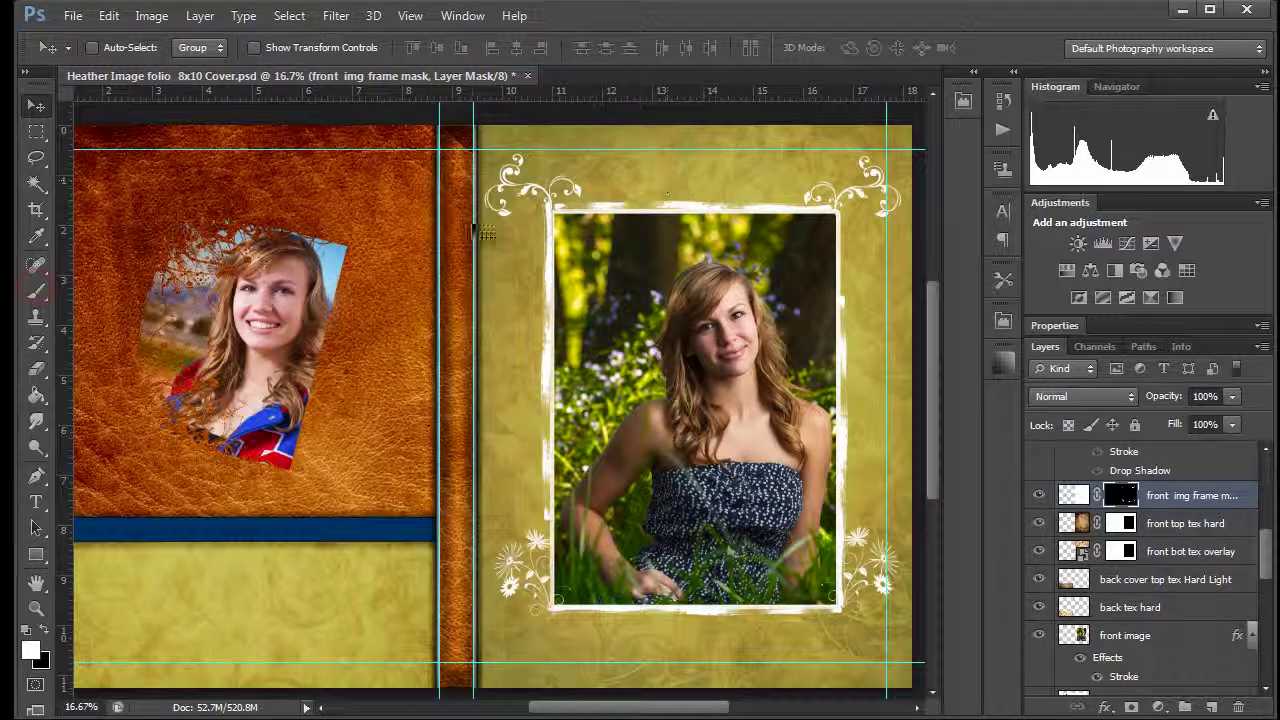
{"action": "left_click", "coordinate": [35, 290]}
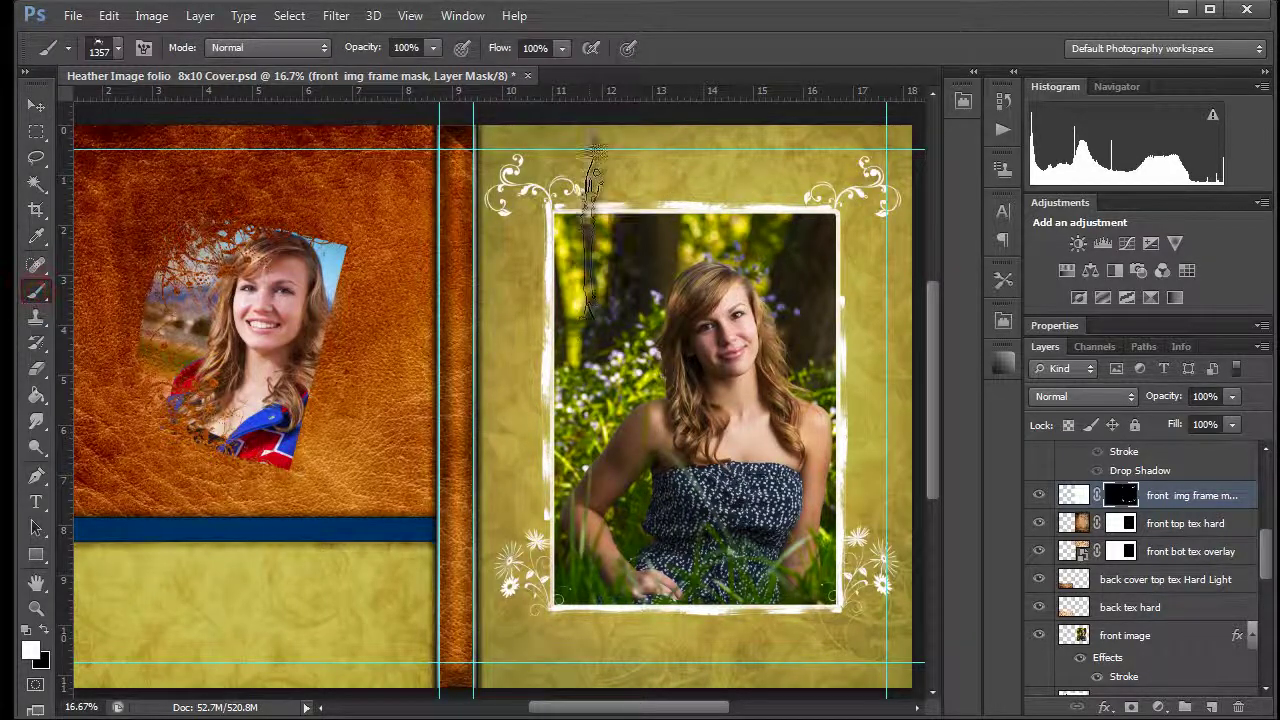
{"action": "left_click_drag", "start_coordinate": [600, 180], "coordinate": [598, 398]}
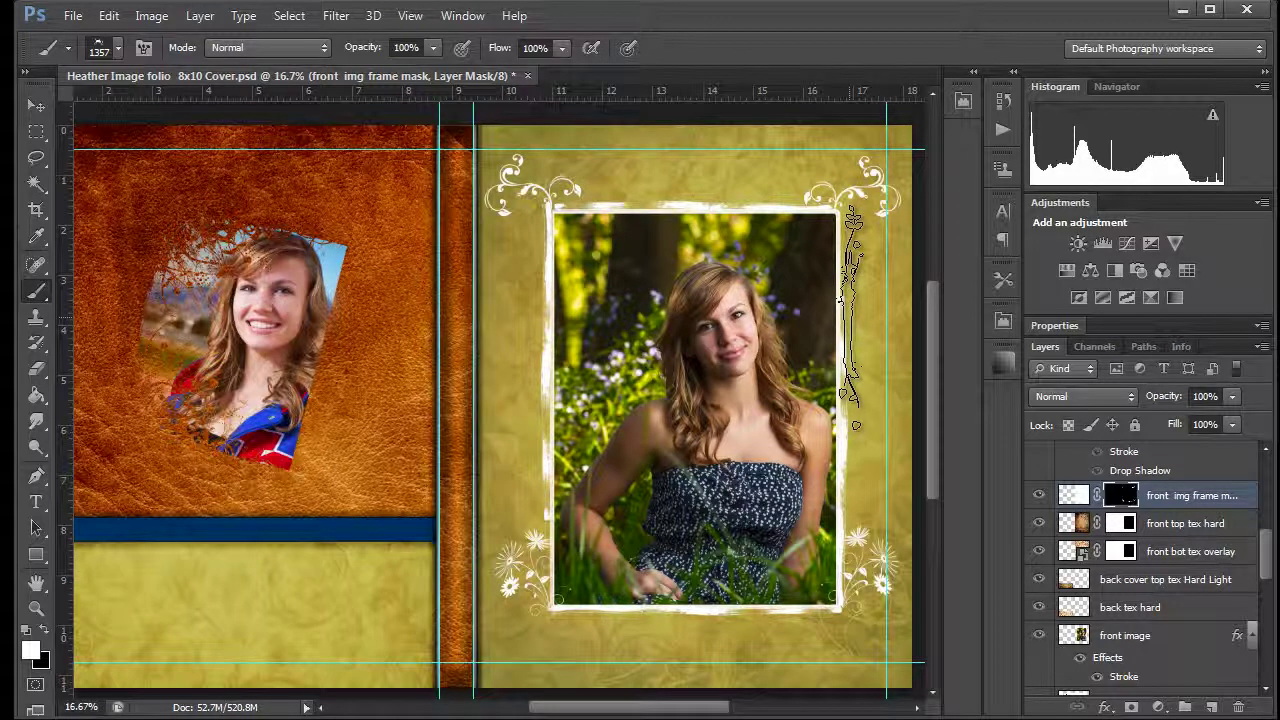
{"action": "left_click", "coordinate": [852, 322]}
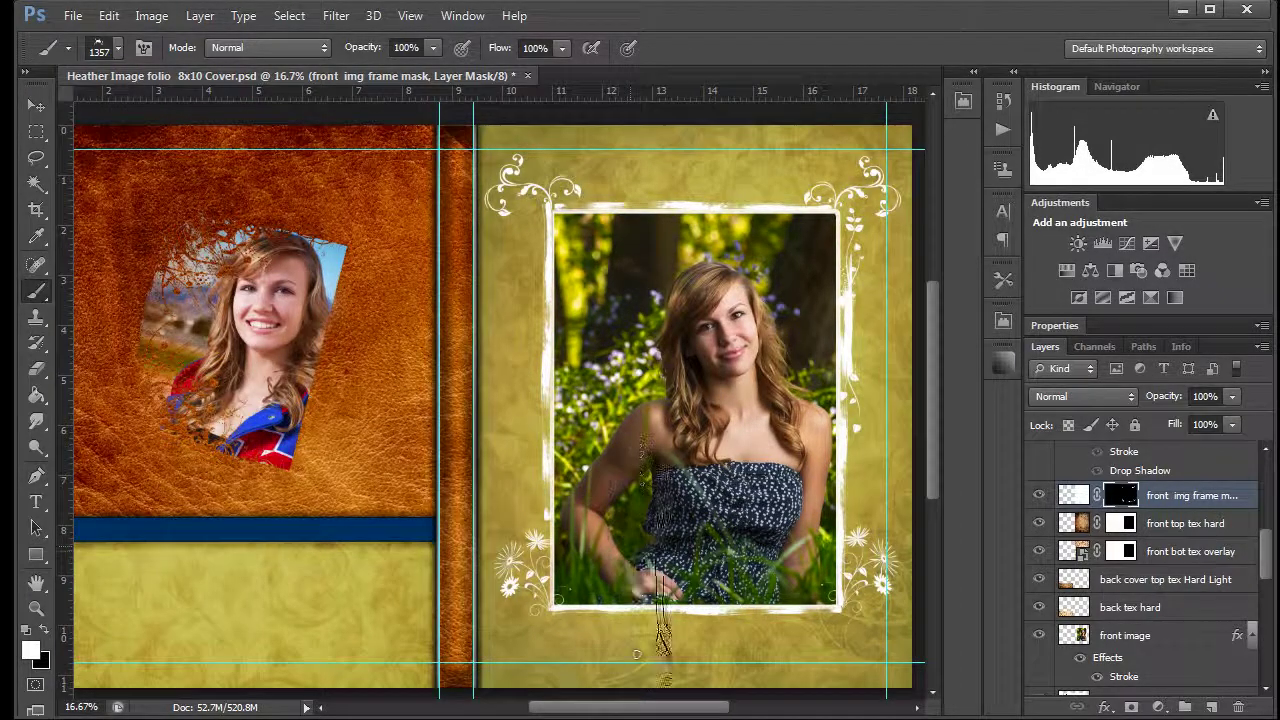
{"action": "left_click", "coordinate": [555, 467]}
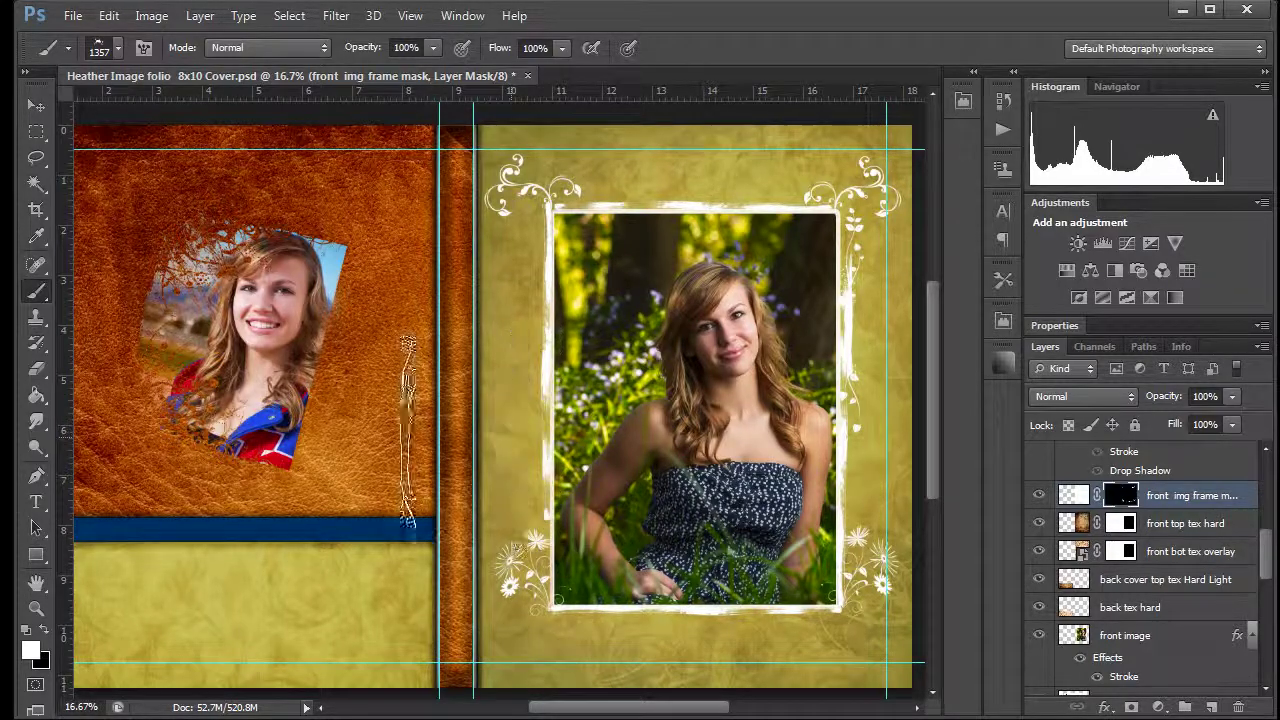
Adjust the vine brush tip so it is flipped horizontally but not vertically
{"action": "left_click", "coordinate": [100, 44]}
{"action": "left_click", "coordinate": [145, 47]}
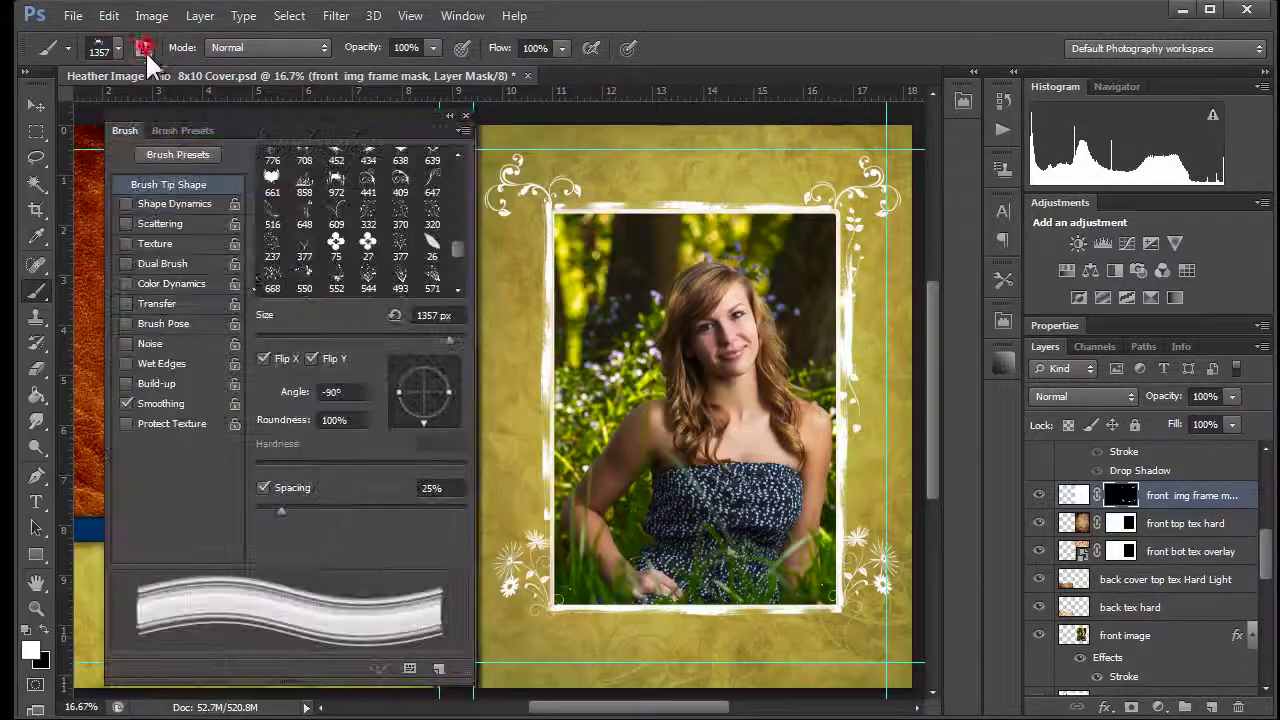
{"action": "left_click", "coordinate": [263, 358]}
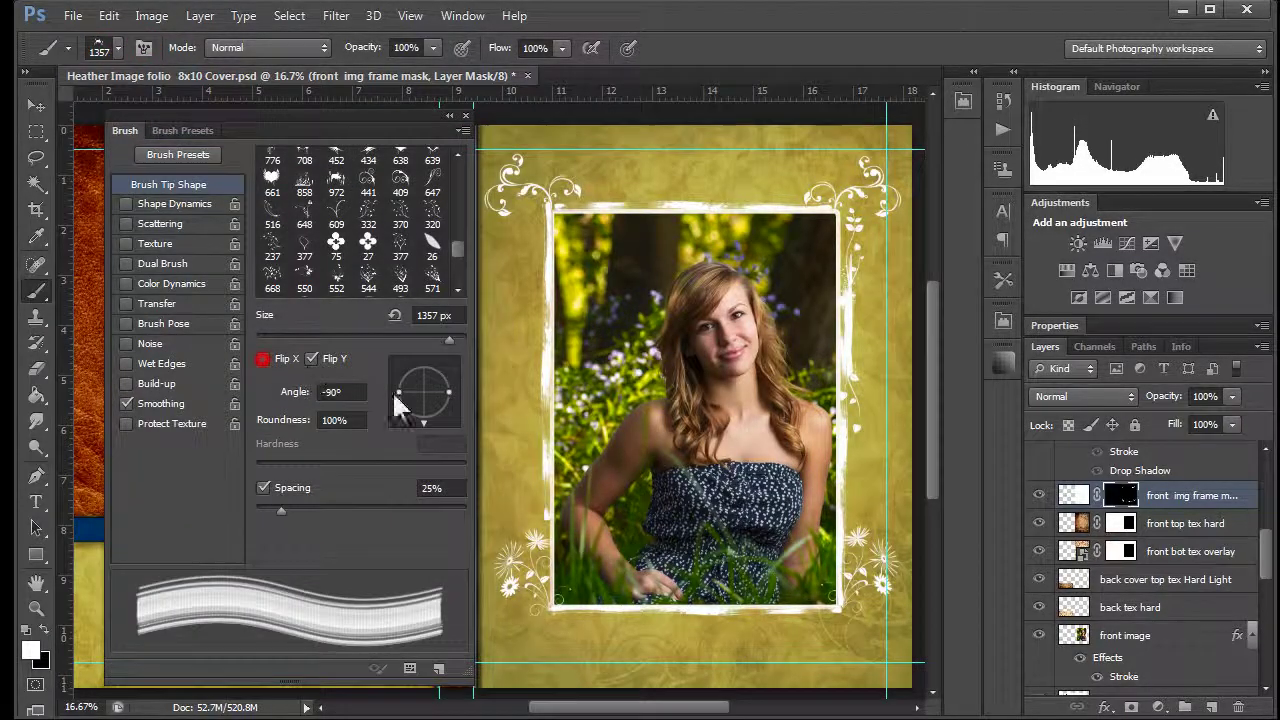
{"action": "left_click", "coordinate": [264, 358]}
{"action": "left_click", "coordinate": [311, 358]}
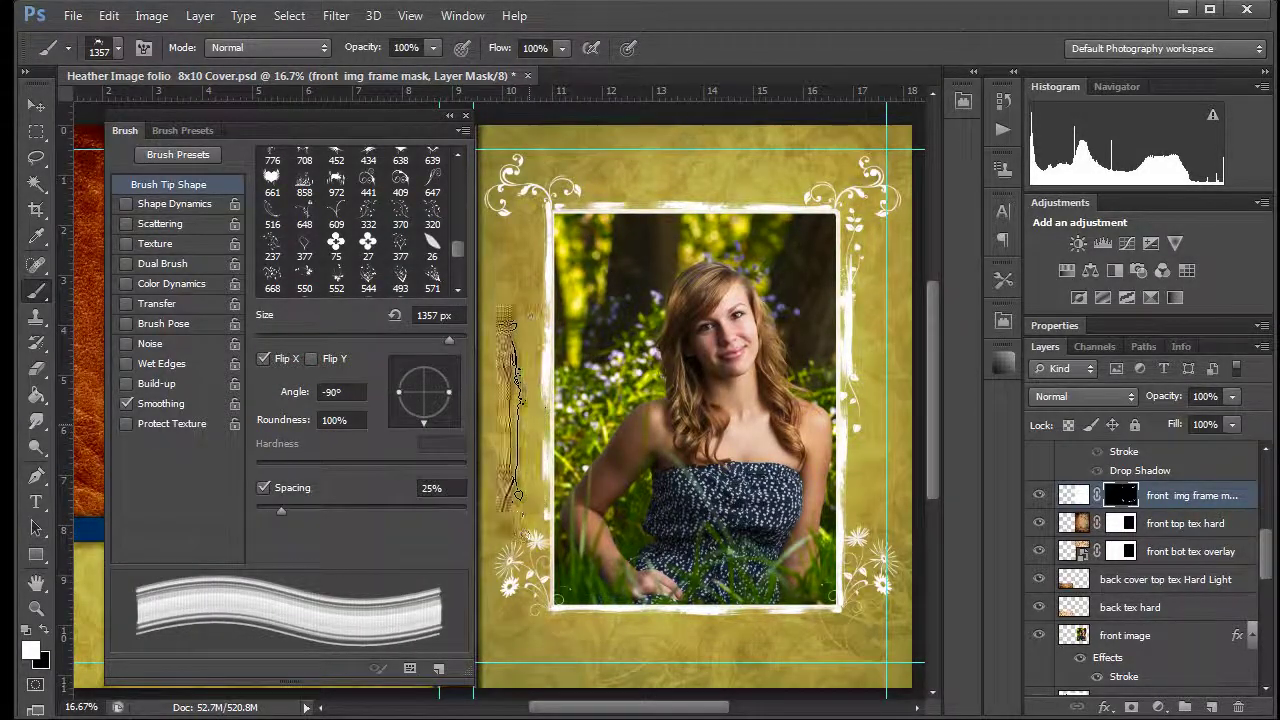
{"action": "left_click", "coordinate": [311, 358]}
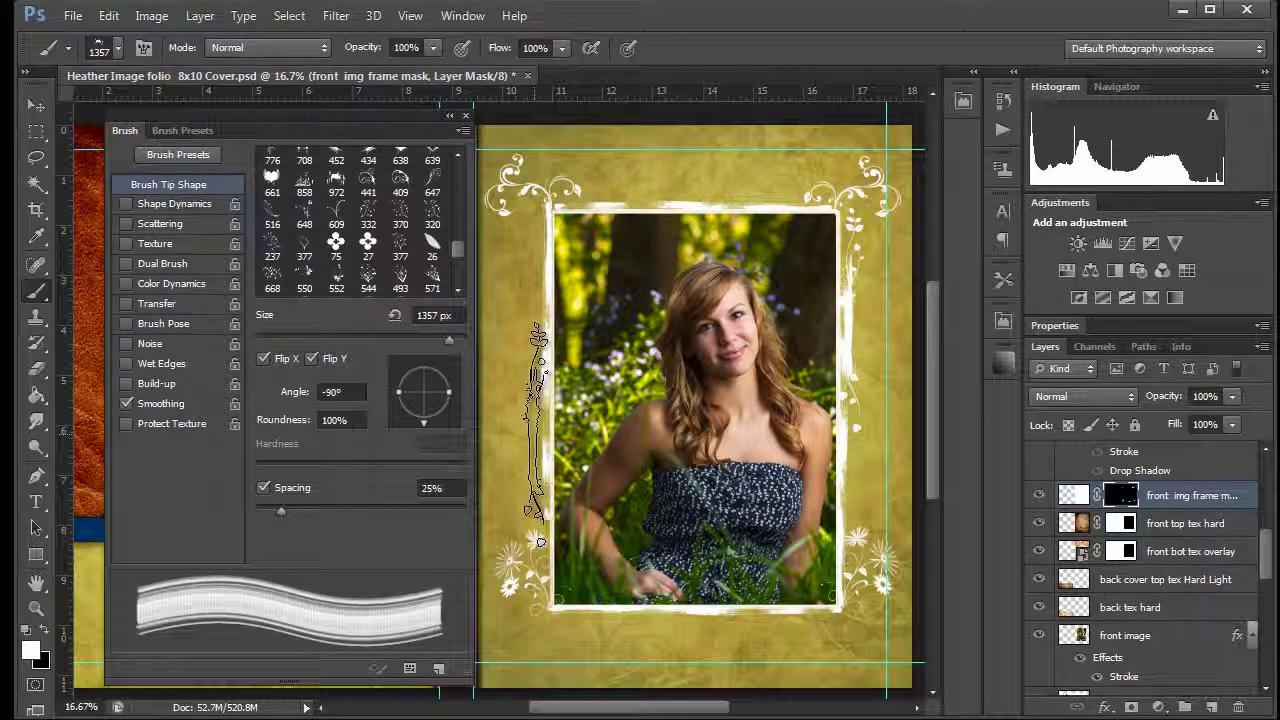
{"action": "left_click", "coordinate": [311, 358]}
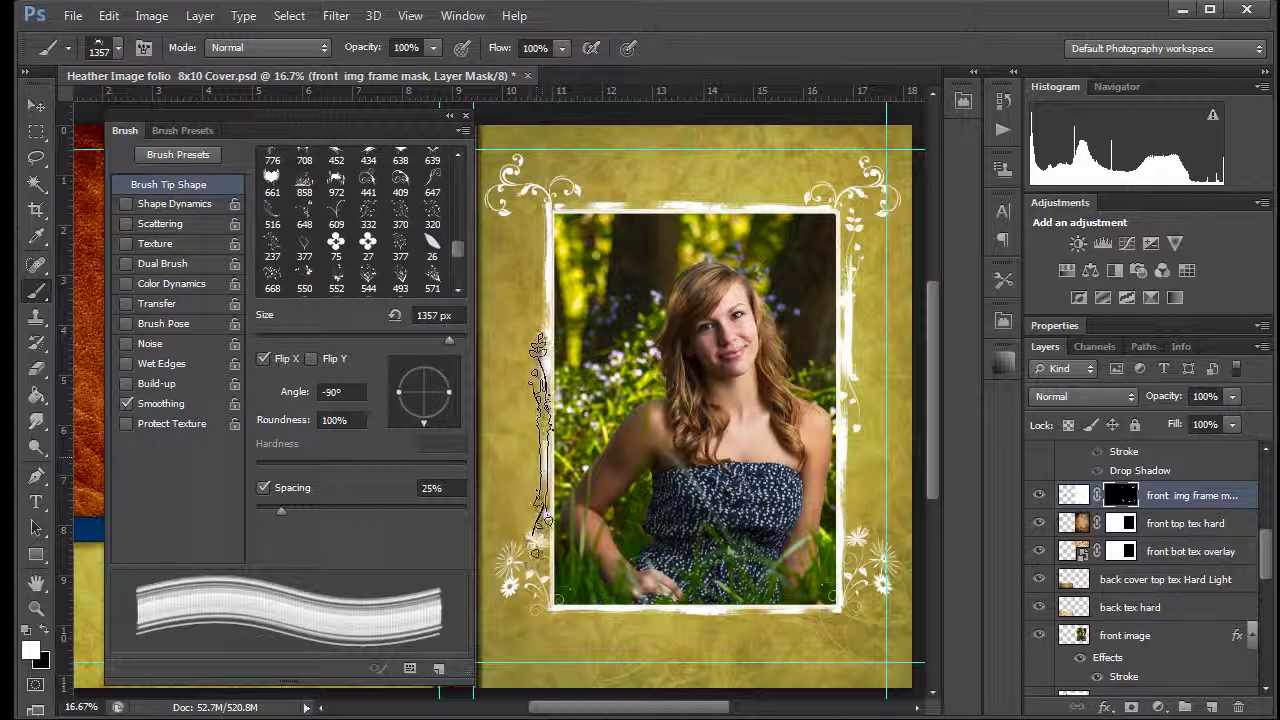
Try stamping the vine tip down the frame's left edge at several heights and undo the stamps
{"action": "left_click", "coordinate": [536, 446]}
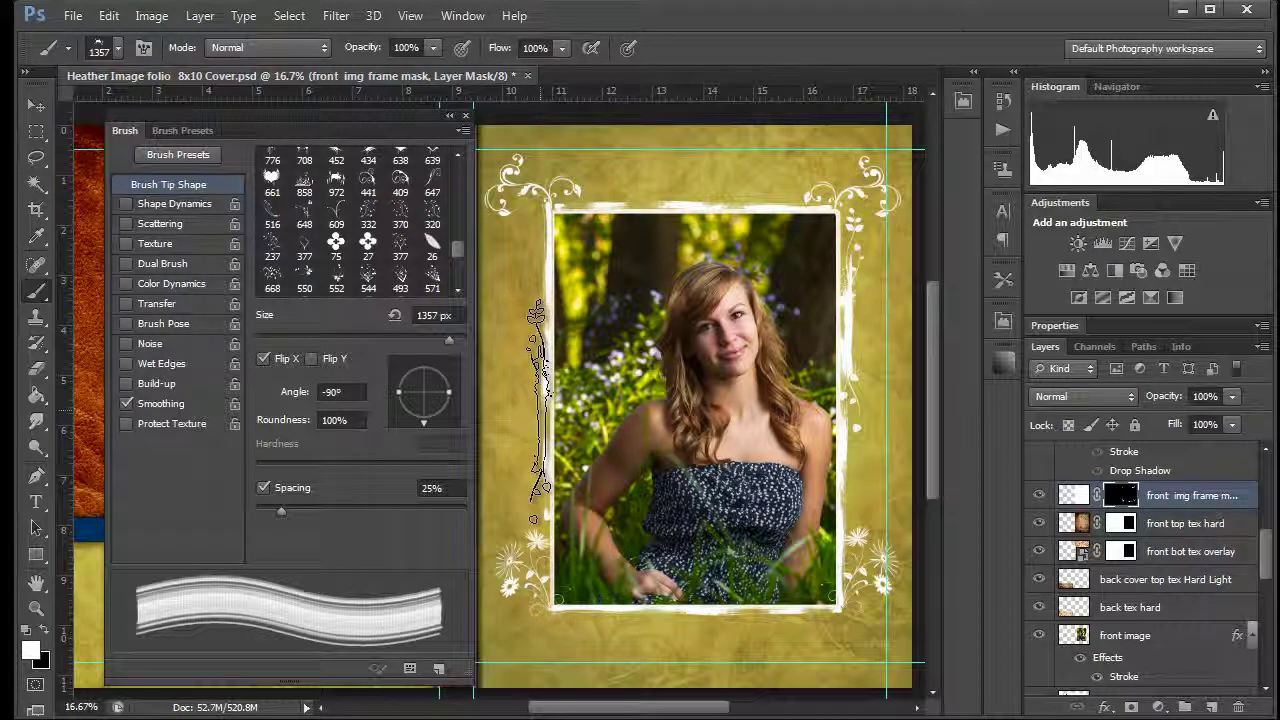
{"action": "left_click", "coordinate": [537, 418]}
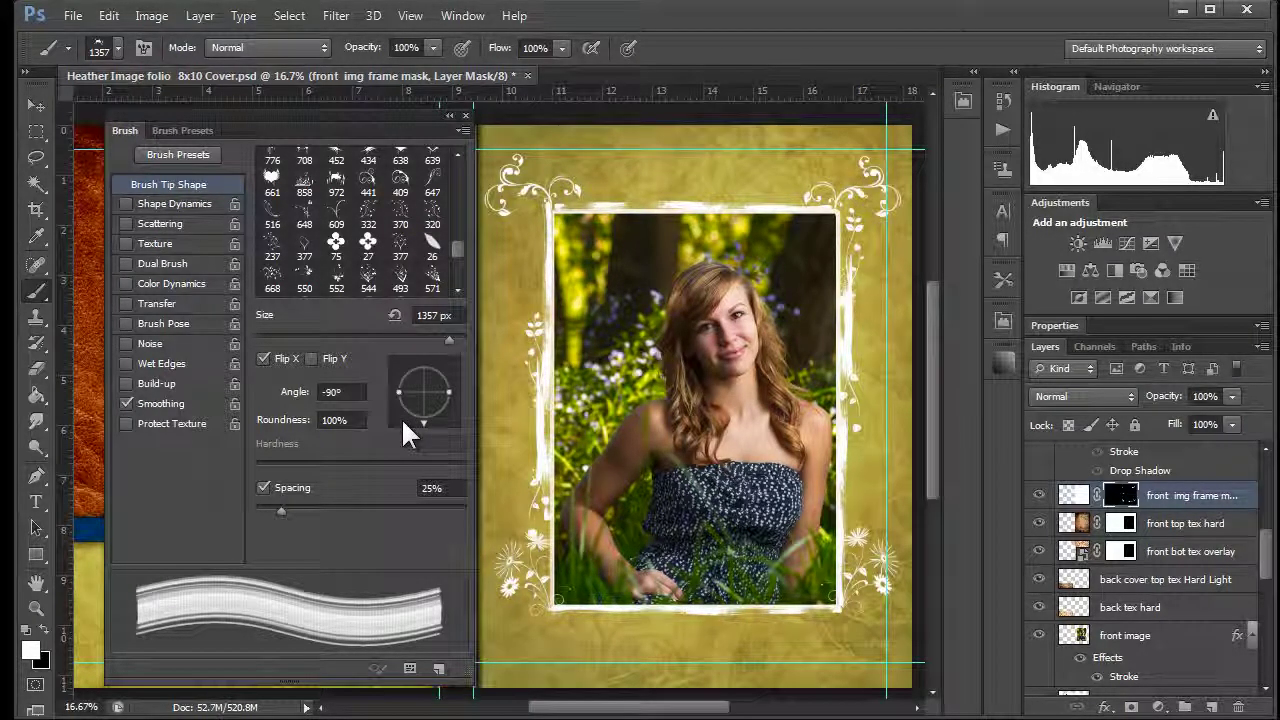
{"action": "left_click", "coordinate": [538, 382]}
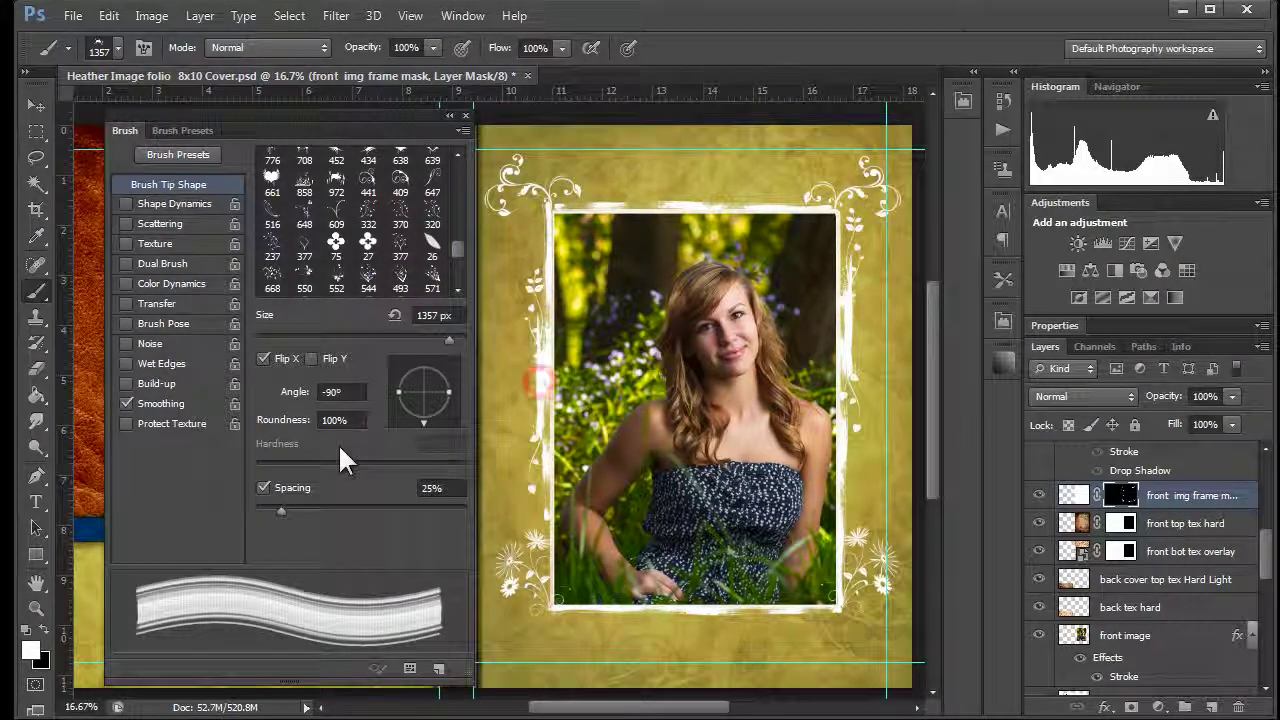
{"action": "key", "text": "ctrl+z"}
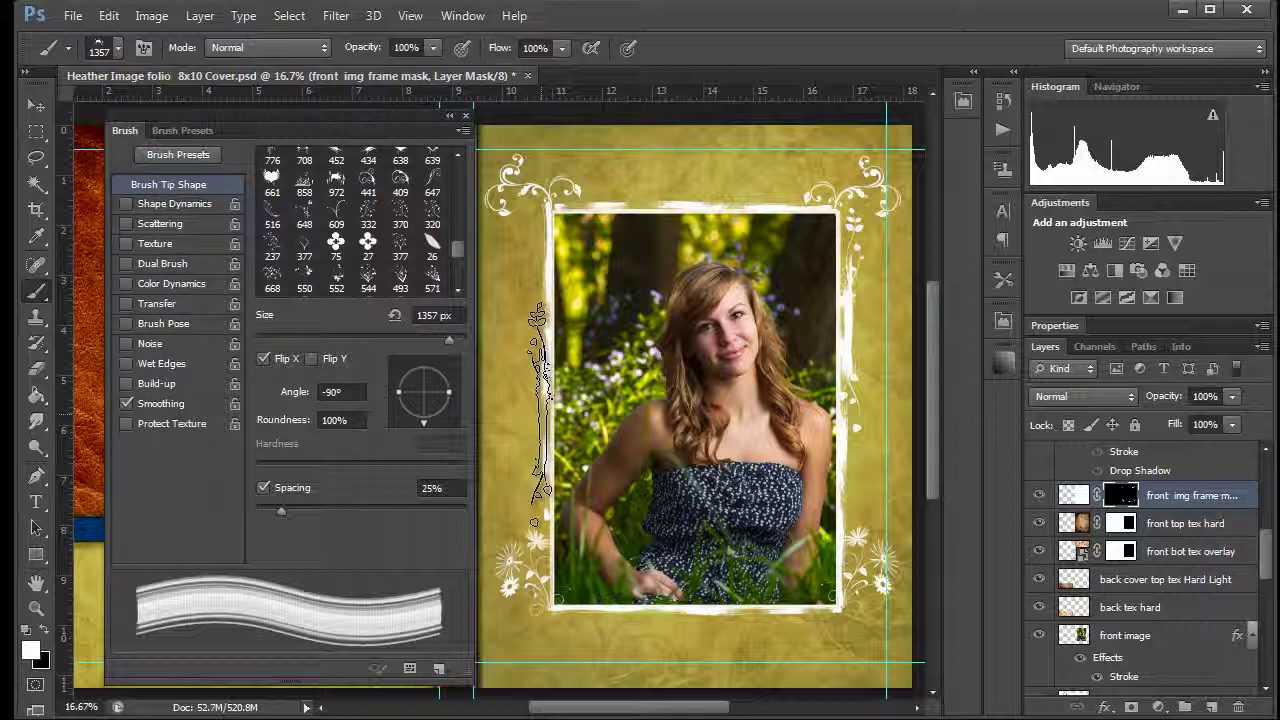
{"action": "left_click", "coordinate": [538, 420]}
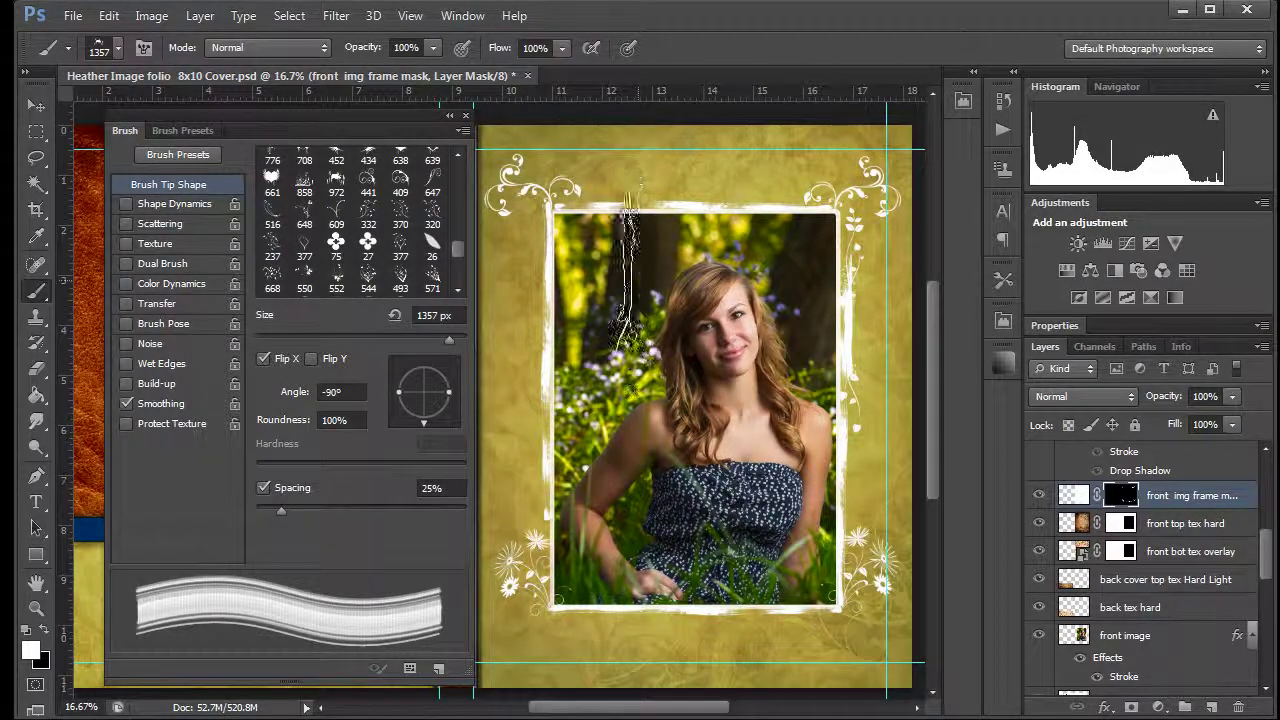
Rotate the vine tip to 0° and stamp it centred along the frame's bottom edge
{"action": "mouse_move", "coordinate": [423, 421]}
{"action": "left_mouse_down"}
{"action": "mouse_move", "coordinate": [446, 406]}
{"action": "mouse_move", "coordinate": [462, 427]}
{"action": "mouse_move", "coordinate": [451, 414]}
{"action": "mouse_move", "coordinate": [460, 392]}
{"action": "left_mouse_up"}
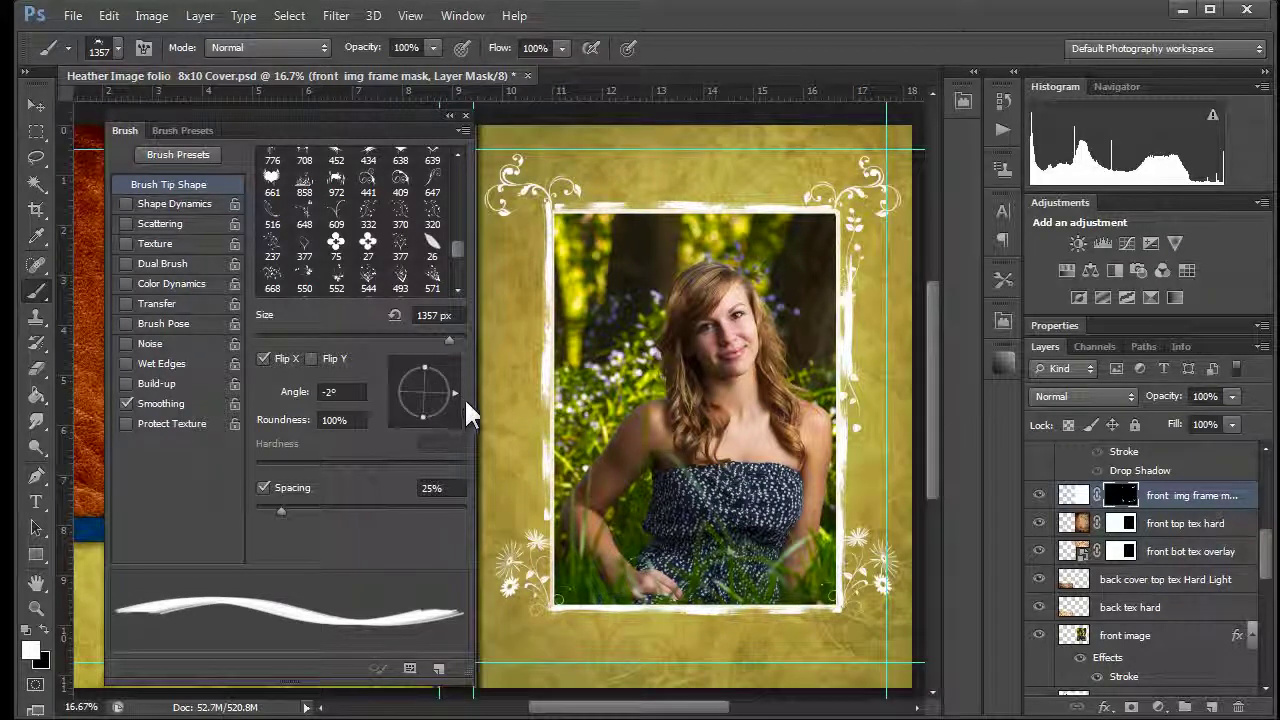
{"action": "left_click_drag", "start_coordinate": [451, 386], "coordinate": [453, 390]}
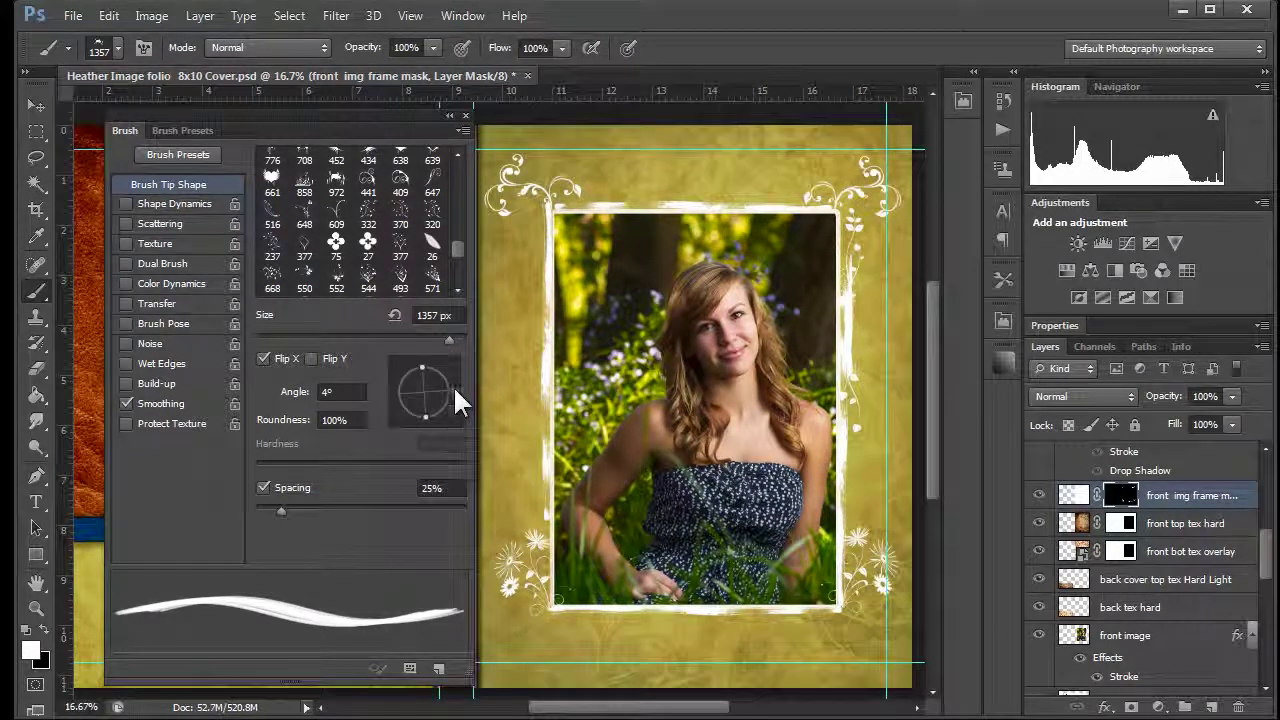
{"action": "left_click_drag", "start_coordinate": [453, 385], "coordinate": [453, 388]}
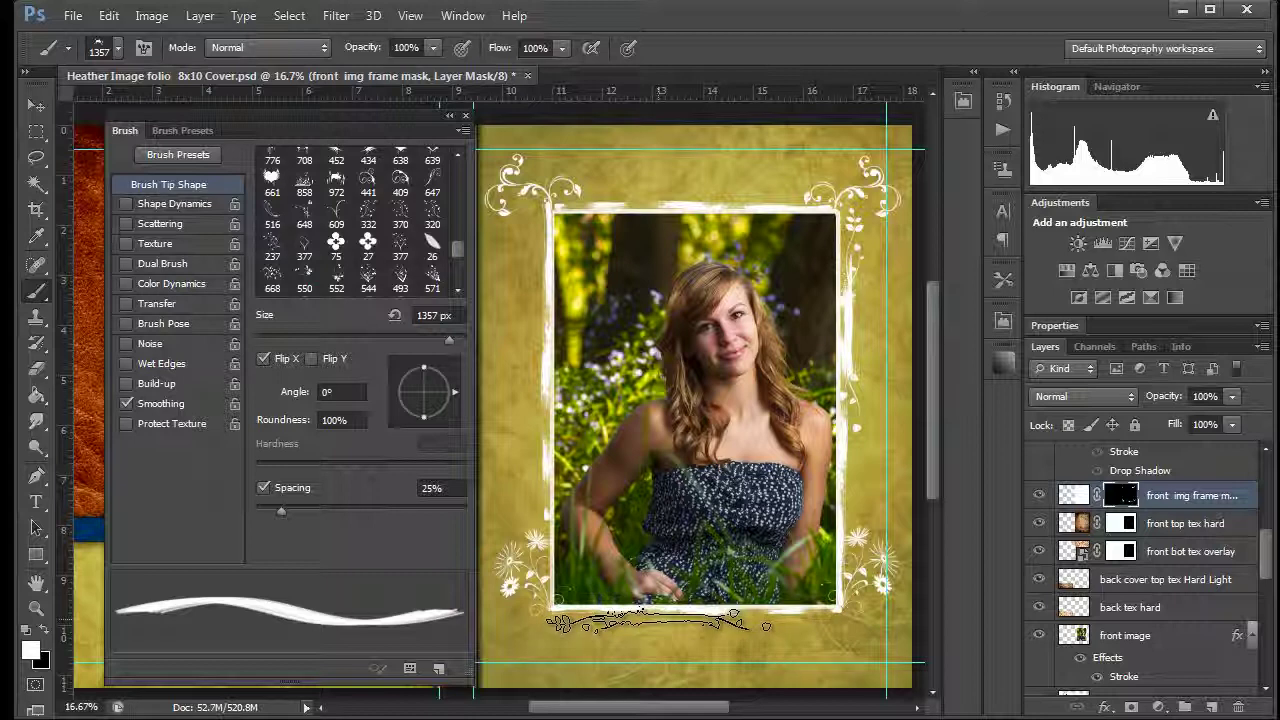
{"action": "left_click", "coordinate": [657, 621]}
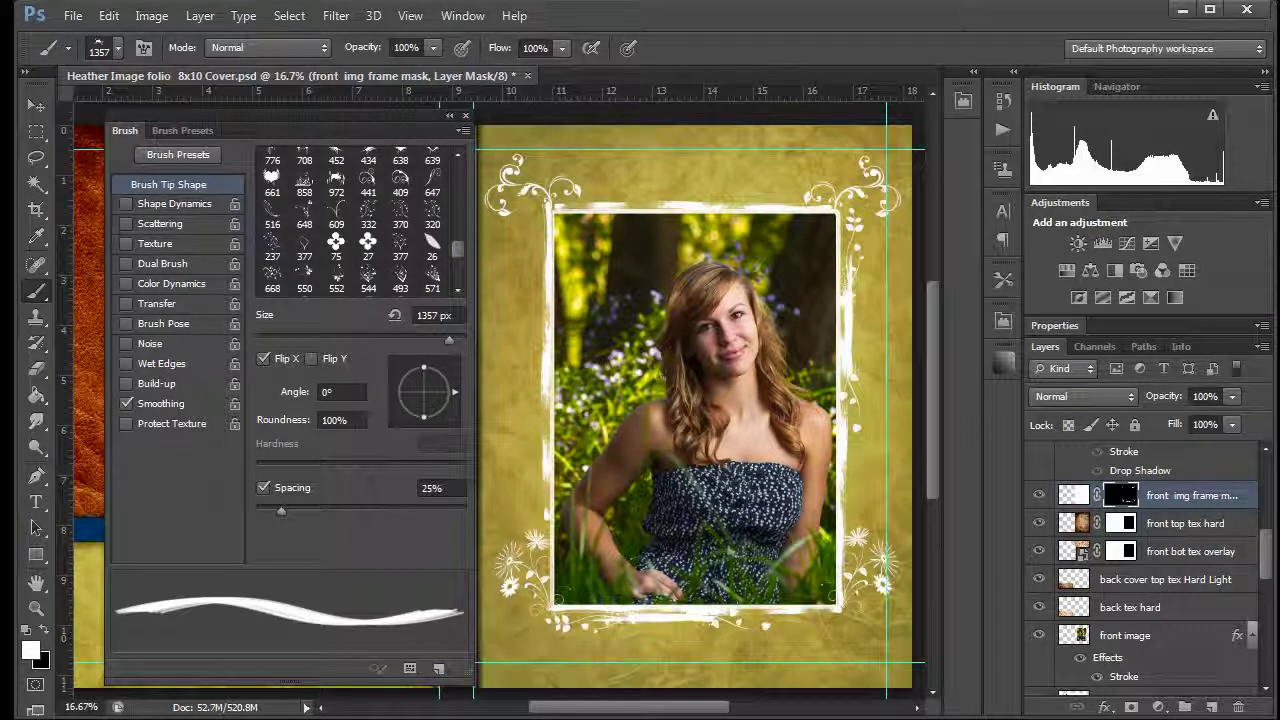
{"action": "left_click", "coordinate": [679, 615]}
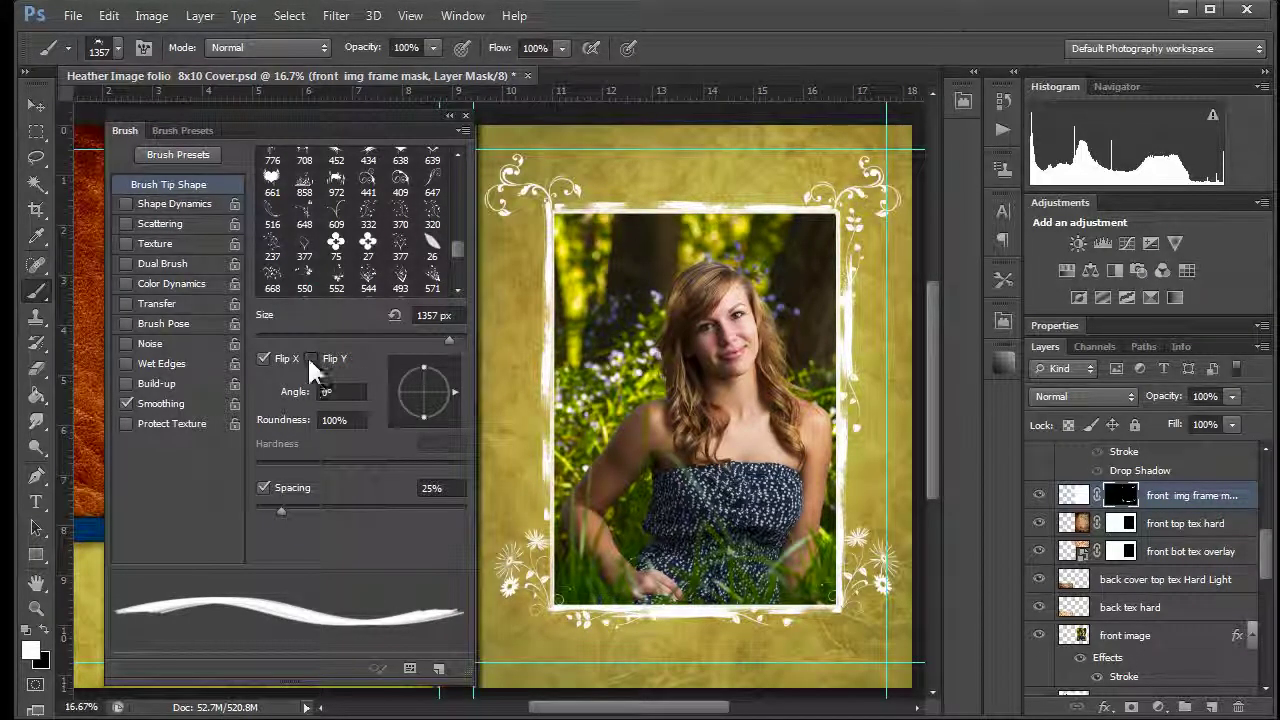
Flip the vine tip vertically to stamp the frame's top edge, and rotate it to 90° at 1225 px to stamp the left edge
{"action": "left_click", "coordinate": [312, 359]}
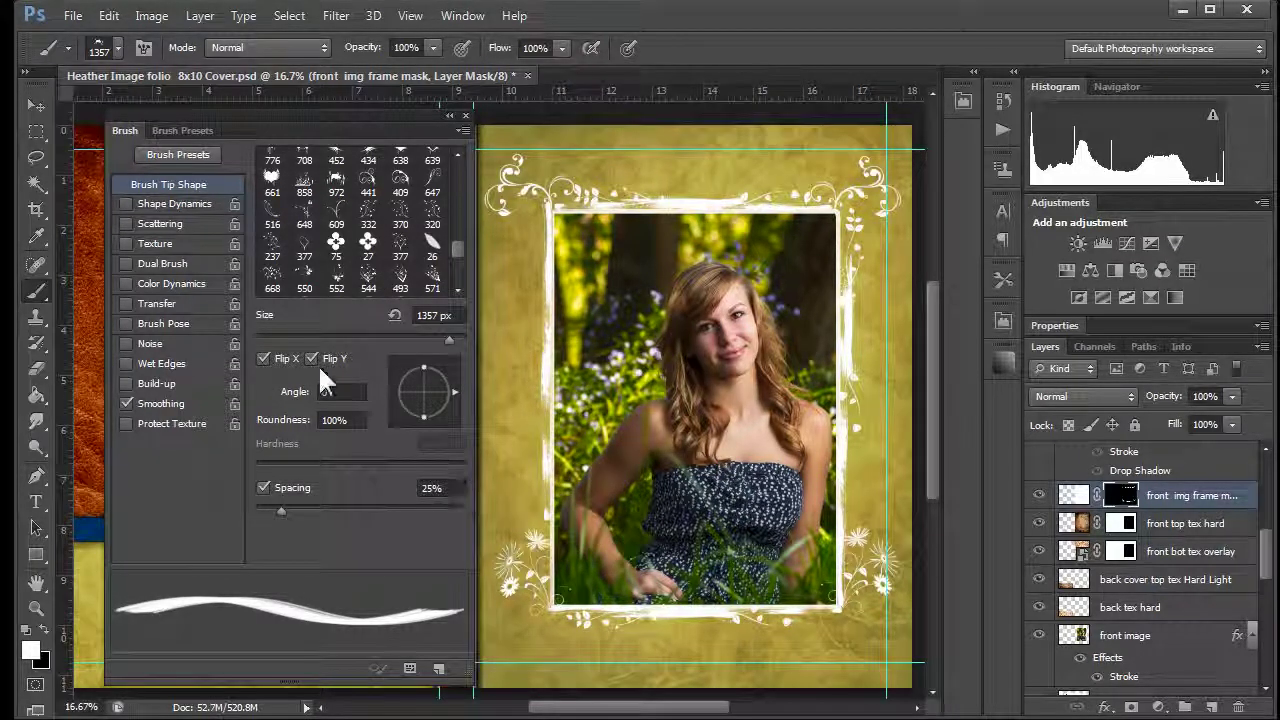
{"action": "mouse_move", "coordinate": [448, 390]}
{"action": "left_mouse_down"}
{"action": "mouse_move", "coordinate": [440, 423]}
{"action": "mouse_move", "coordinate": [449, 409]}
{"action": "mouse_move", "coordinate": [419, 370]}
{"action": "mouse_move", "coordinate": [426, 378]}
{"action": "mouse_move", "coordinate": [423, 354]}
{"action": "left_mouse_up"}
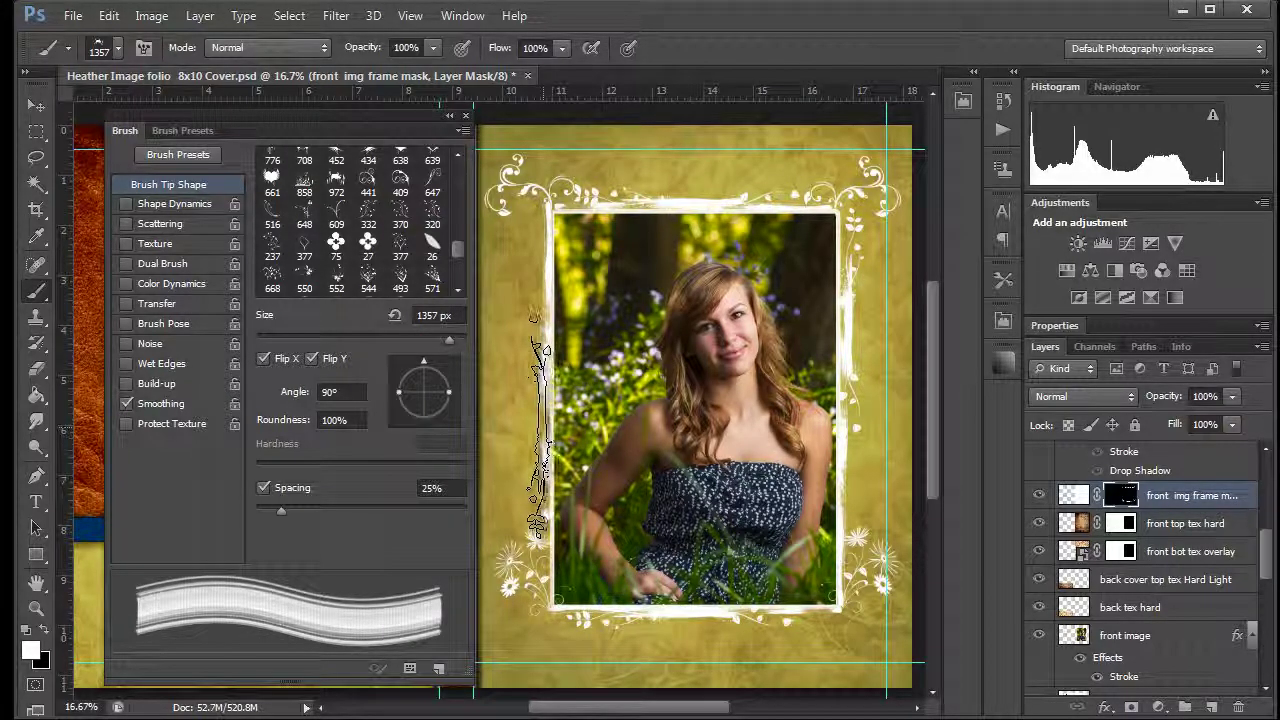
{"action": "left_click_drag", "start_coordinate": [537, 425], "coordinate": [522, 432]}
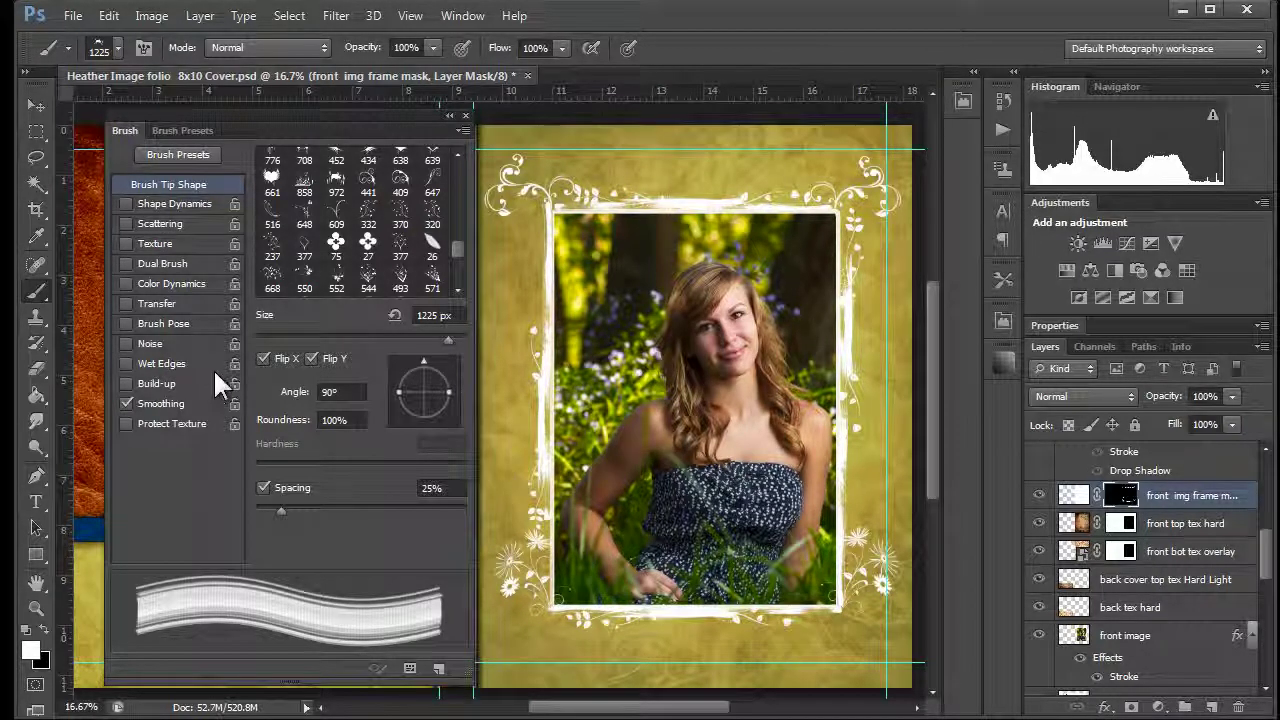
Close the brush tip settings and switch to the Move tool
{"action": "left_click", "coordinate": [100, 47]}
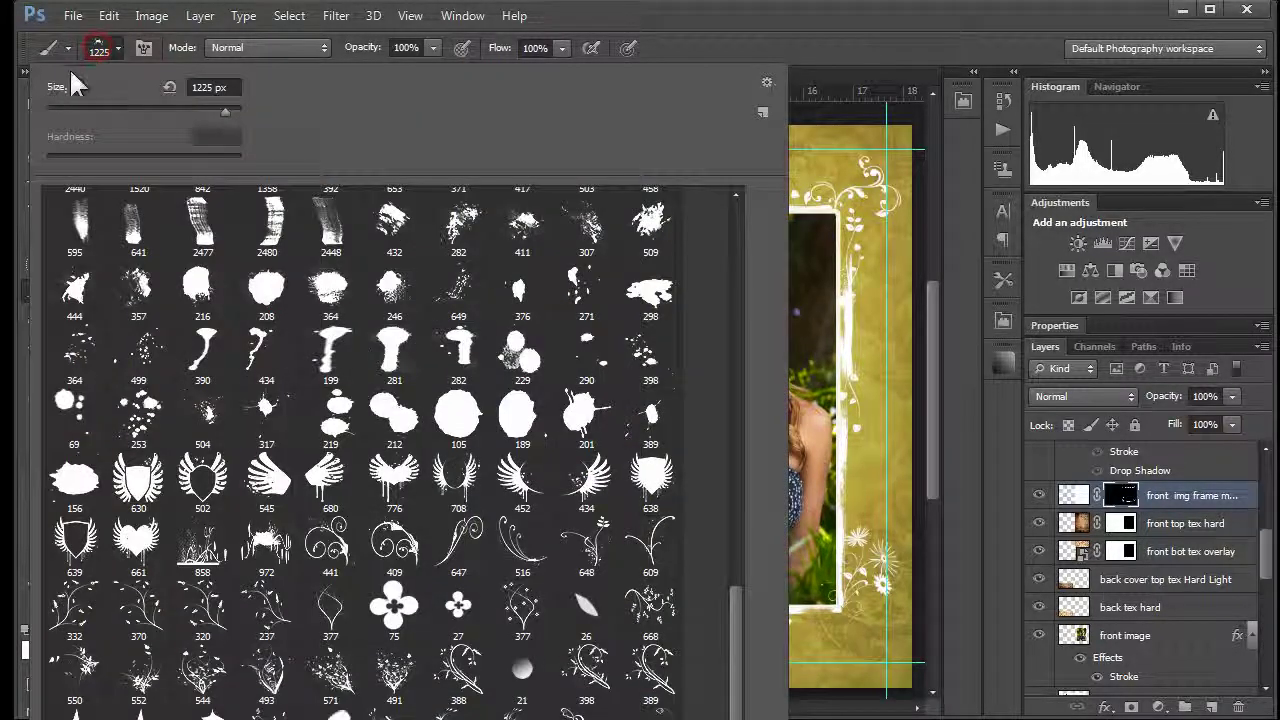
{"action": "left_click", "coordinate": [143, 47]}
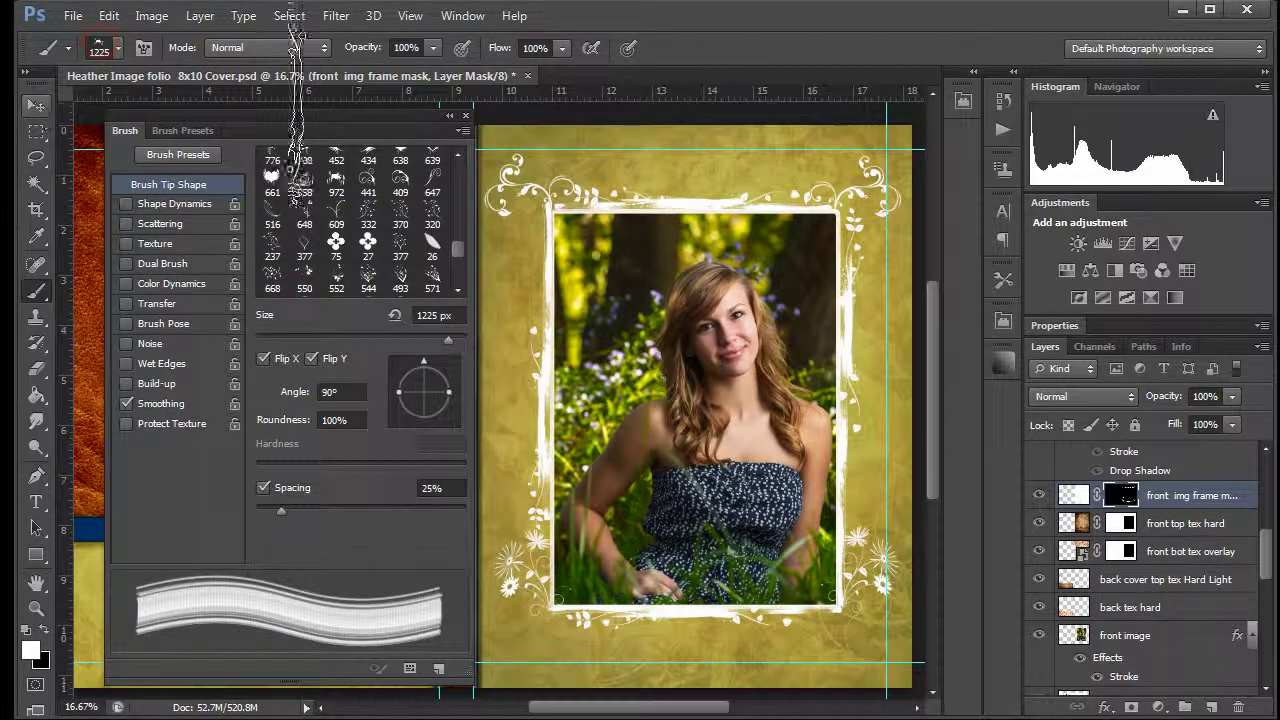
{"action": "left_click", "coordinate": [464, 114]}
{"action": "left_click", "coordinate": [36, 104]}
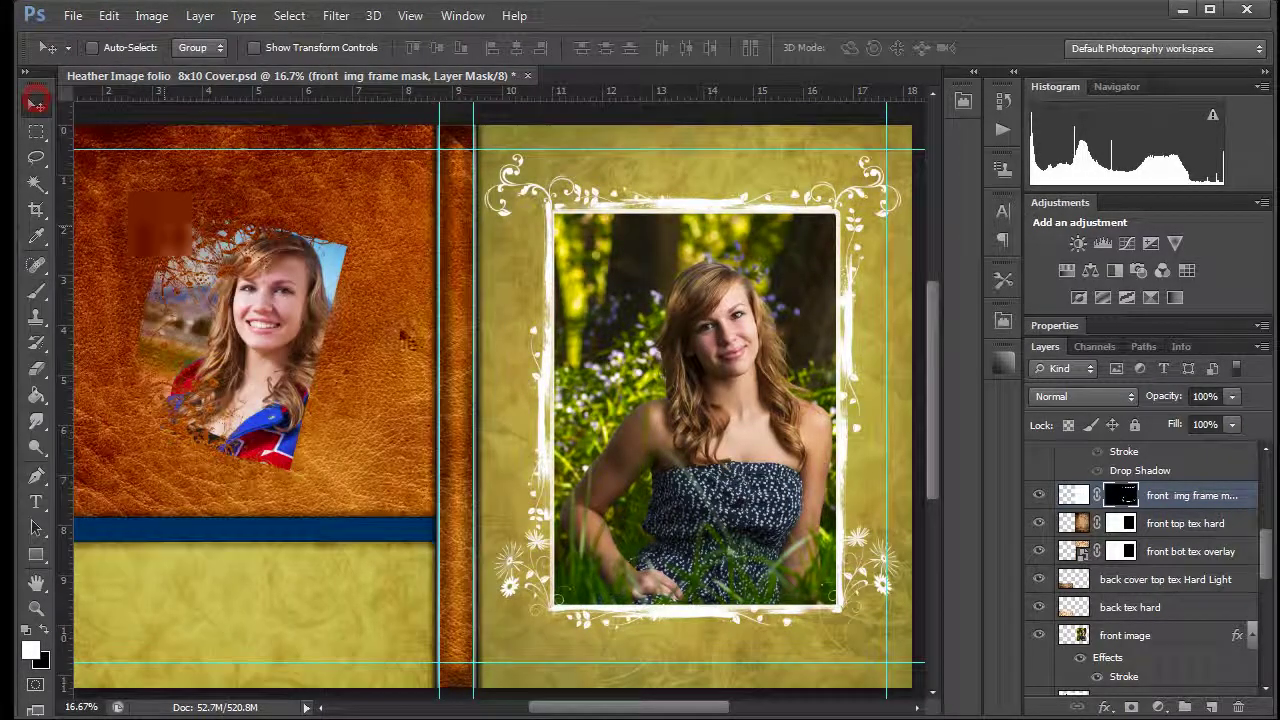
Examine the painted frame's edges and corner accents at 100% magnification, then zoom back out to 50%
{"action": "key", "text": "z"}
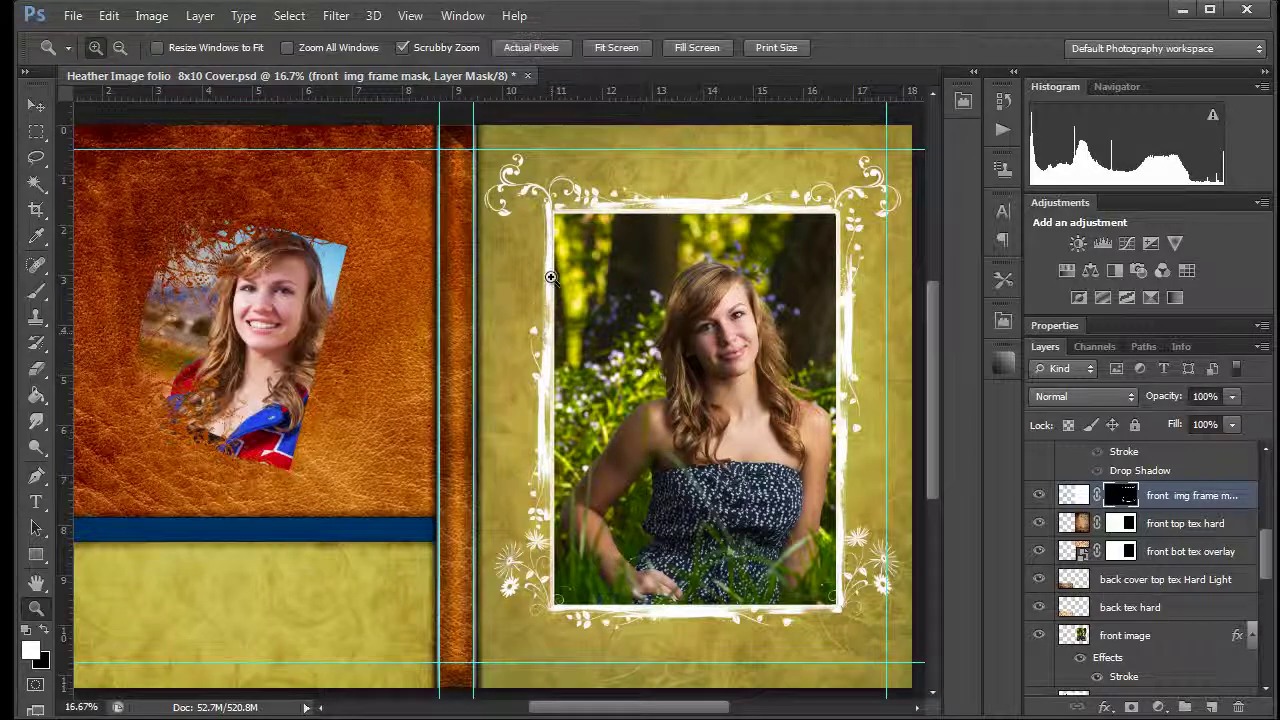
{"action": "left_click_drag", "start_coordinate": [549, 274], "coordinate": [553, 277]}
{"action": "left_click", "coordinate": [553, 277]}
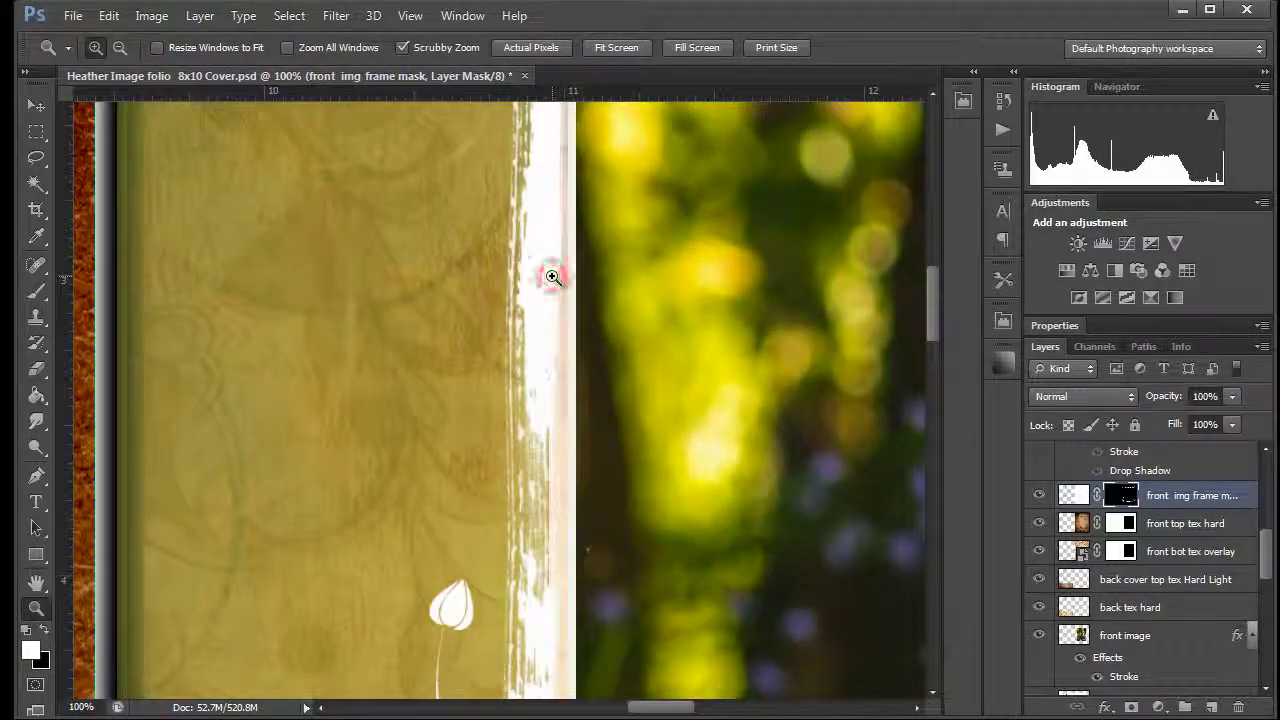
{"action": "key", "text": "v"}
{"action": "left_click_drag", "start_coordinate": [557, 323], "coordinate": [696, 518]}
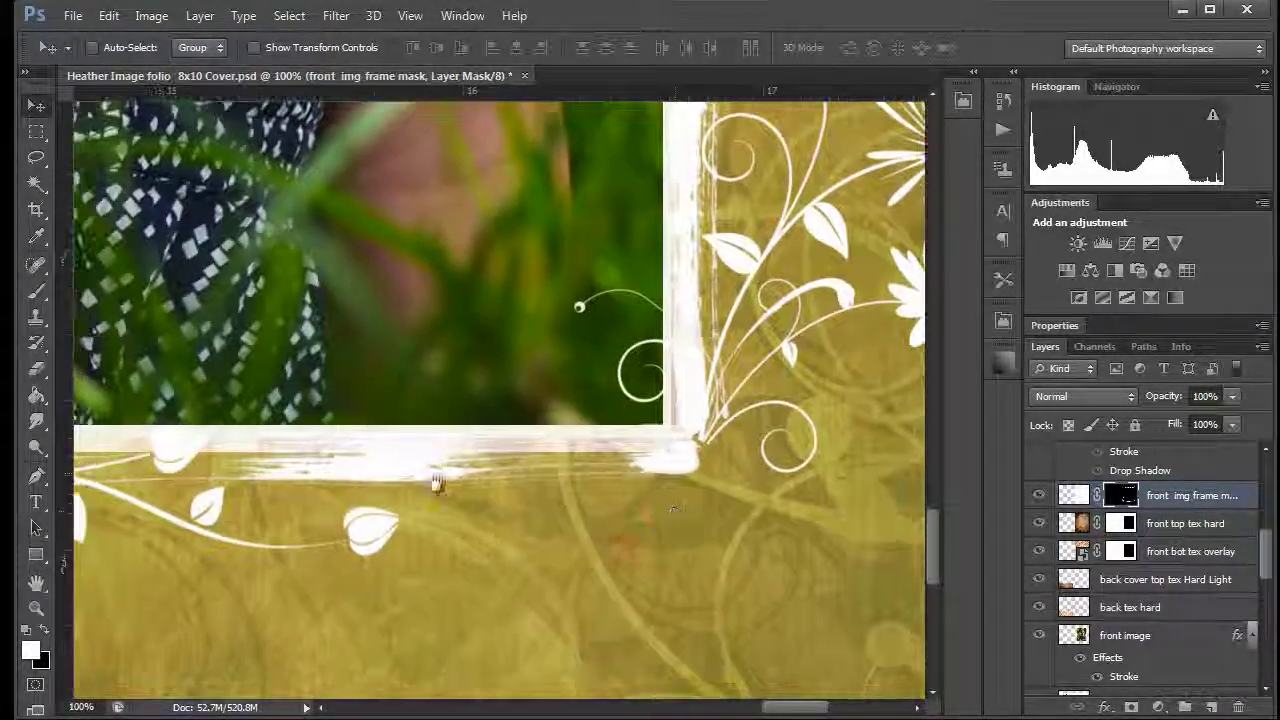
{"action": "left_click_drag", "start_coordinate": [436, 483], "coordinate": [383, 588]}
{"action": "left_click_drag", "start_coordinate": [386, 170], "coordinate": [386, 570]}
{"action": "left_click_drag", "start_coordinate": [383, 445], "coordinate": [383, 470]}
{"action": "key", "text": "z"}
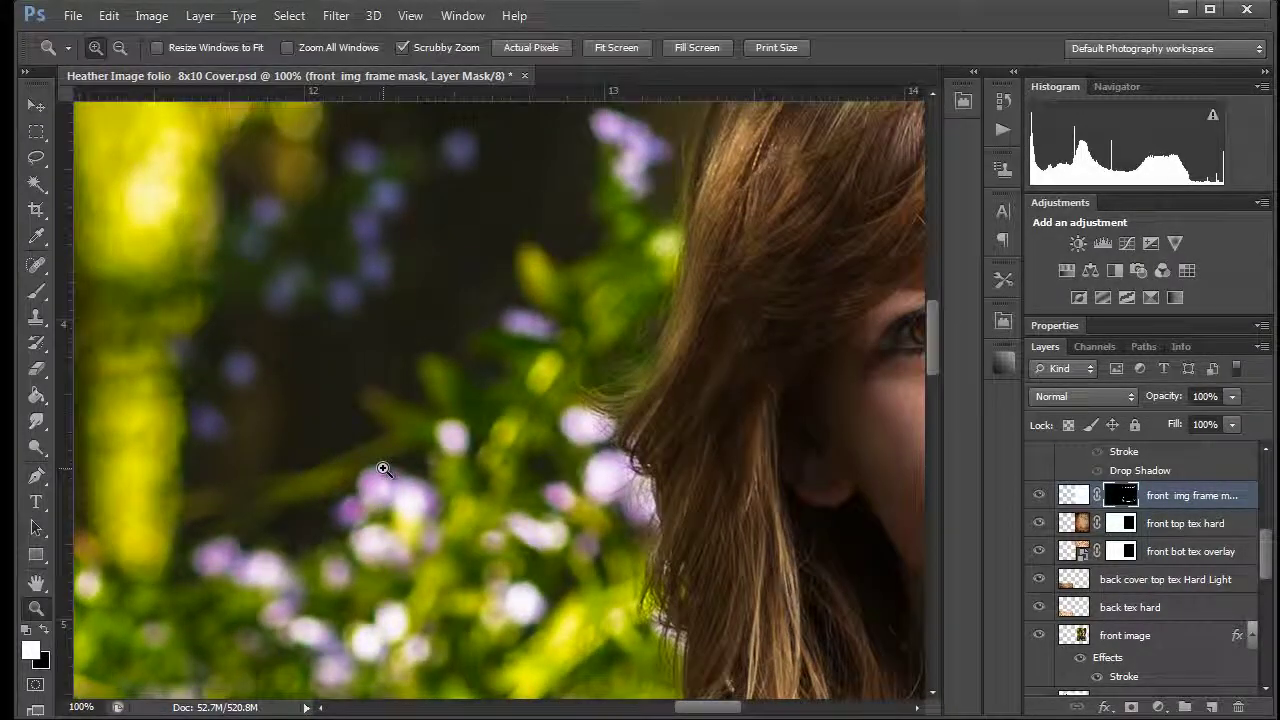
{"action": "key", "text": "v"}
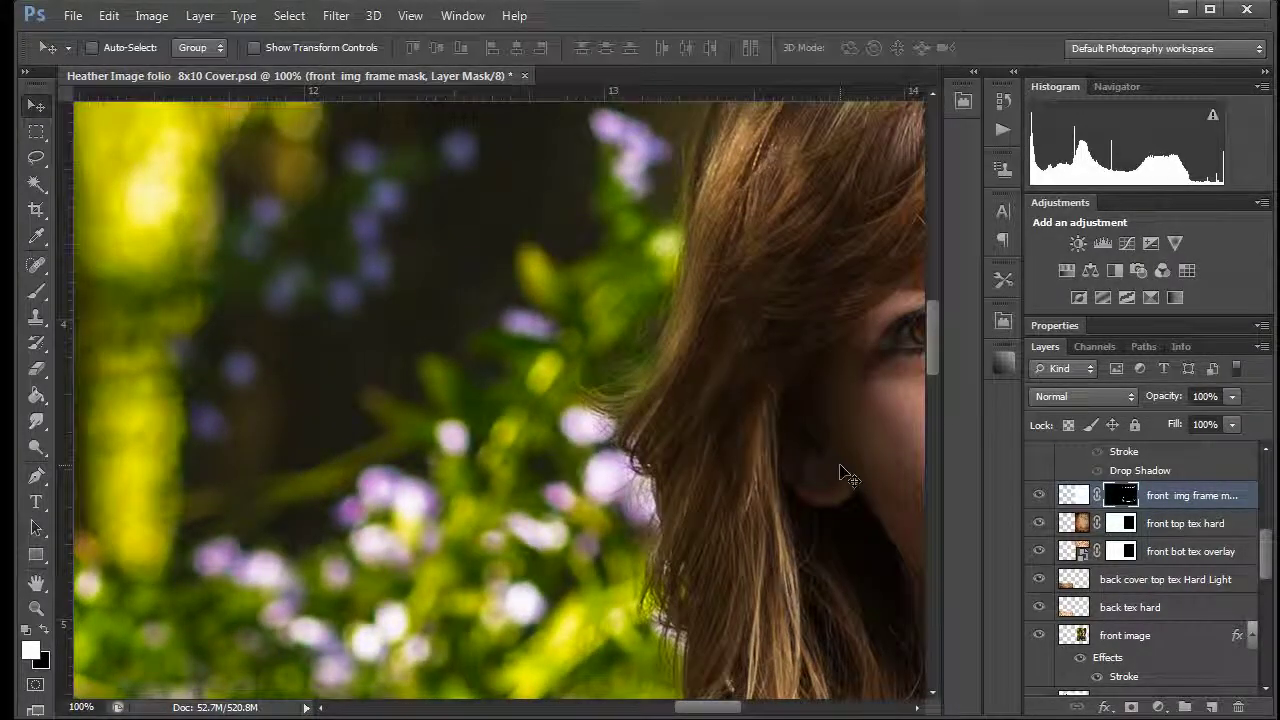
{"action": "key", "text": "z"}
{"action": "left_click", "coordinate": [582, 520], "text": "alt"}
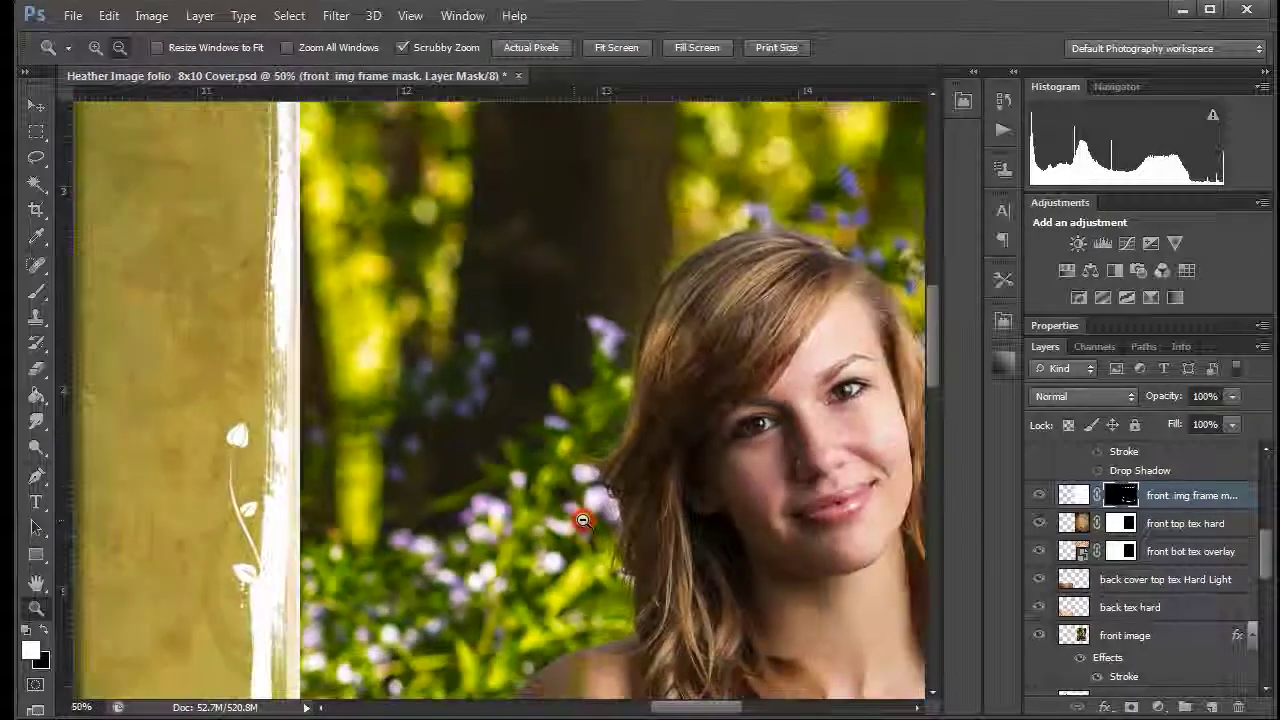
Add a Hue/Saturation adjustment layer directly above the front cover color layer
{"action": "left_click", "coordinate": [582, 520], "text": "alt"}
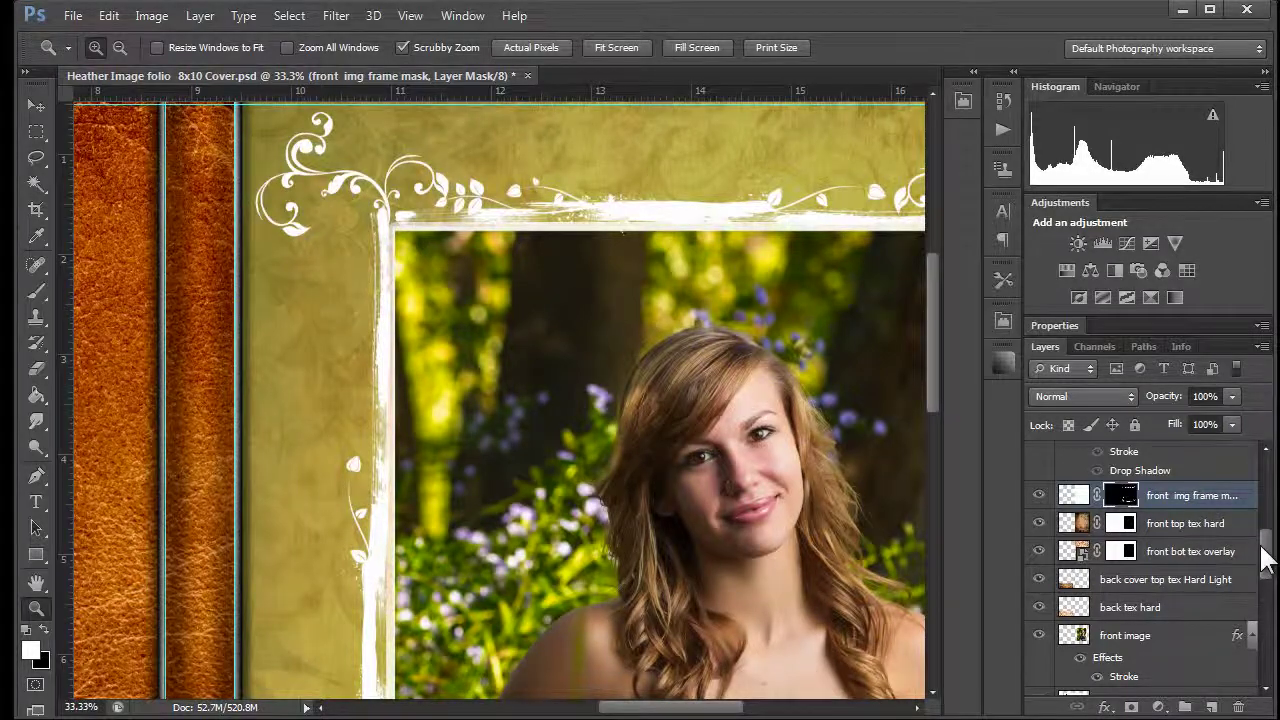
{"action": "left_click_drag", "start_coordinate": [1262, 560], "coordinate": [1262, 652]}
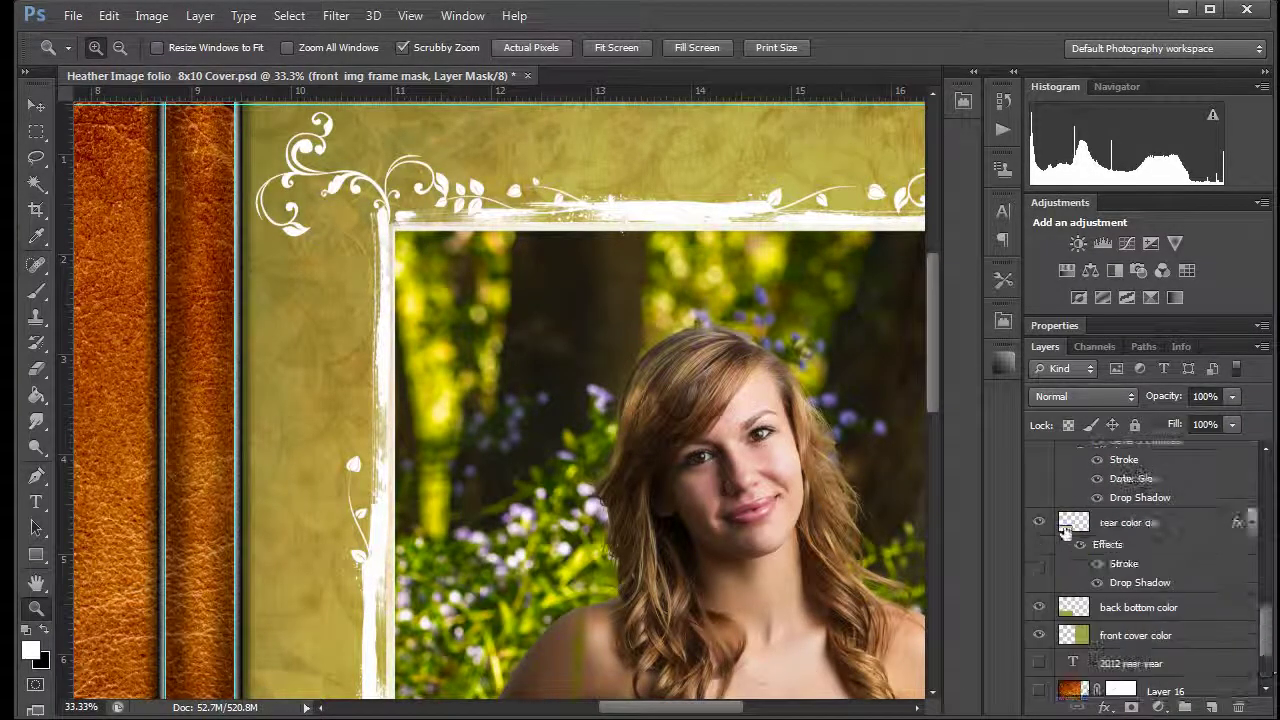
{"action": "double_click", "coordinate": [1083, 645]}
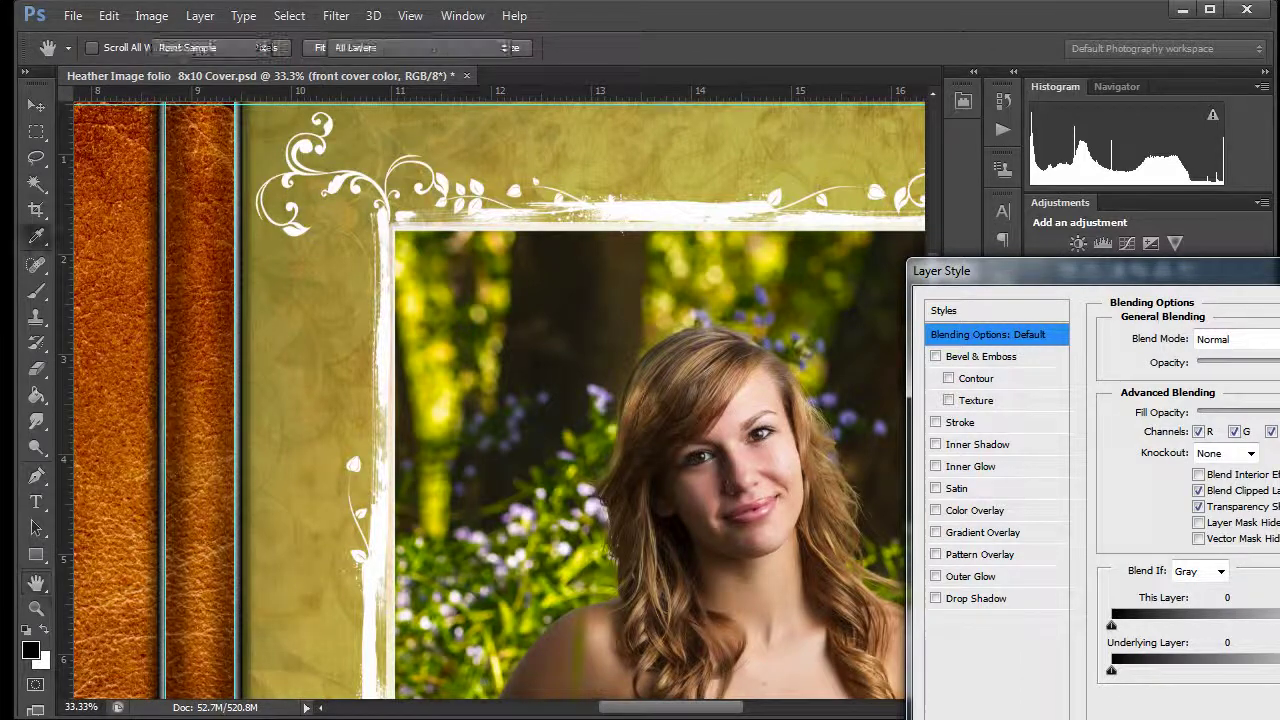
{"action": "key", "text": "Escape"}
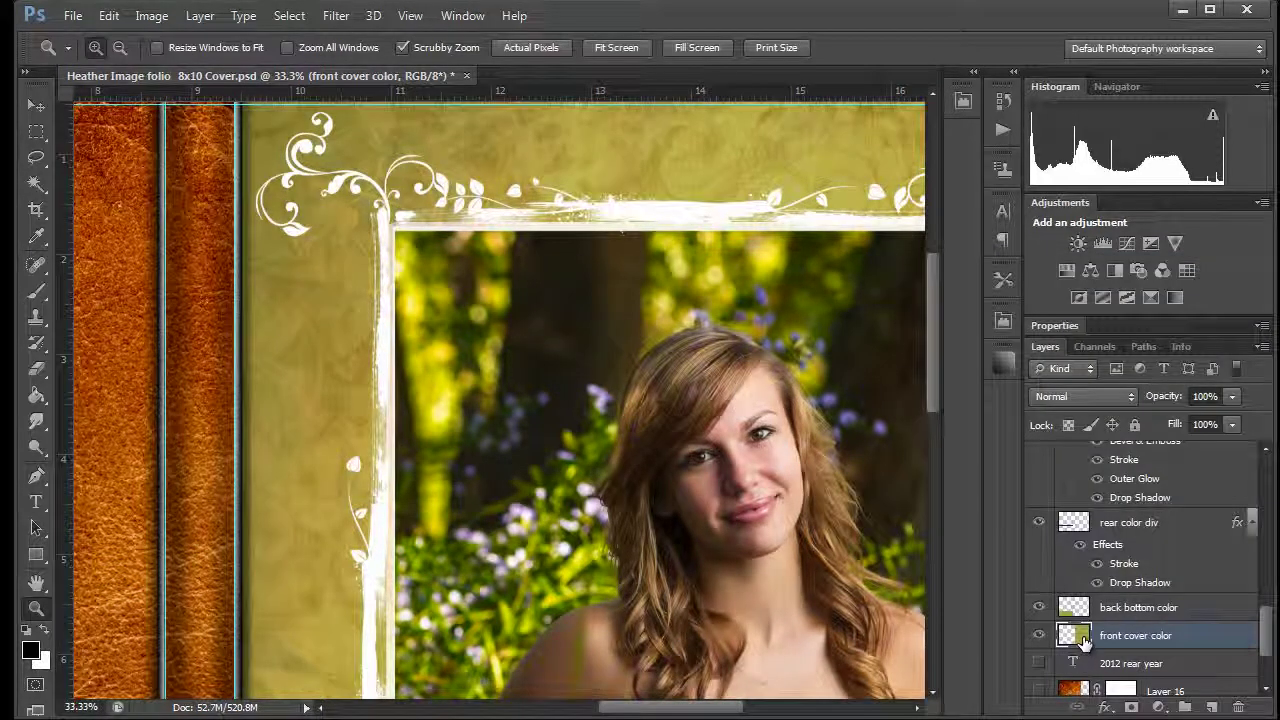
{"action": "left_click", "coordinate": [1158, 707]}
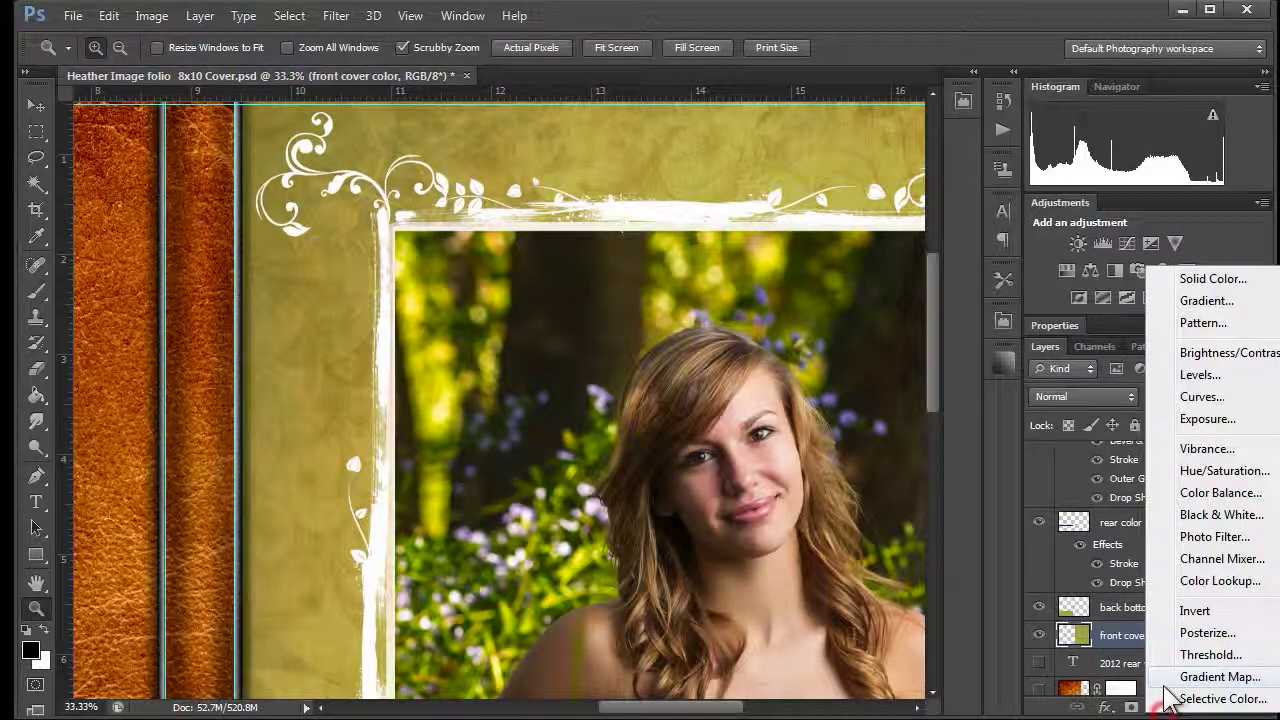
{"action": "left_click", "coordinate": [1215, 472]}
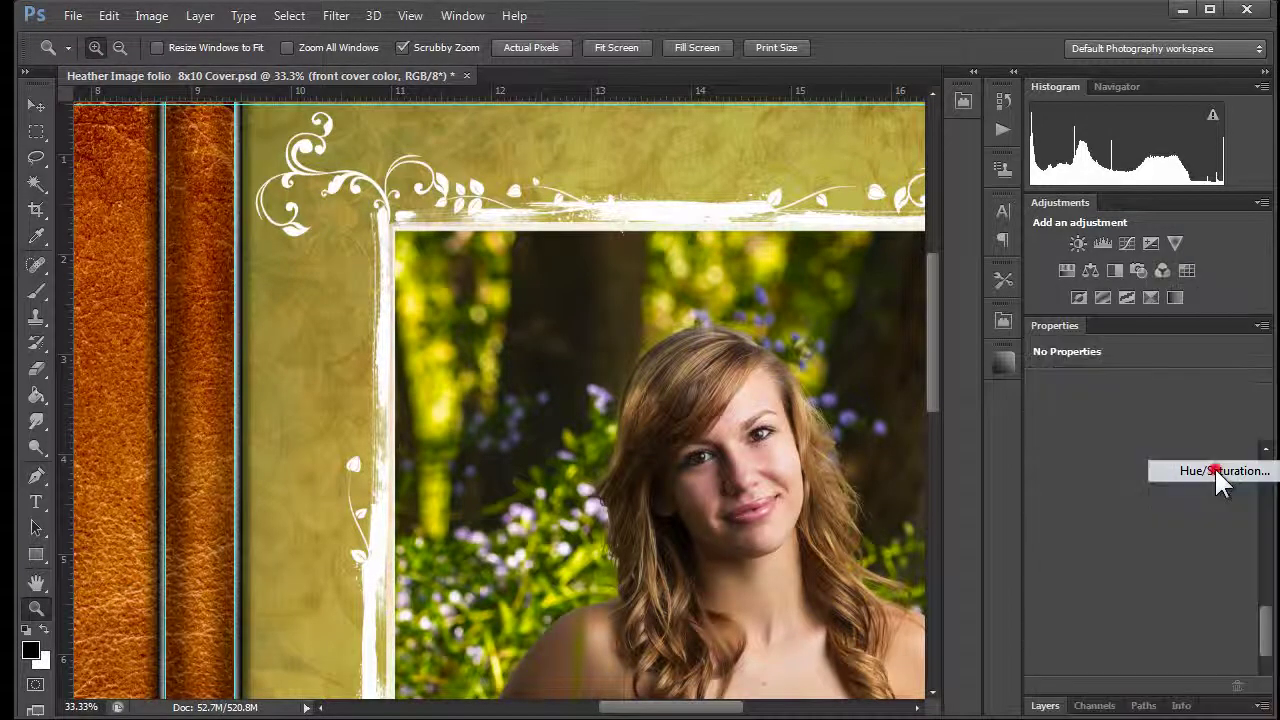
Try colorizing the cover with the Hue/Saturation adjustment at hue 296 and saturation 40
{"action": "left_click", "coordinate": [1129, 569]}
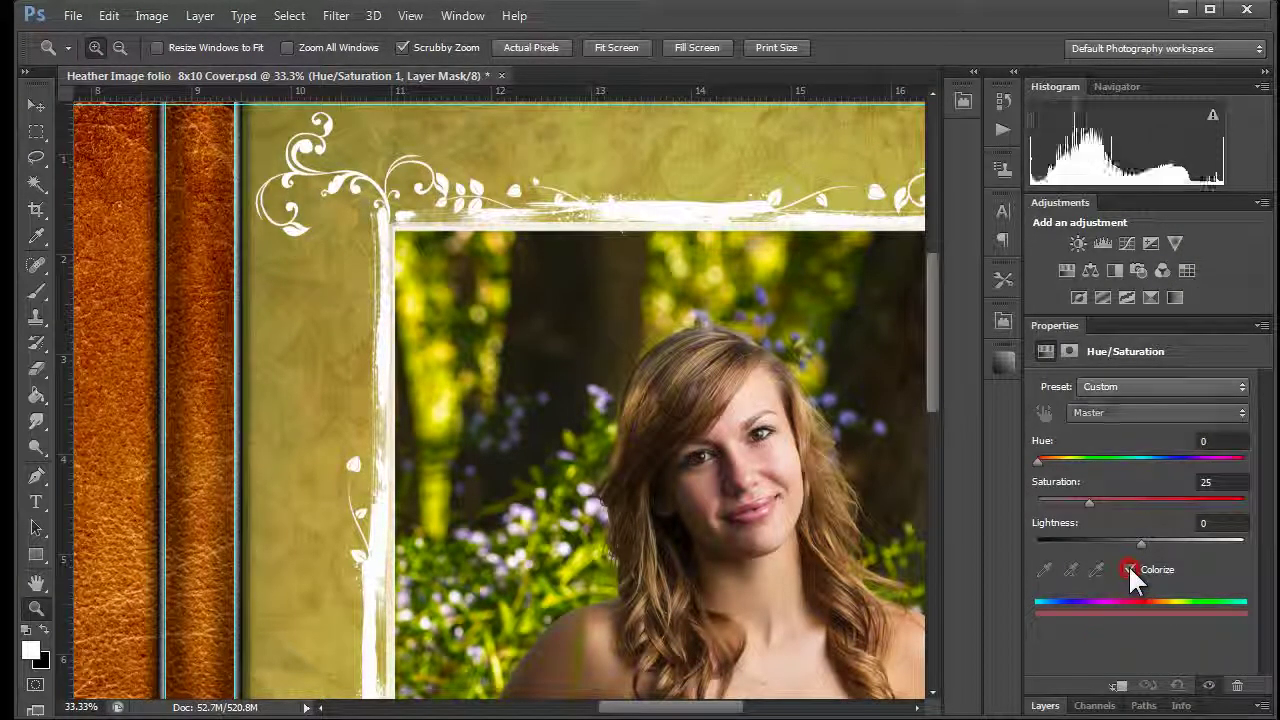
{"action": "left_click_drag", "start_coordinate": [1036, 458], "coordinate": [1206, 459]}
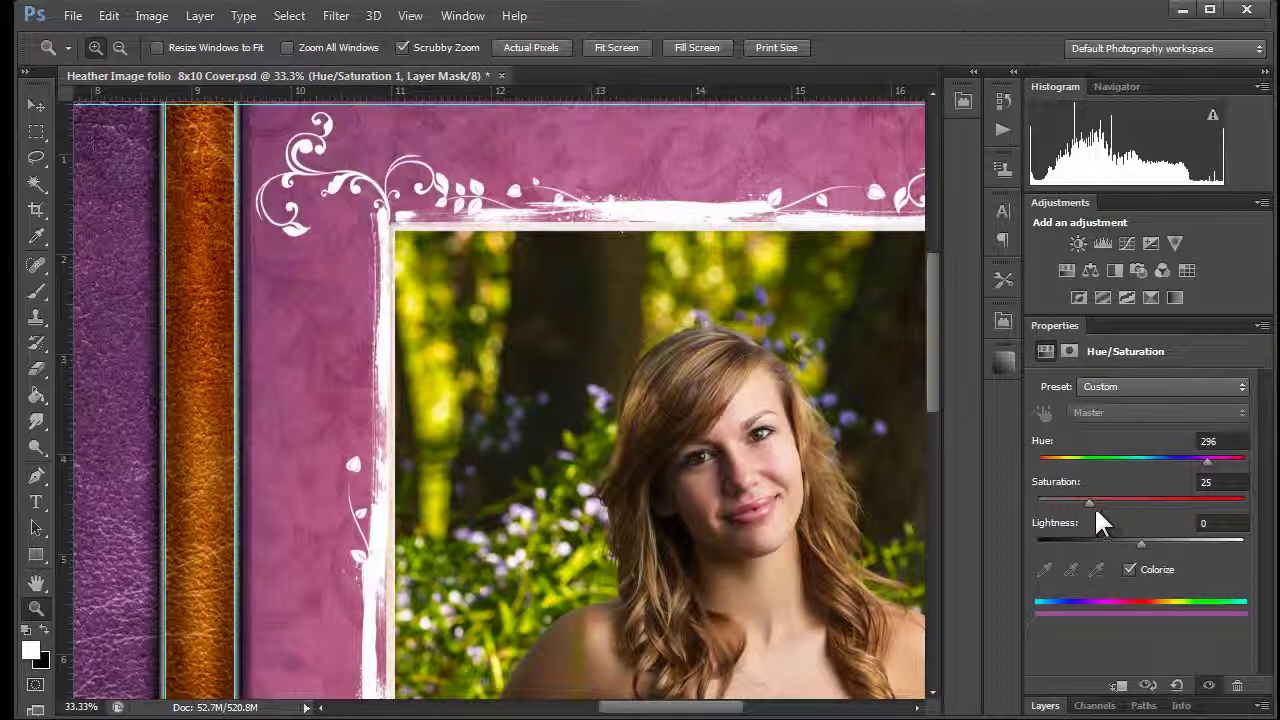
{"action": "left_click", "coordinate": [478, 510], "text": "alt"}
{"action": "left_click", "coordinate": [478, 510], "text": "alt"}
{"action": "left_click", "coordinate": [478, 510], "text": "alt"}
{"action": "key", "text": "v"}
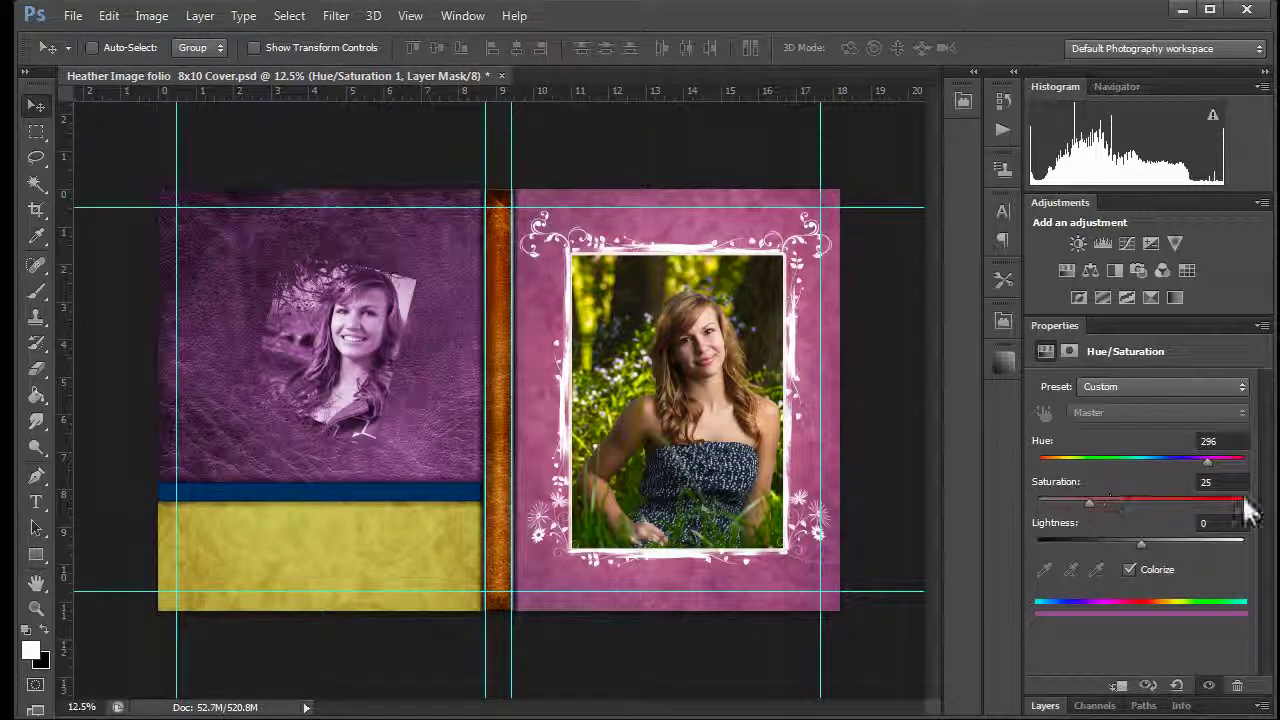
{"action": "left_click_drag", "start_coordinate": [1085, 502], "coordinate": [1118, 501]}
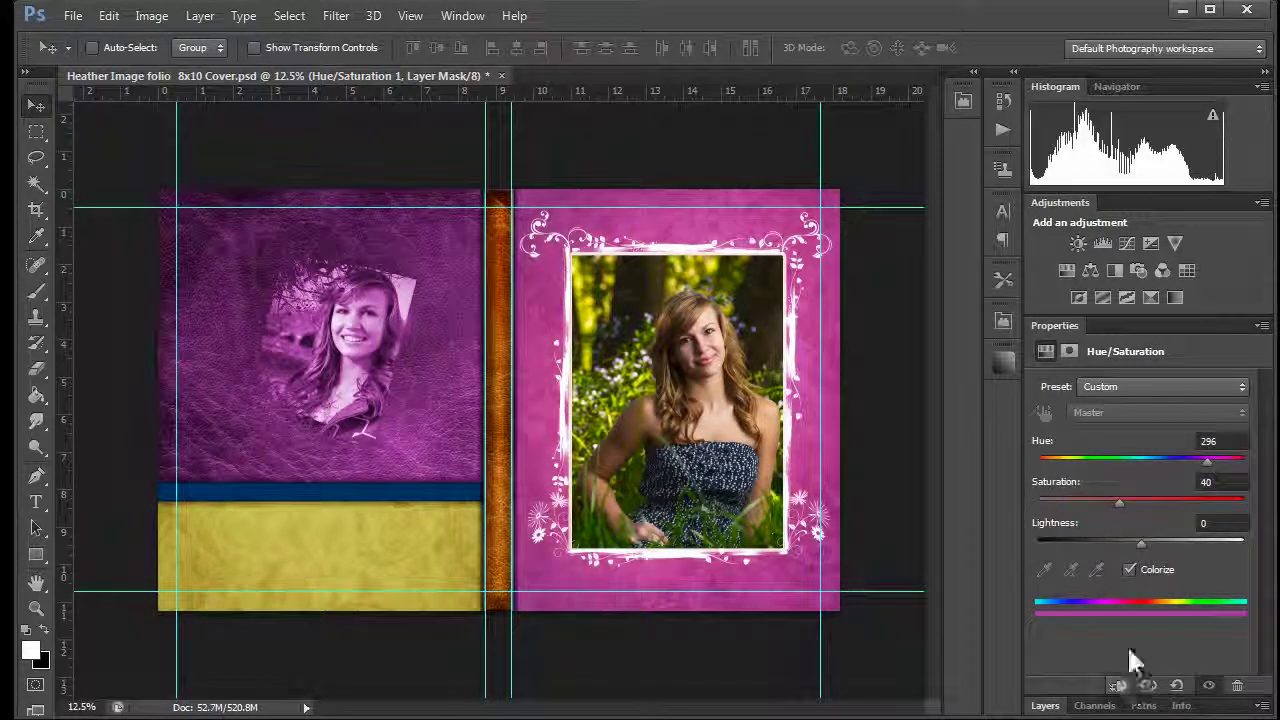
Compare the cover with and without the Colorize option, leaving it off in the Hue/Saturation adjustment
{"action": "left_click", "coordinate": [1127, 570]}
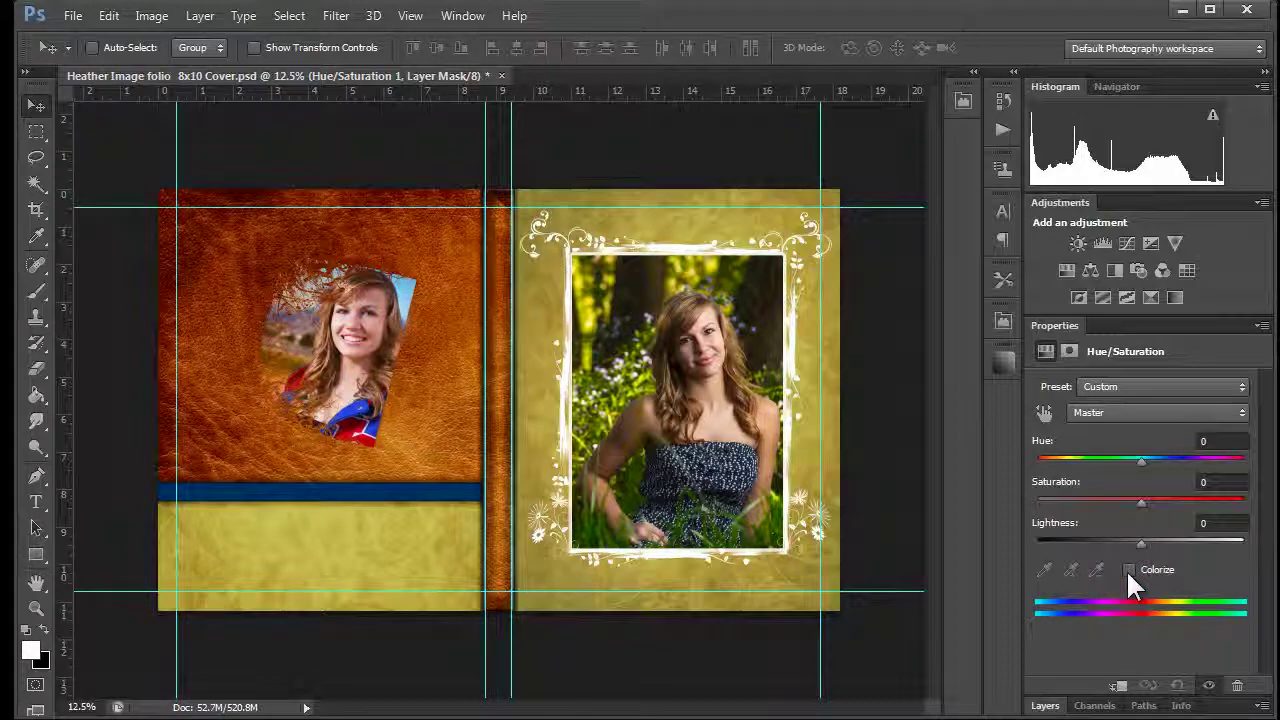
{"action": "left_click", "coordinate": [1127, 570]}
{"action": "left_click", "coordinate": [1127, 570]}
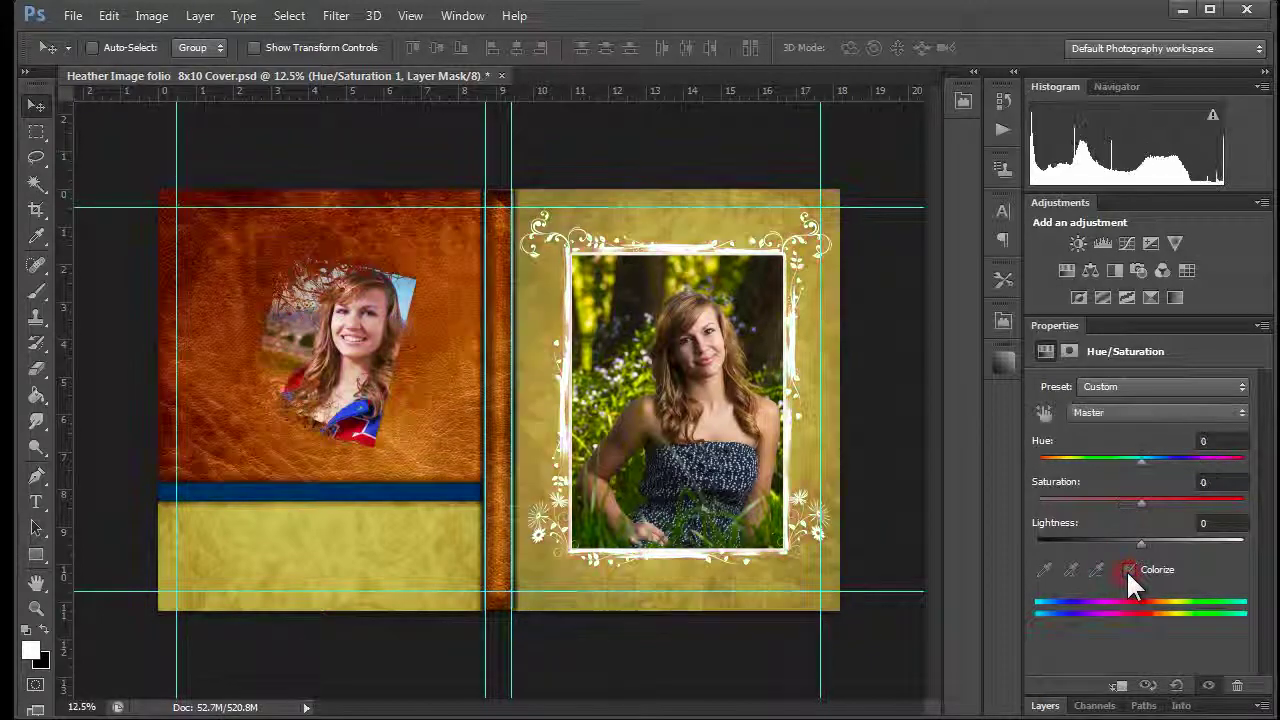
{"action": "left_click", "coordinate": [1127, 570]}
{"action": "left_click", "coordinate": [1127, 570]}
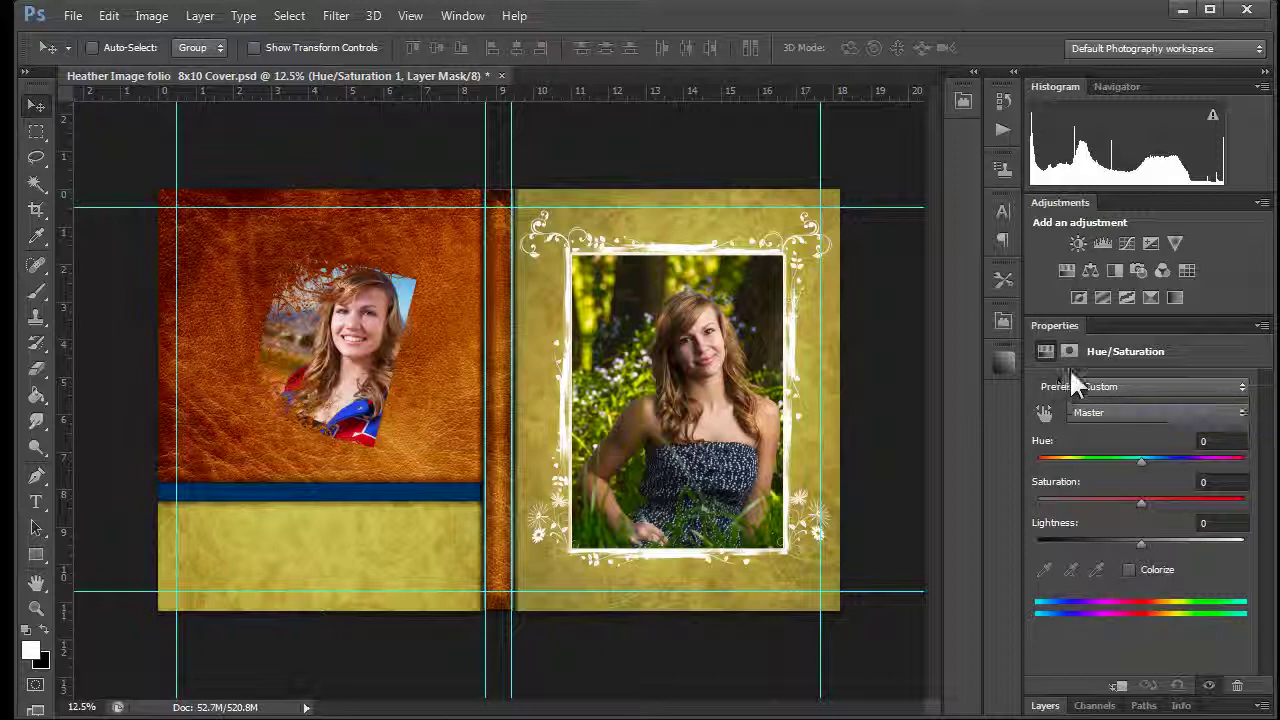
Examine the layer stack from the Background layer up to the front image frame mask layer
{"action": "left_click", "coordinate": [1040, 705]}
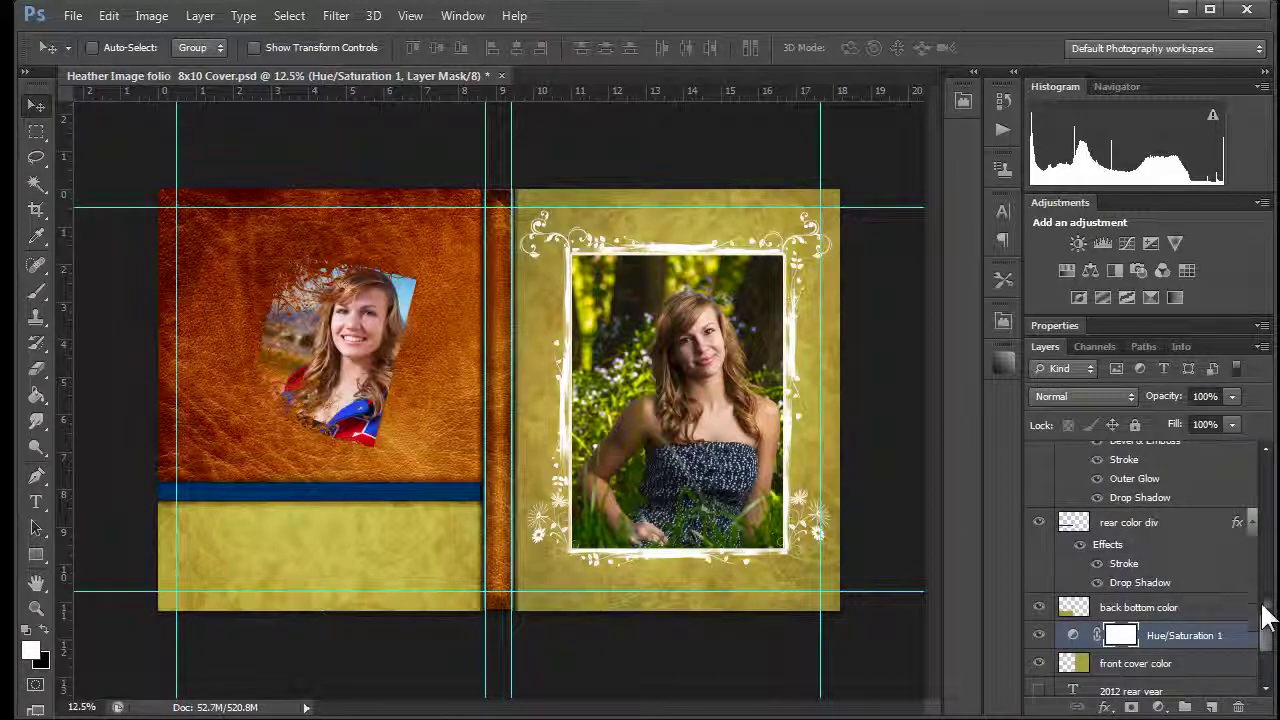
{"action": "left_click_drag", "start_coordinate": [1266, 614], "coordinate": [1268, 660]}
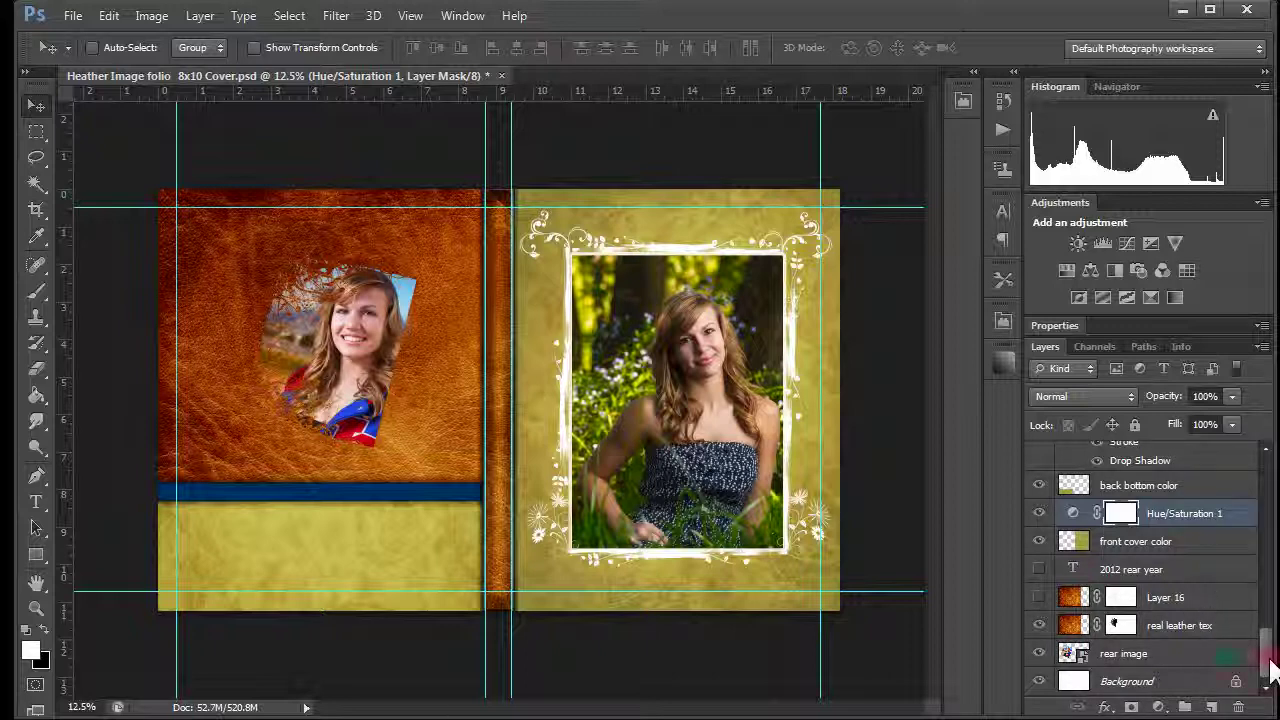
{"action": "left_click_drag", "start_coordinate": [1270, 664], "coordinate": [1272, 570]}
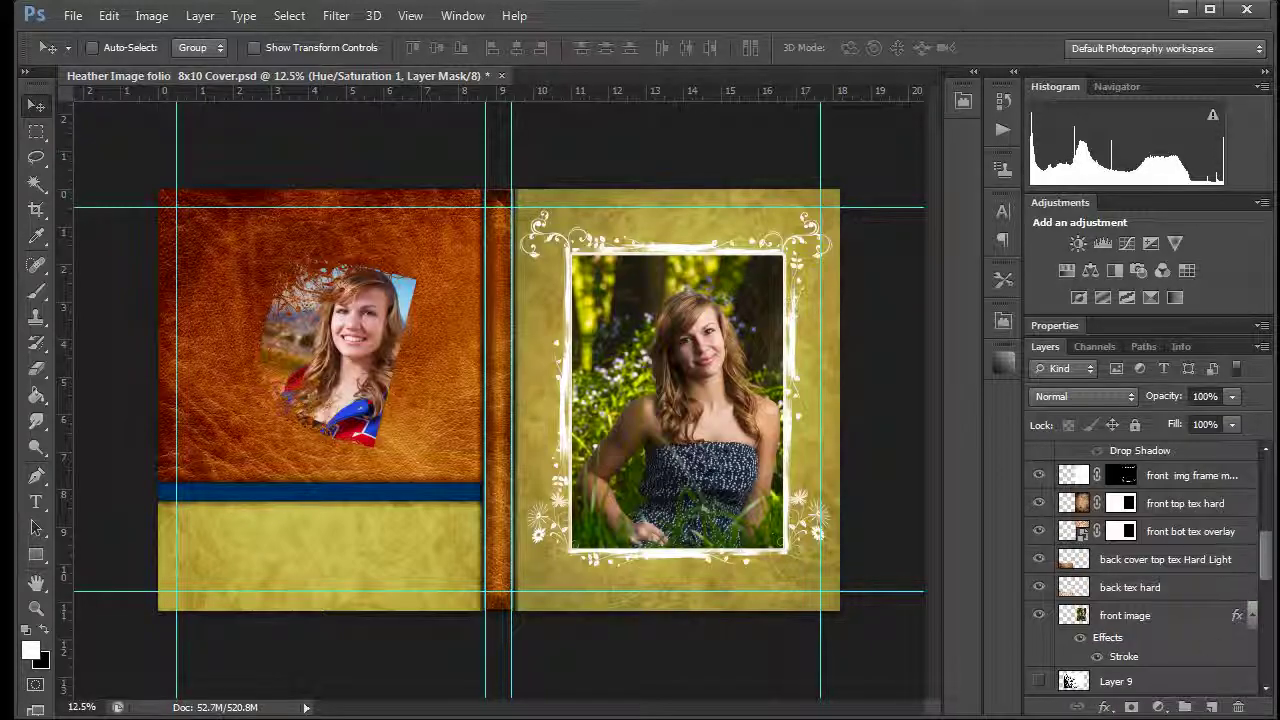